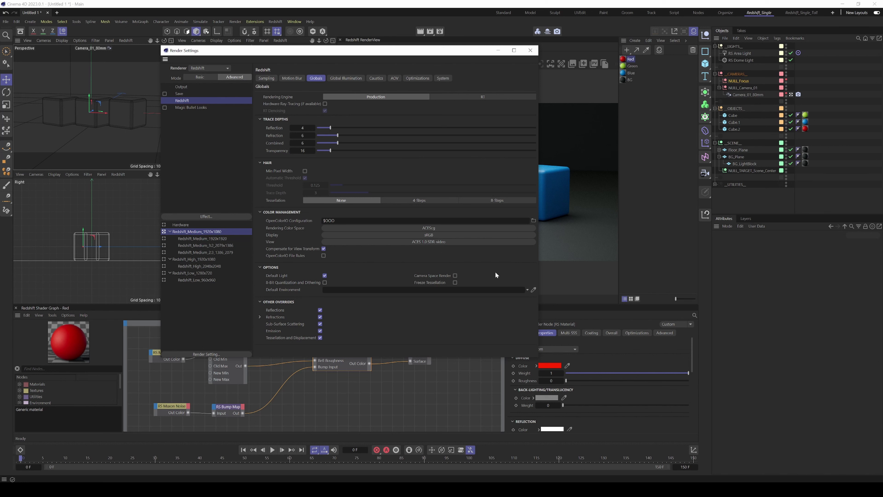
Show the project settings, switch color management to OpenColorIO, and move the render settings window clear of the render.
{"action": "left_click", "coordinate": [728, 226]}
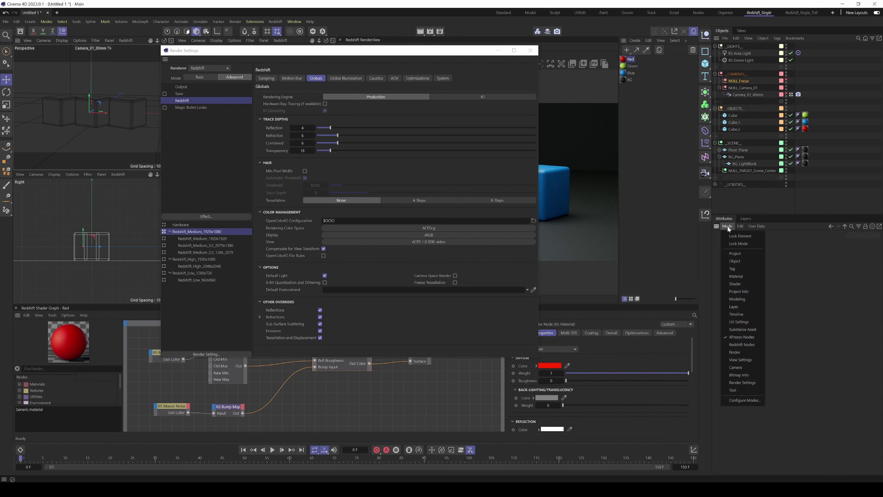
{"action": "left_click", "coordinate": [736, 254]}
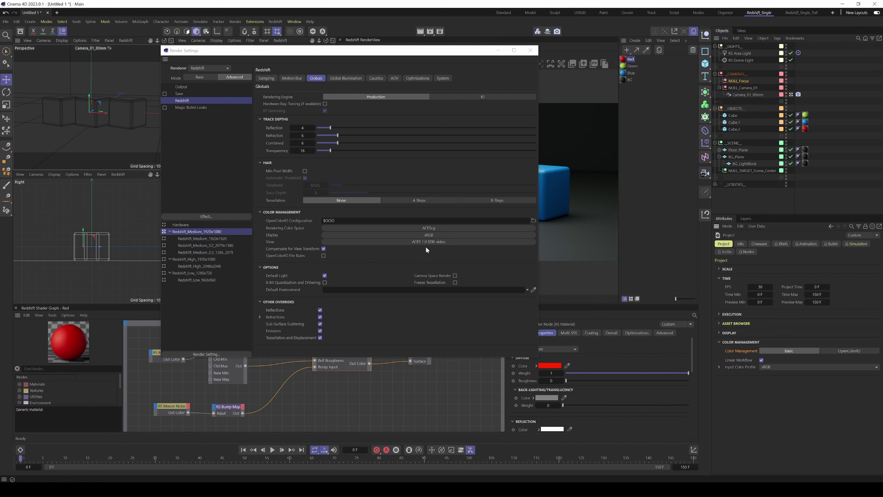
{"action": "left_click", "coordinate": [850, 350]}
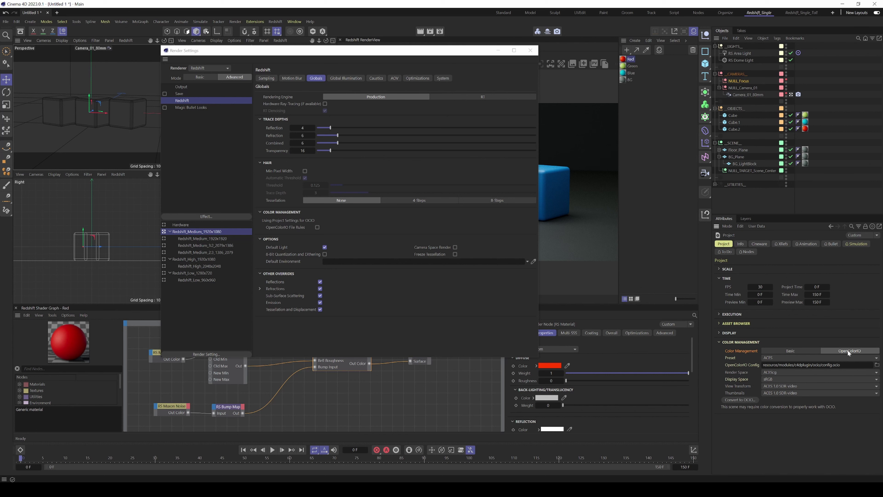
{"action": "left_click_drag", "start_coordinate": [391, 54], "coordinate": [275, 72]}
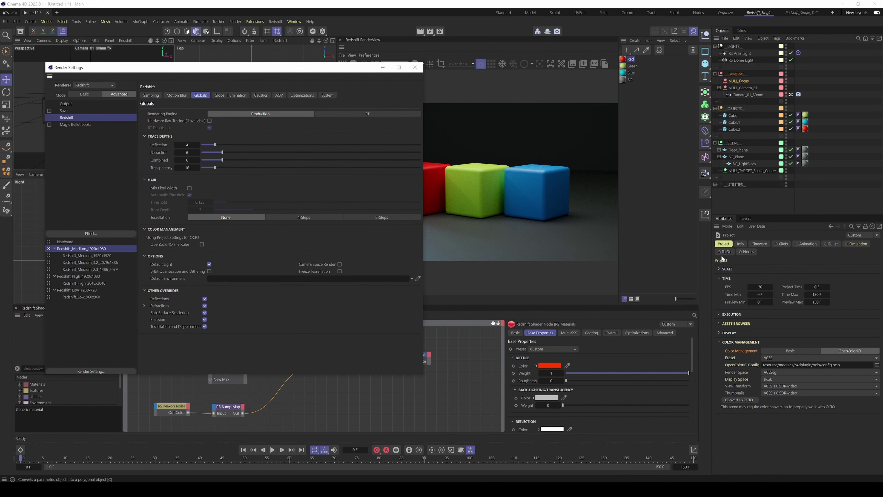
Toggle the project's color management between Basic and OpenColorIO to compare the rendered cubes, ending on Basic.
{"action": "left_click", "coordinate": [794, 353]}
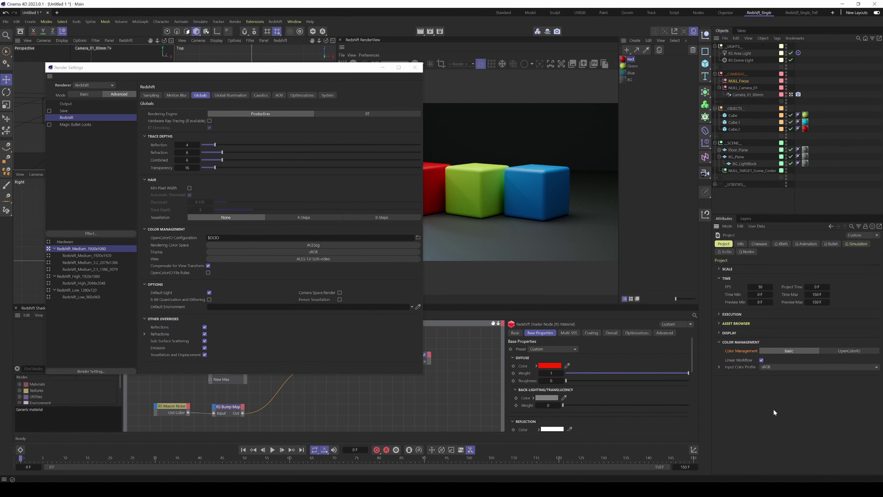
{"action": "left_click_drag", "start_coordinate": [367, 69], "coordinate": [275, 80]}
{"action": "left_click", "coordinate": [353, 63]}
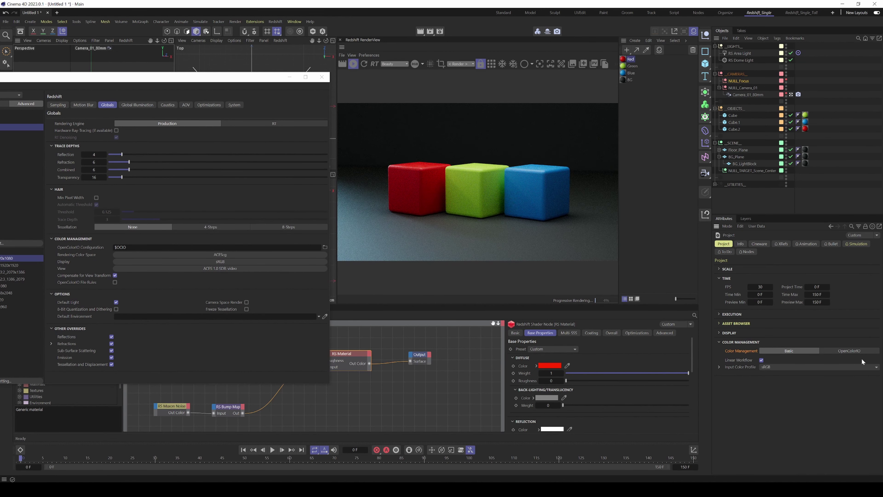
{"action": "left_click", "coordinate": [853, 351]}
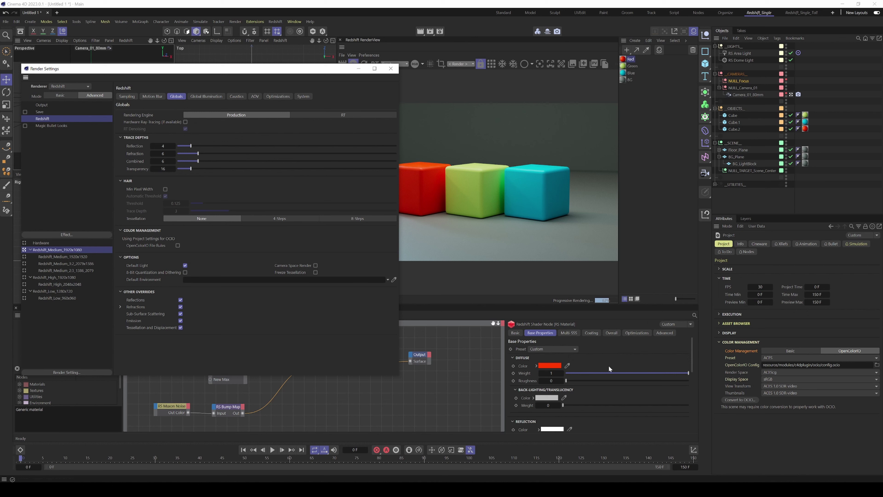
{"action": "left_click", "coordinate": [796, 353]}
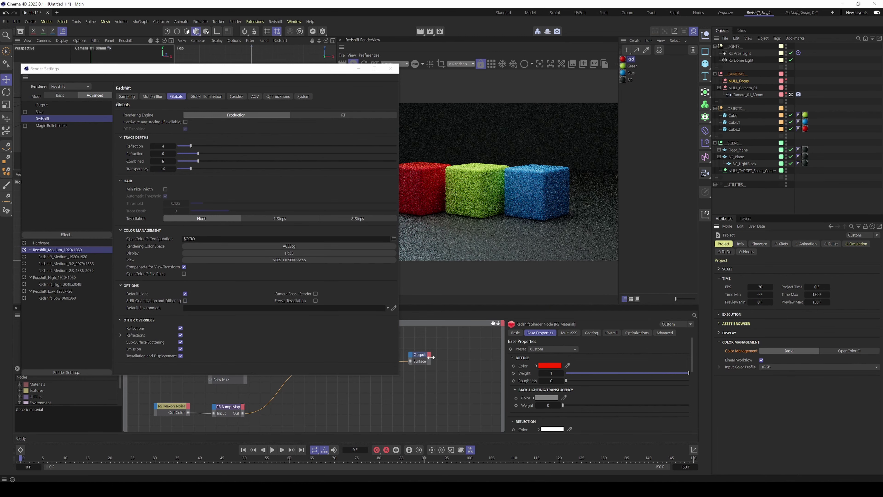
Inspect the red material's diffuse color and its noise and output nodes under Basic color management.
{"action": "left_click", "coordinate": [550, 365]}
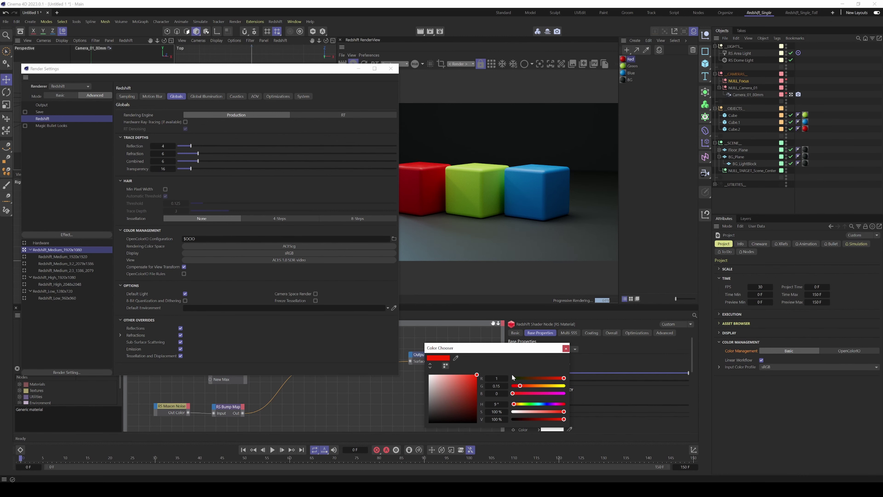
{"action": "left_click", "coordinate": [337, 366]}
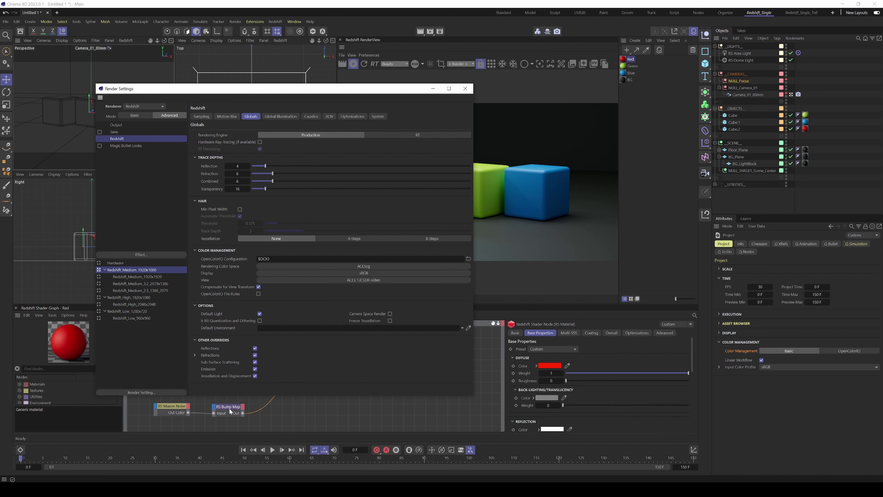
{"action": "left_click", "coordinate": [172, 406]}
{"action": "left_click_drag", "start_coordinate": [384, 91], "coordinate": [326, 76]}
{"action": "left_click", "coordinate": [430, 357]}
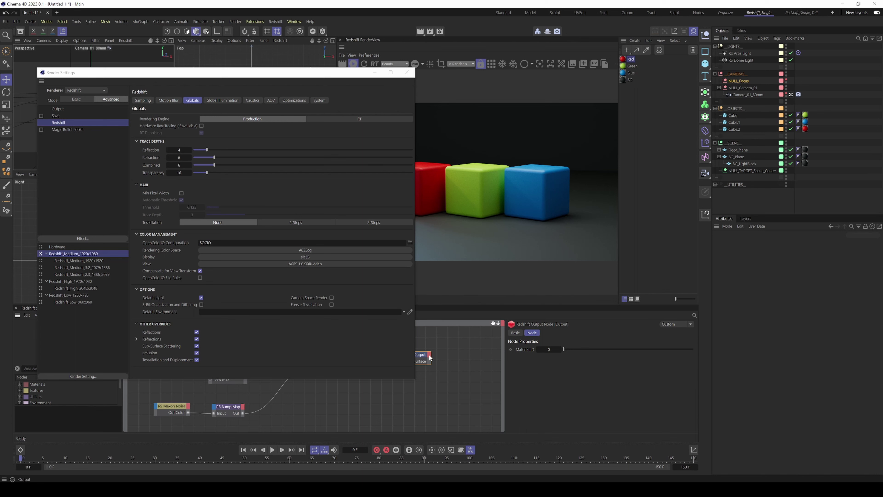
Reopen the project settings and set color management to OpenColorIO, keeping the rendered cubes in view.
{"action": "left_click", "coordinate": [728, 227]}
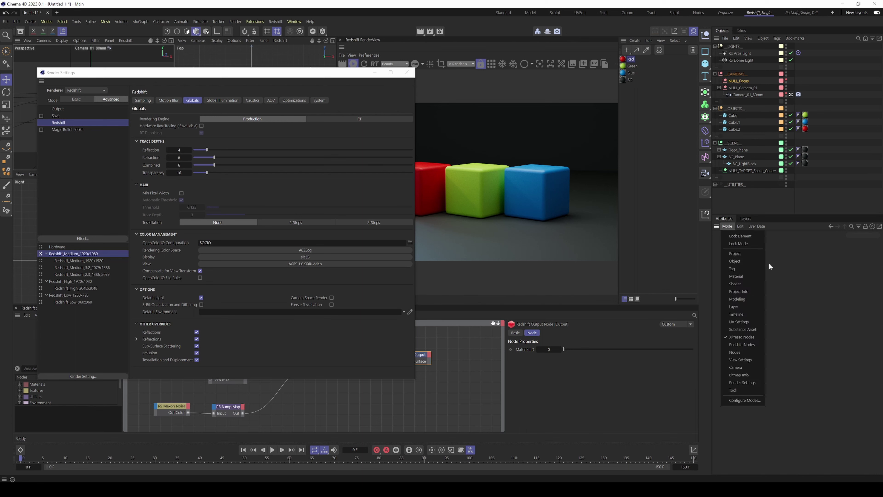
{"action": "left_click", "coordinate": [744, 258]}
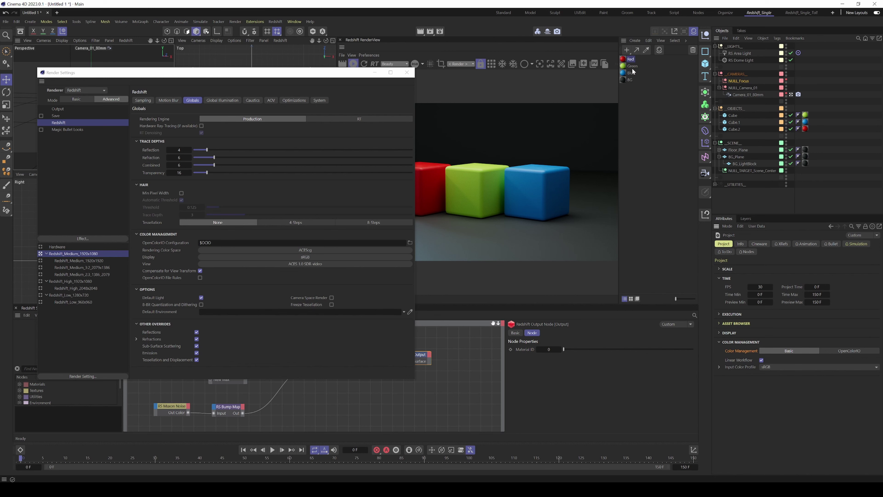
{"action": "left_click", "coordinate": [850, 351]}
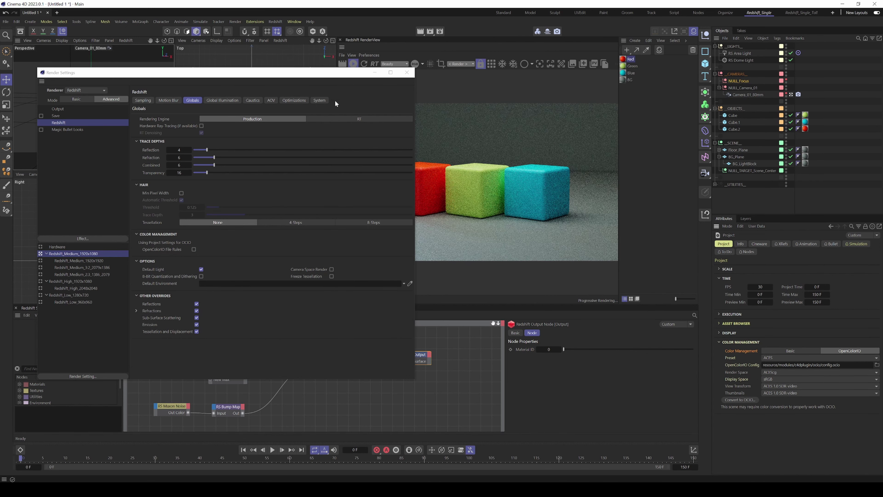
{"action": "left_click_drag", "start_coordinate": [333, 77], "coordinate": [254, 67]}
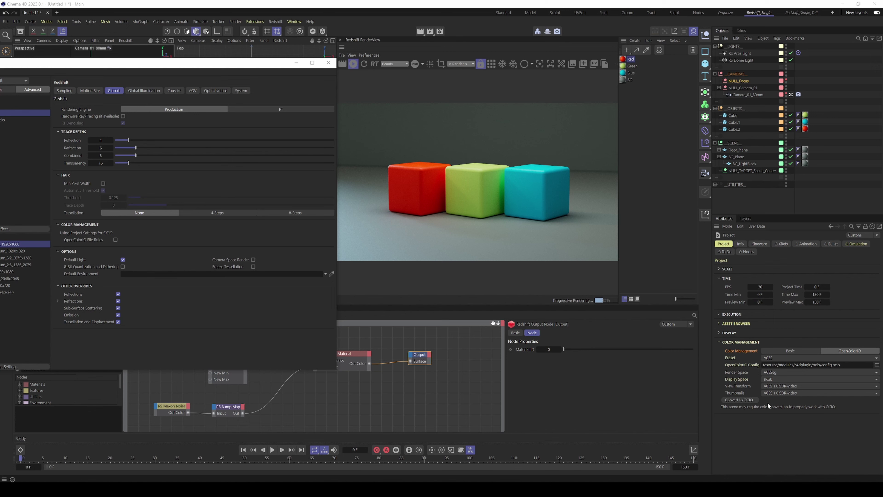
Convert the scene colors to OCIO, using sRGB as the low input color space and ACEScg as the render space.
{"action": "left_click", "coordinate": [737, 400]}
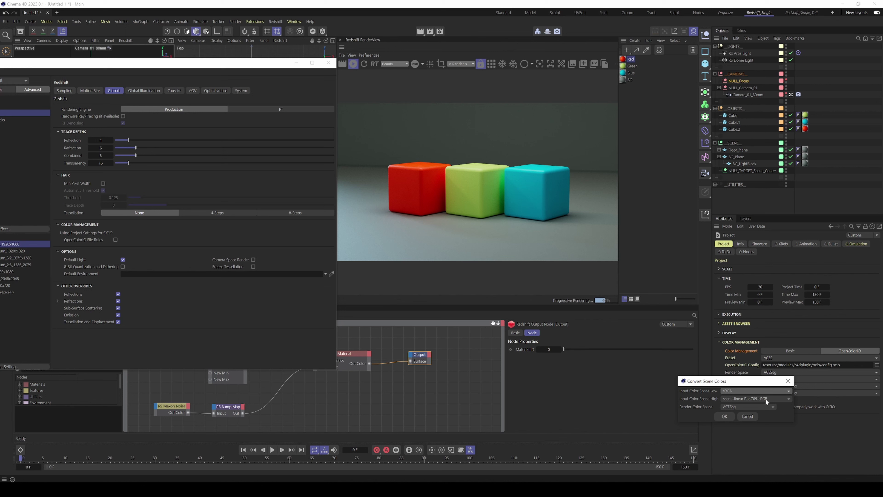
{"action": "left_click", "coordinate": [723, 416]}
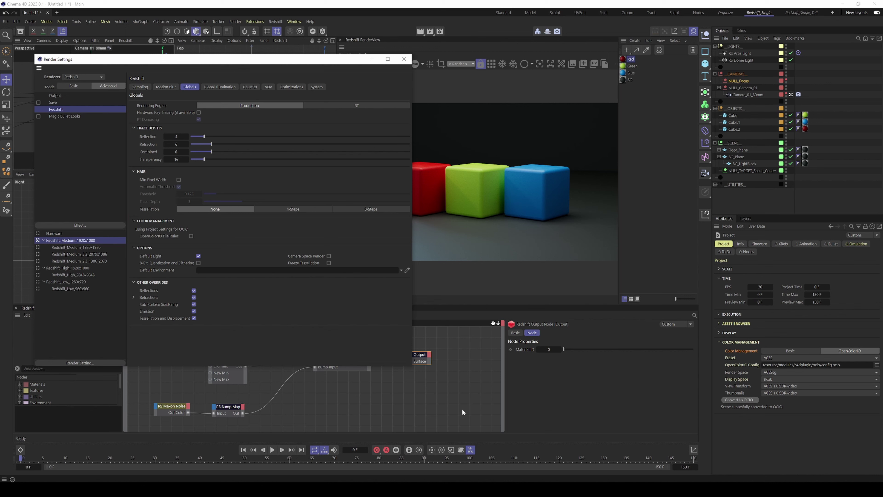
{"action": "left_click", "coordinate": [497, 367]}
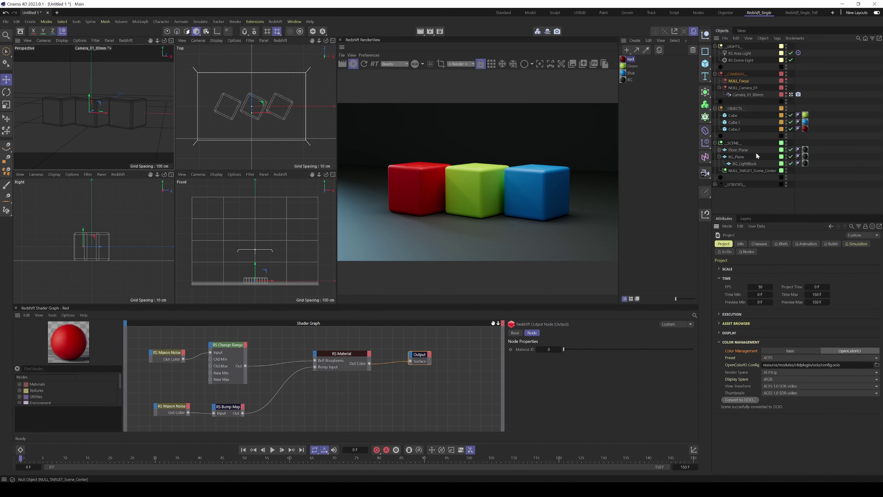
Show the scene layers and the basic properties of the RS Material node in the red material's shader graph.
{"action": "left_click", "coordinate": [746, 219]}
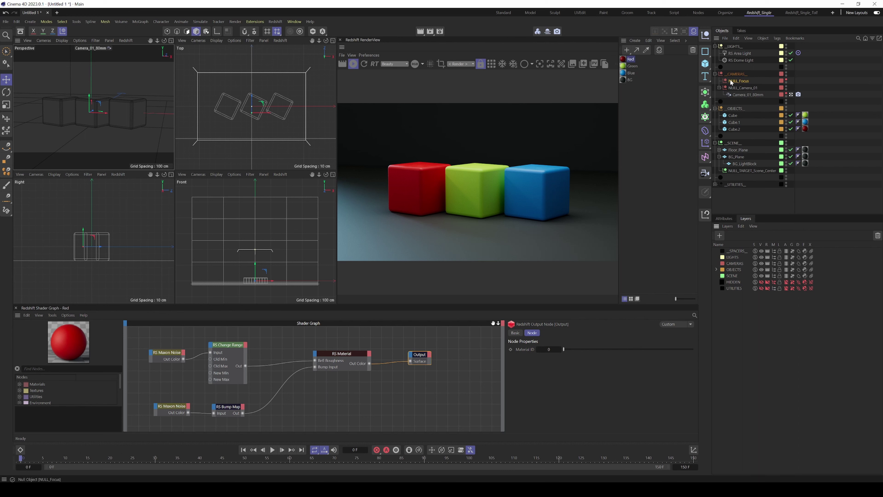
{"action": "left_click_drag", "start_coordinate": [367, 357], "coordinate": [357, 358]}
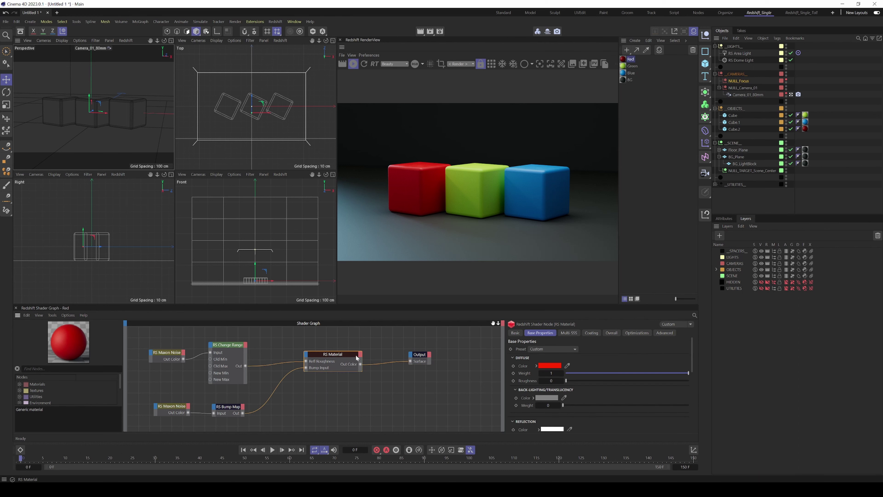
{"action": "left_click", "coordinate": [516, 332]}
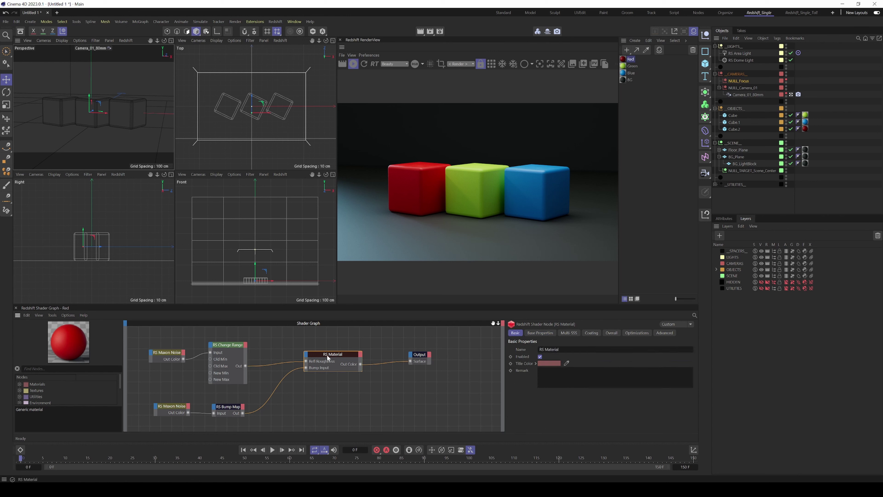
{"action": "left_click_drag", "start_coordinate": [327, 357], "coordinate": [332, 357]}
{"action": "left_click_drag", "start_coordinate": [228, 404], "coordinate": [233, 401]}
{"action": "left_click", "coordinate": [347, 353]}
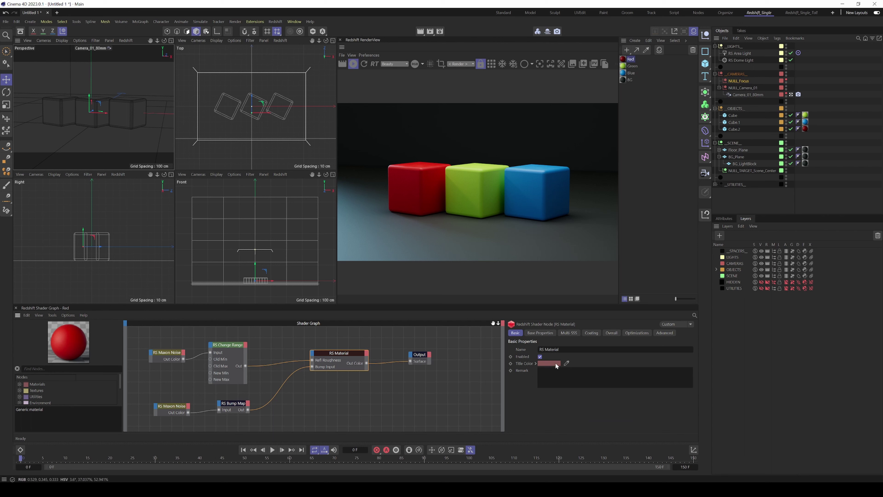
Change the RS Material node's title color to a lighter red with raw HSV of about 8.5°, 49% and 81%.
{"action": "left_click", "coordinate": [535, 363]}
{"action": "left_click", "coordinate": [539, 364]}
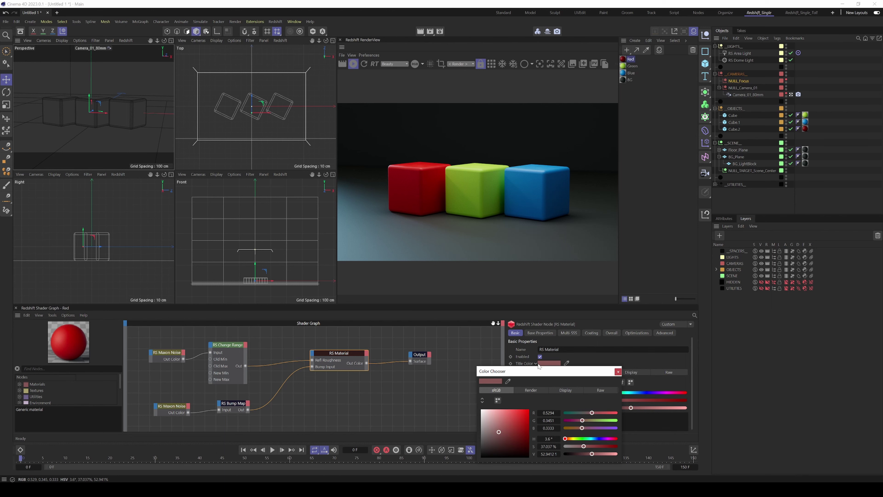
{"action": "left_click_drag", "start_coordinate": [573, 371], "coordinate": [489, 350]}
{"action": "left_click", "coordinate": [517, 369]}
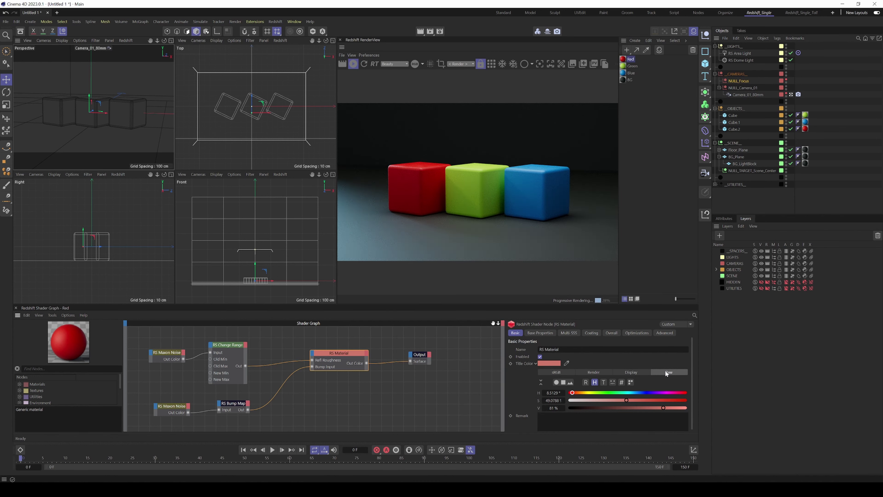
Select the Output node in the shader graph and bring back the project's color management settings.
{"action": "left_click", "coordinate": [419, 359]}
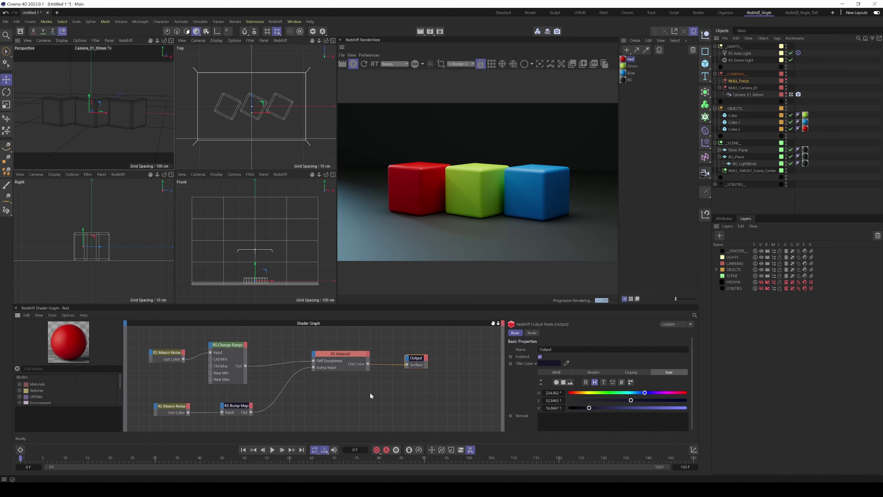
{"action": "left_click", "coordinate": [724, 218]}
{"action": "left_click", "coordinate": [727, 226]}
{"action": "left_click", "coordinate": [734, 306]}
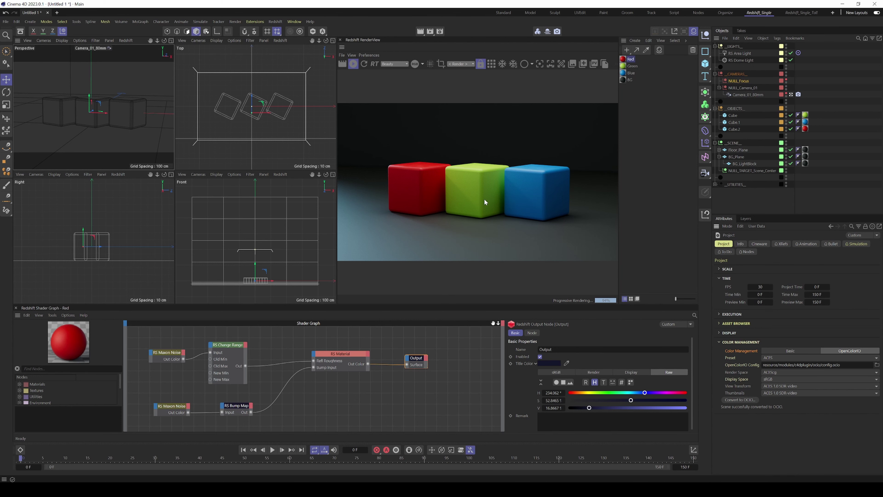
Enable saving of the regular image in the render settings, with OpenEXR format and the file name "test".
{"action": "left_click", "coordinate": [440, 31]}
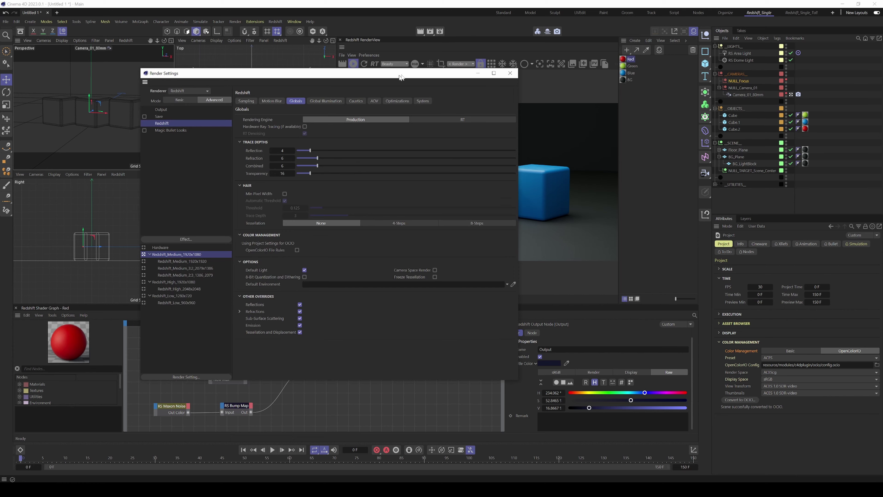
{"action": "left_click", "coordinate": [193, 98]}
{"action": "left_click", "coordinate": [190, 98]}
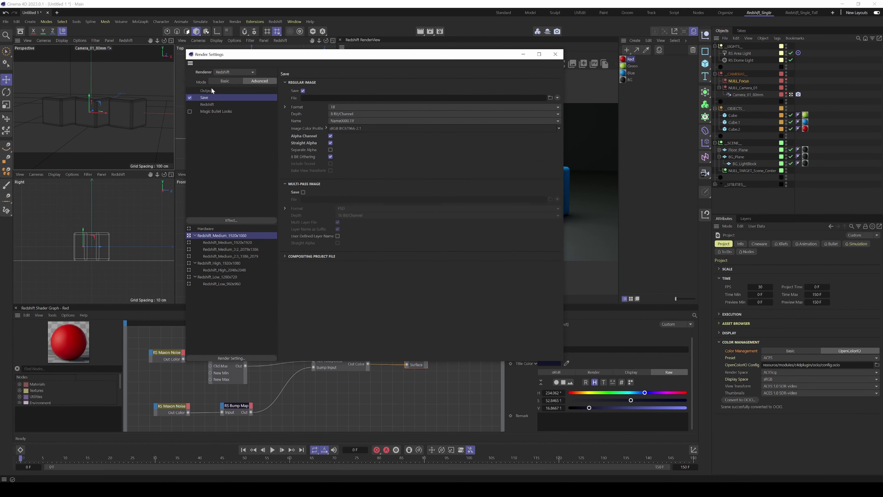
{"action": "left_click", "coordinate": [339, 108]}
{"action": "left_click", "coordinate": [348, 169]}
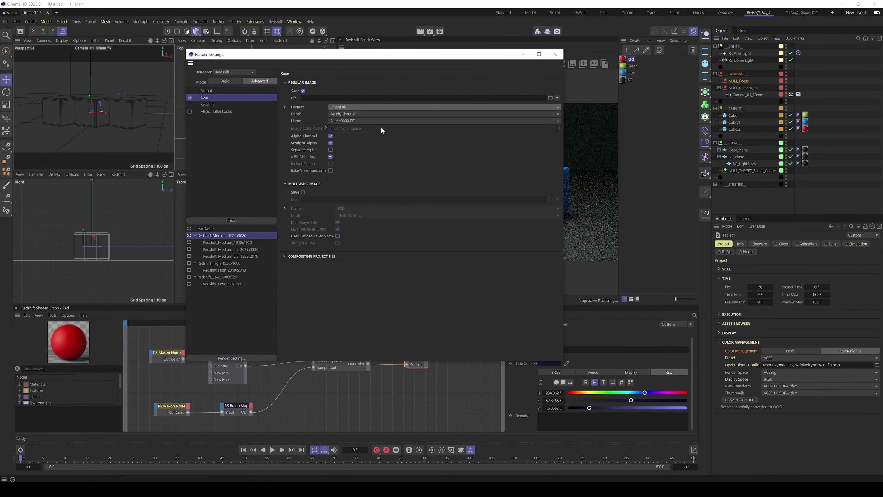
{"action": "left_click", "coordinate": [362, 97]}
{"action": "type", "text": "test"}
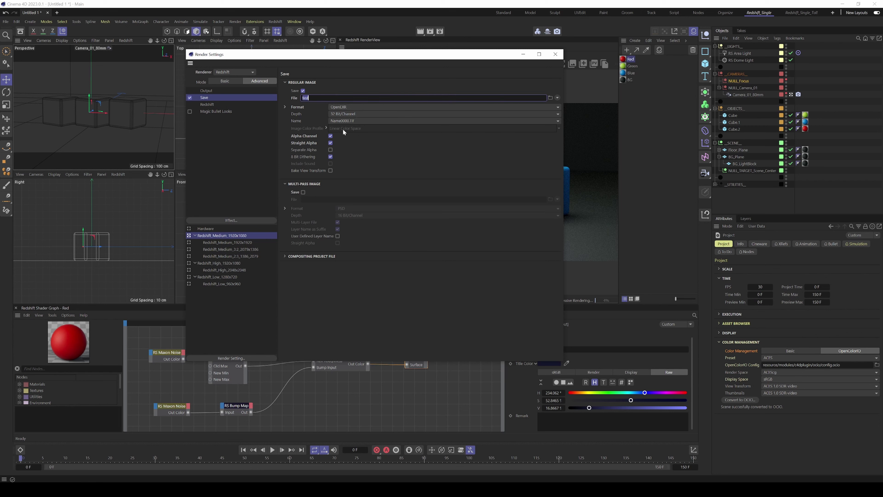
Check the Redshift global color management settings, and expand the OpenEXR format options in the regular image save settings.
{"action": "left_click", "coordinate": [208, 104]}
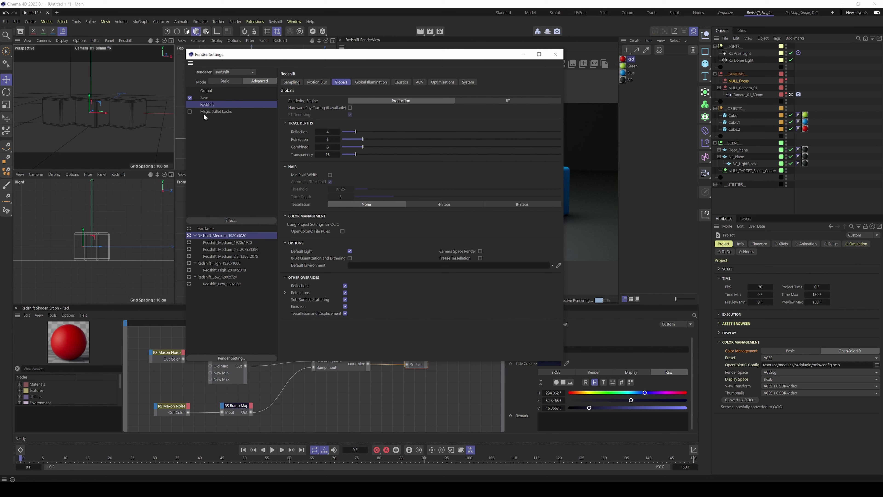
{"action": "left_click", "coordinate": [204, 98]}
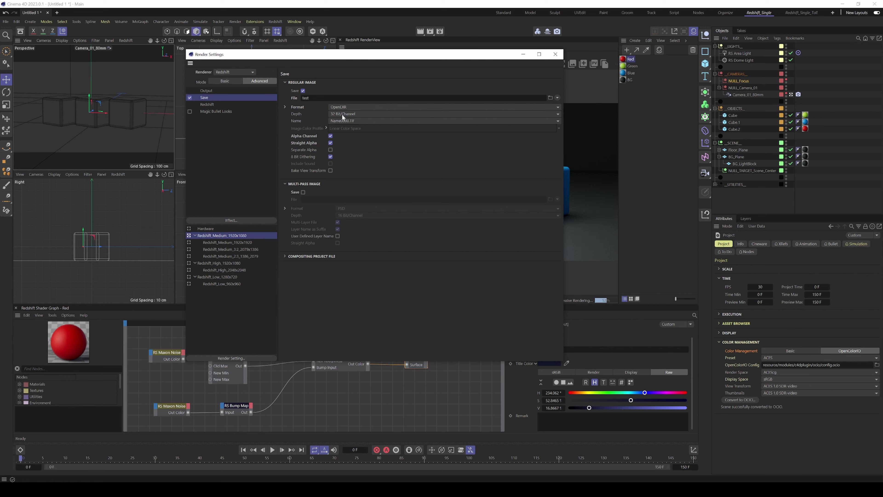
{"action": "left_click", "coordinate": [334, 115]}
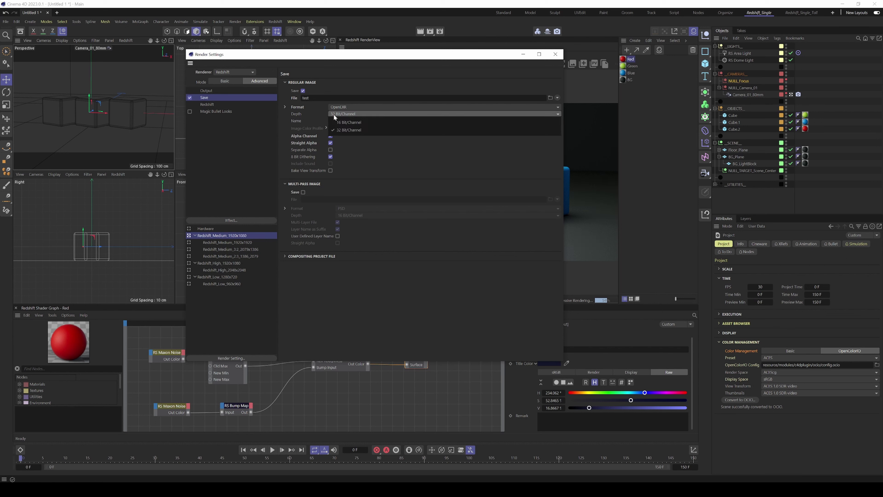
{"action": "left_click", "coordinate": [307, 113]}
{"action": "left_click", "coordinate": [286, 107]}
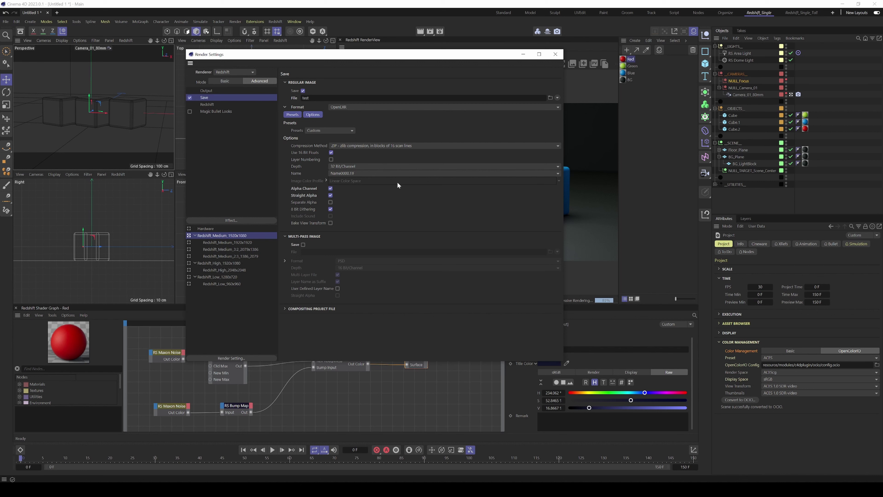
Switch the OpenEXR depth between 16 and 32 Bit/Channel to compare the color profile options, leaving it at 32 Bit/Channel, and close the render settings.
{"action": "left_click", "coordinate": [359, 167]}
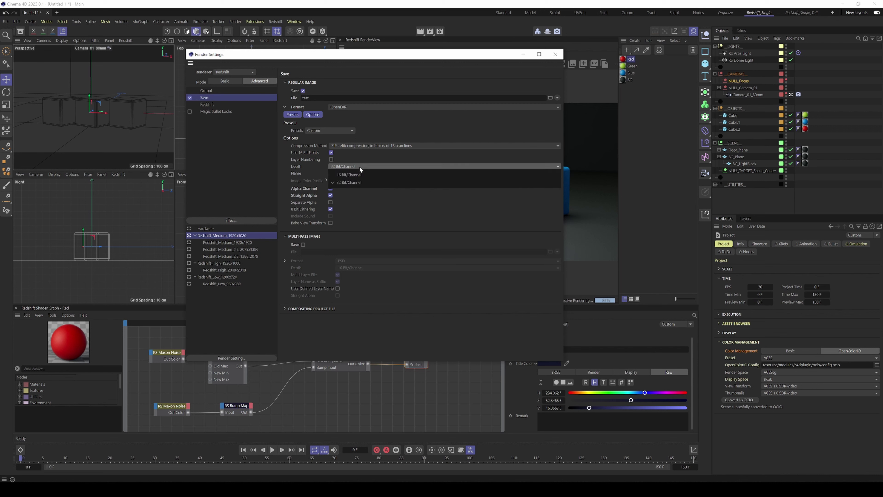
{"action": "left_click", "coordinate": [360, 167]}
{"action": "left_click", "coordinate": [360, 166]}
{"action": "left_click", "coordinate": [358, 175]}
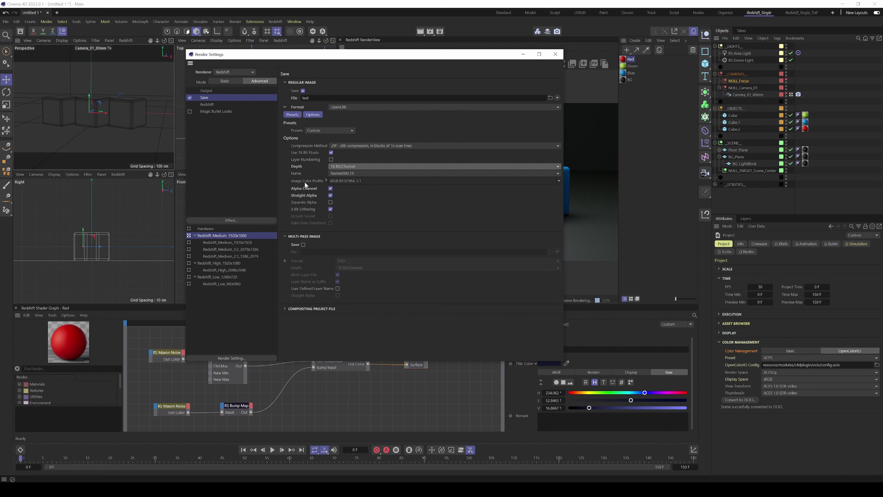
{"action": "left_click", "coordinate": [358, 168]}
{"action": "left_click", "coordinate": [354, 181]}
{"action": "left_click", "coordinate": [349, 167]}
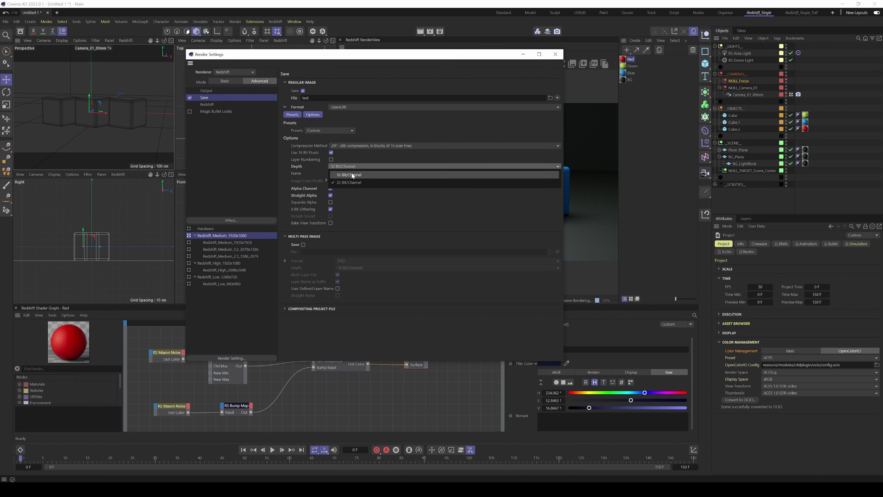
{"action": "left_click", "coordinate": [354, 175]}
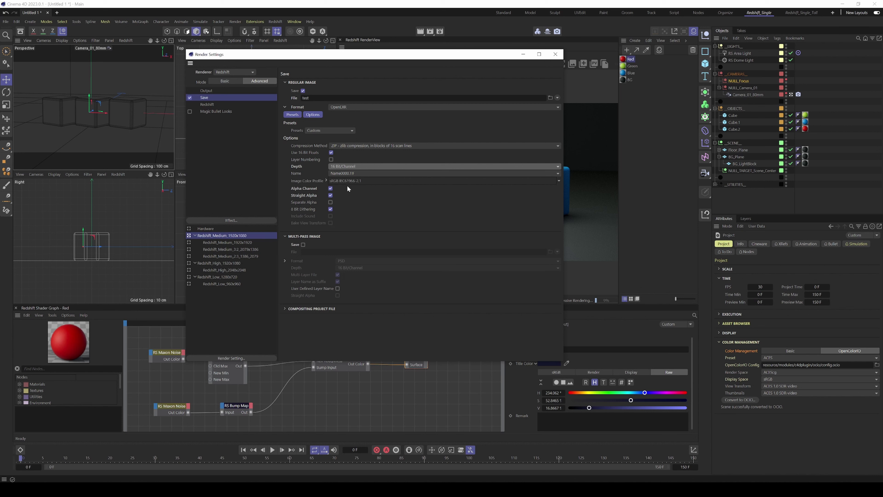
{"action": "left_click", "coordinate": [341, 168]}
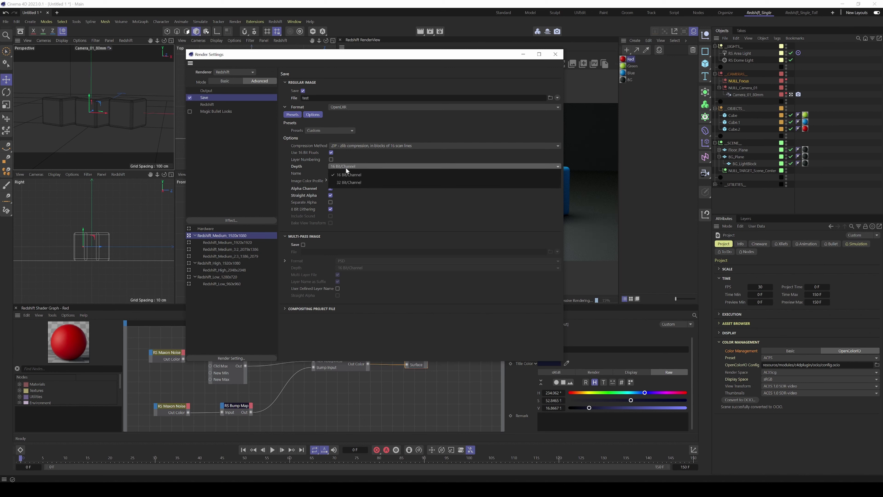
{"action": "left_click", "coordinate": [348, 183]}
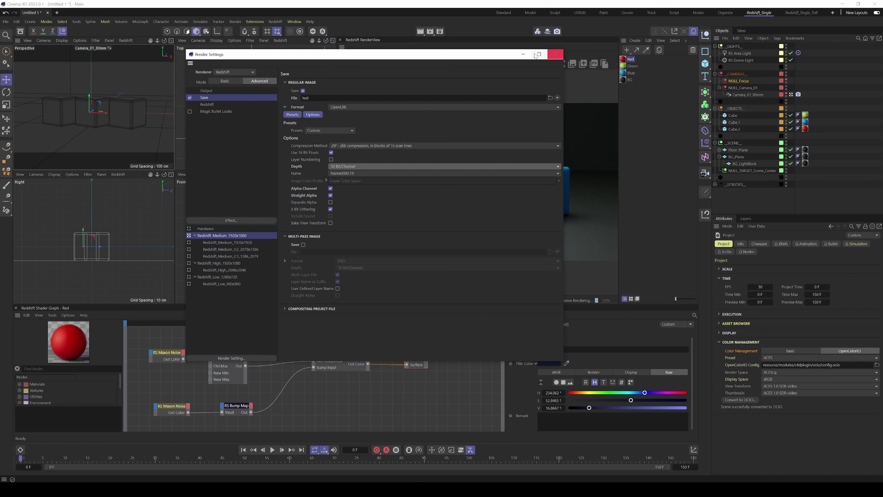
{"action": "left_click", "coordinate": [556, 55]}
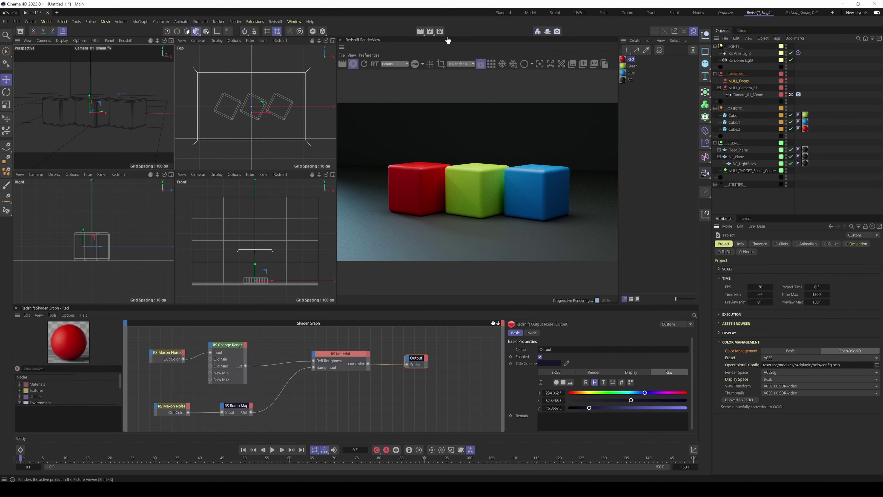
Render the scene to the Picture Viewer and send a snapshot of the RenderView image there as well.
{"action": "left_click", "coordinate": [432, 32]}
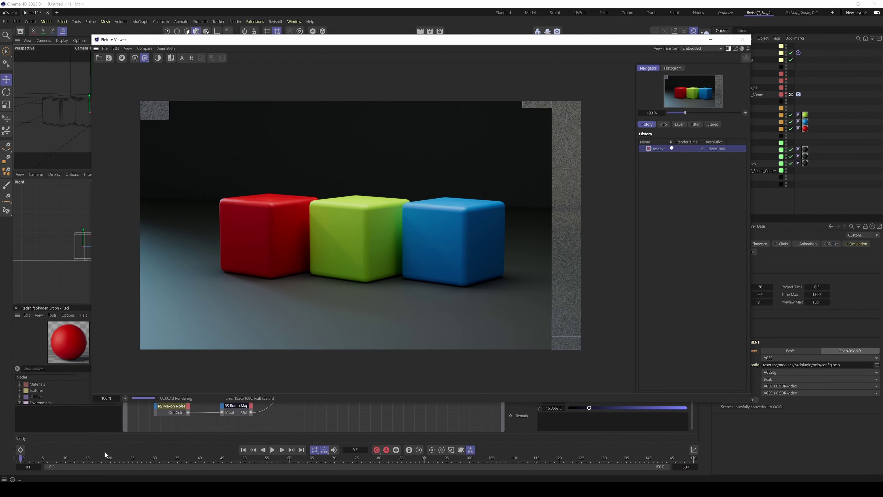
{"action": "left_click", "coordinate": [726, 39]}
{"action": "left_click_drag", "start_coordinate": [388, 107], "coordinate": [330, 142]}
{"action": "left_click", "coordinate": [596, 65]}
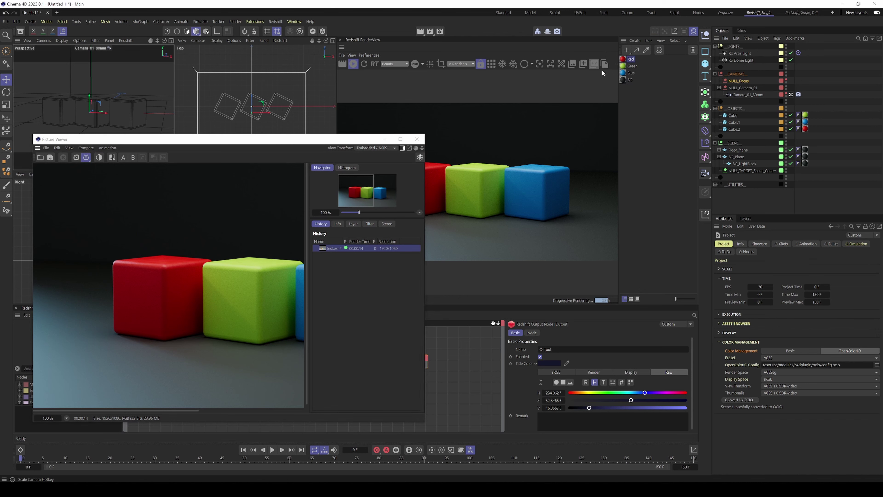
Enlarge the Picture Viewer window and compare the RenderView snapshot with the test.exr render, ending on the render.
{"action": "left_click_drag", "start_coordinate": [292, 144], "coordinate": [419, 86]}
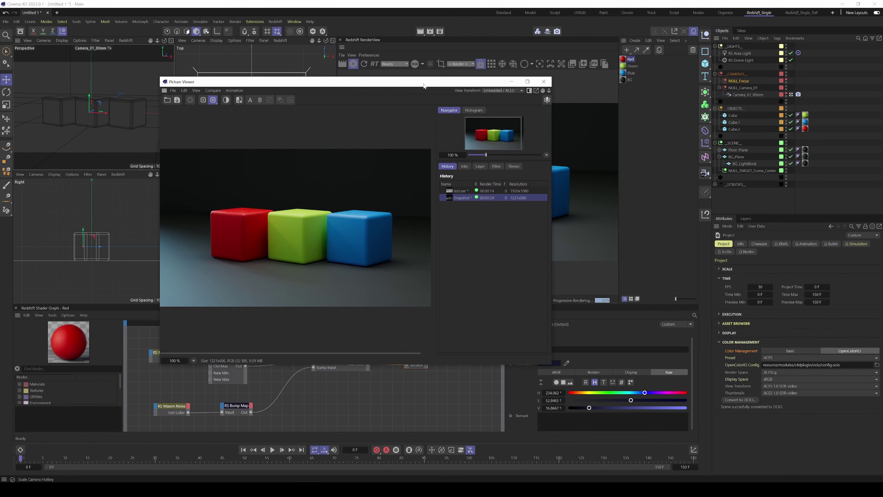
{"action": "key", "text": "Up"}
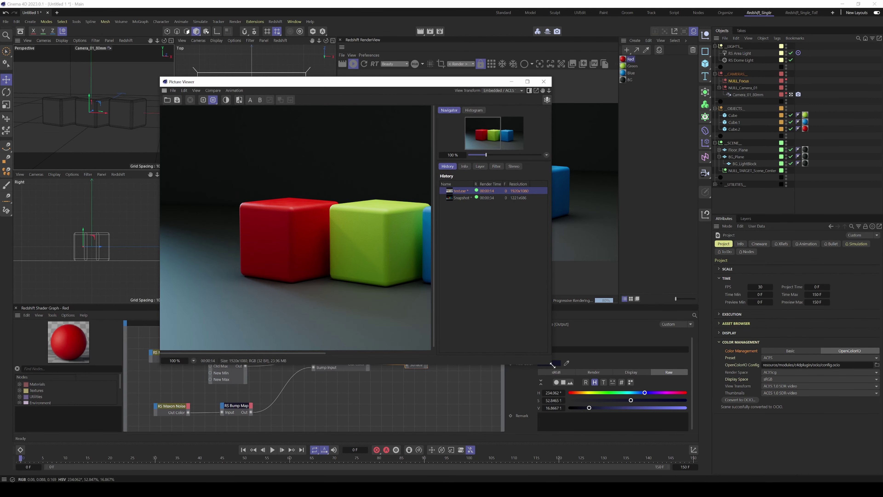
{"action": "left_click_drag", "start_coordinate": [551, 363], "coordinate": [772, 430]}
{"action": "left_click_drag", "start_coordinate": [487, 81], "coordinate": [391, 48]}
{"action": "left_click", "coordinate": [588, 164]}
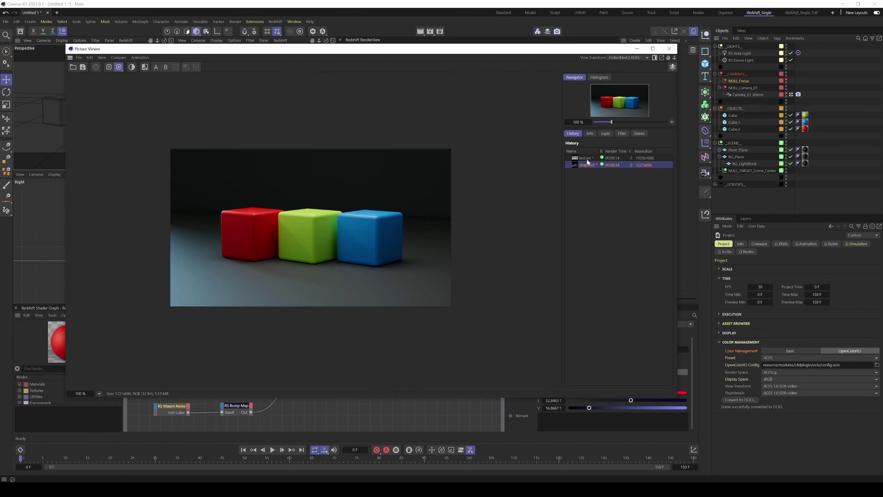
{"action": "left_click", "coordinate": [588, 158]}
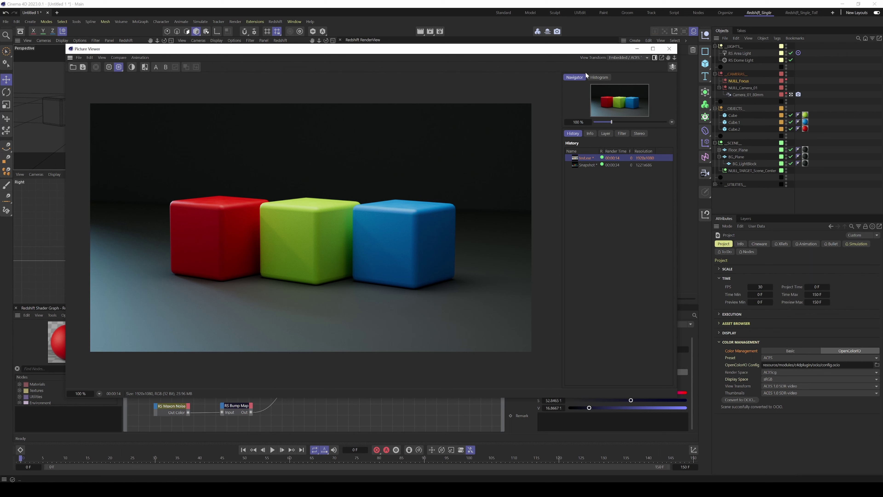
Set the Picture Viewer's view transform to the Project configuration with the ACES 1.0 SDR-video color space.
{"action": "left_click", "coordinate": [637, 58]}
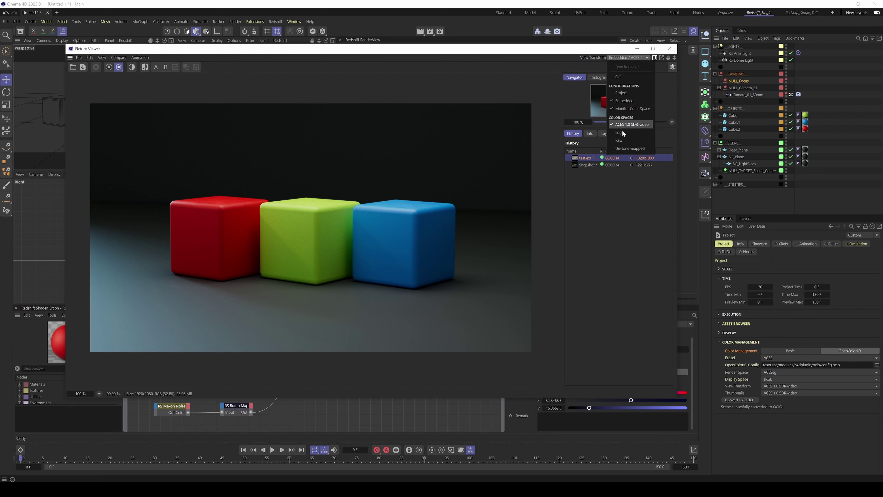
{"action": "left_click", "coordinate": [624, 93]}
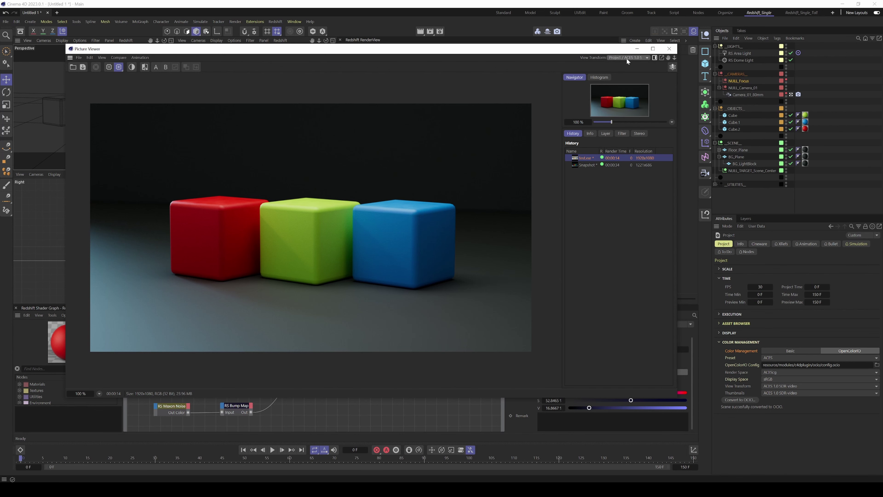
{"action": "mouse_move", "coordinate": [591, 53]}
{"action": "left_mouse_down"}
{"action": "mouse_move", "coordinate": [553, 66]}
{"action": "mouse_move", "coordinate": [596, 64]}
{"action": "left_mouse_up"}
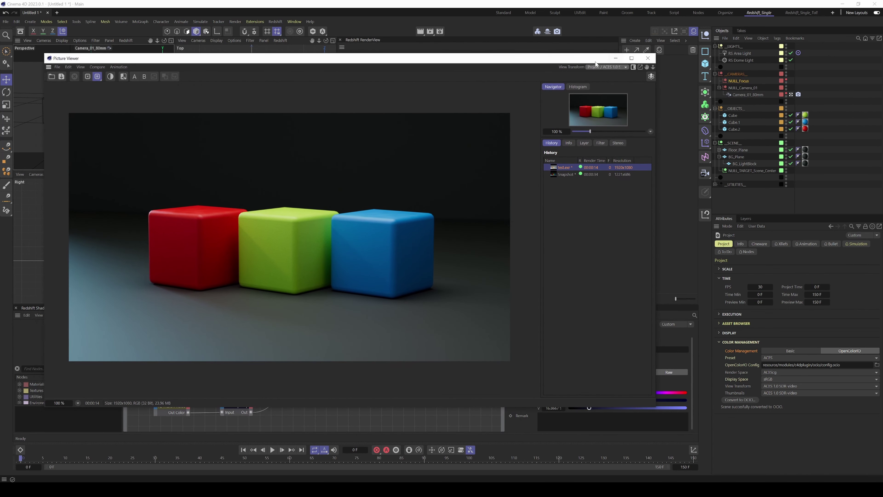
{"action": "left_click", "coordinate": [614, 67]}
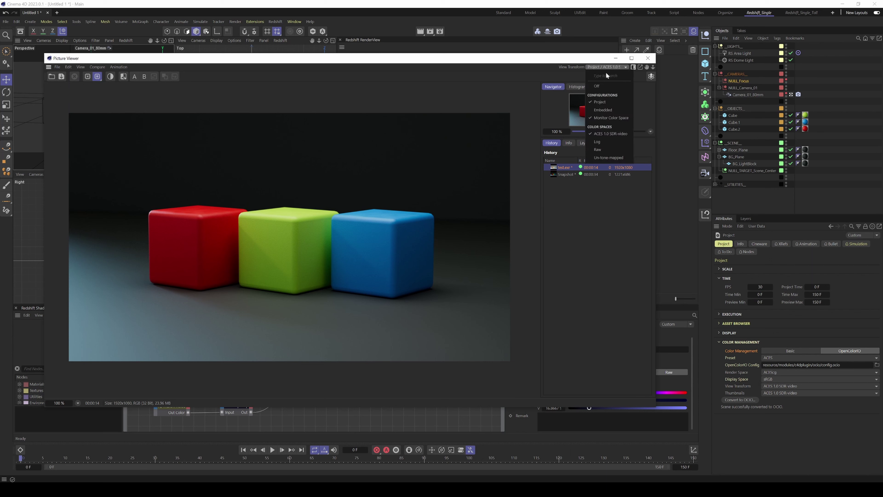
{"action": "left_click", "coordinate": [610, 133]}
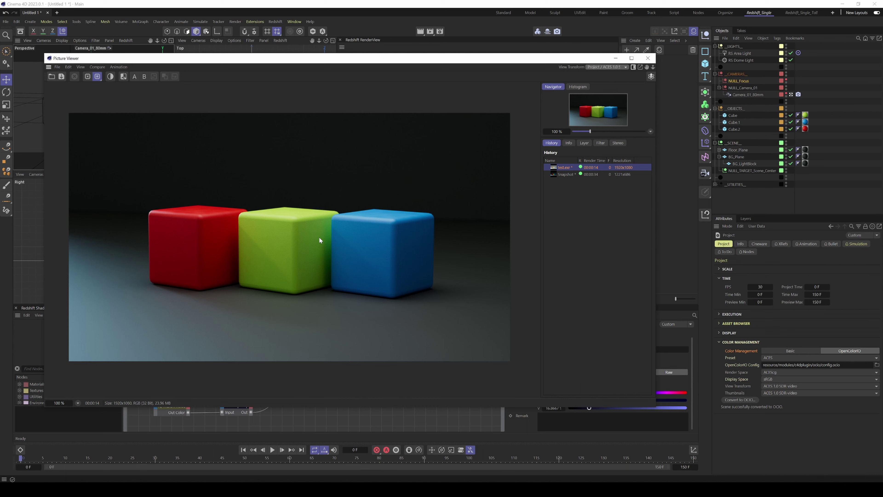
Turn the Picture Viewer's view transform off for comparison, restore the Project configuration, and close the viewer.
{"action": "left_click", "coordinate": [602, 66]}
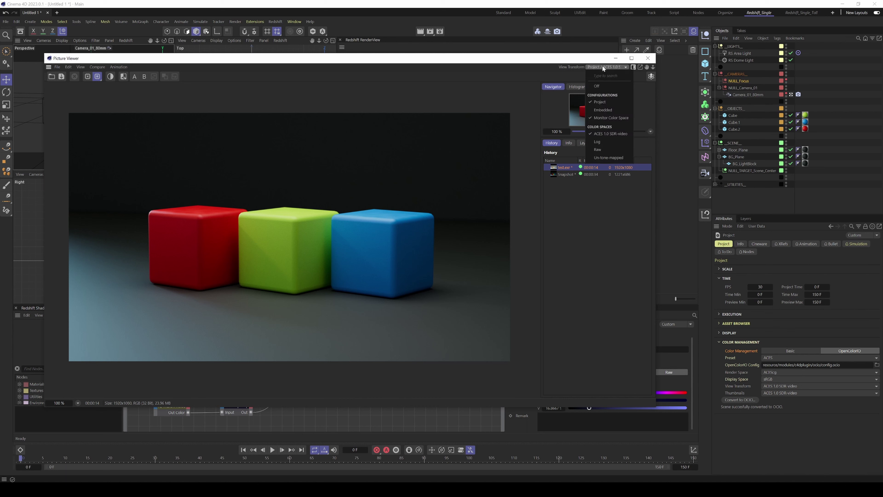
{"action": "left_click", "coordinate": [602, 67]}
{"action": "left_click", "coordinate": [603, 68]}
{"action": "left_click", "coordinate": [595, 86]}
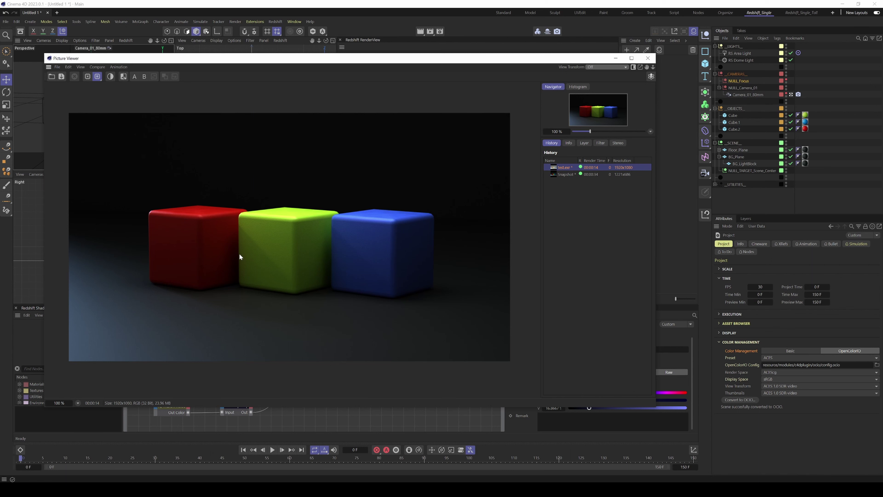
{"action": "left_click", "coordinate": [605, 67]}
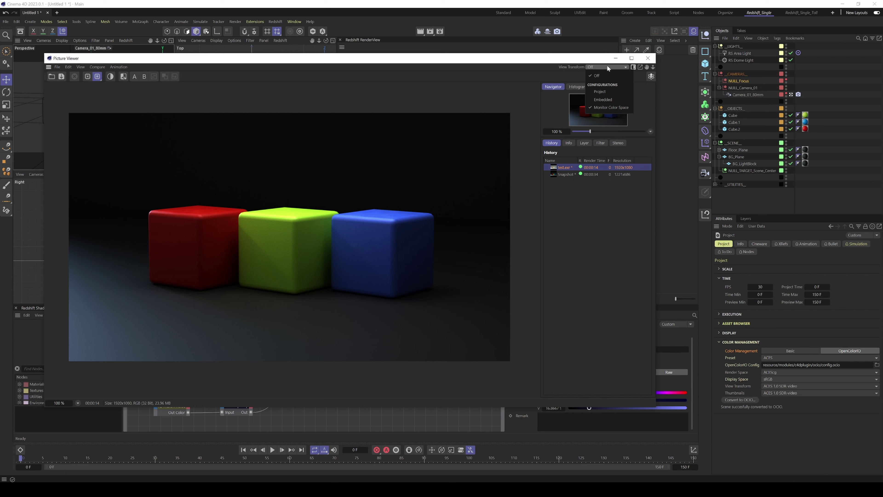
{"action": "left_click", "coordinate": [603, 91]}
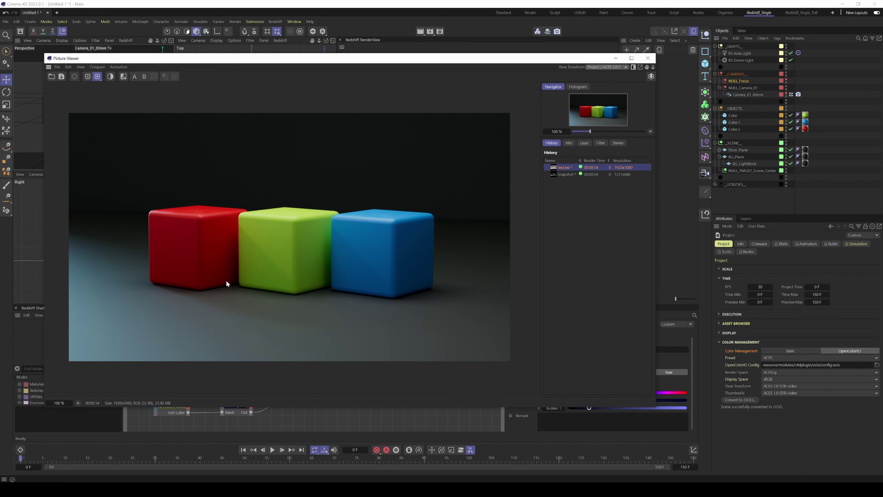
{"action": "left_click", "coordinate": [648, 59]}
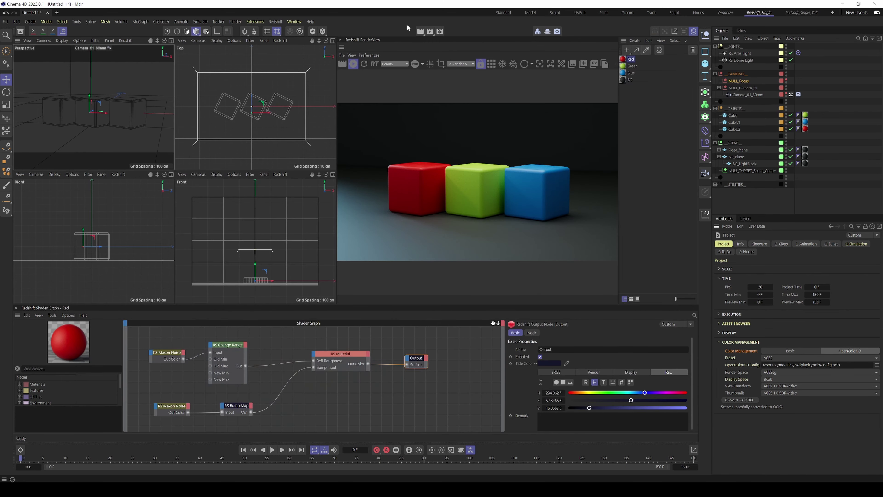
Change the regular image's save format to JPG and show the Redshift global settings.
{"action": "left_click", "coordinate": [440, 32]}
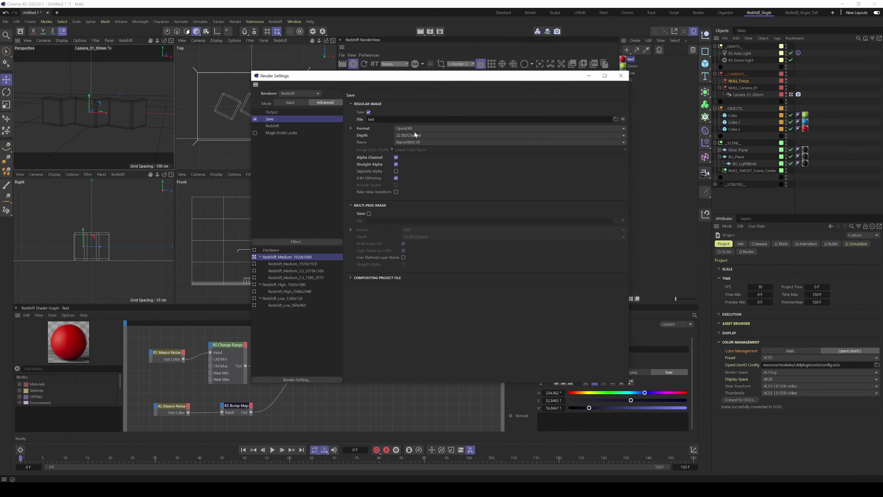
{"action": "left_click", "coordinate": [415, 129]}
{"action": "left_click", "coordinate": [420, 183]}
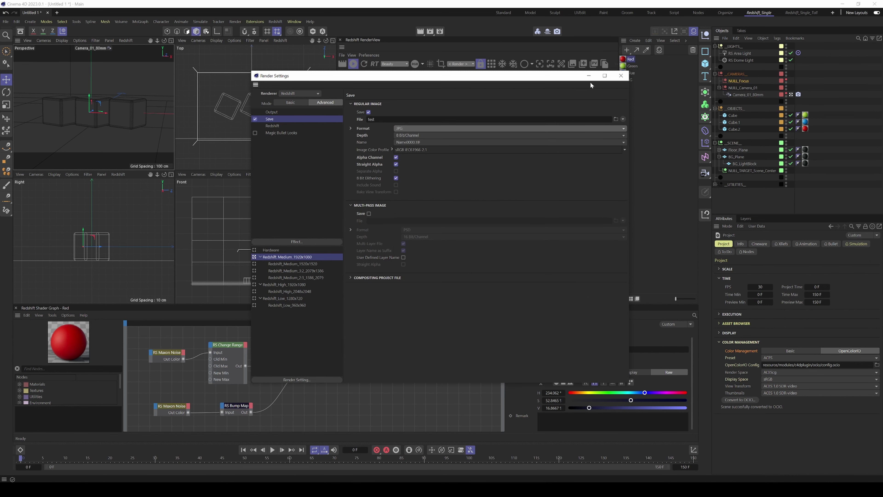
{"action": "left_click_drag", "start_coordinate": [542, 77], "coordinate": [492, 85]}
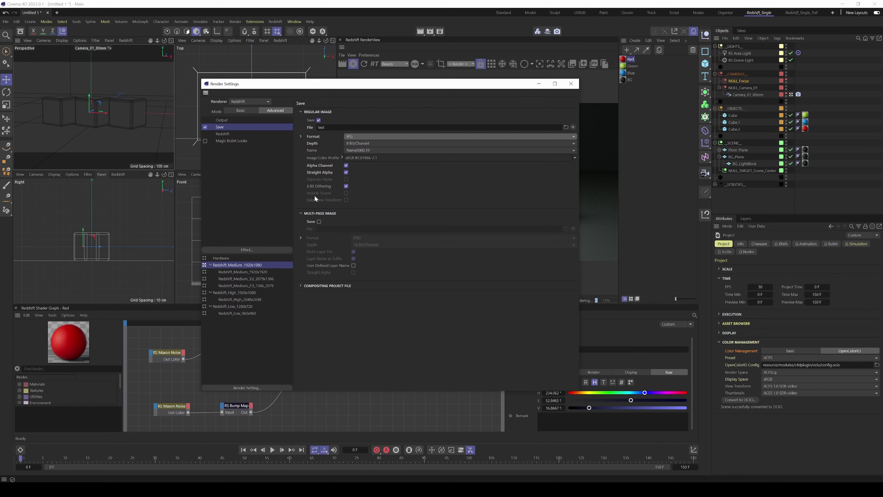
{"action": "left_click", "coordinate": [222, 134]}
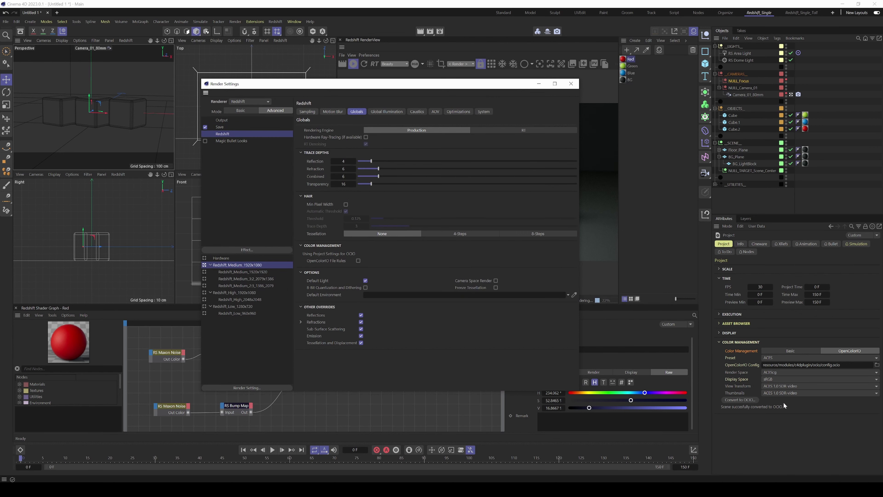
Render the scene as JPG in the Picture Viewer and show the saved test.jpg in an image viewer beside the RenderView.
{"action": "left_click", "coordinate": [430, 31]}
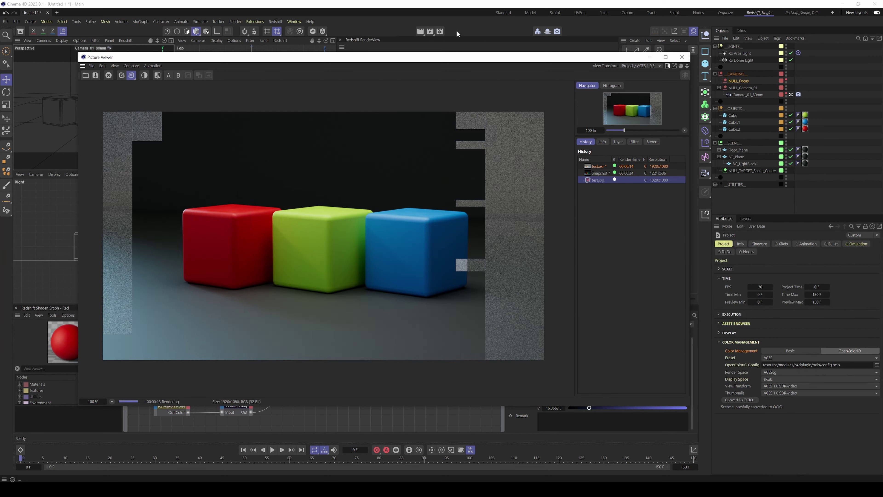
{"action": "left_click", "coordinate": [641, 65]}
{"action": "left_click", "coordinate": [578, 72]}
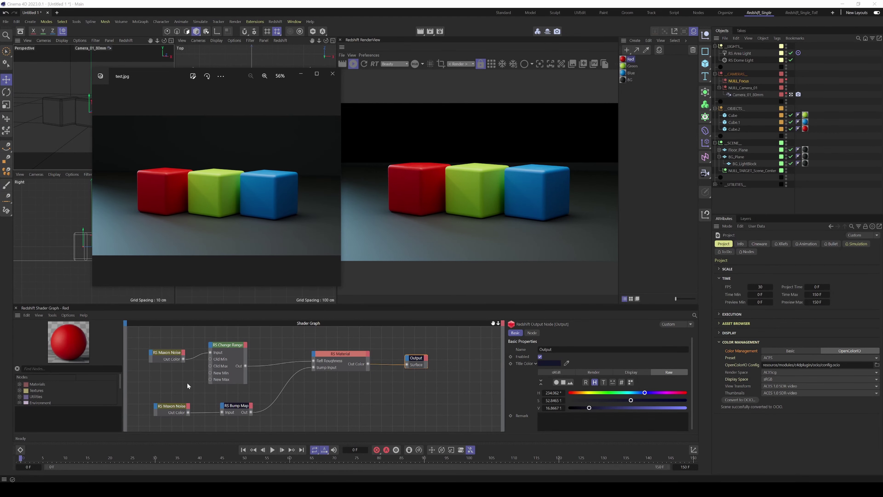
Turn on bucket rendering in the RenderView and switch back to the image viewer to compare it with test.jpg.
{"action": "left_click", "coordinate": [491, 64]}
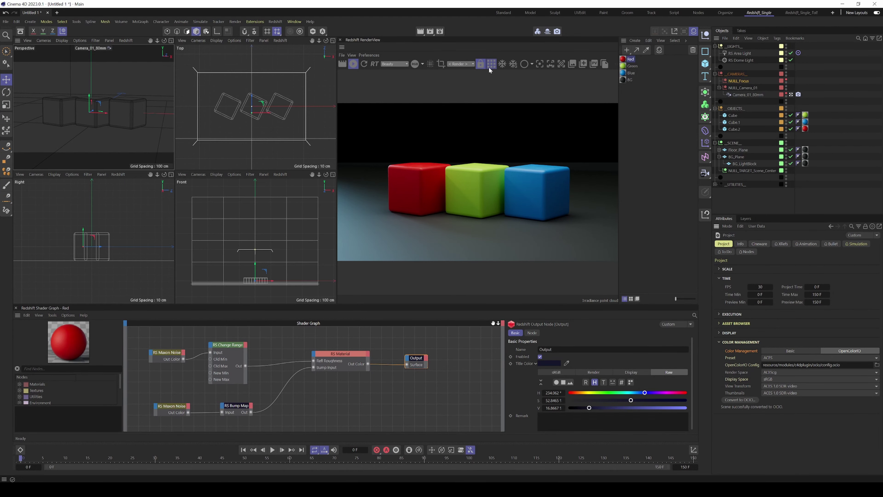
{"action": "key", "text": "alt+Tab"}
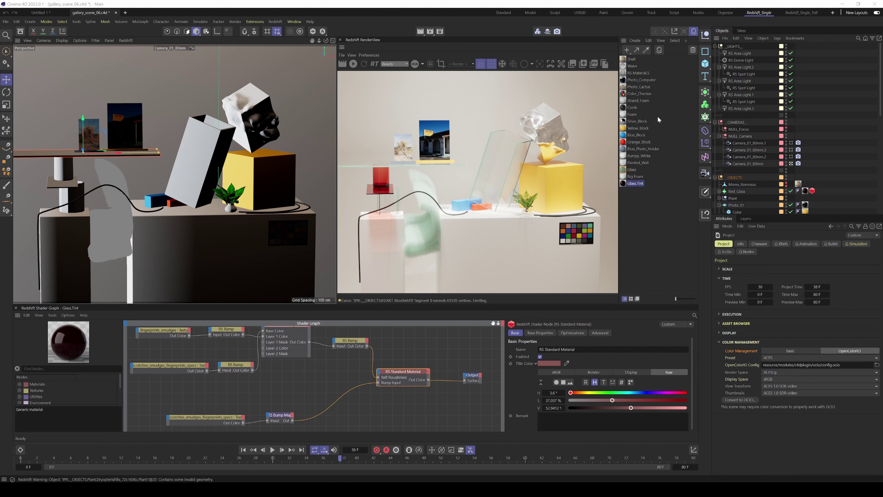
Open the Color_Checker material and show its texture node's image and color space settings.
{"action": "scroll", "coordinate": [491, 335], "scroll_direction": "up", "scroll_amount": 3}
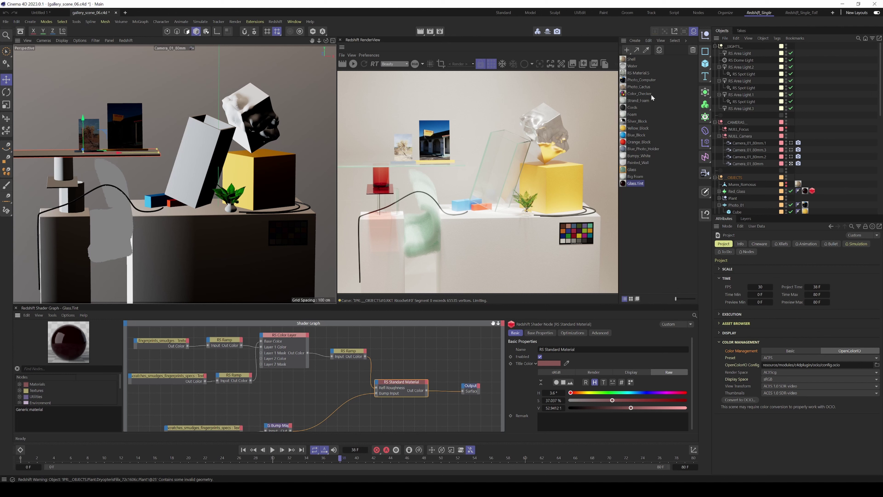
{"action": "left_click", "coordinate": [638, 95]}
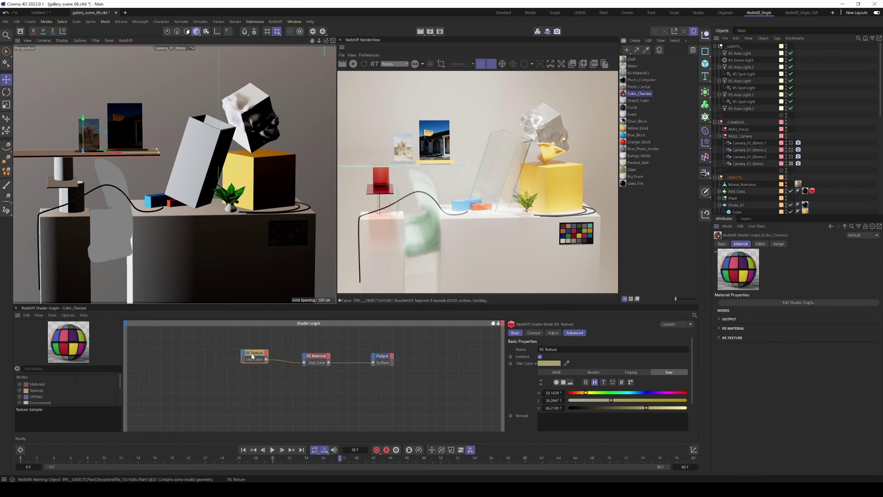
{"action": "left_click_drag", "start_coordinate": [252, 357], "coordinate": [246, 359]}
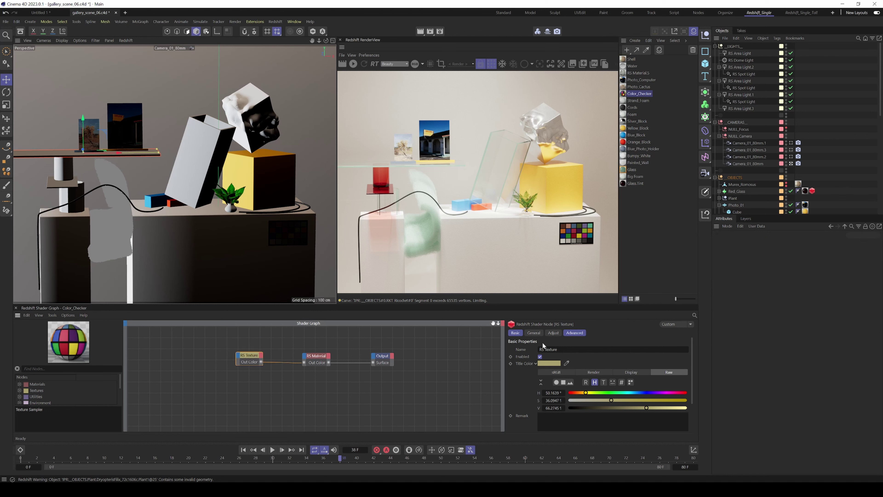
{"action": "left_click", "coordinate": [538, 333]}
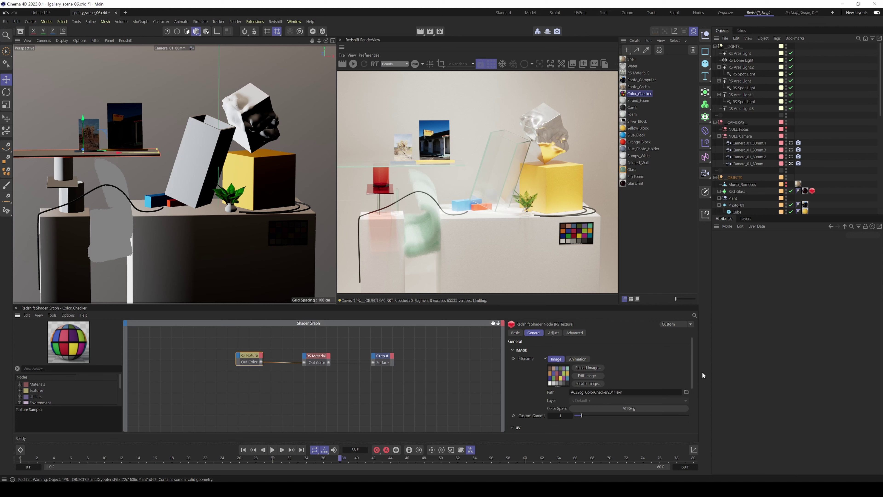
{"action": "scroll", "coordinate": [681, 376], "scroll_direction": "down", "scroll_amount": 2}
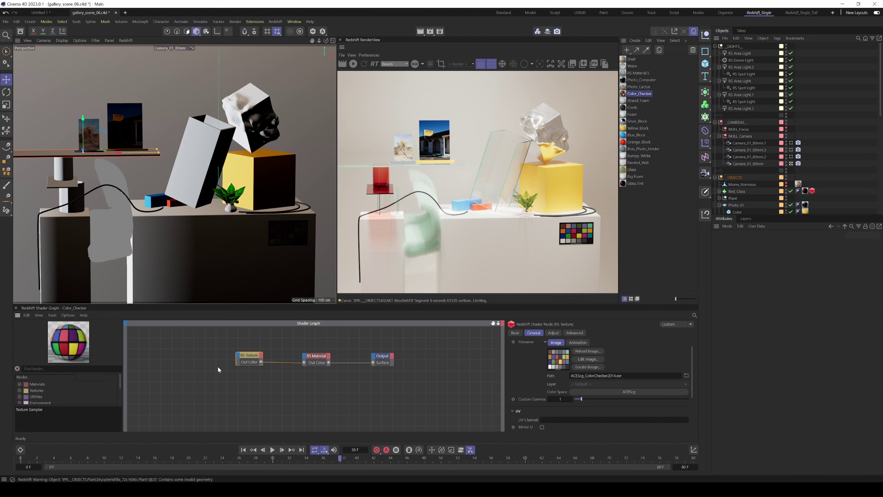
Set the Color_Checker texture's color space to ACEScg from the ACES group.
{"action": "left_click_drag", "start_coordinate": [245, 356], "coordinate": [249, 357]}
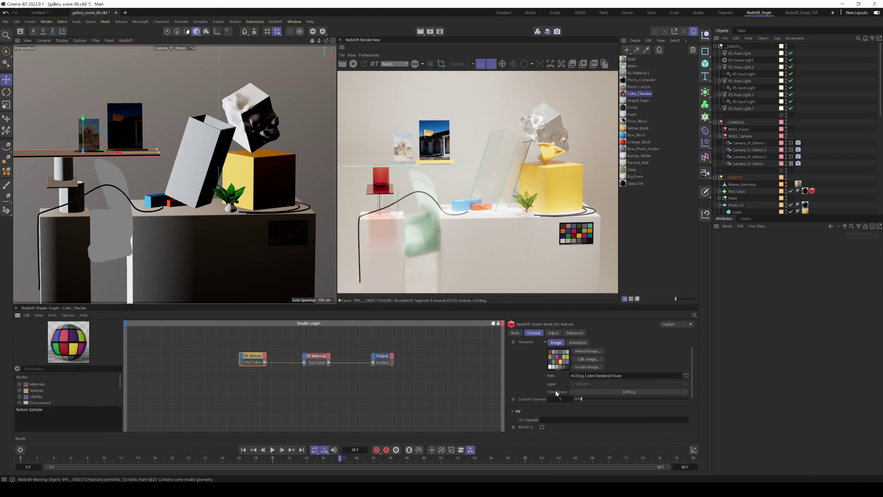
{"action": "left_click", "coordinate": [612, 390]}
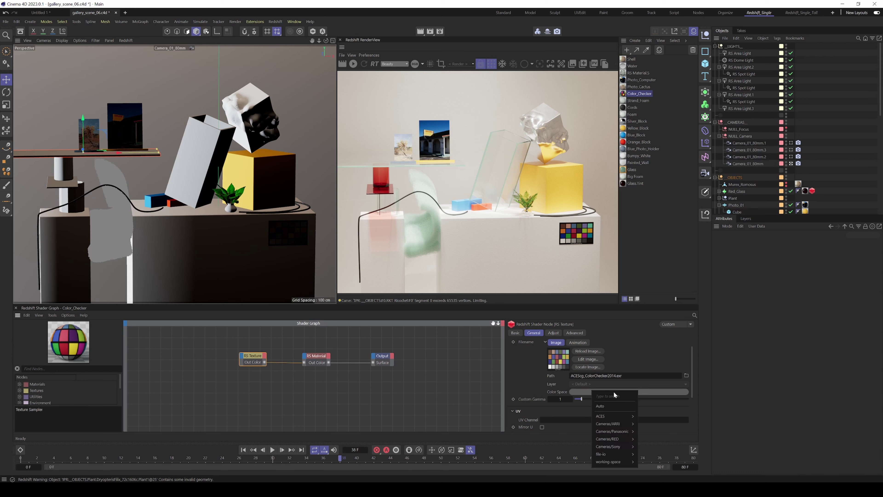
{"action": "mouse_move", "coordinate": [602, 417]}
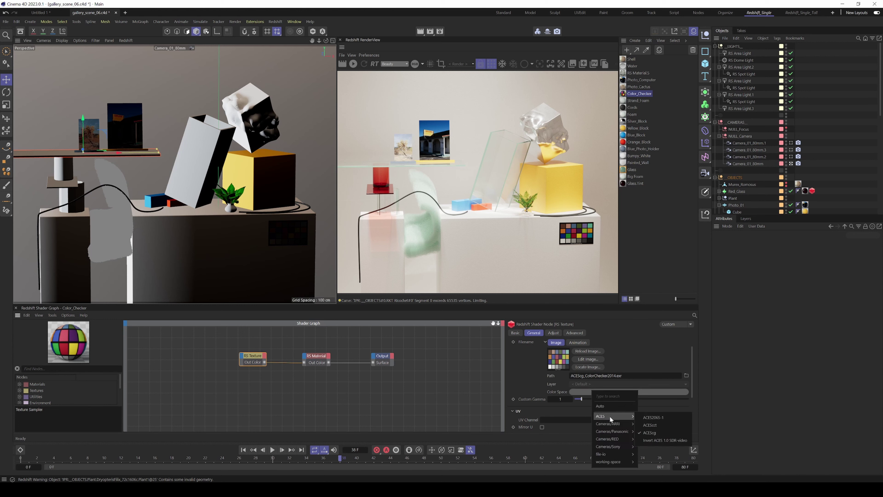
{"action": "left_click", "coordinate": [654, 432]}
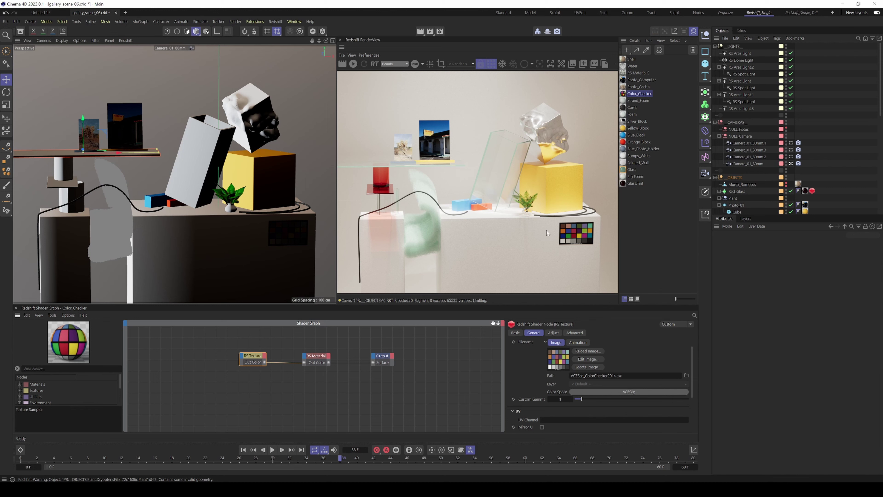
Open the Photo_Computer material and inspect its texture's file path and color space.
{"action": "left_click", "coordinate": [639, 80]}
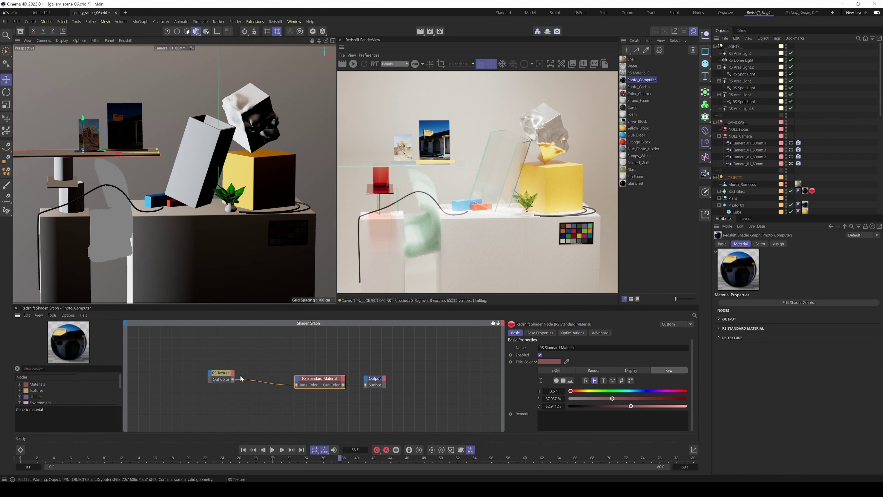
{"action": "left_click_drag", "start_coordinate": [220, 376], "coordinate": [237, 378]}
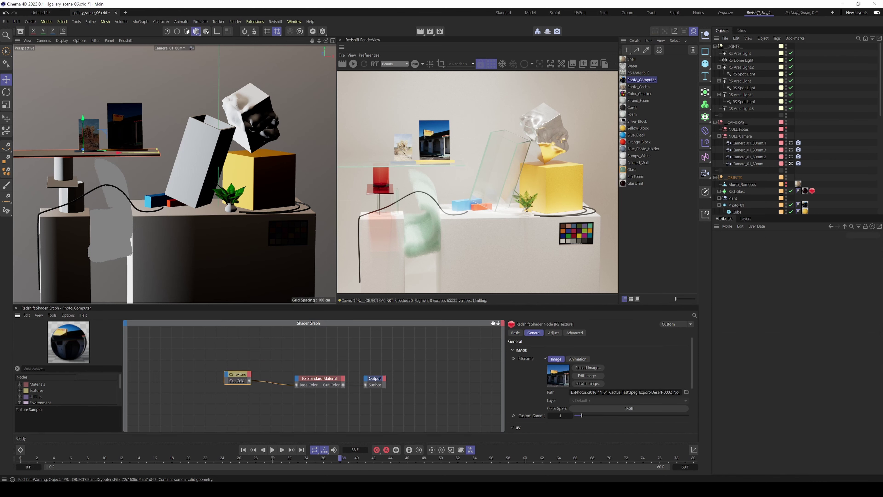
{"action": "left_click_drag", "start_coordinate": [640, 392], "coordinate": [693, 396]}
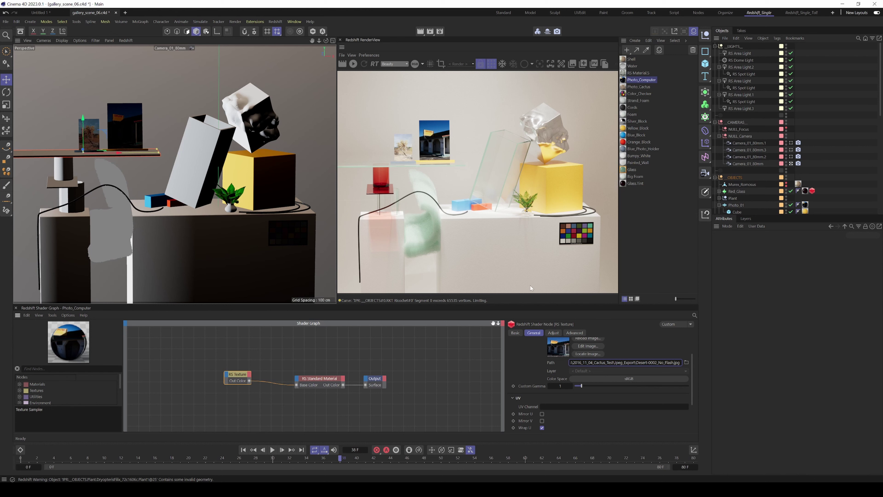
Open the plant material RS Material.5 and check the color spaces of its roughness and translucency textures.
{"action": "left_click", "coordinate": [638, 73]}
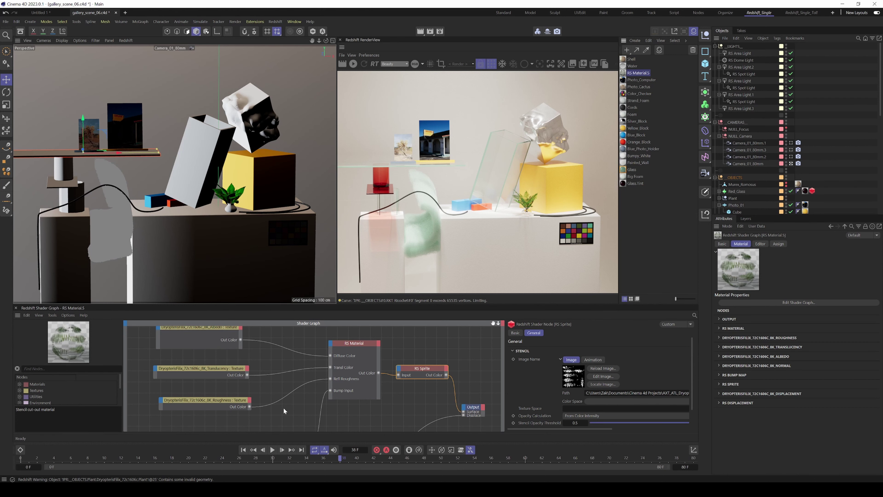
{"action": "left_click", "coordinate": [208, 400]}
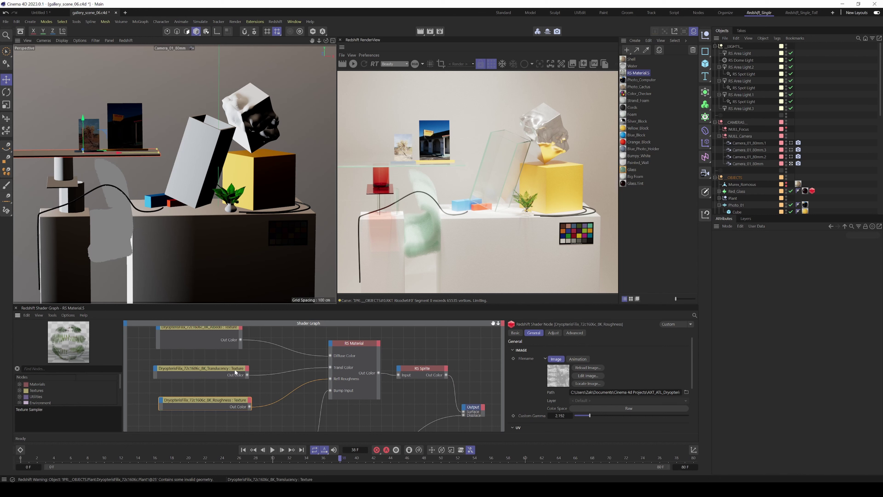
{"action": "left_click", "coordinate": [232, 374]}
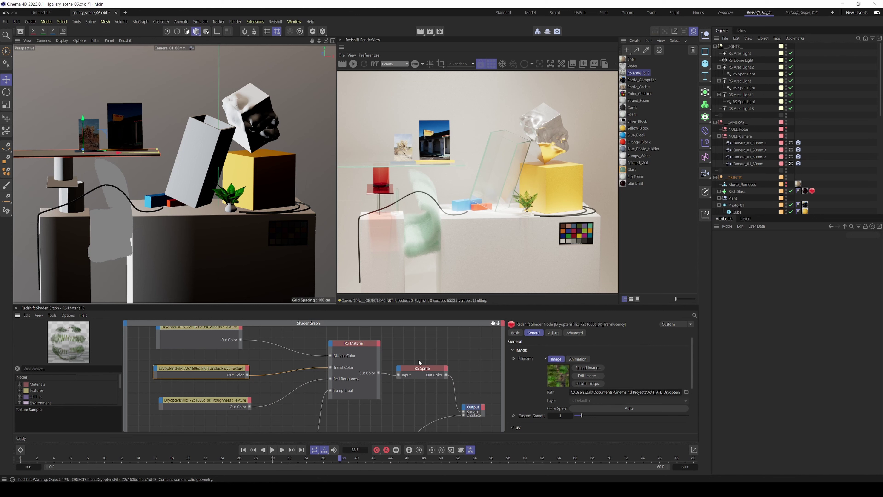
Set the color space of the RS Sprite node's alpha stencil image to Raw in the plant material.
{"action": "left_click", "coordinate": [492, 324]}
{"action": "scroll", "coordinate": [492, 351], "scroll_direction": "down", "scroll_amount": 3}
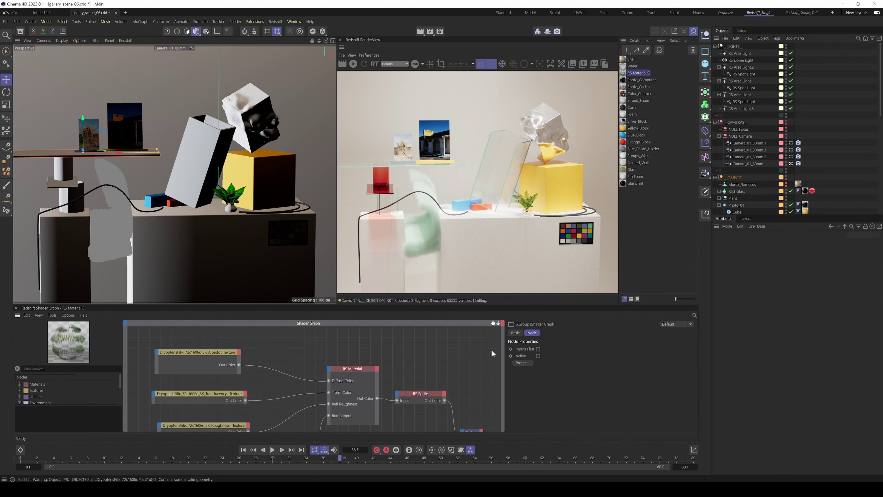
{"action": "scroll", "coordinate": [491, 348], "scroll_direction": "right", "scroll_amount": 3}
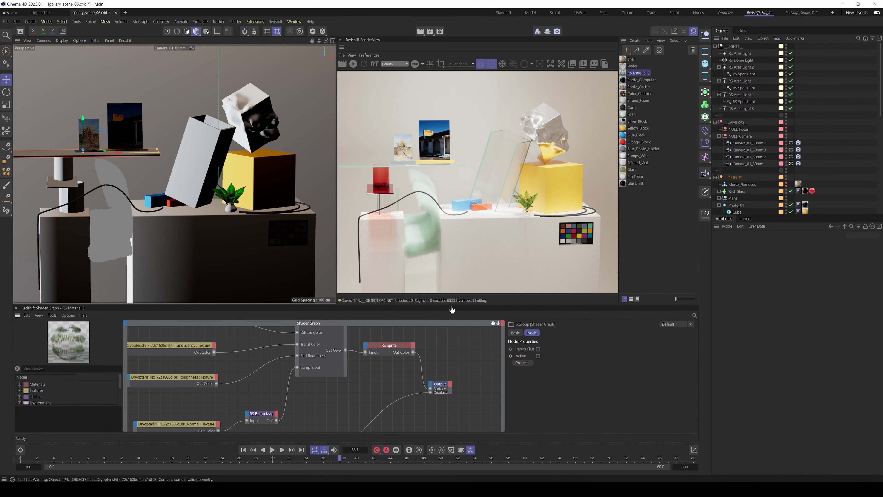
{"action": "left_click", "coordinate": [390, 348]}
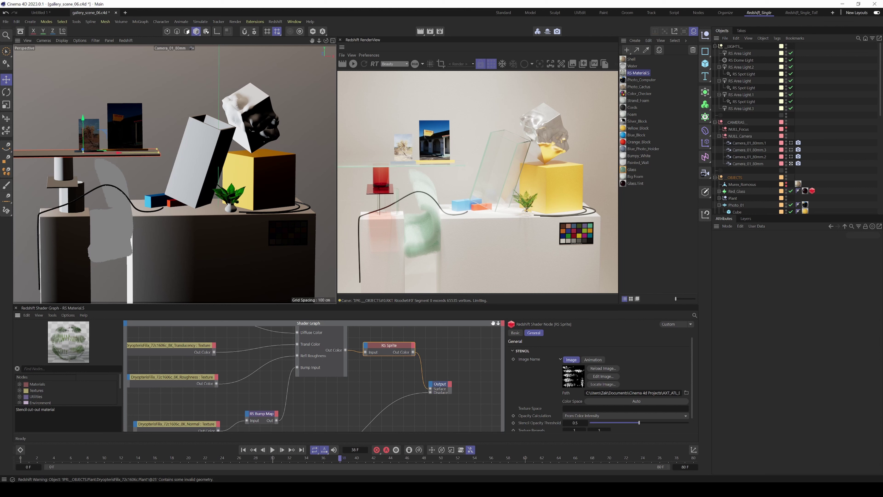
{"action": "left_click", "coordinate": [633, 392]}
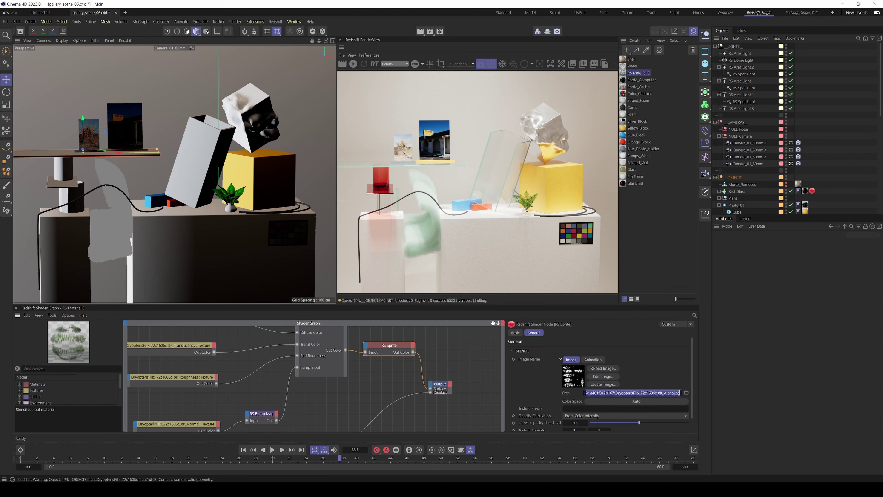
{"action": "left_click", "coordinate": [639, 401]}
{"action": "mouse_move", "coordinate": [639, 465]}
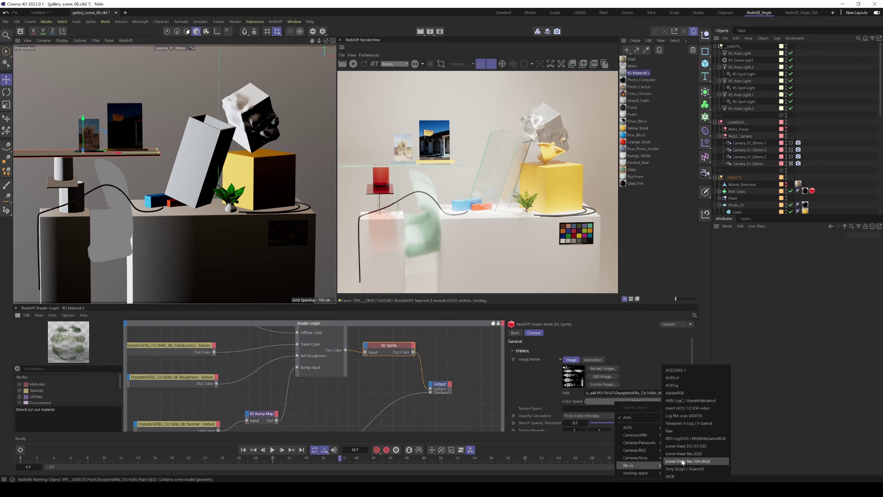
{"action": "left_click", "coordinate": [674, 431]}
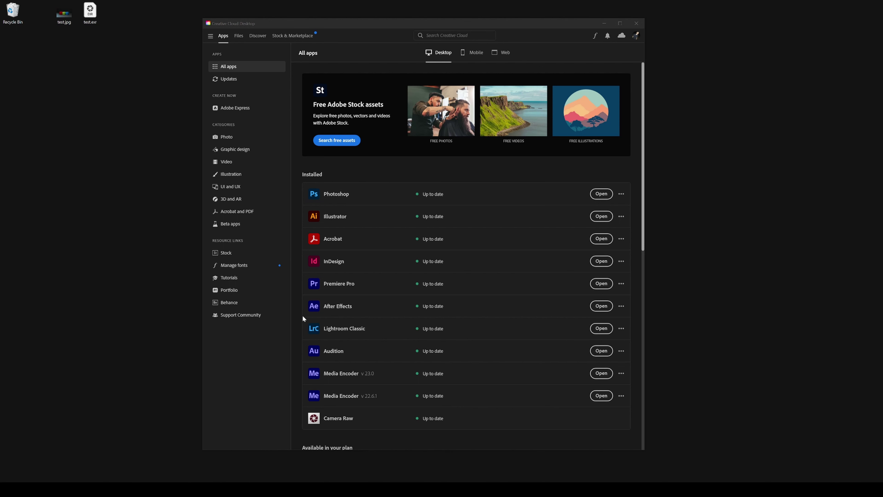
Launch After Effects (Beta) from the beta apps in Creative Cloud Desktop and close the Creative Cloud window.
{"action": "left_click", "coordinate": [231, 225]}
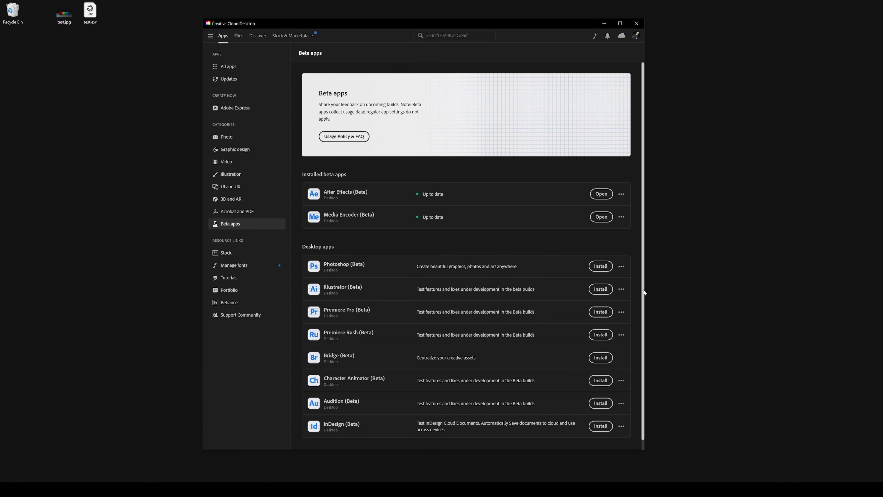
{"action": "scroll", "coordinate": [644, 292], "scroll_direction": "down", "scroll_amount": 2}
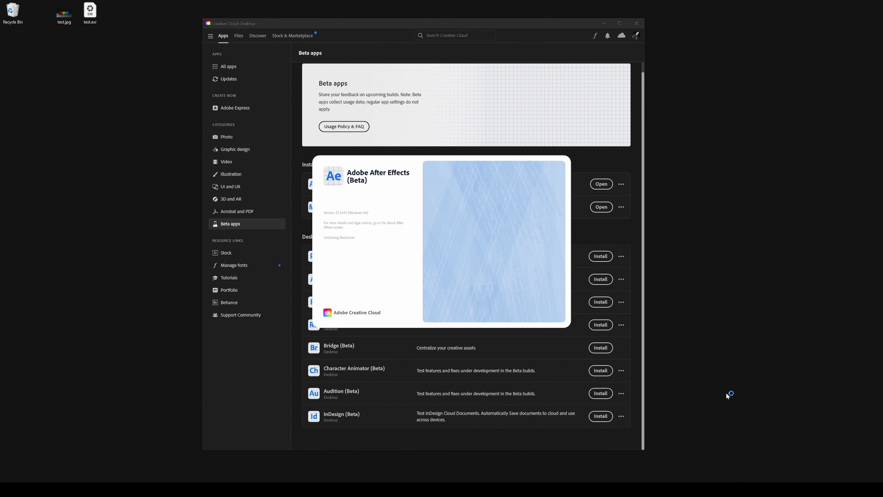
{"action": "left_click", "coordinate": [636, 24]}
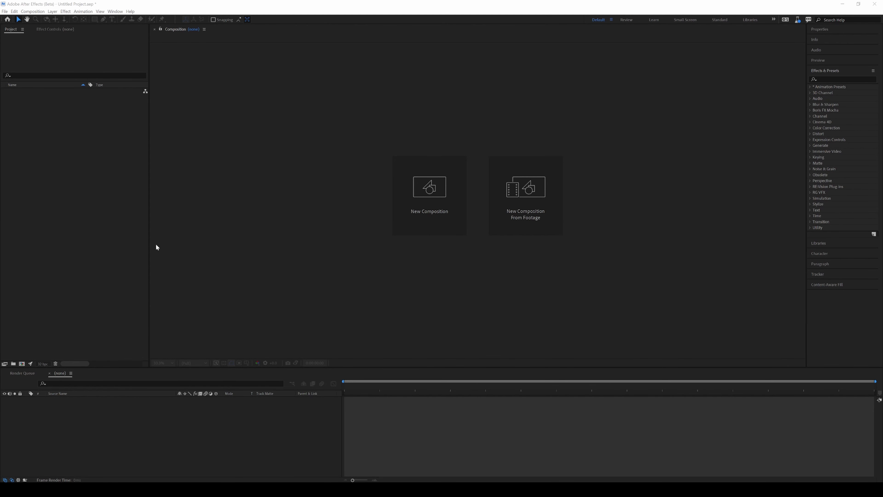
Review the new and full lists of changes in the After Effects beta, and close the What's new window.
{"action": "left_click", "coordinate": [798, 20]}
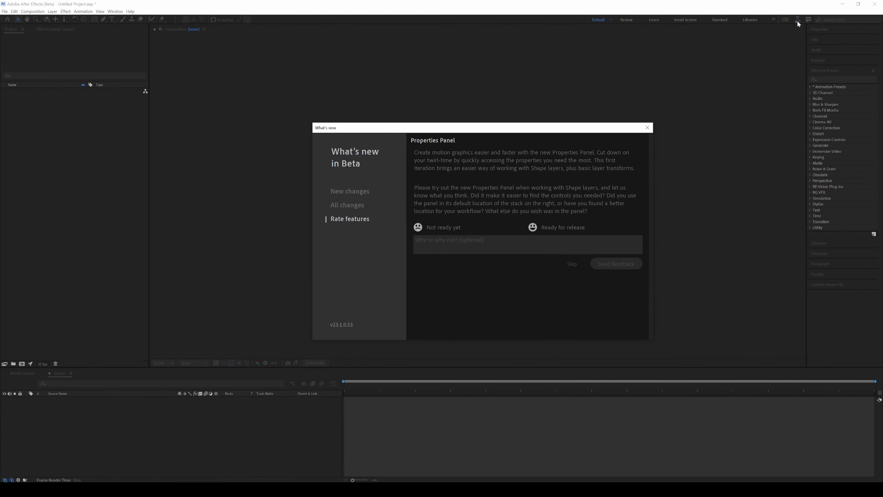
{"action": "left_click", "coordinate": [346, 192]}
{"action": "left_click", "coordinate": [348, 206]}
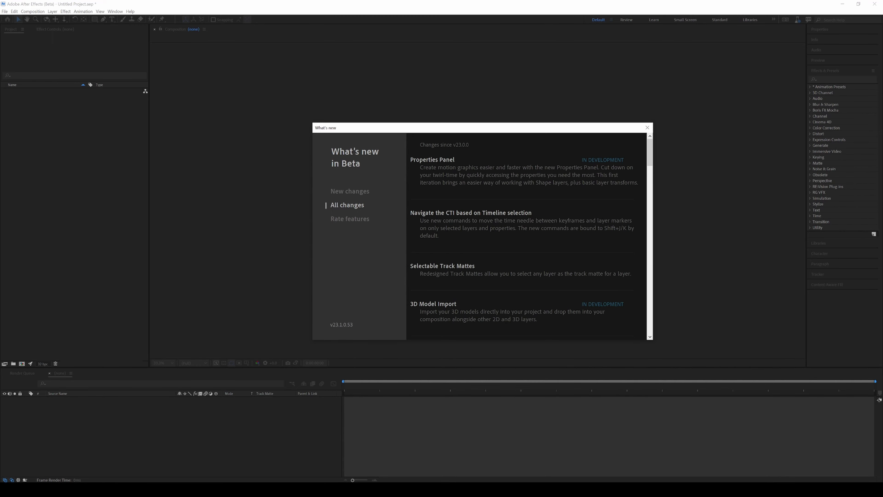
{"action": "left_click_drag", "start_coordinate": [650, 159], "coordinate": [671, 159]}
{"action": "left_click", "coordinate": [647, 127]}
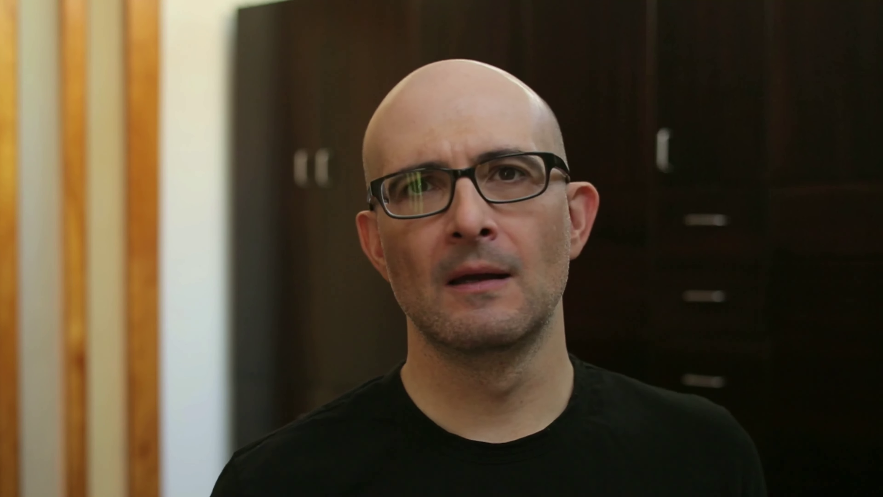
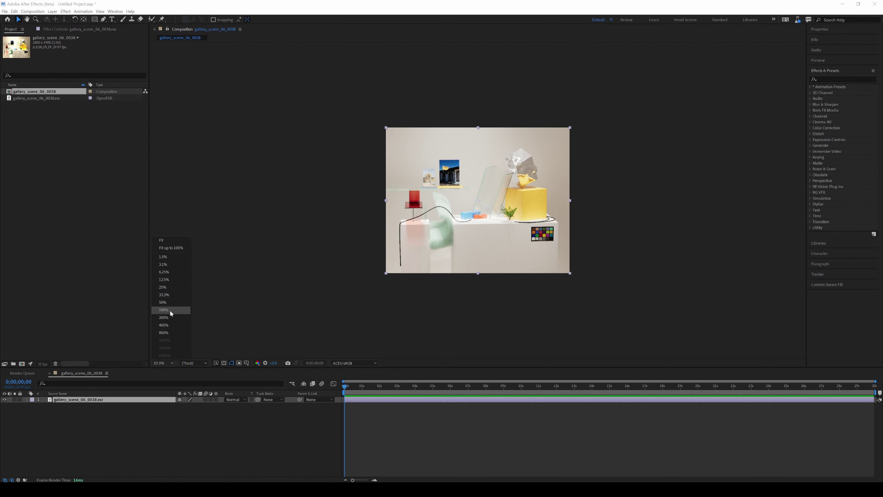
View the composition at 100%, switch its display color space to None for comparison, and restore ACES/sRGB.
{"action": "left_click", "coordinate": [170, 310]}
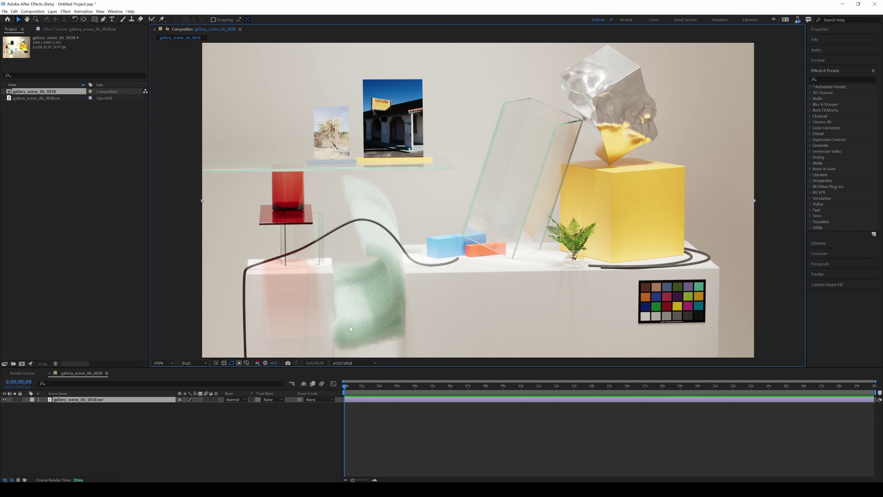
{"action": "left_click", "coordinate": [375, 363]}
{"action": "left_click", "coordinate": [343, 240]}
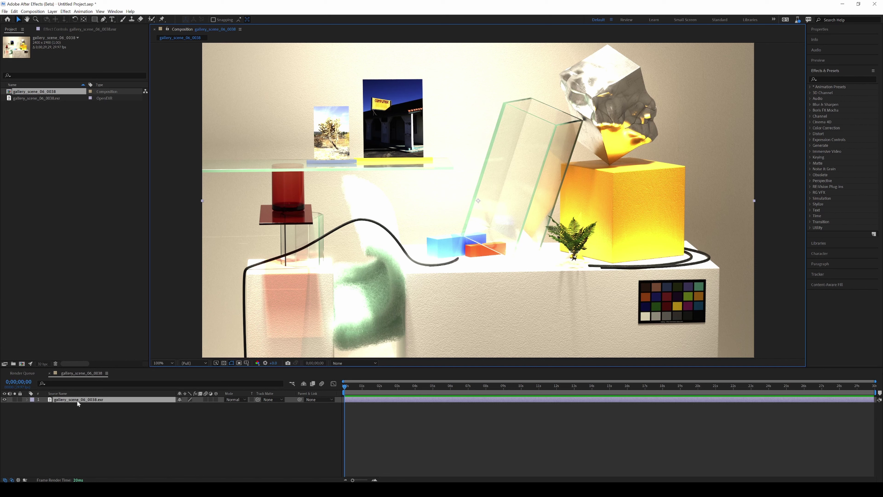
{"action": "left_click", "coordinate": [363, 363]}
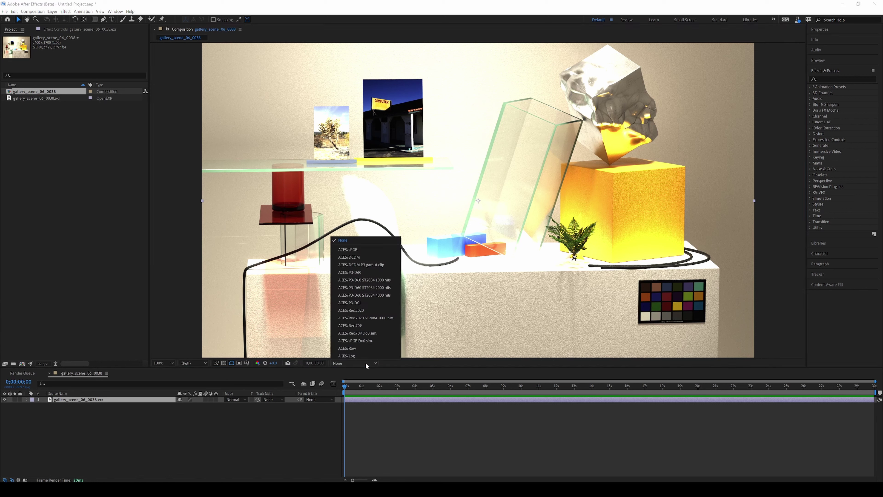
{"action": "left_click", "coordinate": [355, 250]}
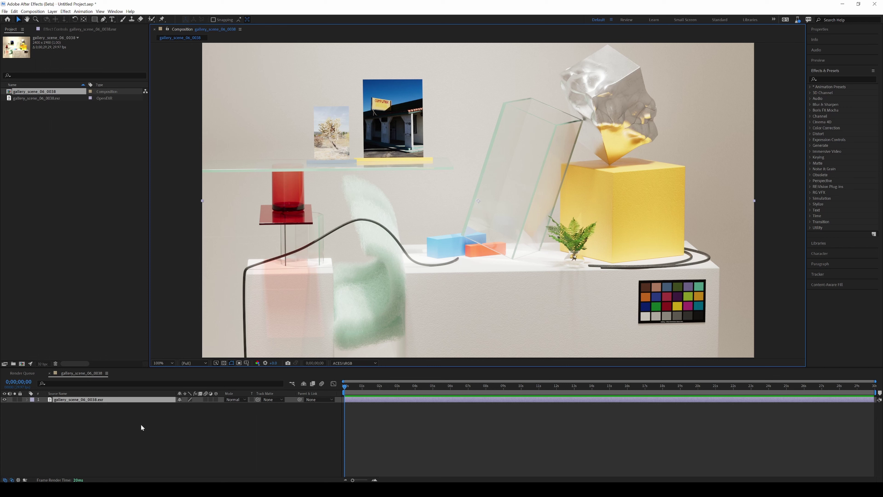
Find the OCIO effects and apply OCIO Color Space Transform to the gallery_scene_06_0038.exr layer.
{"action": "left_click", "coordinate": [834, 80]}
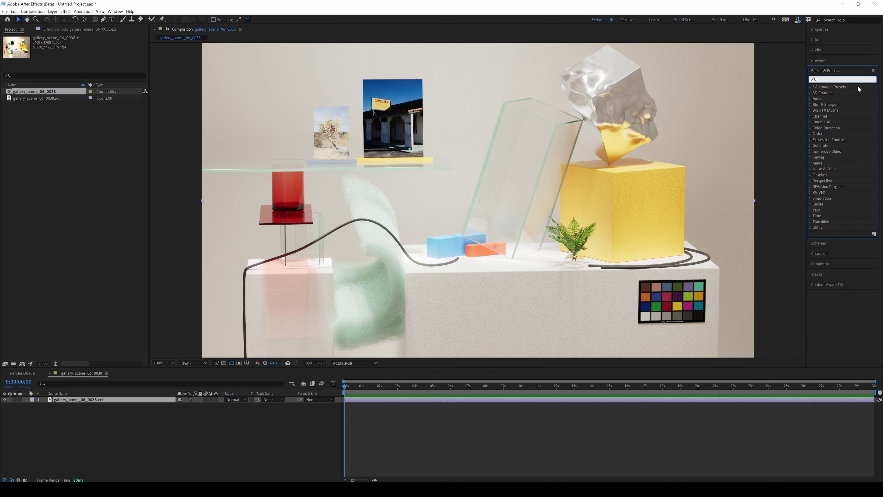
{"action": "type", "text": "ocio"}
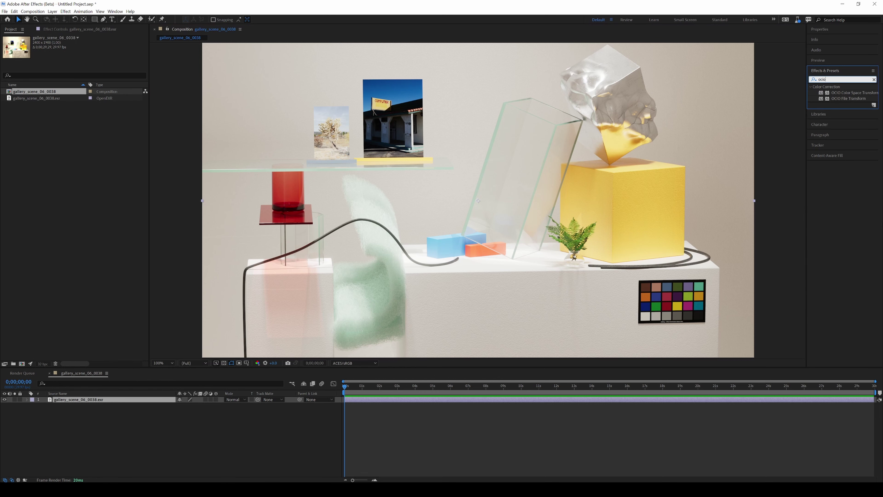
{"action": "left_click_drag", "start_coordinate": [805, 229], "coordinate": [762, 229]}
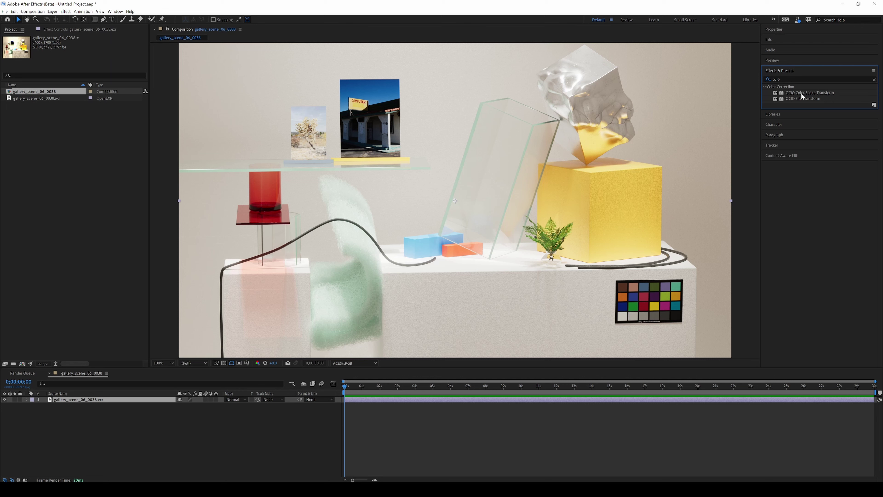
{"action": "left_click_drag", "start_coordinate": [778, 95], "coordinate": [91, 404]}
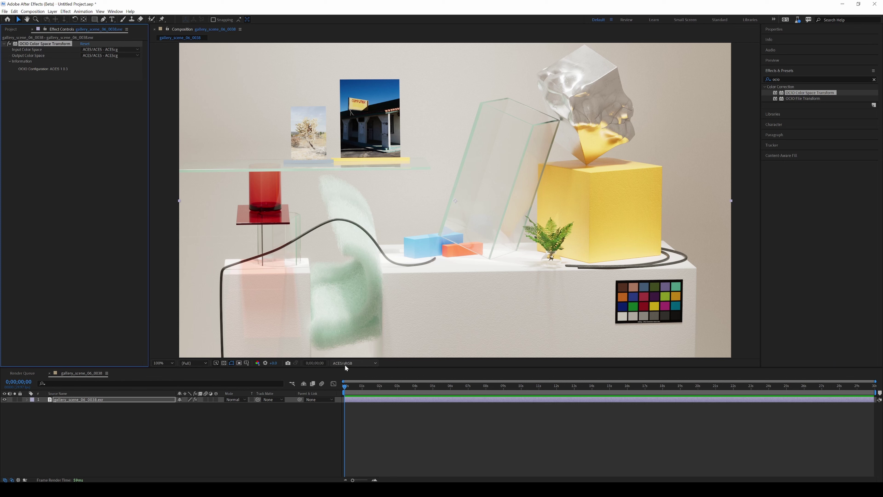
Set the composition's display color space to None and the transform's output color space to Output/Output - sRGB.
{"action": "left_click", "coordinate": [375, 363]}
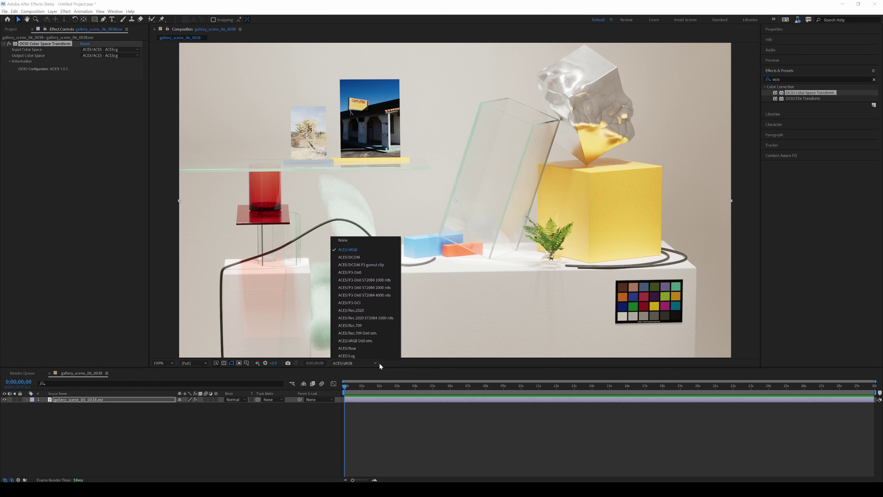
{"action": "left_click", "coordinate": [342, 240]}
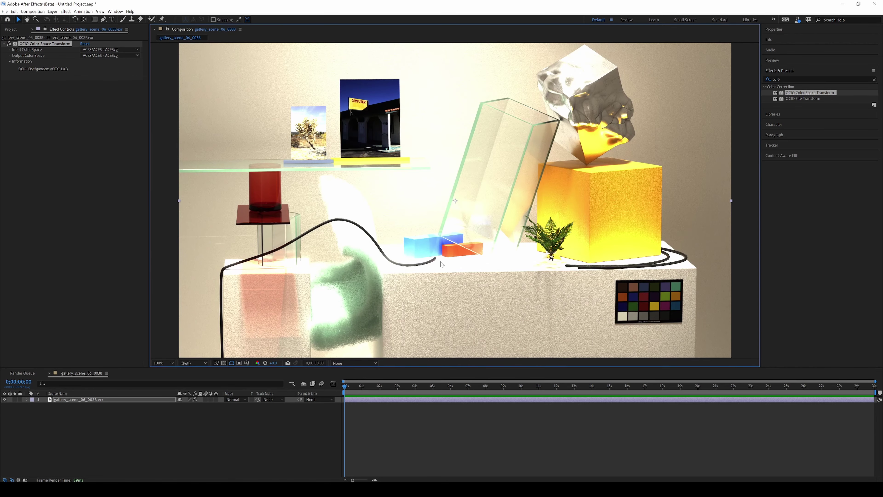
{"action": "left_click", "coordinate": [131, 56]}
{"action": "left_click", "coordinate": [138, 54]}
{"action": "left_click", "coordinate": [137, 55]}
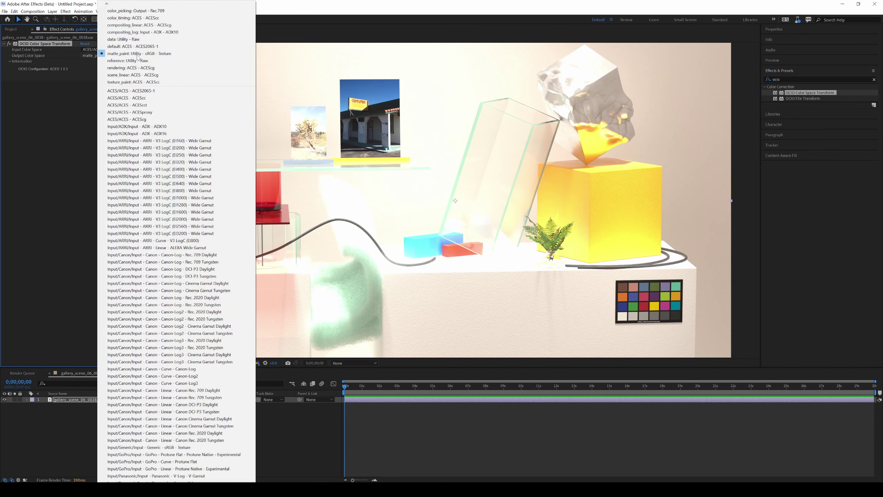
{"action": "scroll", "coordinate": [178, 447], "scroll_direction": "down", "scroll_amount": 15}
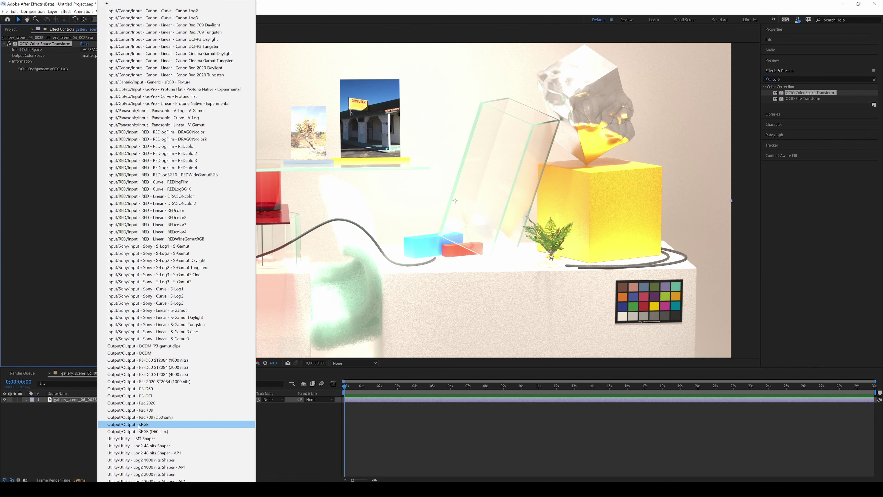
{"action": "left_click", "coordinate": [139, 425]}
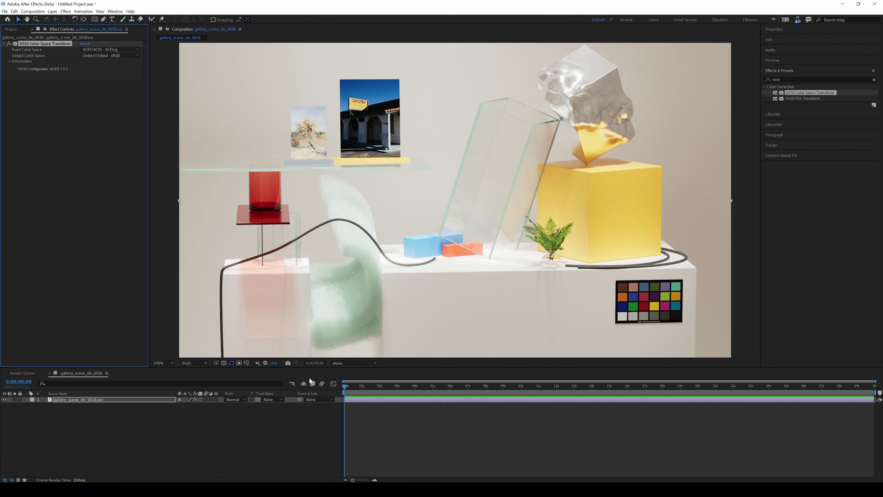
Switch the composition's display color space to ACES/sRGB to check for a doubled transform, and restore None.
{"action": "left_click", "coordinate": [354, 364]}
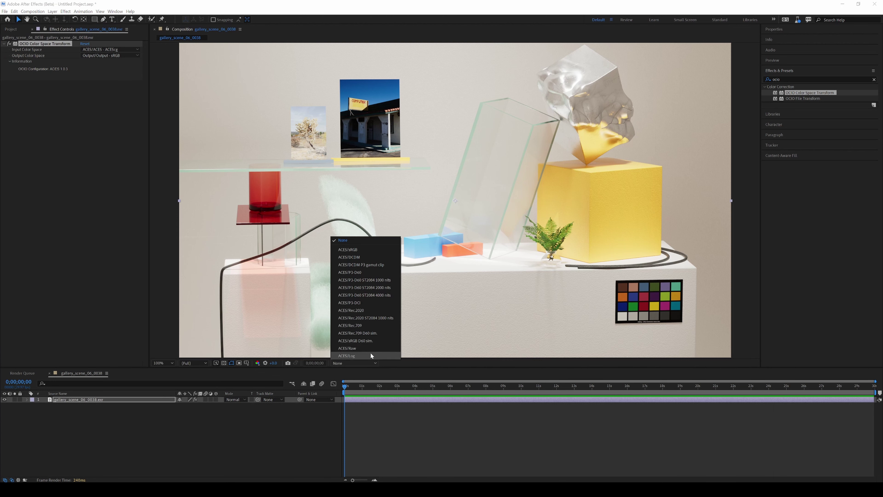
{"action": "left_click", "coordinate": [362, 250]}
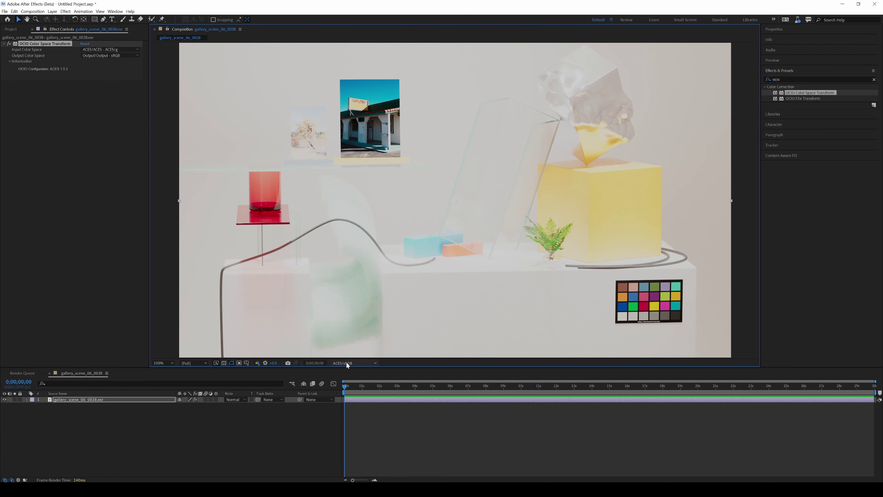
{"action": "left_click", "coordinate": [354, 364]}
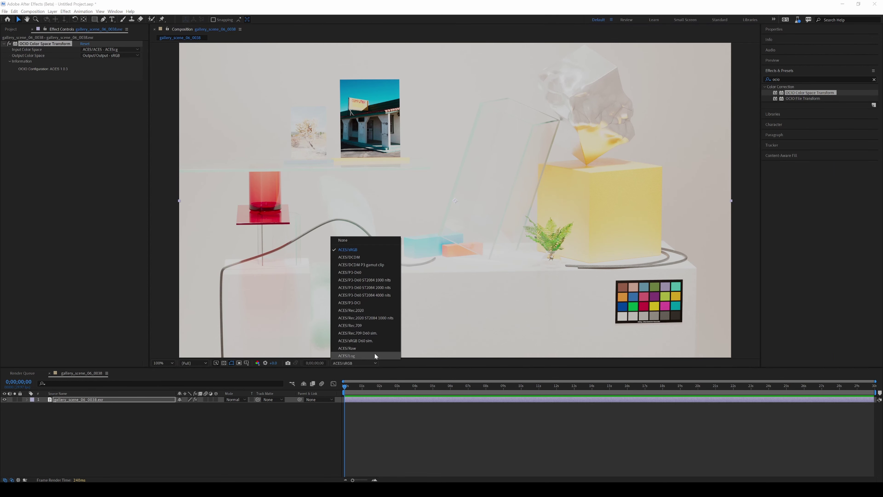
{"action": "left_click", "coordinate": [357, 240]}
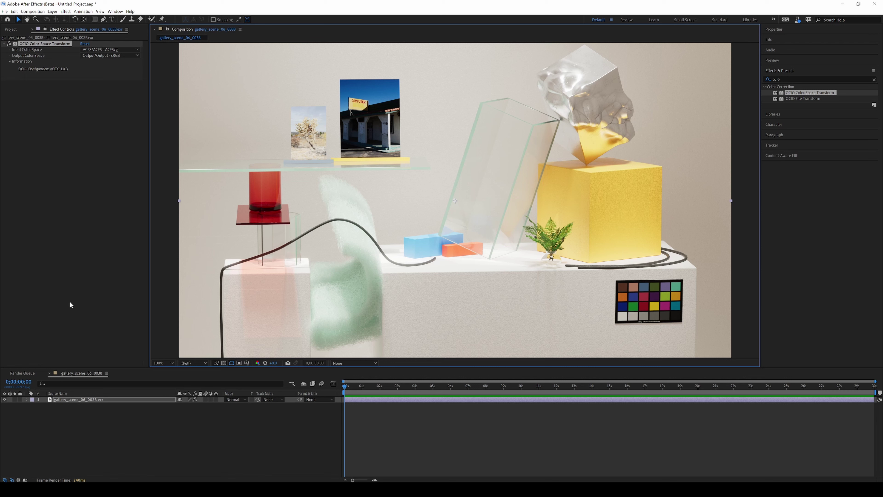
Add an Exposure effect above the OCIO Color Space Transform on the EXR layer, and test darker and brighter exposure values.
{"action": "left_click", "coordinate": [101, 399]}
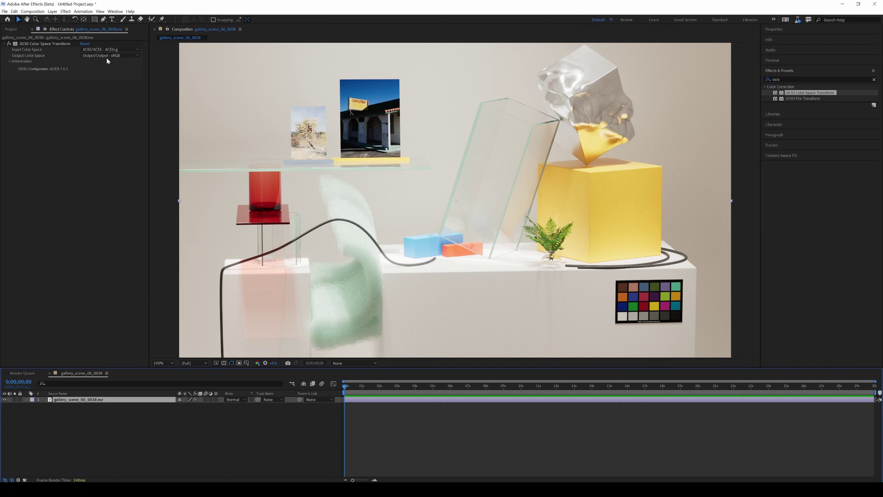
{"action": "left_click", "coordinate": [36, 43]}
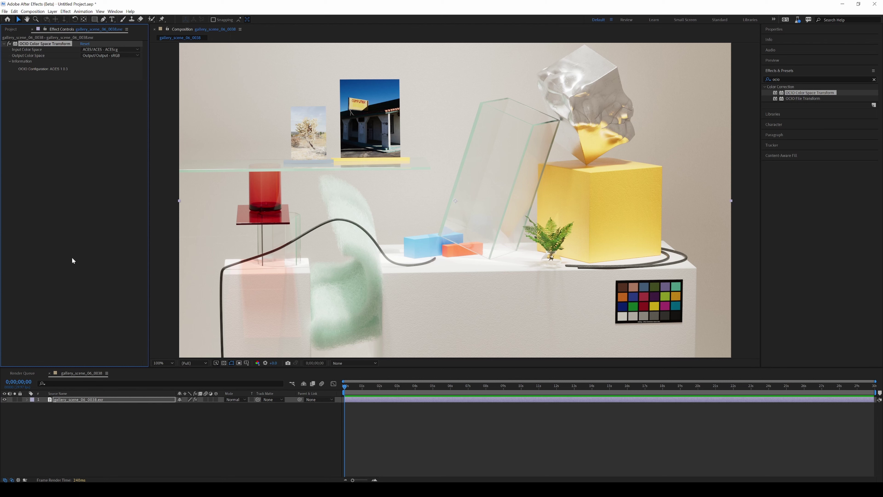
{"action": "left_click", "coordinate": [800, 80]}
{"action": "type", "text": "expos"}
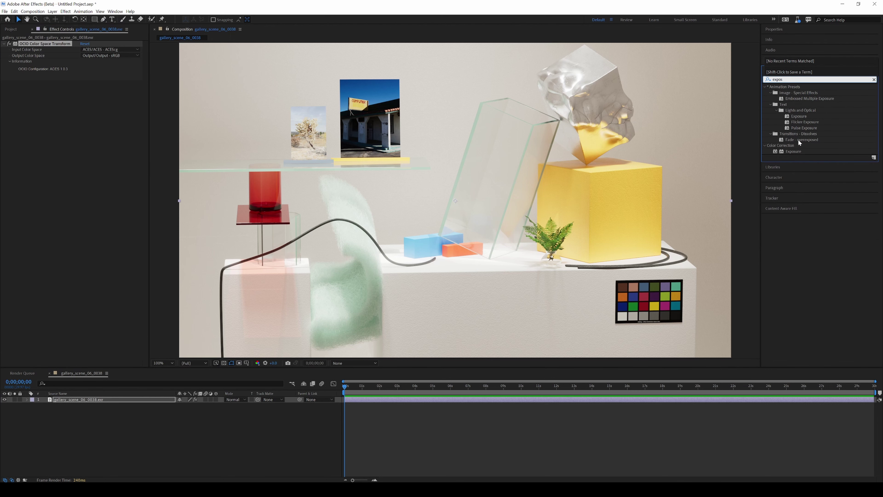
{"action": "left_click_drag", "start_coordinate": [793, 151], "coordinate": [42, 43]}
{"action": "left_click_drag", "start_coordinate": [84, 61], "coordinate": [13, 64]}
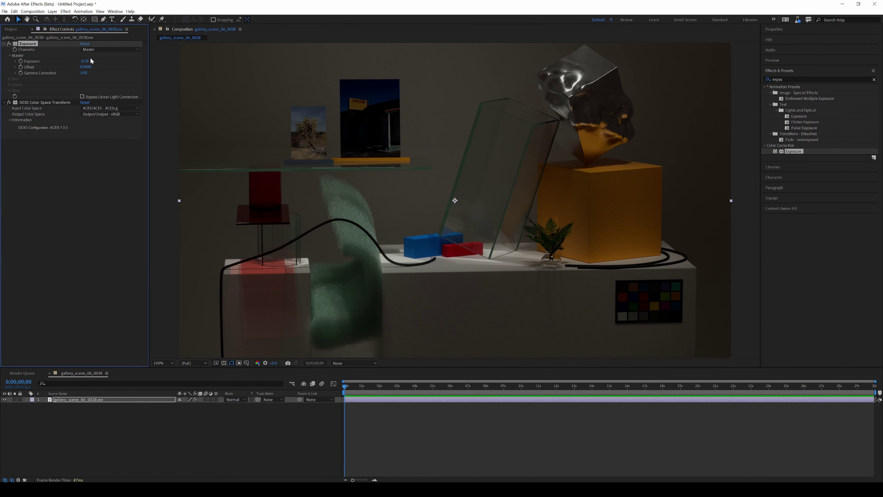
{"action": "left_click_drag", "start_coordinate": [89, 62], "coordinate": [506, 61]}
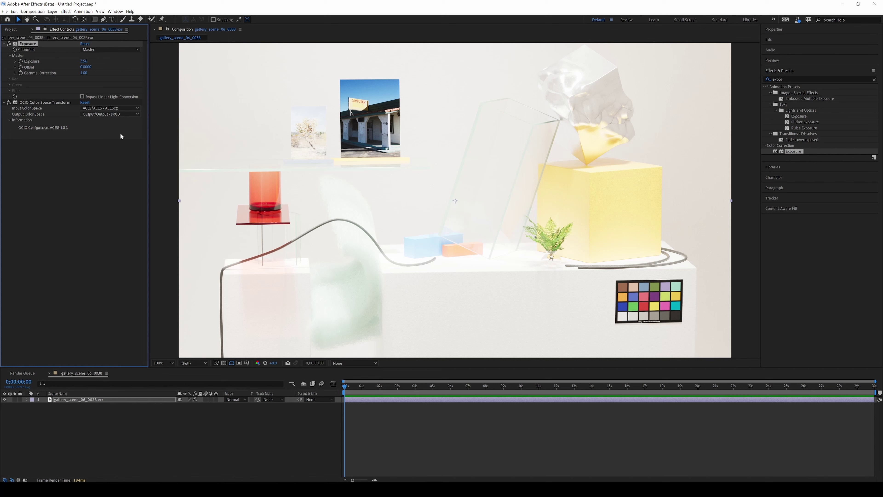
Add an adjustment layer above the EXR layer and name it OCIO.
{"action": "left_click", "coordinate": [128, 400]}
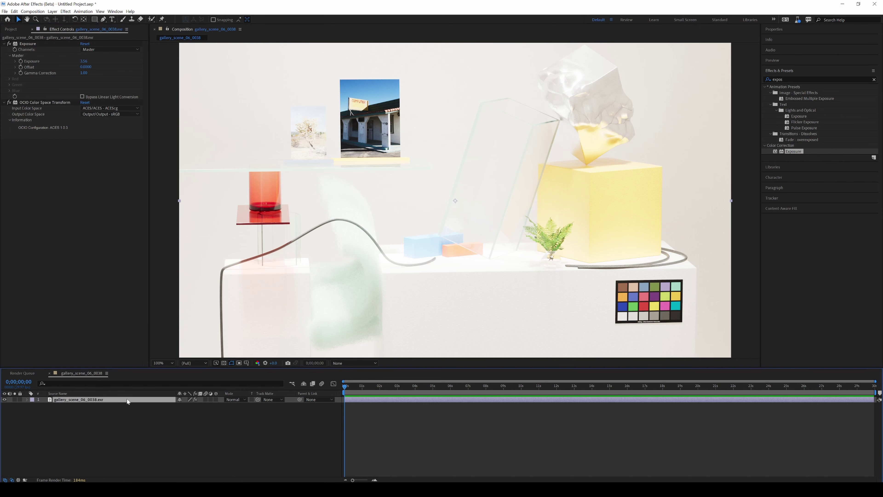
{"action": "key", "text": "ctrl+alt+y"}
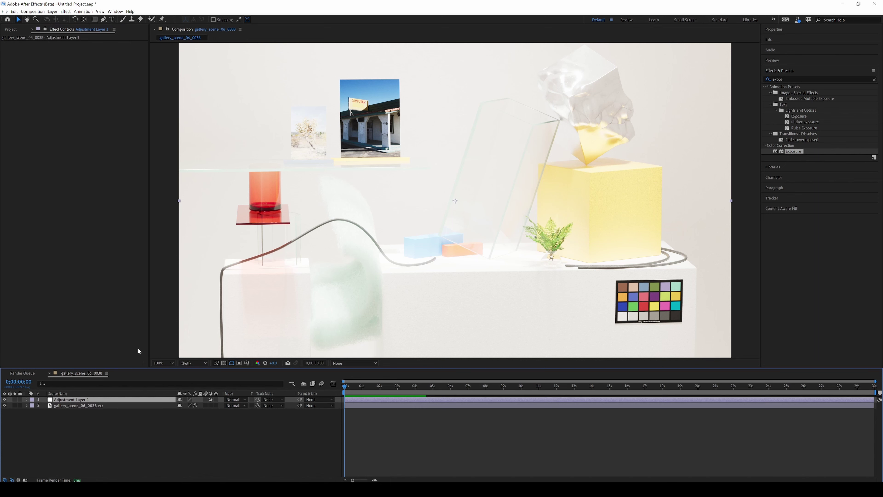
{"action": "key", "text": "Return"}
{"action": "type", "text": "OCI"}
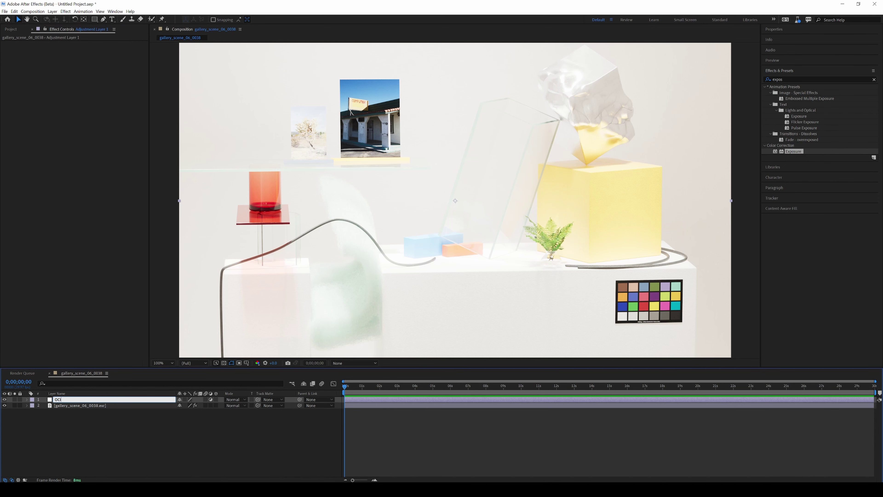
{"action": "type", "text": "O"}
{"action": "key", "text": "Return"}
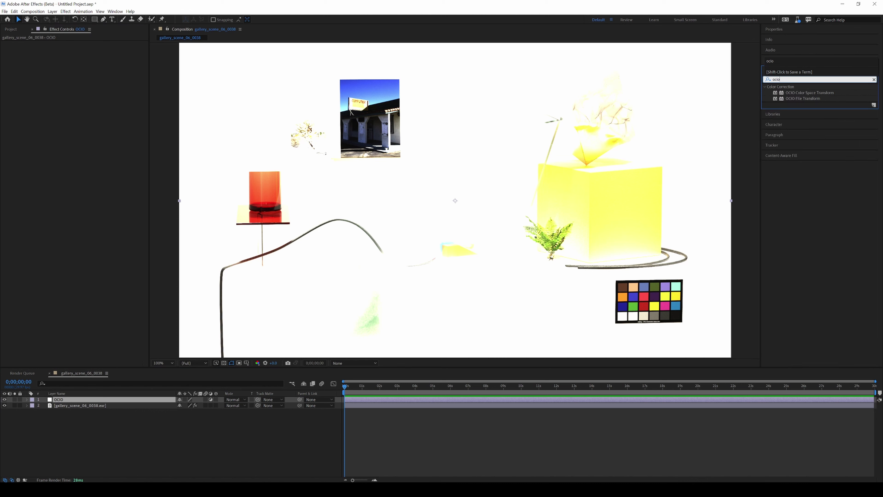
Replace the EXR layer's OCIO Color Space Transform with one on the OCIO adjustment layer, converting ACES - ACEScg to Output - sRGB.
{"action": "left_click", "coordinate": [115, 116]}
{"action": "scroll", "coordinate": [174, 383], "scroll_direction": "down", "scroll_amount": 5}
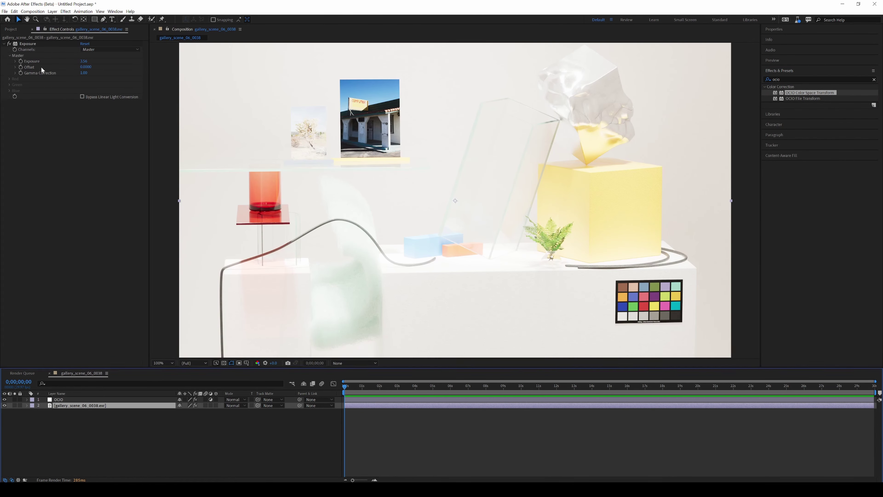
{"action": "left_click", "coordinate": [69, 400]}
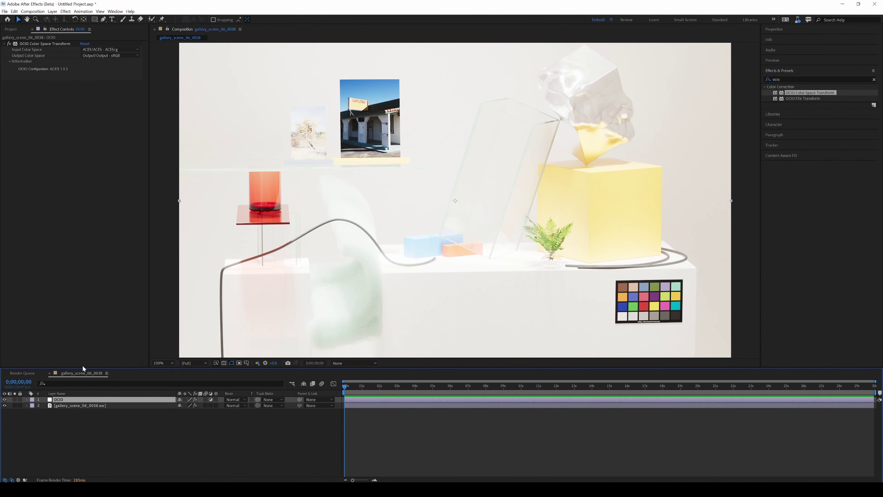
Rename the OCIO adjustment layer as "OCIO ACEScg - sRGB".
{"action": "double_click", "coordinate": [61, 400]}
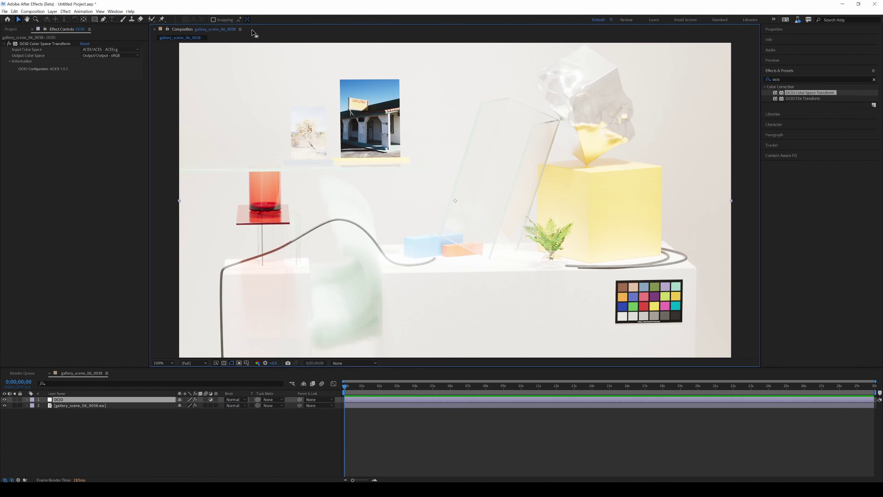
{"action": "left_click", "coordinate": [249, 29]}
{"action": "key", "text": "Return"}
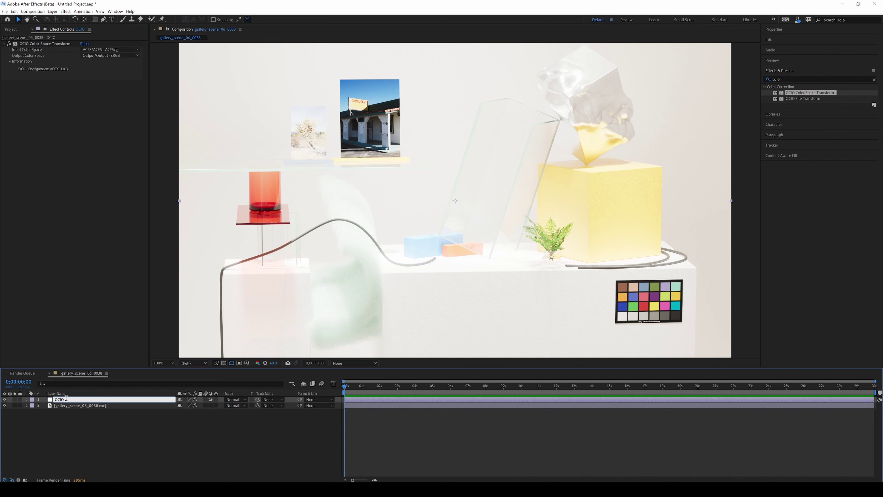
{"action": "type", "text": "ACES"}
{"action": "key", "text": "Return"}
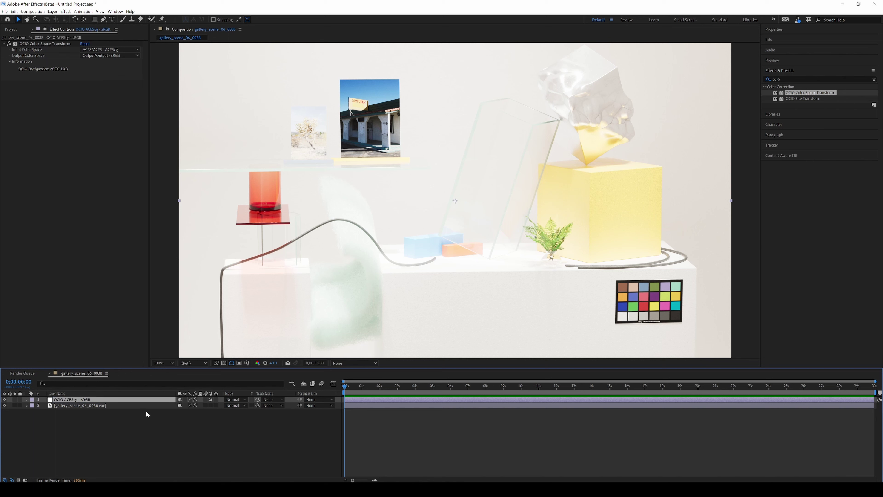
Add a second adjustment layer directly above the EXR layer and name it Exposure.
{"action": "left_click", "coordinate": [99, 406]}
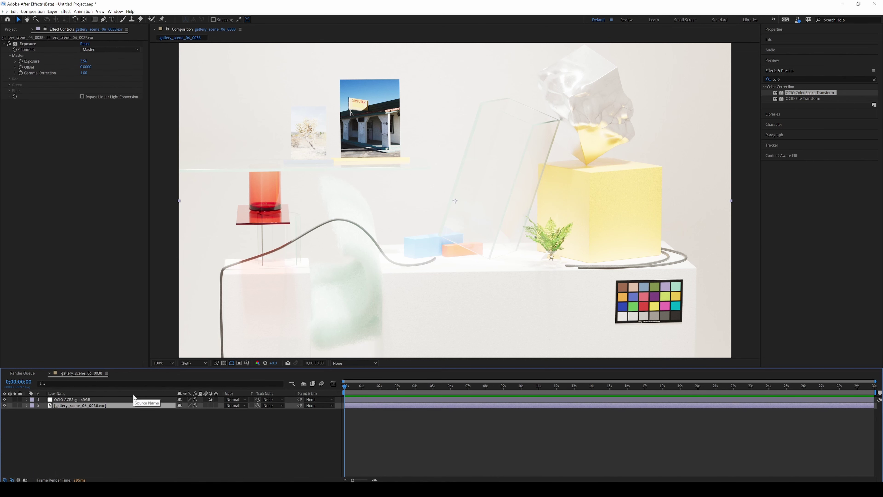
{"action": "key", "text": "ctrl+alt+y"}
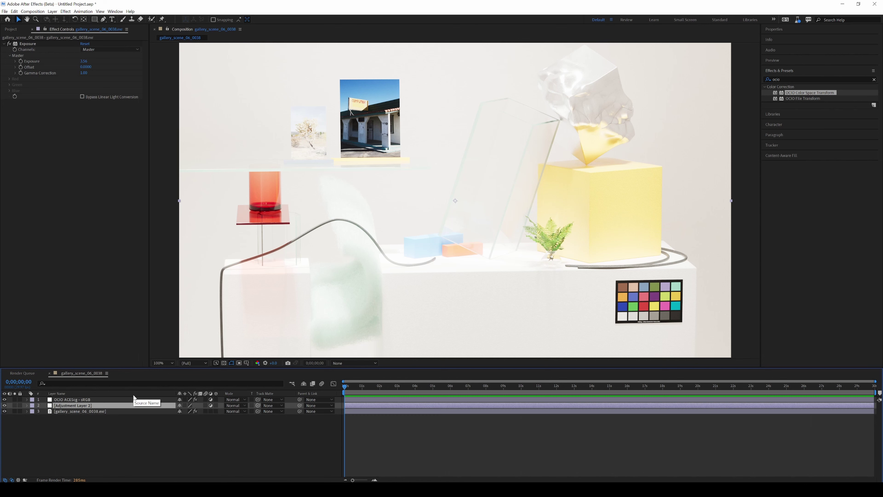
{"action": "key", "text": "Return"}
{"action": "type", "text": "Exposure"}
{"action": "key", "text": "Return"}
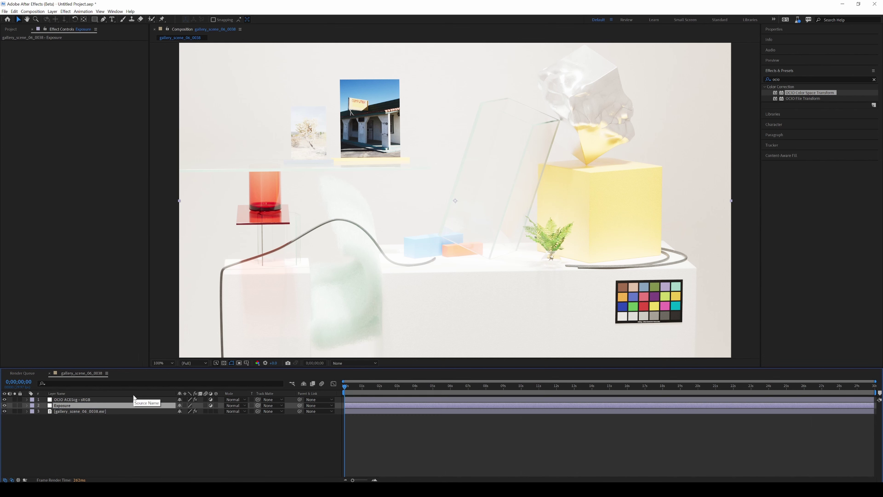
Move the Exposure effect from the EXR layer to the Exposure adjustment layer.
{"action": "left_click", "coordinate": [13, 30]}
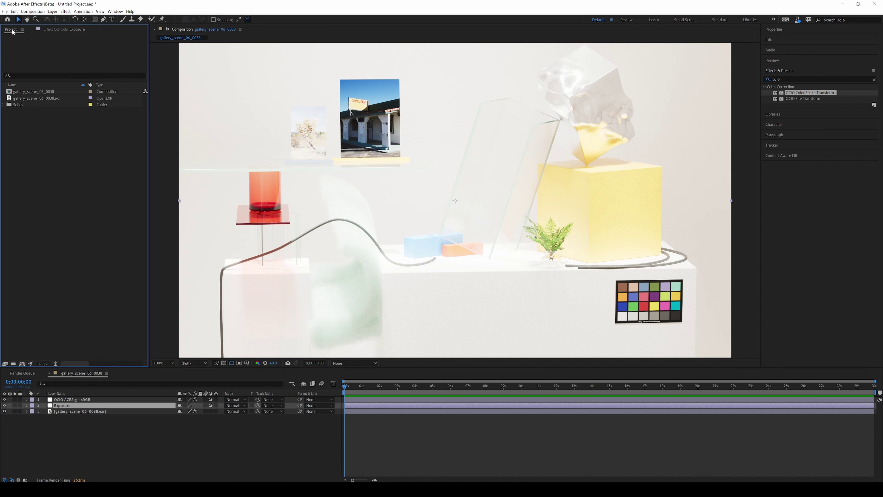
{"action": "left_click", "coordinate": [86, 412]}
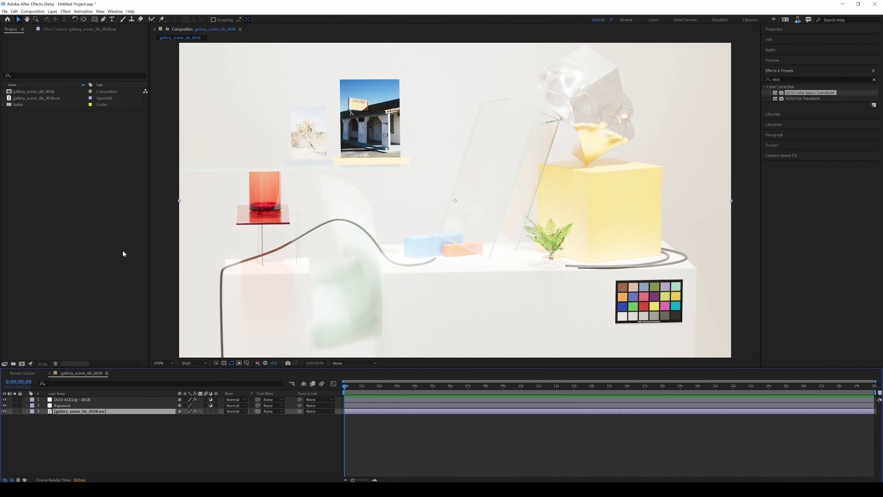
{"action": "left_click", "coordinate": [79, 29]}
{"action": "left_click", "coordinate": [28, 43]}
{"action": "key", "text": "ctrl+x"}
{"action": "key", "text": "ctrl+Up"}
{"action": "key", "text": "ctrl+v"}
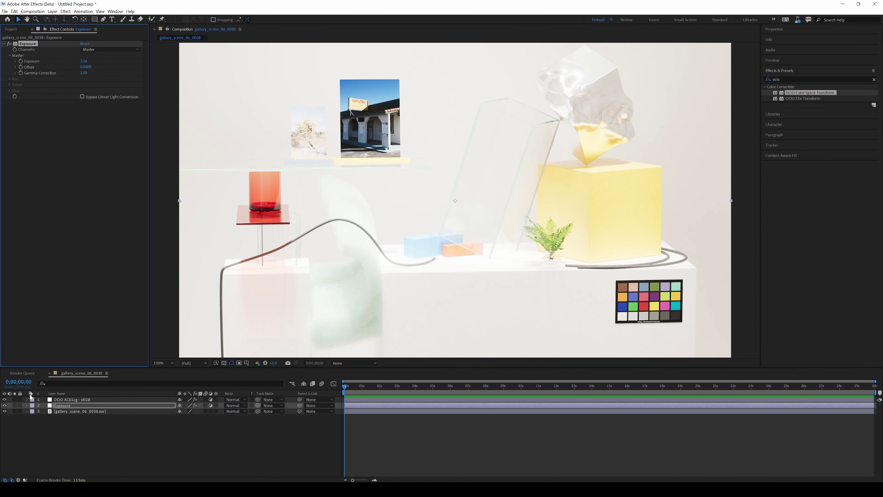
Hide the Exposure adjustment layer to compare the image without it, and restore its visibility.
{"action": "left_click", "coordinate": [4, 406]}
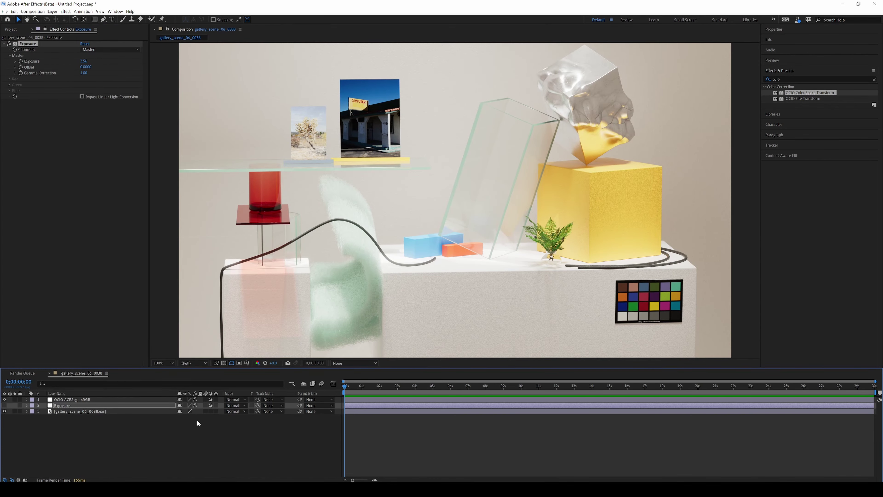
{"action": "left_click", "coordinate": [70, 399]}
{"action": "key", "text": "ctrl+z"}
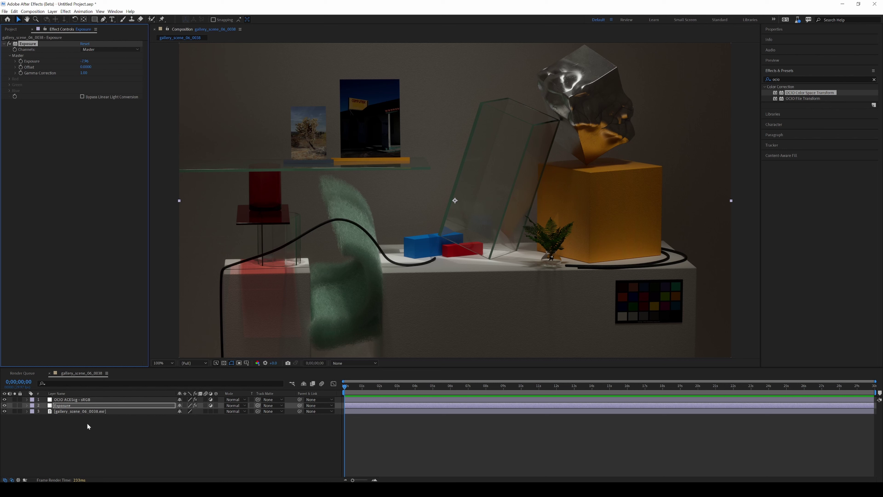
Import the photo 2015_Iceland-00012.jpg into the project.
{"action": "left_click", "coordinate": [80, 399]}
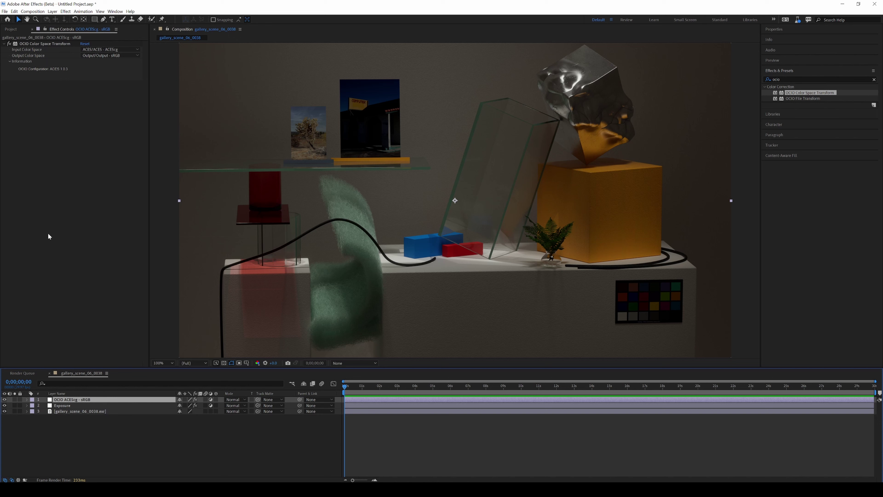
{"action": "left_click", "coordinate": [11, 29]}
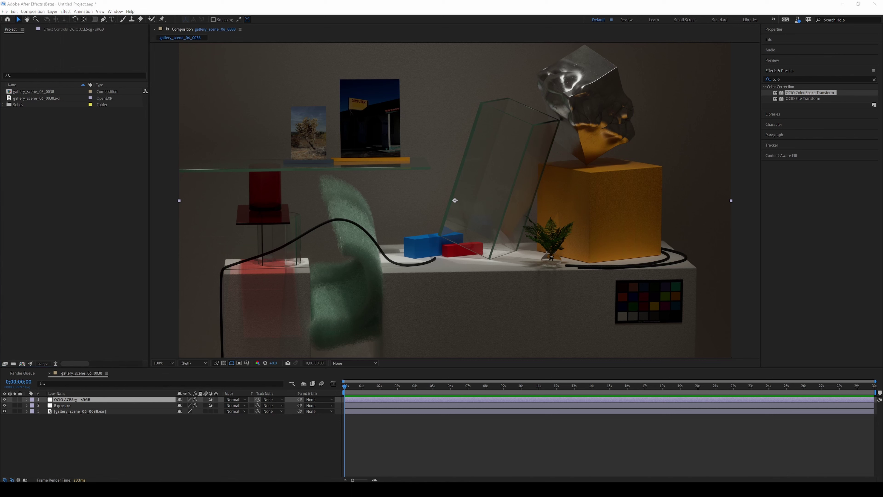
{"action": "left_click_drag", "start_coordinate": [208, 181], "coordinate": [41, 92]}
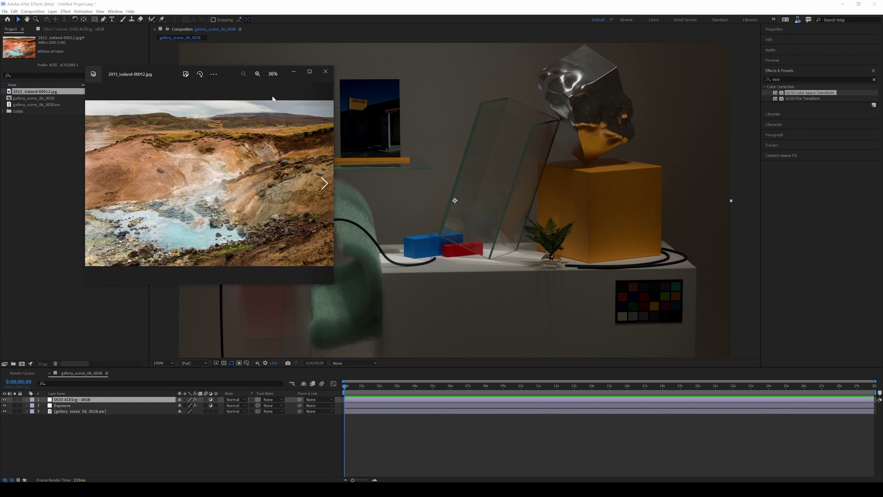
Enlarge the original 2015_Iceland-00012.jpg in the image viewer to inspect its colors, and close the viewer.
{"action": "left_click_drag", "start_coordinate": [330, 293], "coordinate": [602, 412]}
{"action": "left_click_drag", "start_coordinate": [438, 79], "coordinate": [528, 56]}
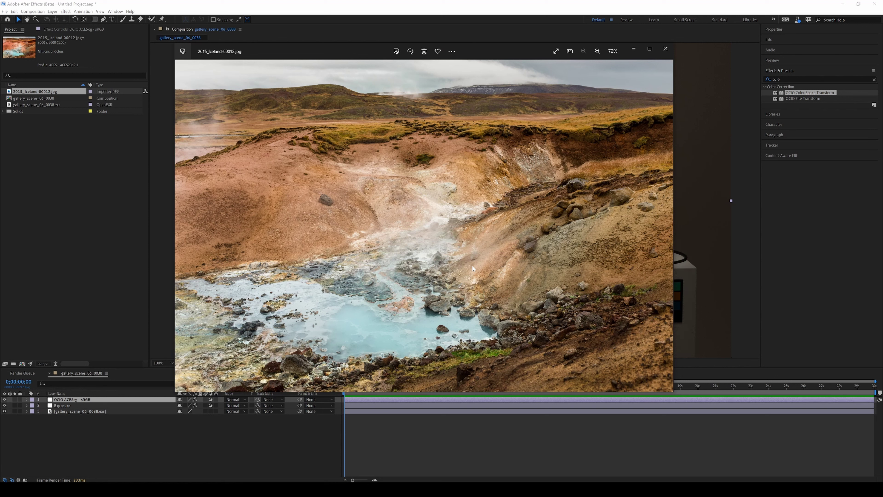
{"action": "left_click", "coordinate": [665, 49]}
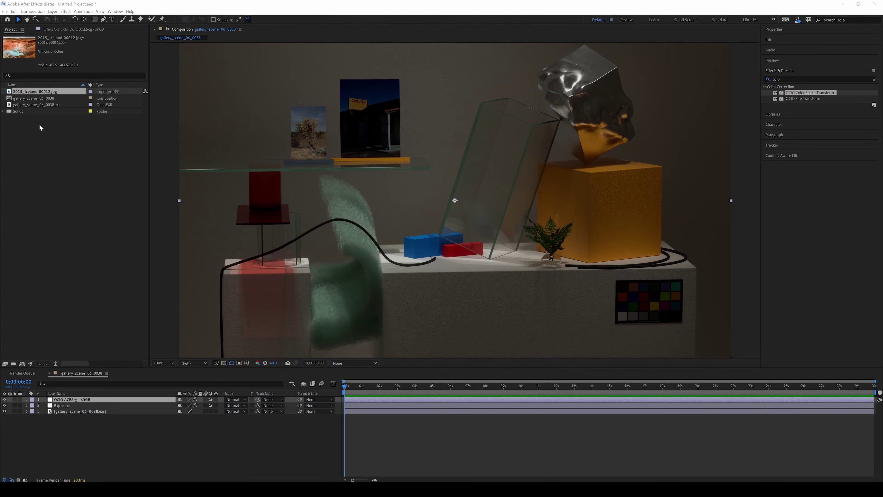
Examine the color interpretation settings of the imported 2015_Iceland-00012.jpg footage.
{"action": "left_click", "coordinate": [79, 93]}
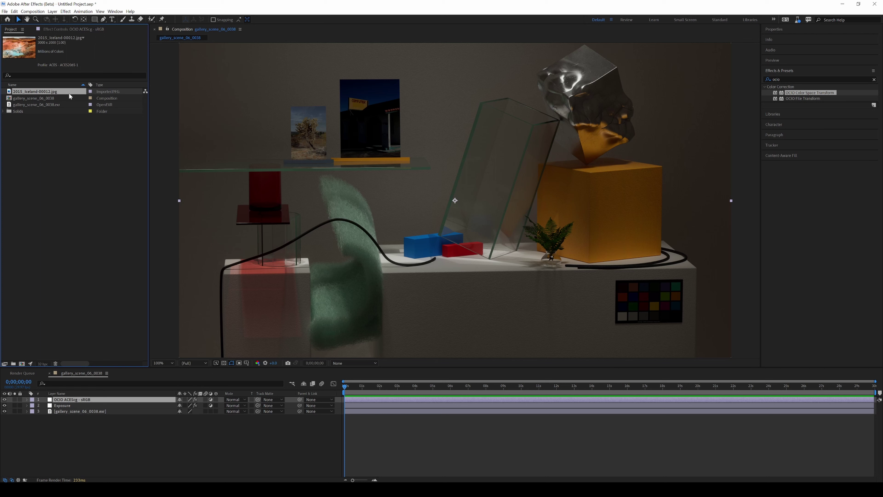
{"action": "right_click", "coordinate": [48, 93]}
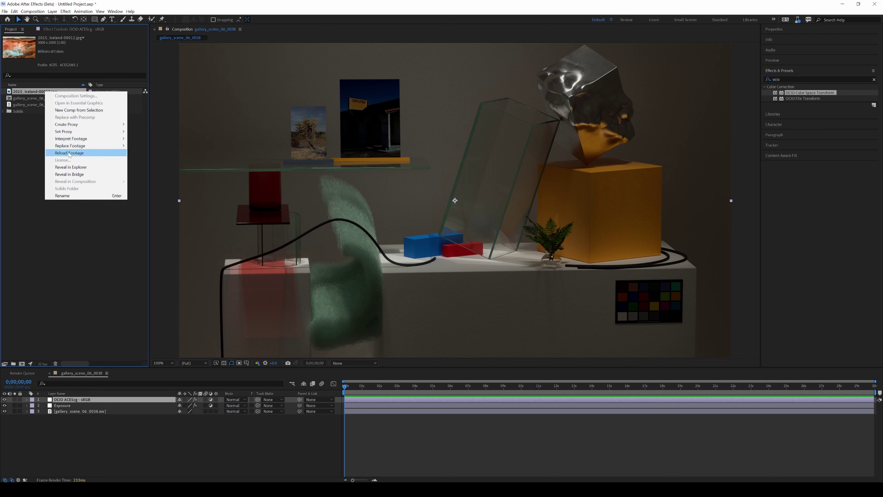
{"action": "mouse_move", "coordinate": [104, 139]}
{"action": "left_click", "coordinate": [142, 139]}
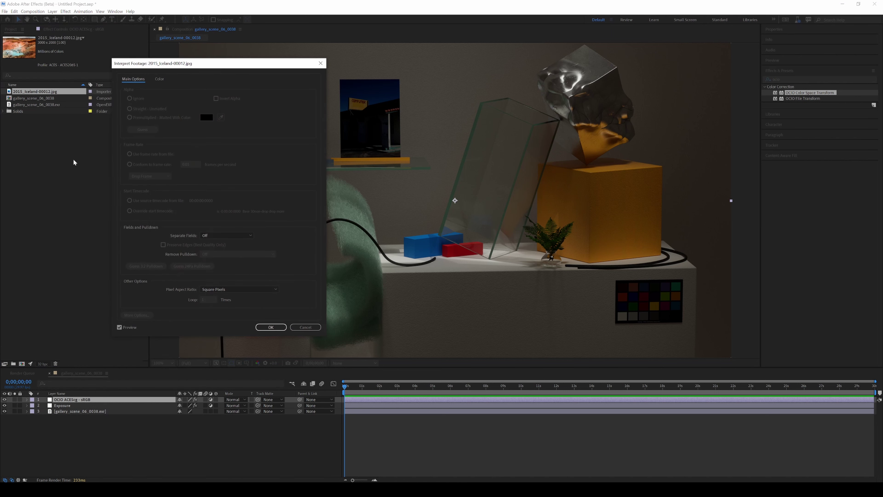
{"action": "left_click", "coordinate": [162, 80]}
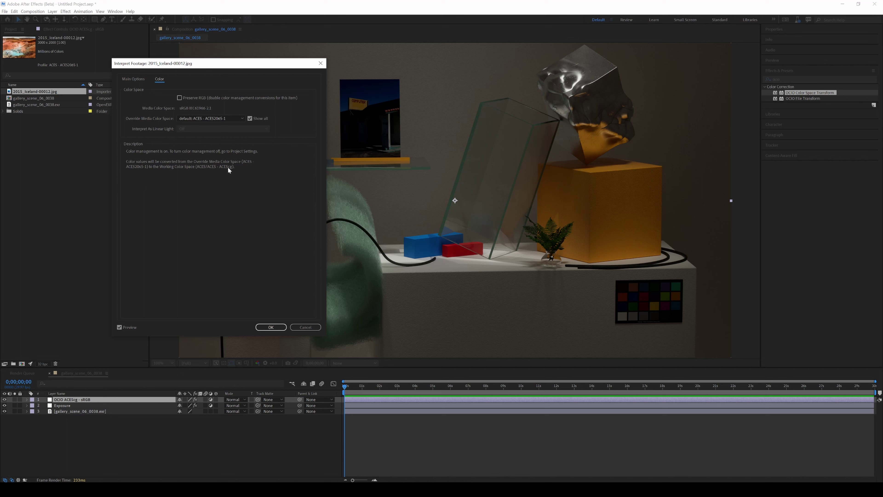
{"action": "left_click", "coordinate": [271, 327]}
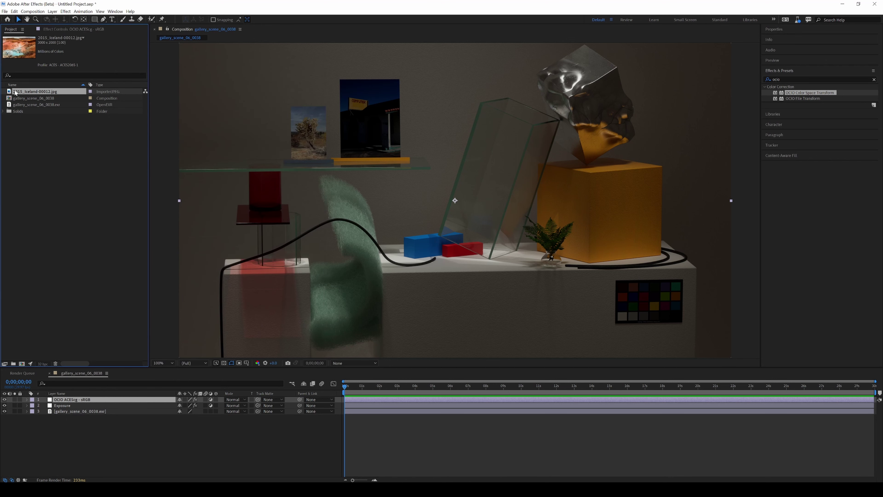
Add 2015_Iceland-00012.jpg as the topmost layer, scale it down to about 13%, and place it on the front of the white table.
{"action": "left_click_drag", "start_coordinate": [17, 94], "coordinate": [89, 402]}
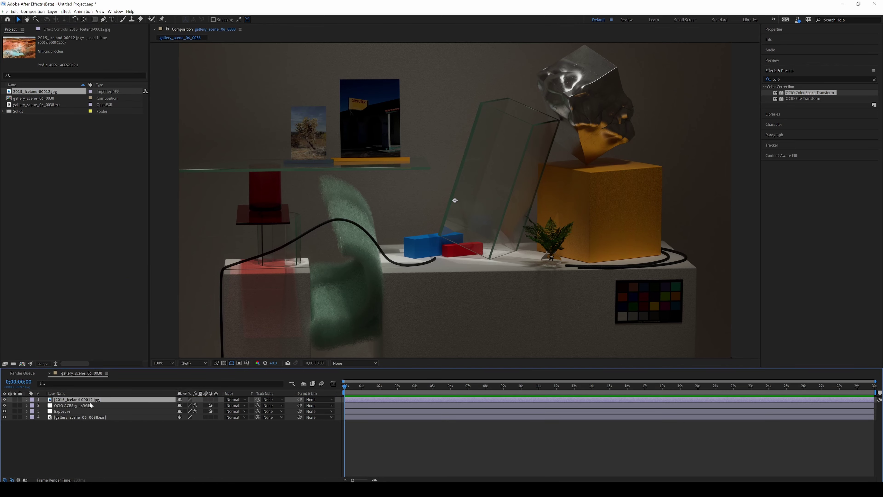
{"action": "key", "text": "s"}
{"action": "mouse_move", "coordinate": [187, 405]}
{"action": "left_mouse_down"}
{"action": "mouse_move", "coordinate": [166, 406]}
{"action": "mouse_move", "coordinate": [197, 406]}
{"action": "left_mouse_up"}
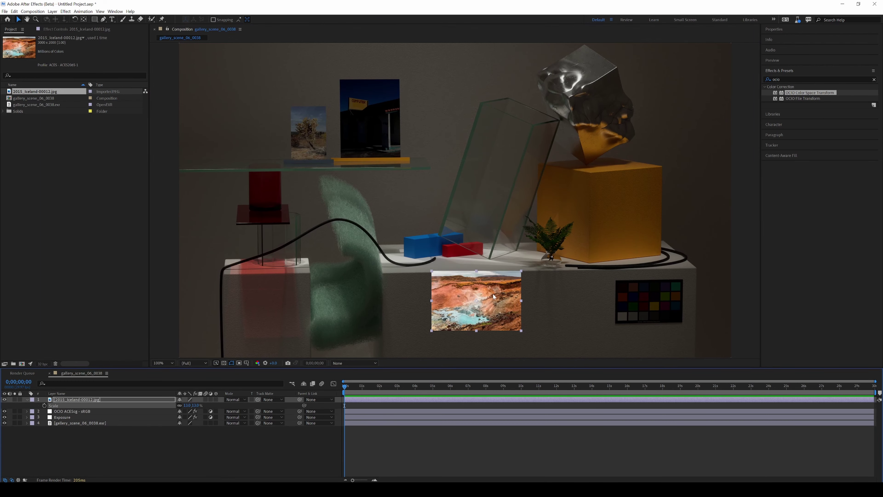
{"action": "left_click_drag", "start_coordinate": [493, 294], "coordinate": [452, 299]}
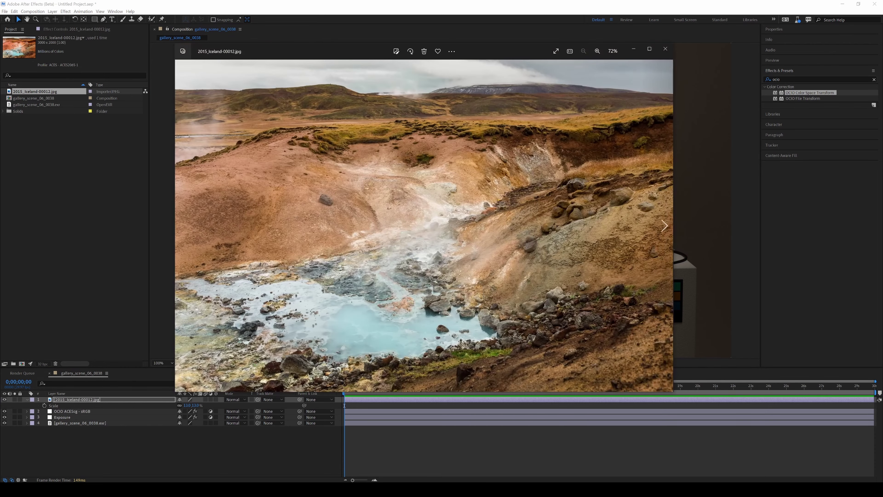
Shrink the original photo's image viewer window and place it beside the composition to compare its colors with the layer.
{"action": "left_click_drag", "start_coordinate": [496, 46], "coordinate": [400, 52]}
{"action": "left_click_drag", "start_coordinate": [577, 397], "coordinate": [185, 189]}
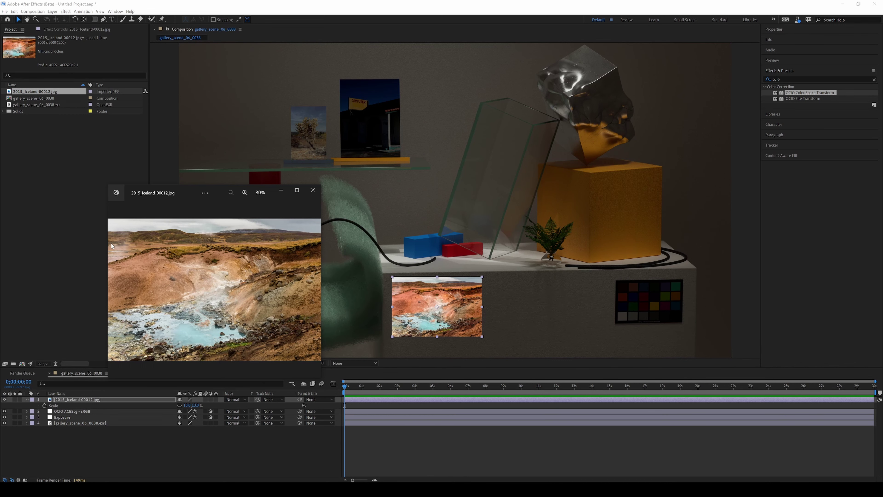
{"action": "left_click", "coordinate": [317, 193]}
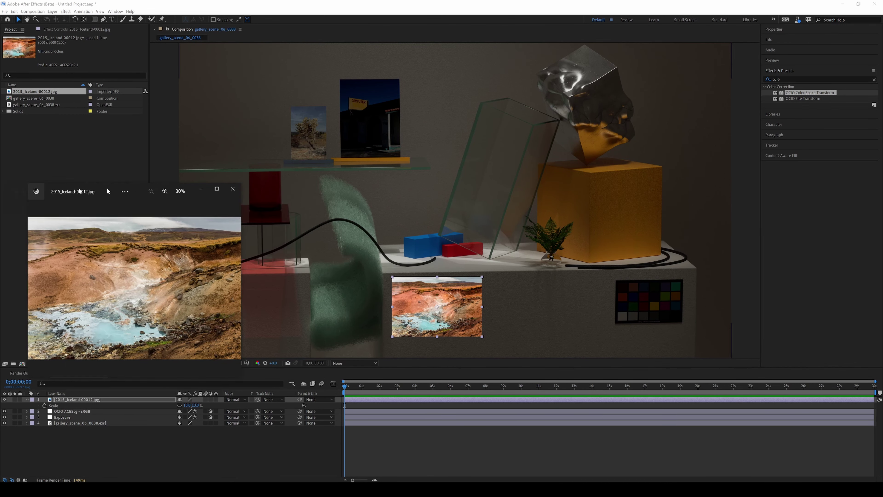
Override the media color space of 2015_Iceland-00012.jpg, trying ACES/ACES - ACEScg and settling on Output/Output - sRGB.
{"action": "right_click", "coordinate": [40, 92]}
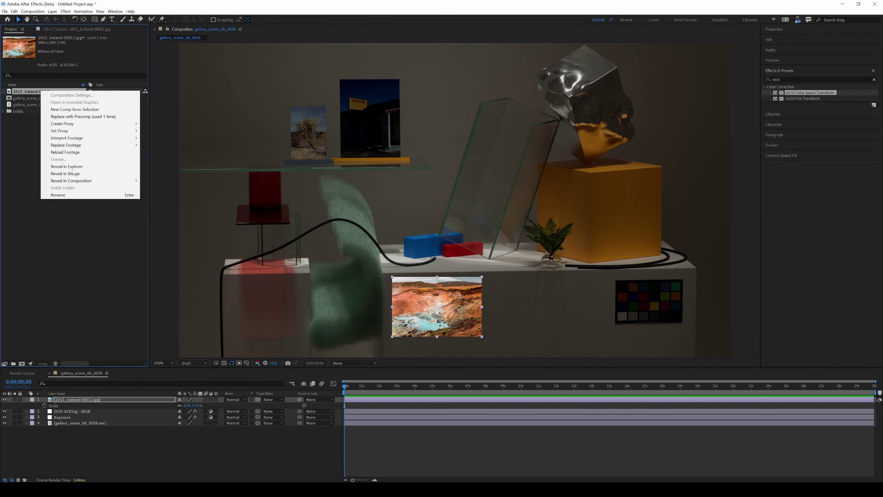
{"action": "mouse_move", "coordinate": [69, 143]}
{"action": "left_click", "coordinate": [152, 138]}
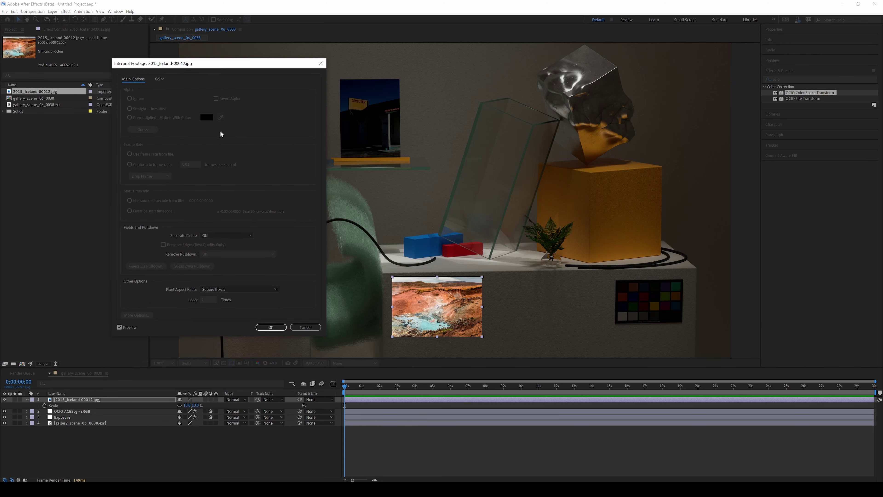
{"action": "left_click", "coordinate": [161, 79]}
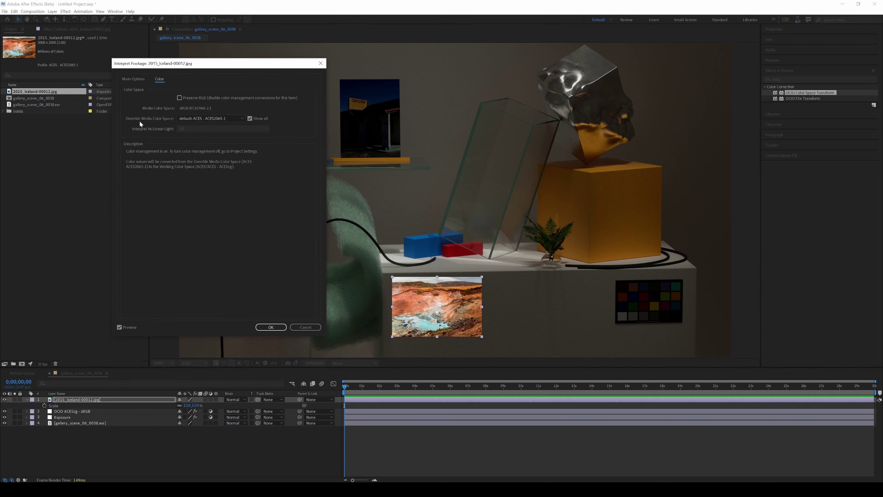
{"action": "left_click", "coordinate": [241, 118]}
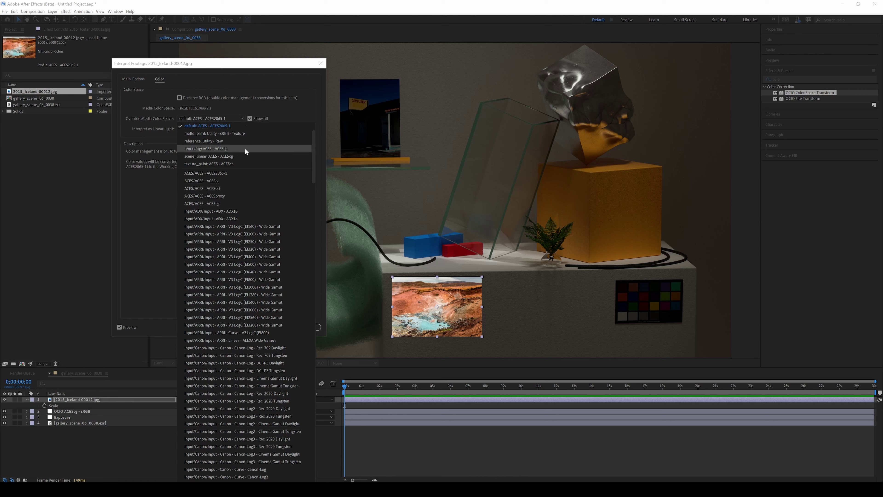
{"action": "left_click", "coordinate": [204, 203]}
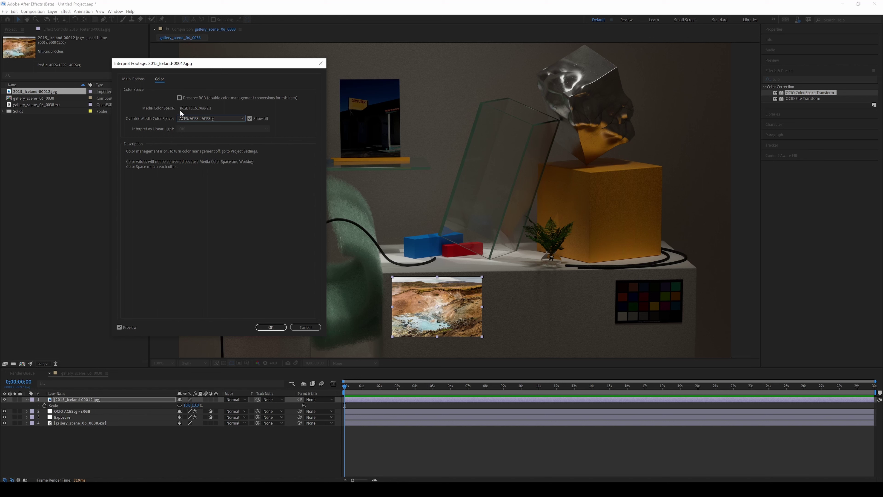
{"action": "left_click", "coordinate": [242, 119]}
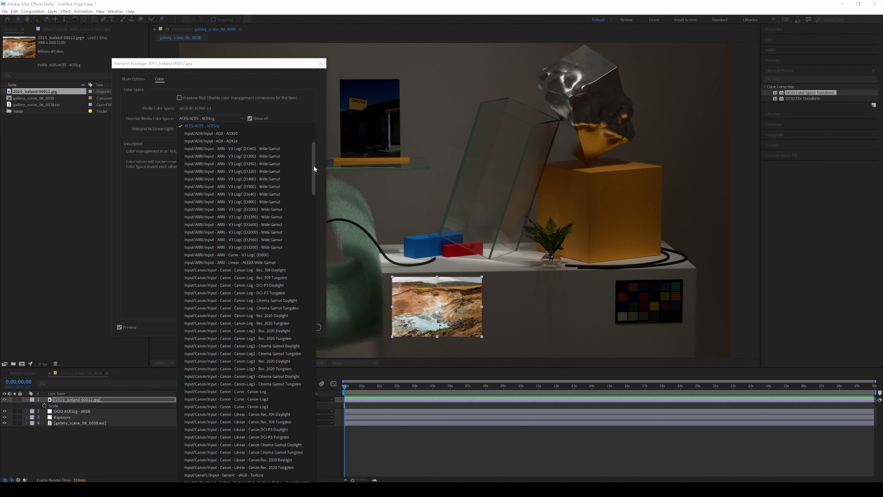
{"action": "left_click_drag", "start_coordinate": [314, 166], "coordinate": [313, 242]}
{"action": "left_click", "coordinate": [214, 328]}
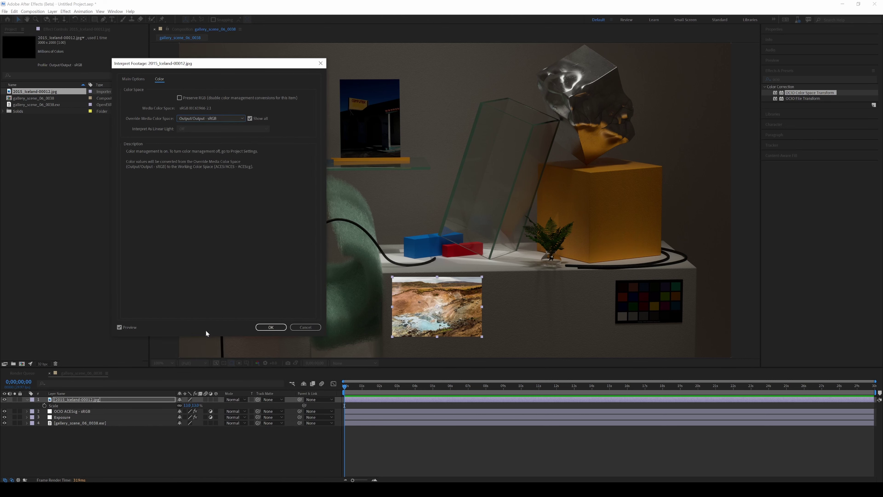
{"action": "left_click", "coordinate": [271, 327]}
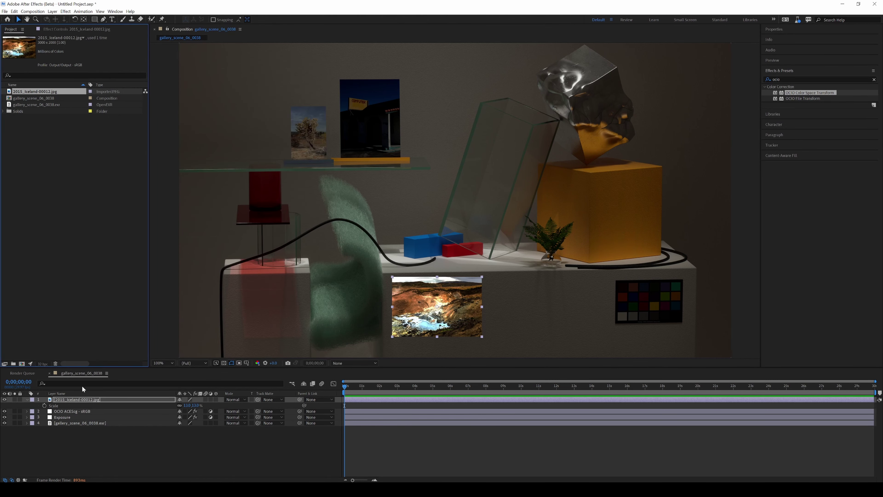
Review the conversion description in the color interpretation settings of 2015_Iceland-00012.jpg.
{"action": "left_click", "coordinate": [99, 399]}
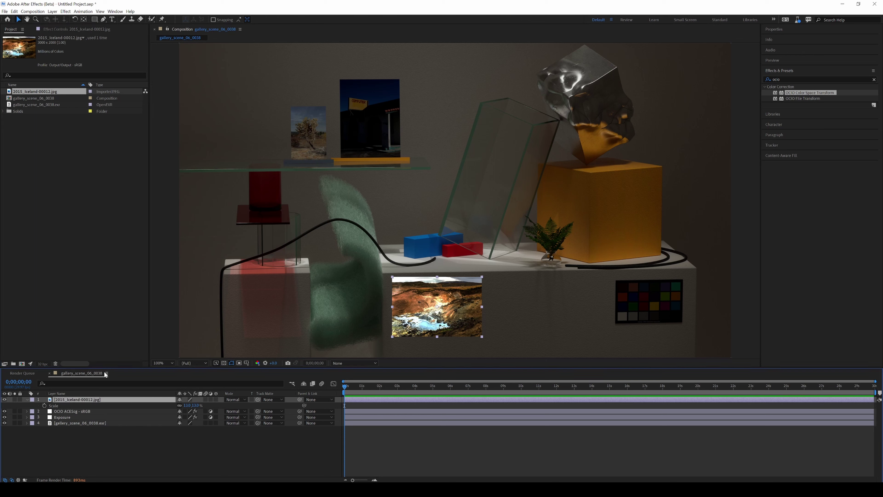
{"action": "right_click", "coordinate": [51, 92]}
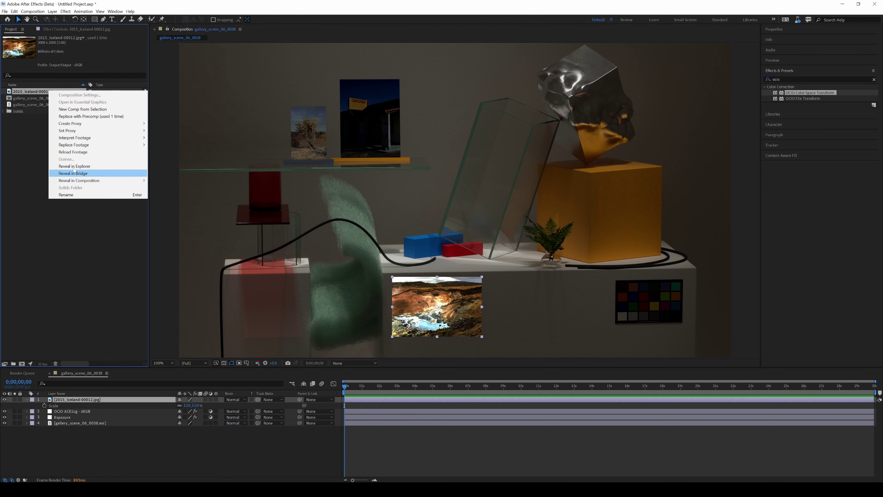
{"action": "left_click", "coordinate": [157, 139]}
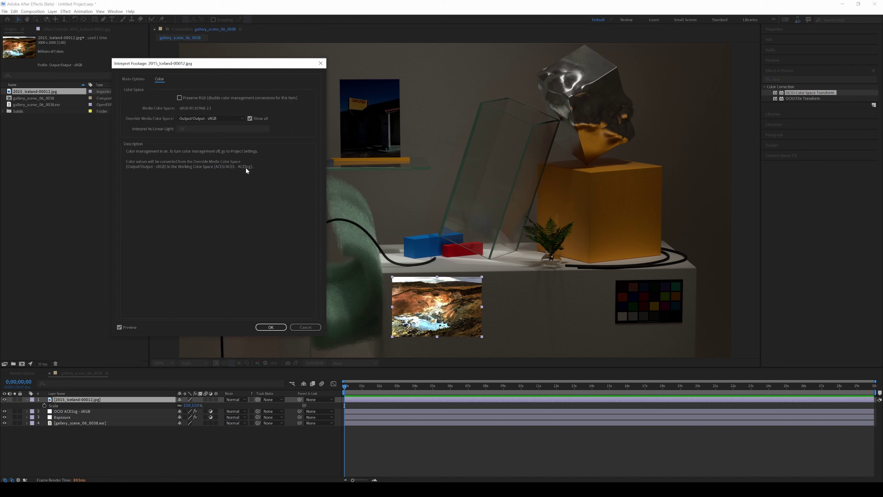
{"action": "left_click", "coordinate": [275, 328]}
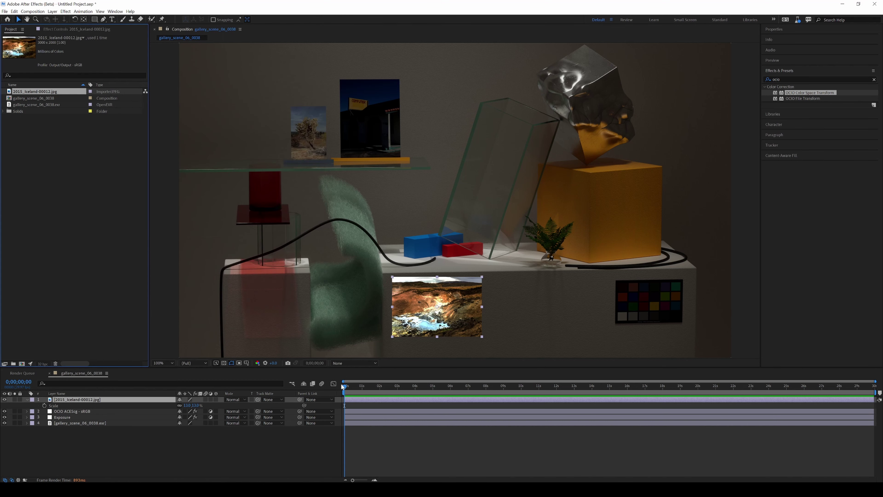
Preview the composition with the ACES/sRGB display color space, and set the display color space back to None.
{"action": "left_click", "coordinate": [360, 363]}
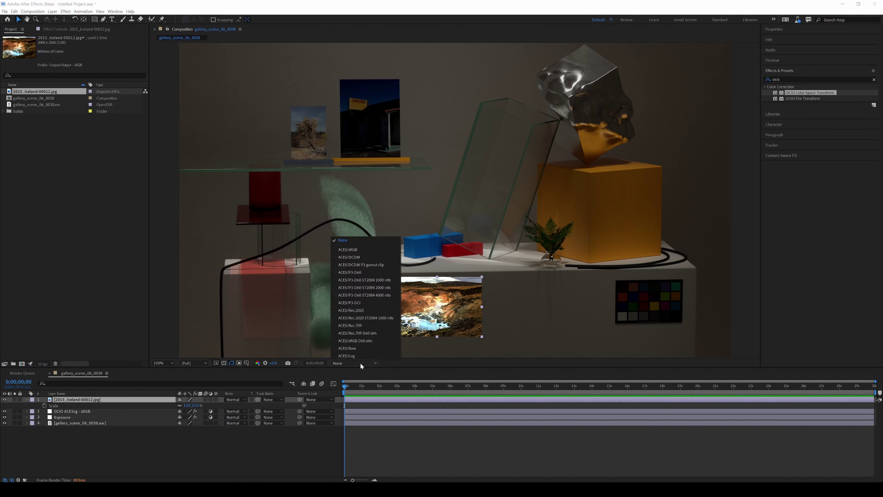
{"action": "left_click", "coordinate": [358, 250]}
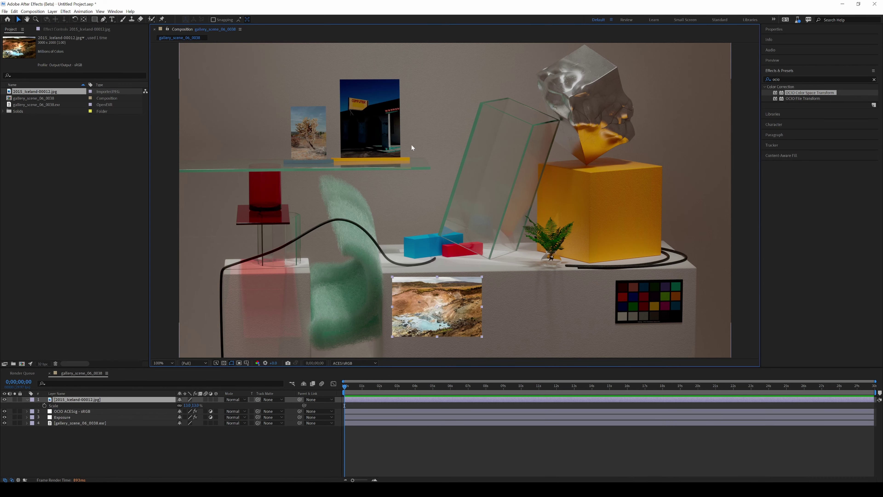
{"action": "left_click", "coordinate": [360, 362]}
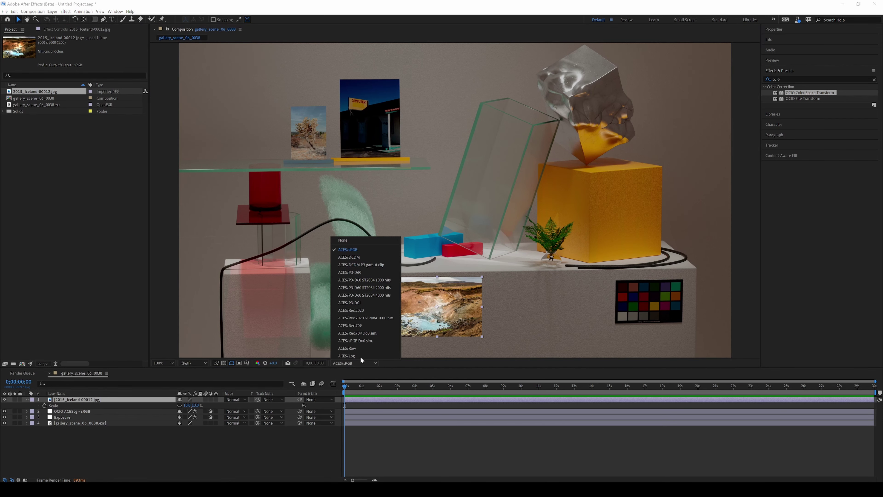
{"action": "left_click", "coordinate": [348, 240]}
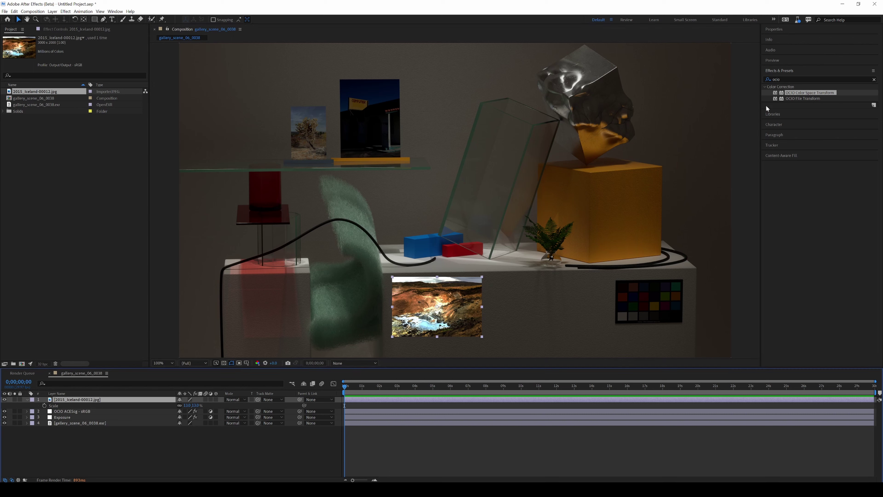
Apply OCIO Color Space Transform to the 2015_Iceland-00012.jpg layer, with input ACES/ACES - ACEScg and output Output/Output - sRGB.
{"action": "left_click_drag", "start_coordinate": [808, 92], "coordinate": [90, 400]}
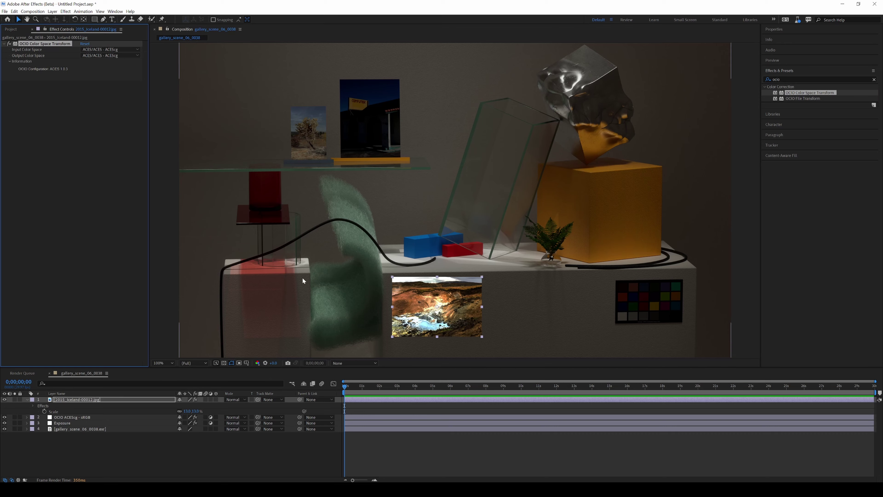
{"action": "left_click", "coordinate": [121, 49]}
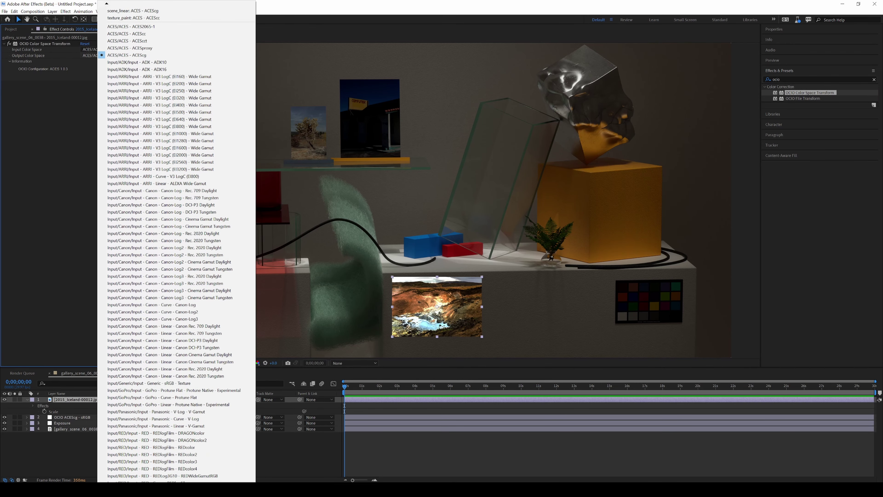
{"action": "left_click", "coordinate": [109, 474]}
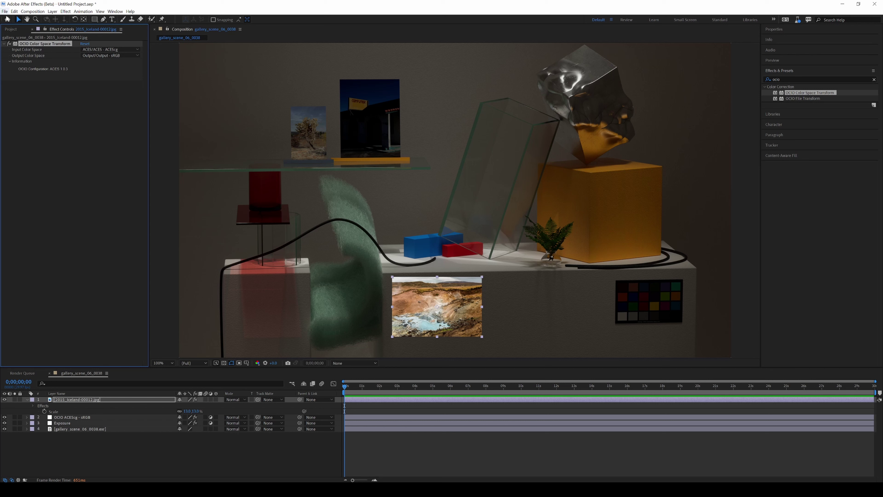
{"action": "left_click", "coordinate": [17, 30]}
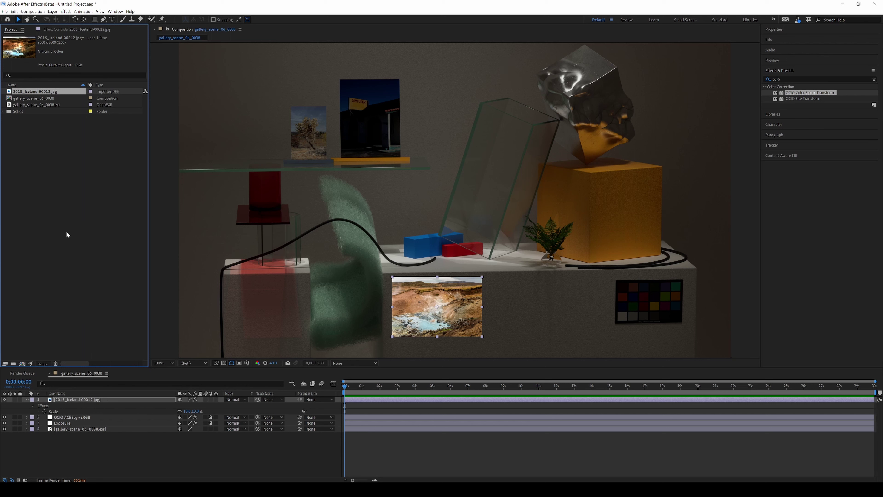
Override the media color space of 2015_Iceland-00012.jpg with Working Color Space - ACES/ACES - ACEScg, showing all color spaces.
{"action": "right_click", "coordinate": [53, 91]}
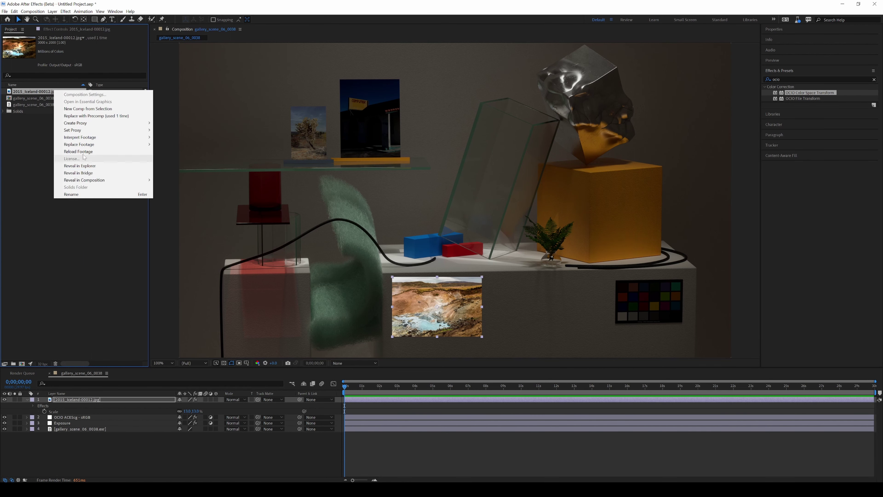
{"action": "mouse_move", "coordinate": [105, 137]}
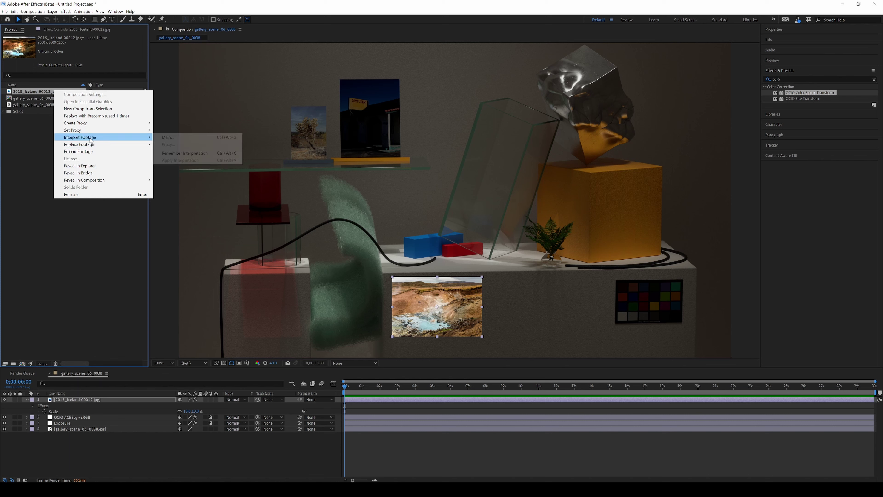
{"action": "left_click", "coordinate": [178, 138]}
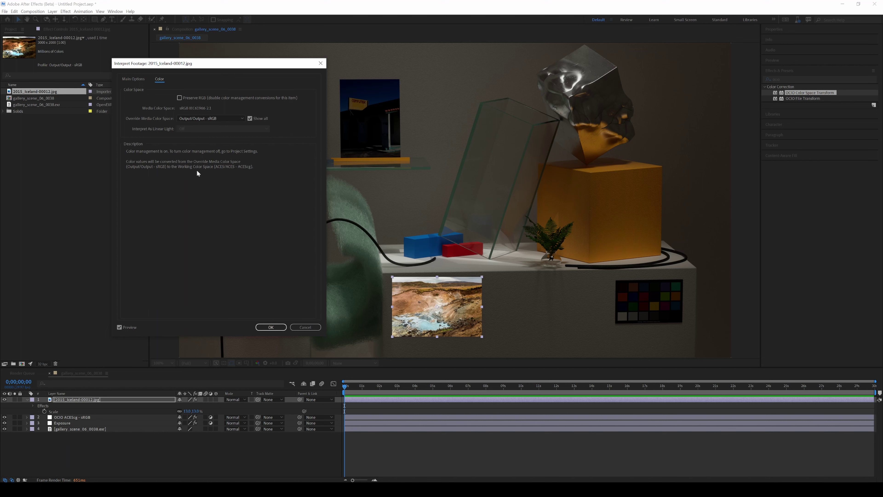
{"action": "left_click", "coordinate": [219, 119]}
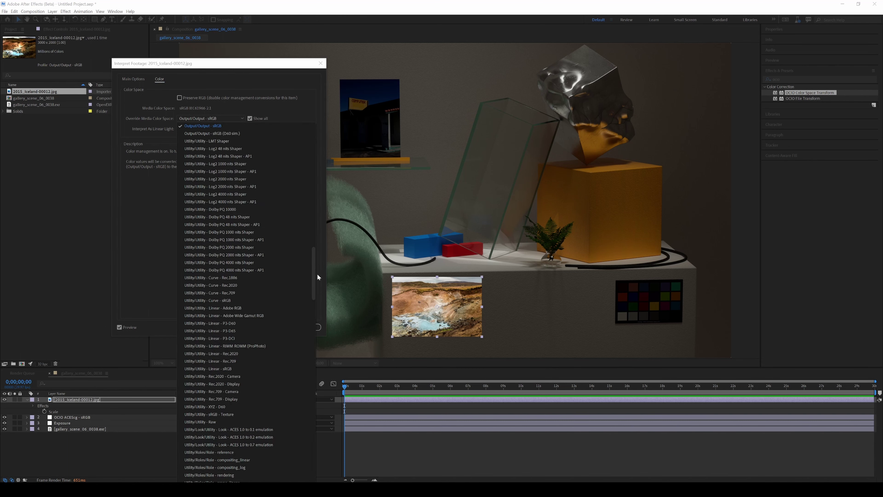
{"action": "left_click_drag", "start_coordinate": [312, 276], "coordinate": [332, 115]}
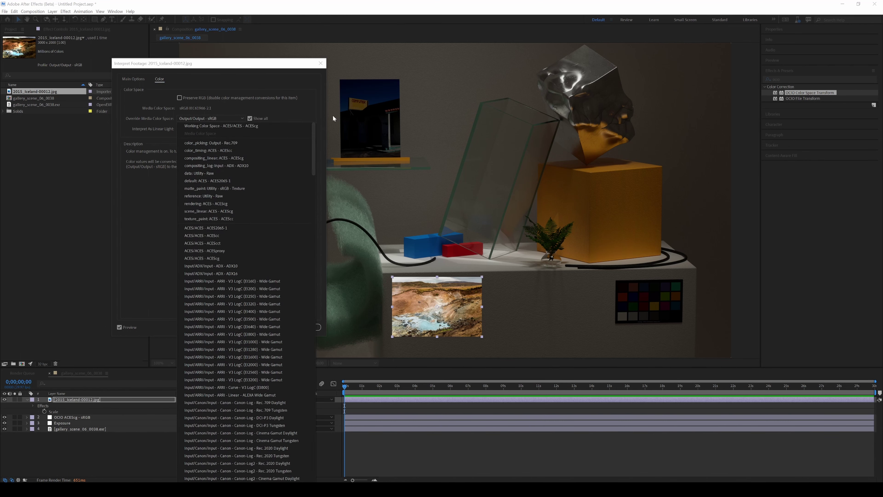
{"action": "left_click", "coordinate": [246, 125]}
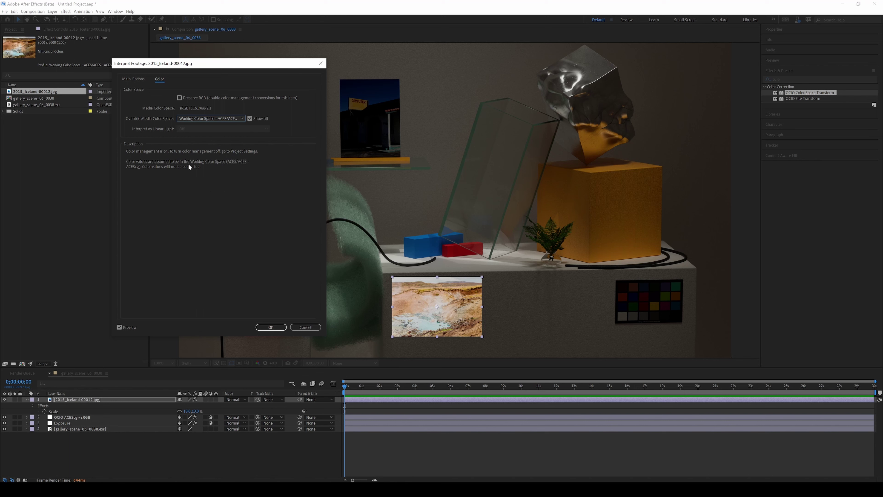
{"action": "left_click", "coordinate": [271, 327]}
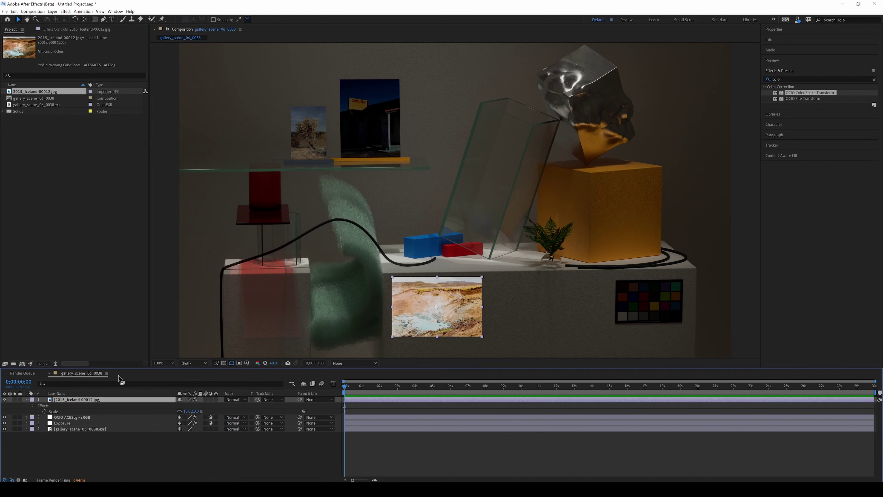
Delete the OCIO Color Space Transform effect from the 2015_Iceland-00012.jpg layer and compare the result with the original photo file.
{"action": "left_click", "coordinate": [62, 30]}
{"action": "left_click", "coordinate": [37, 45]}
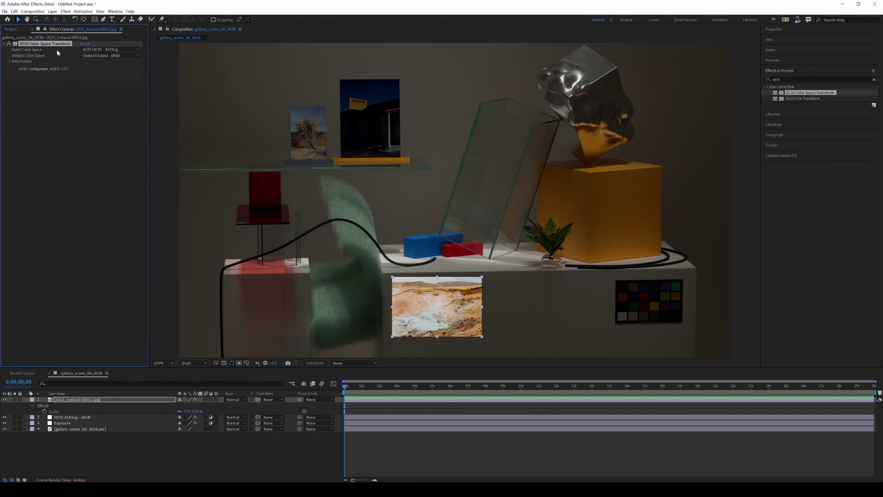
{"action": "key", "text": "Delete"}
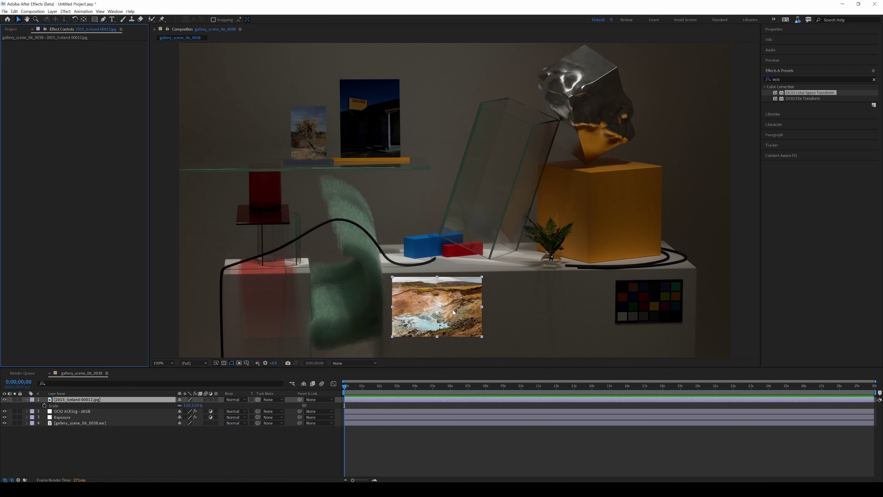
{"action": "key", "text": "ctrl+e"}
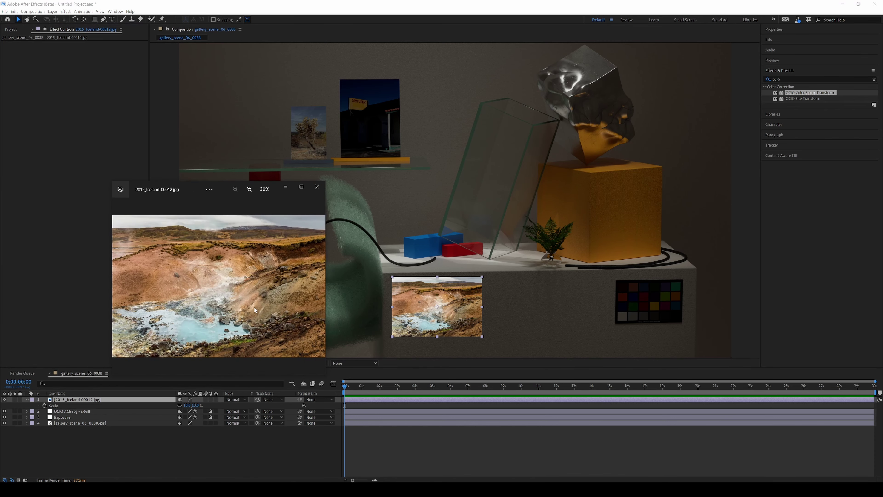
{"action": "key", "text": "alt+F4"}
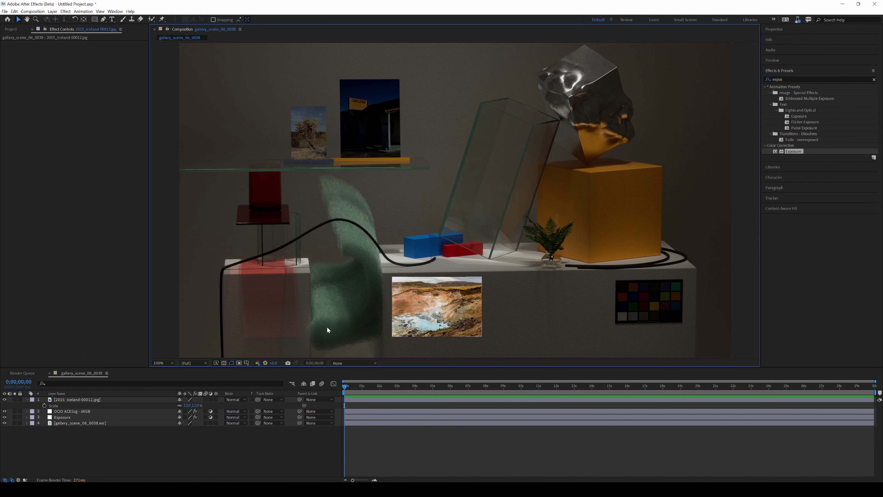
Move the 2015_Iceland-00012.jpg layer directly below the Exposure adjustment layer and raise that adjustment's exposure to brighten the scene.
{"action": "left_click", "coordinate": [81, 399]}
{"action": "left_click_drag", "start_coordinate": [81, 399], "coordinate": [87, 420]}
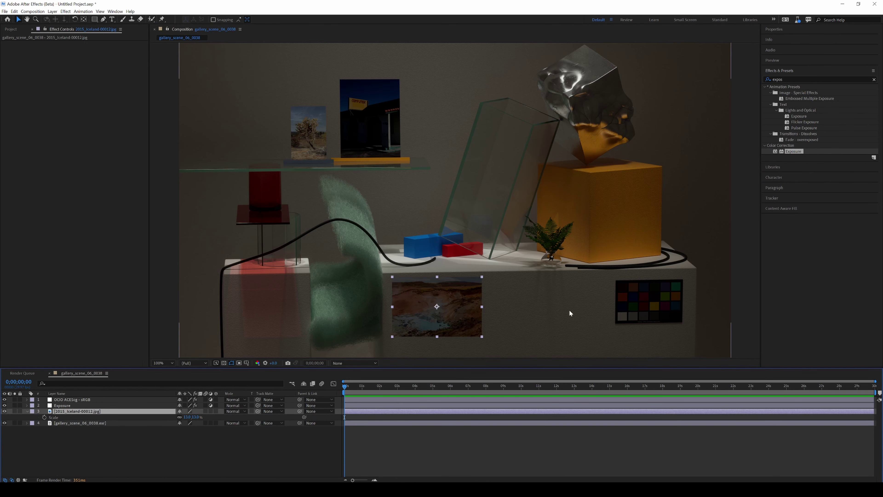
{"action": "left_click", "coordinate": [63, 406]}
{"action": "left_click_drag", "start_coordinate": [102, 61], "coordinate": [135, 55]}
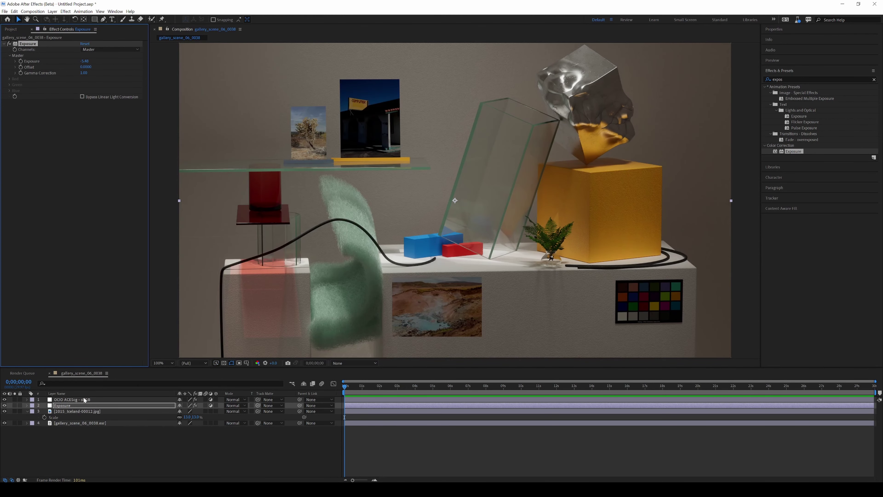
Hide the Exposure adjustment layer and compare the composited Iceland photo with its original image file.
{"action": "left_click", "coordinate": [84, 400]}
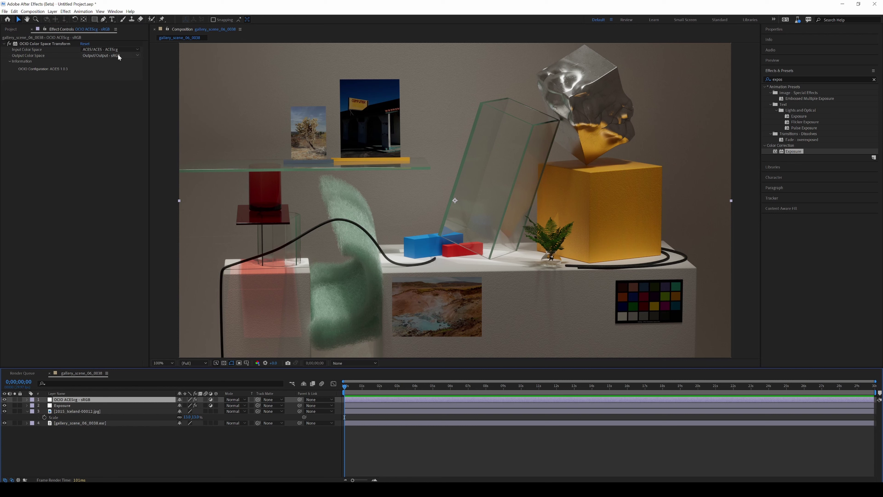
{"action": "left_click", "coordinate": [86, 411]}
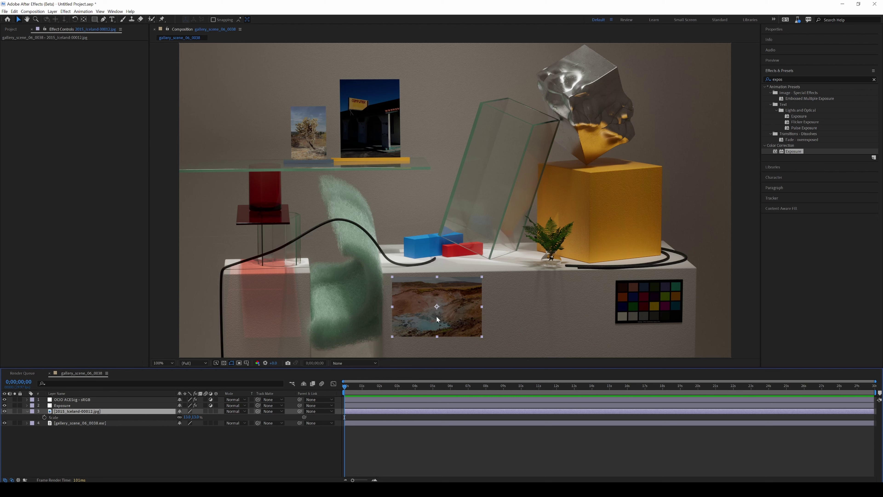
{"action": "key", "text": "ctrl+shift+a"}
{"action": "left_click", "coordinate": [11, 29]}
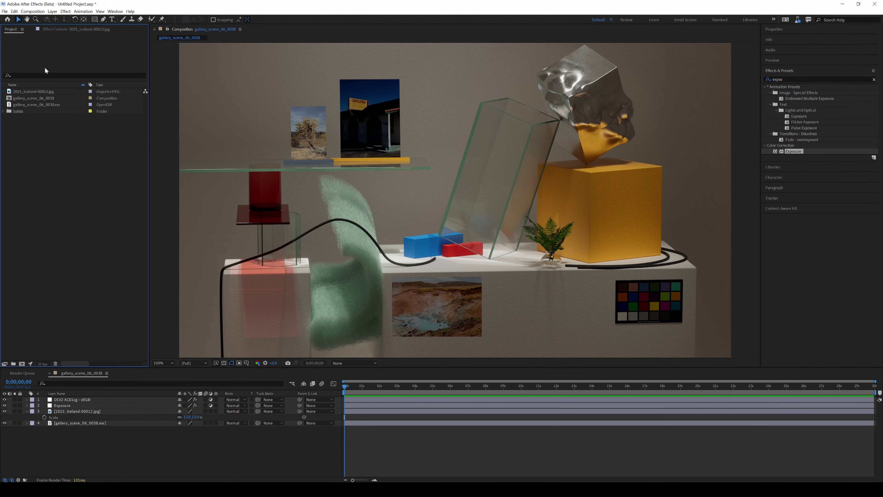
{"action": "left_click", "coordinate": [4, 406]}
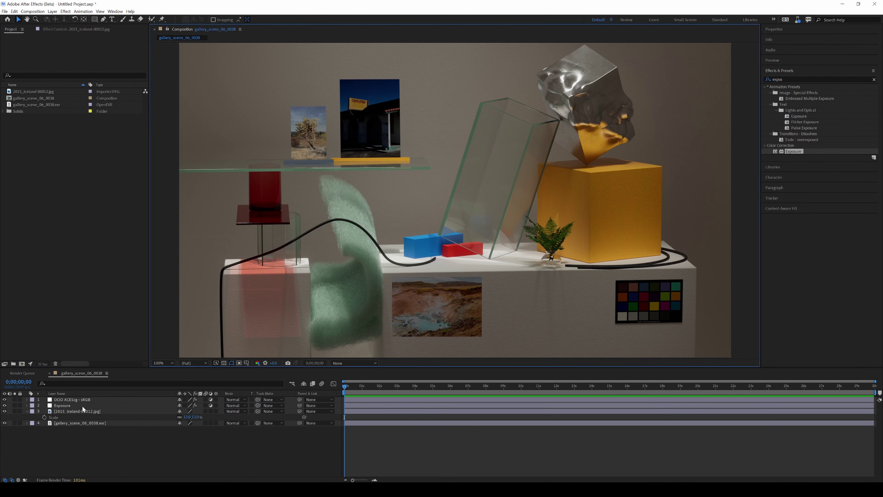
{"action": "left_click", "coordinate": [83, 411]}
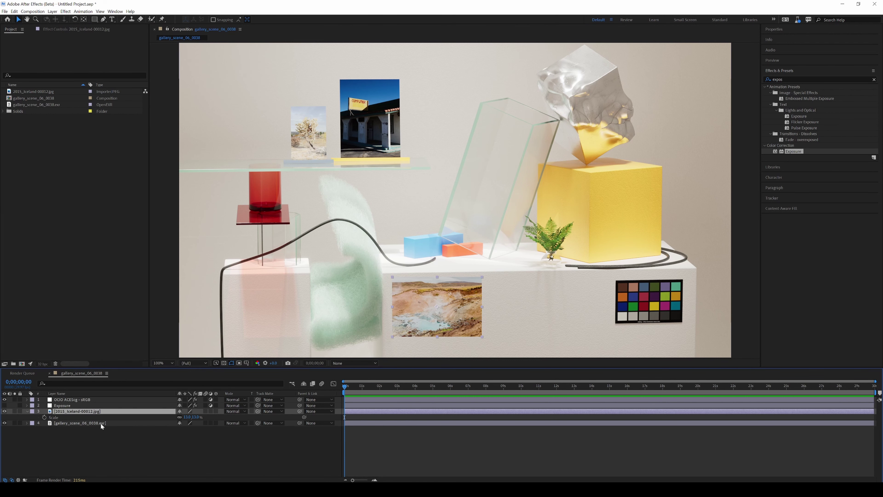
{"action": "key", "text": "alt+Tab"}
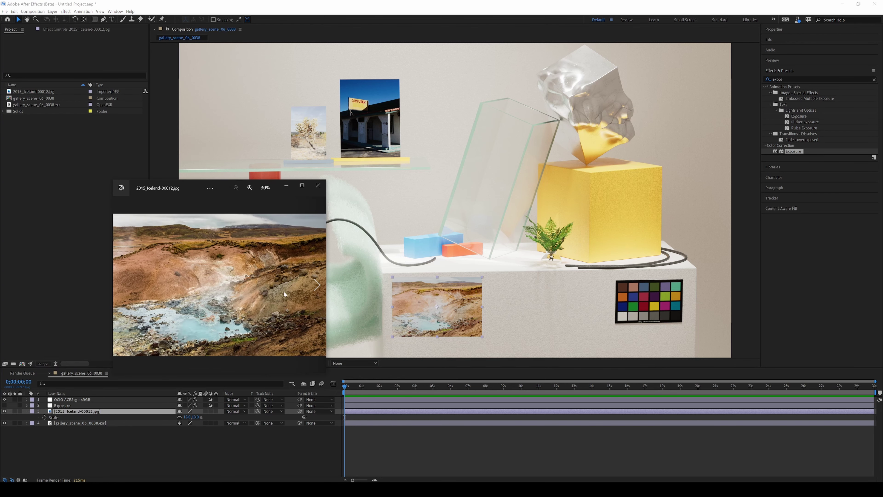
{"action": "left_click", "coordinate": [98, 283]}
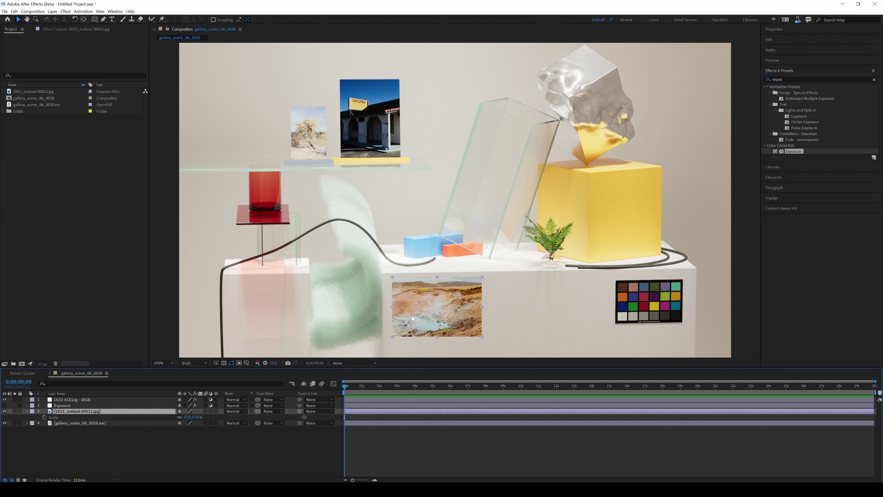
Override the media color space of 2015_Iceland-00012.jpg, trying Canon-Log2 - Cinema Gamut Daylight and settling on matte_paint: Utility - sRGB - Texture.
{"action": "left_click", "coordinate": [32, 91]}
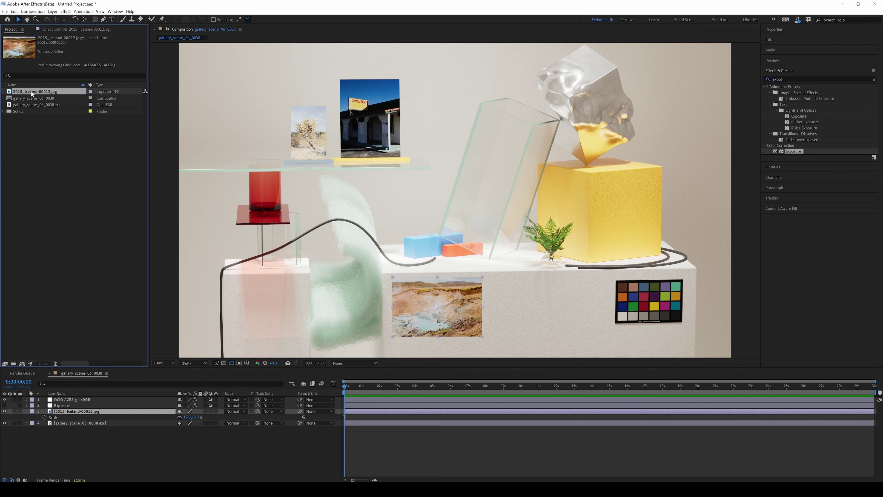
{"action": "right_click", "coordinate": [31, 91]}
{"action": "mouse_move", "coordinate": [91, 138]}
{"action": "left_click", "coordinate": [145, 138]}
{"action": "left_click", "coordinate": [160, 79]}
{"action": "left_click_drag", "start_coordinate": [199, 63], "coordinate": [136, 100]}
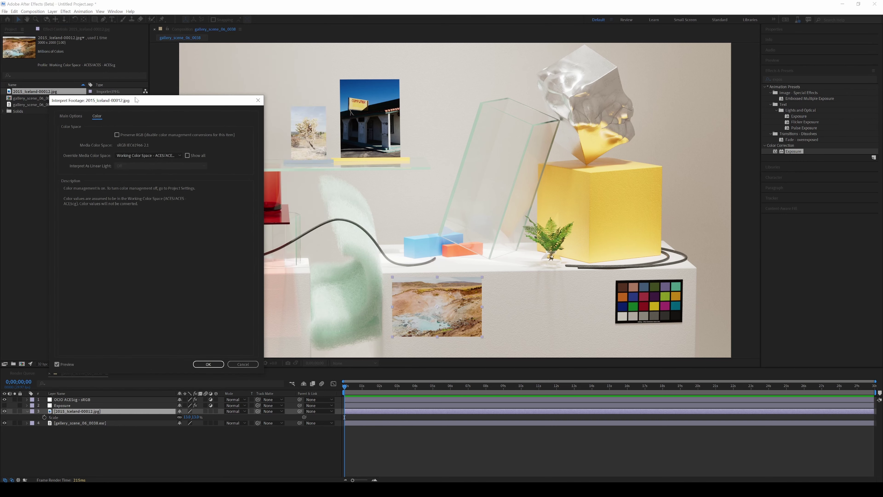
{"action": "left_click", "coordinate": [181, 155]}
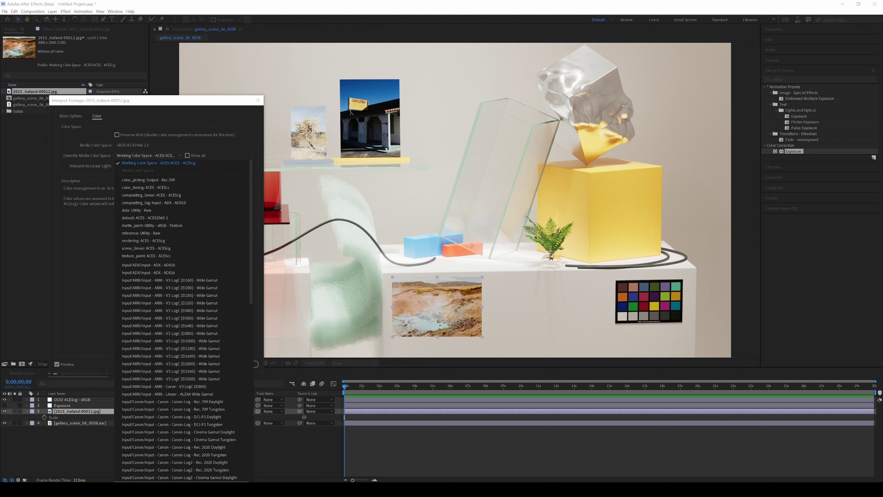
{"action": "left_click", "coordinate": [179, 477]}
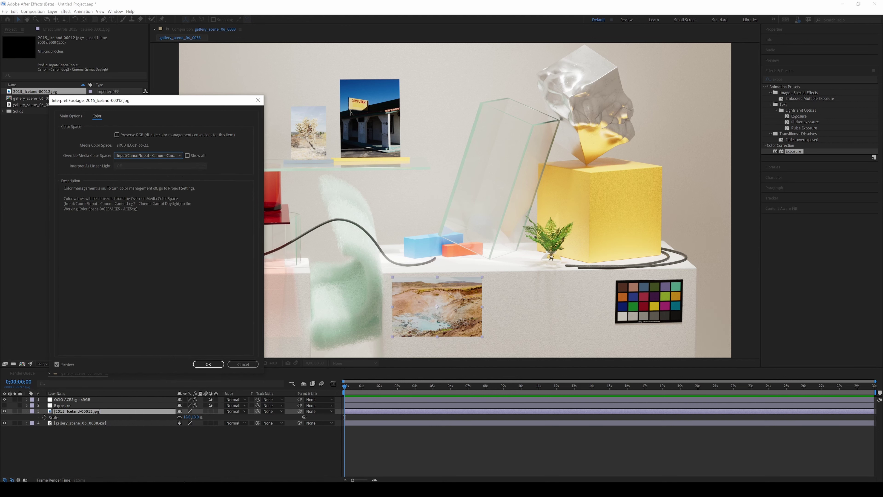
{"action": "left_click", "coordinate": [153, 156]}
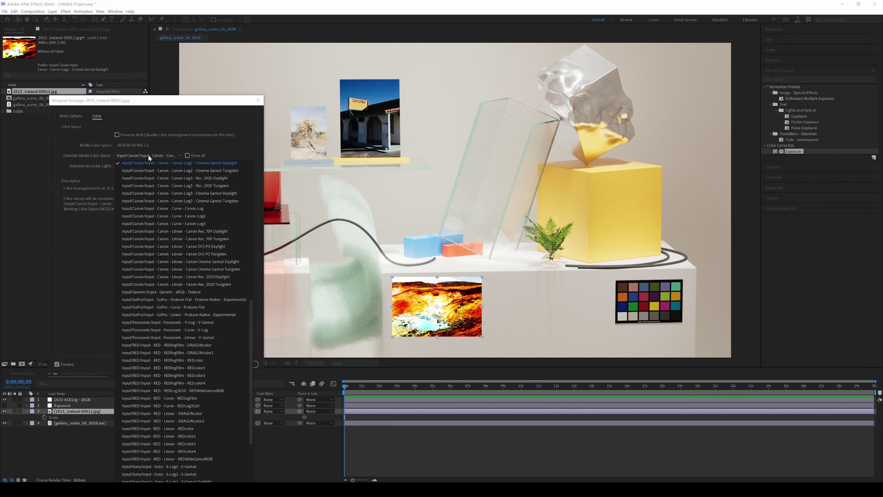
{"action": "scroll", "coordinate": [193, 222], "scroll_direction": "up", "scroll_amount": 15}
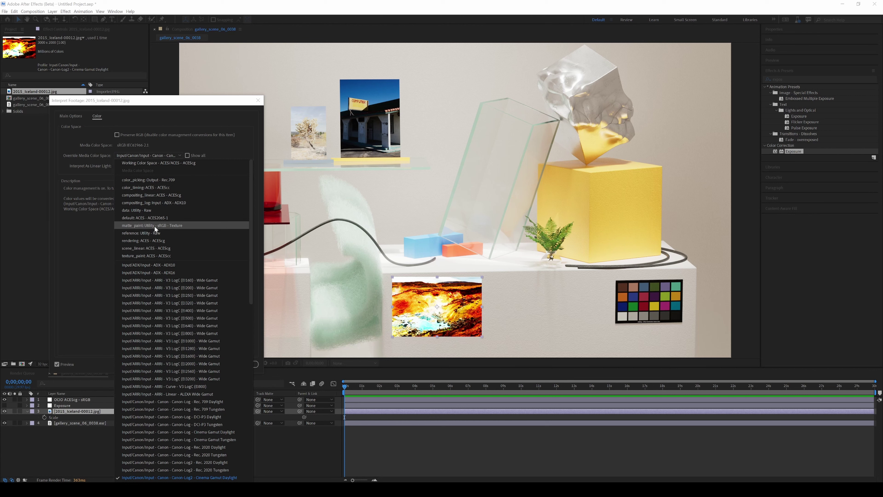
{"action": "left_click", "coordinate": [168, 225]}
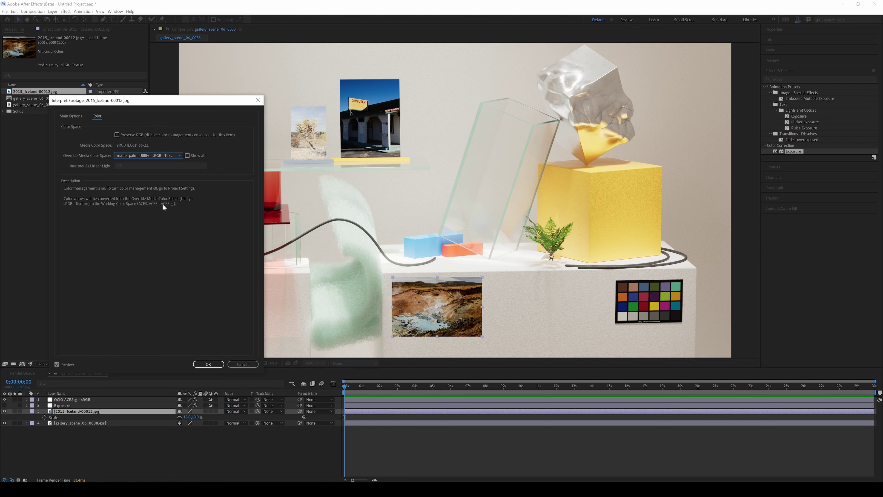
{"action": "left_click", "coordinate": [209, 363]}
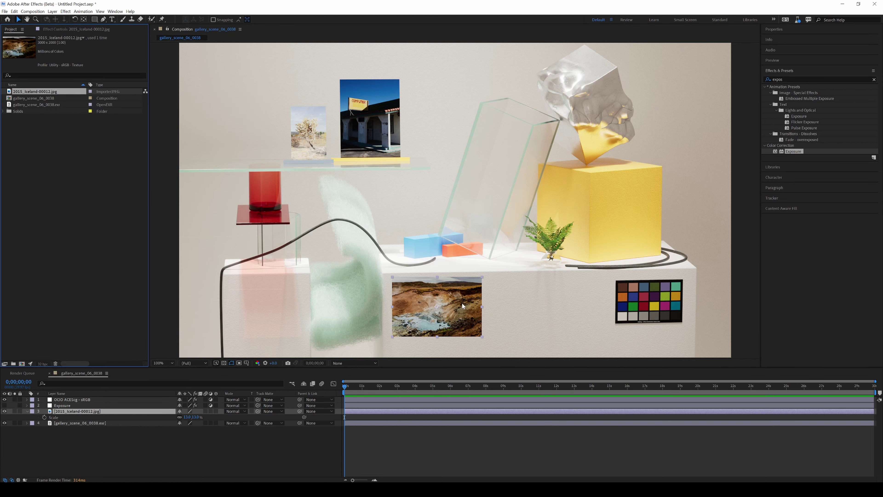
Turn the Exposure adjustment layer back on and select it.
{"action": "left_click", "coordinate": [4, 405]}
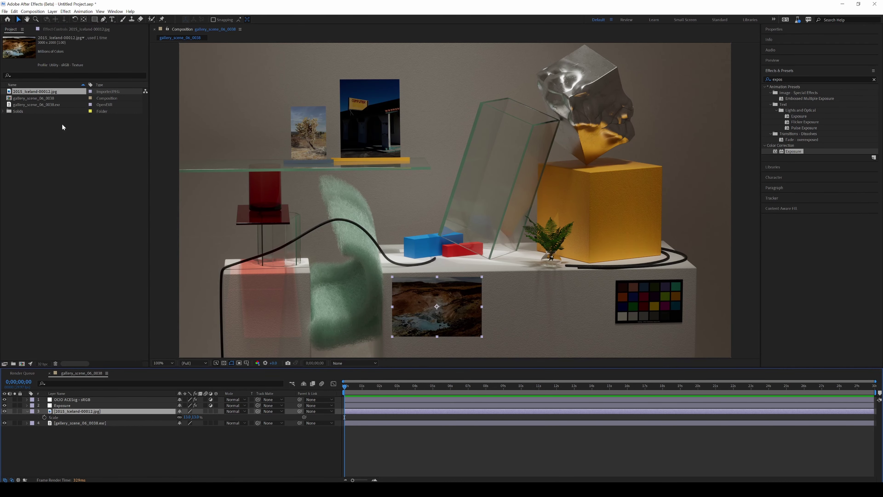
{"action": "left_click", "coordinate": [77, 406]}
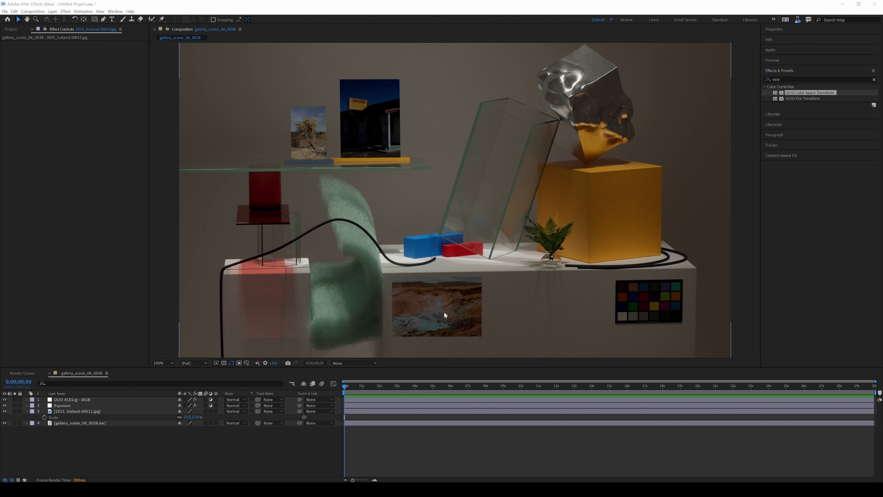
Review the override media color space and conversion description in the color interpretation settings of 2015_Iceland-00012.jpg.
{"action": "left_click", "coordinate": [11, 29]}
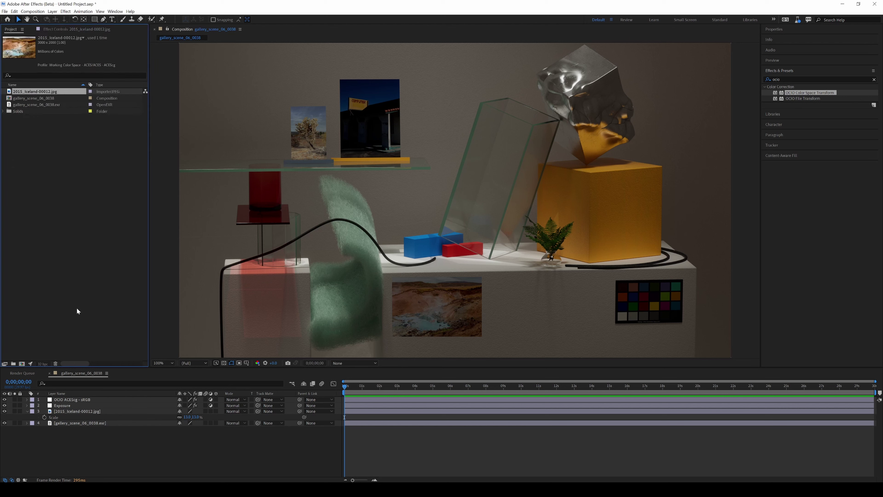
{"action": "left_click", "coordinate": [86, 412]}
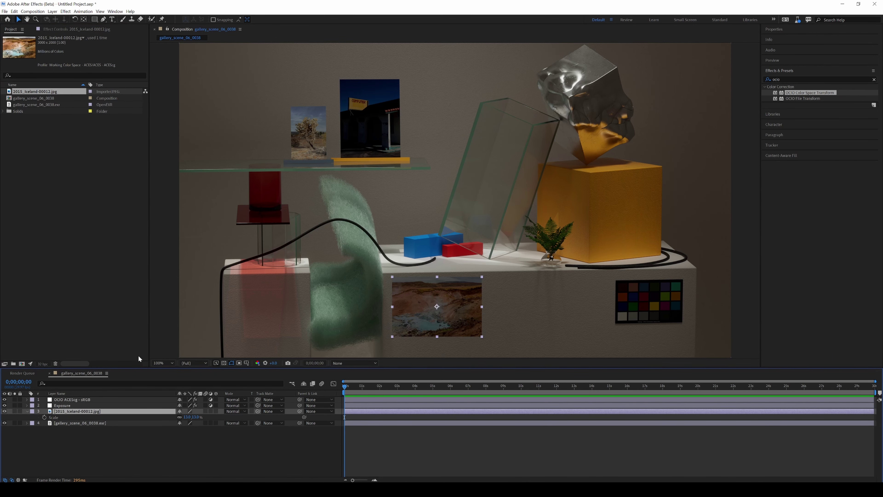
{"action": "right_click", "coordinate": [48, 92]}
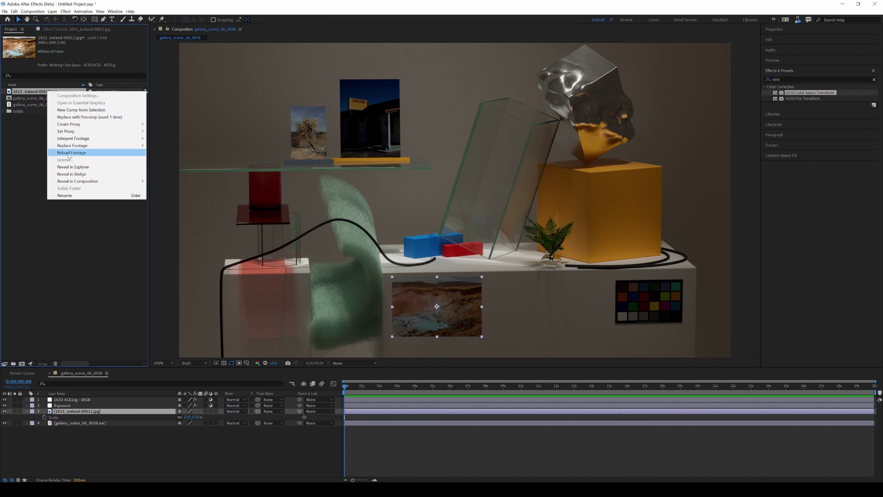
{"action": "mouse_move", "coordinate": [87, 138]}
{"action": "left_click", "coordinate": [156, 138]}
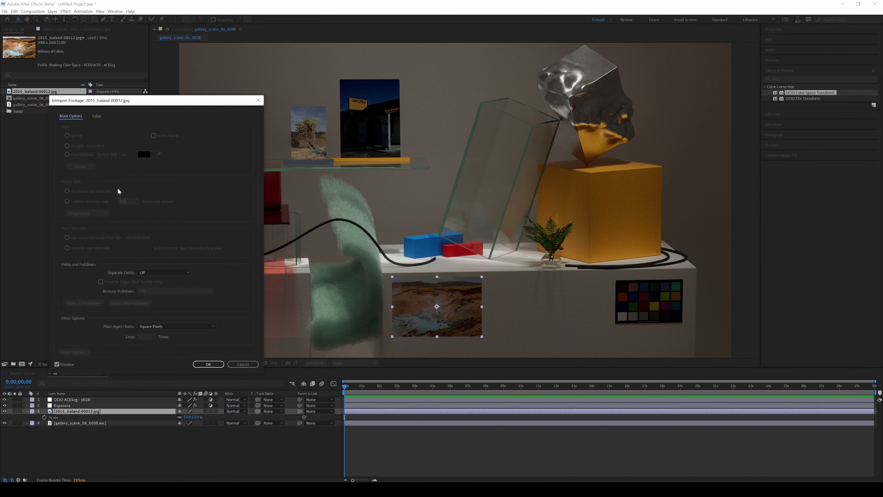
{"action": "left_click", "coordinate": [96, 116]}
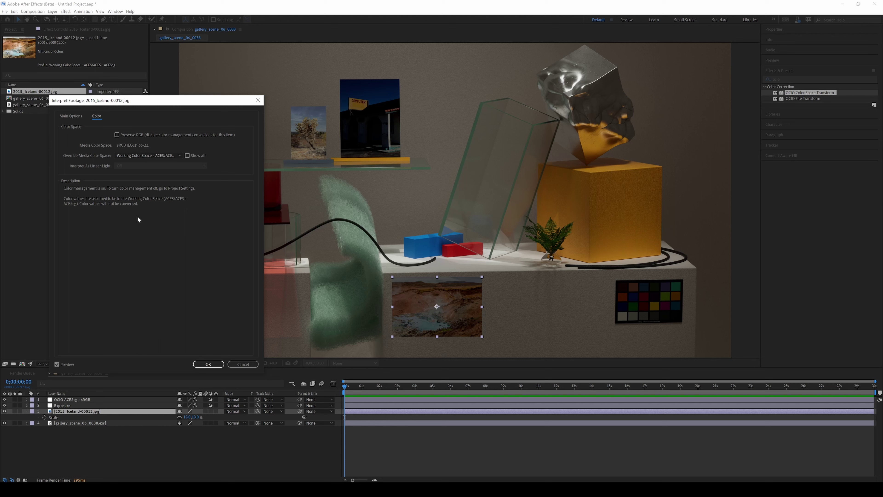
Accept the Working Color Space override for 2015_Iceland-00012.jpg and hide all other layers to compare the photo with its original file.
{"action": "left_click", "coordinate": [209, 364]}
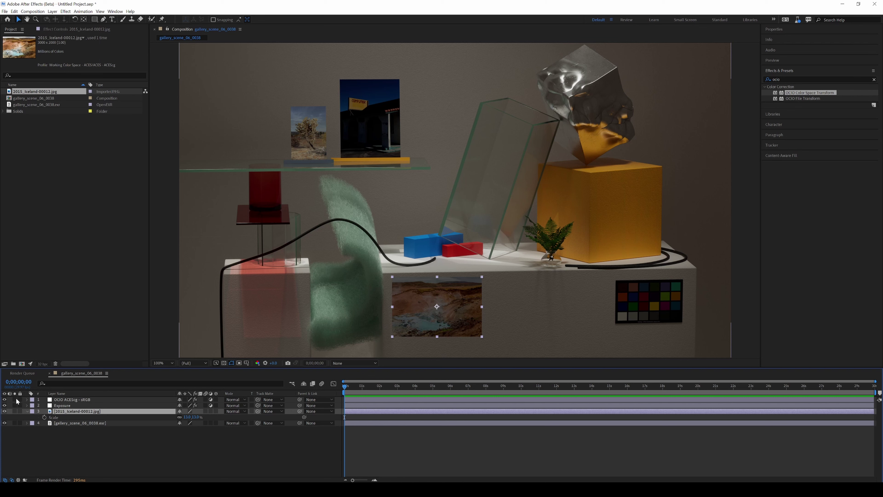
{"action": "left_click", "coordinate": [74, 400]}
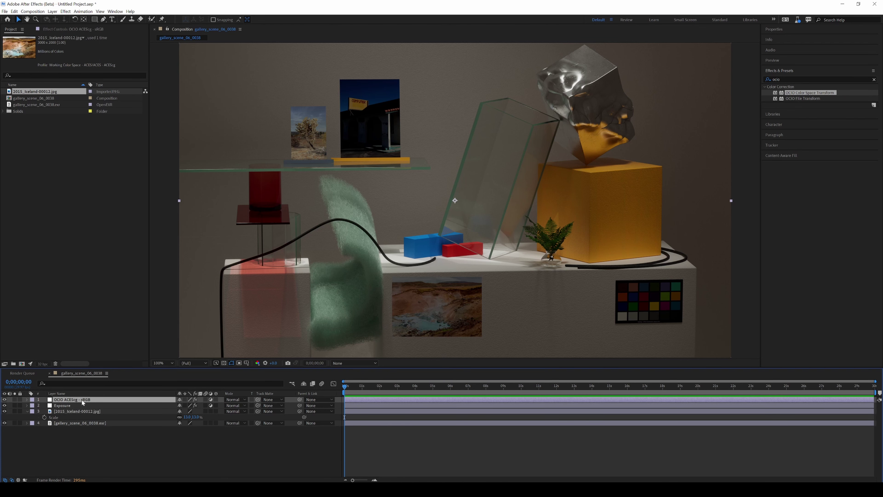
{"action": "left_click", "coordinate": [4, 399]}
{"action": "left_click", "coordinate": [4, 406]}
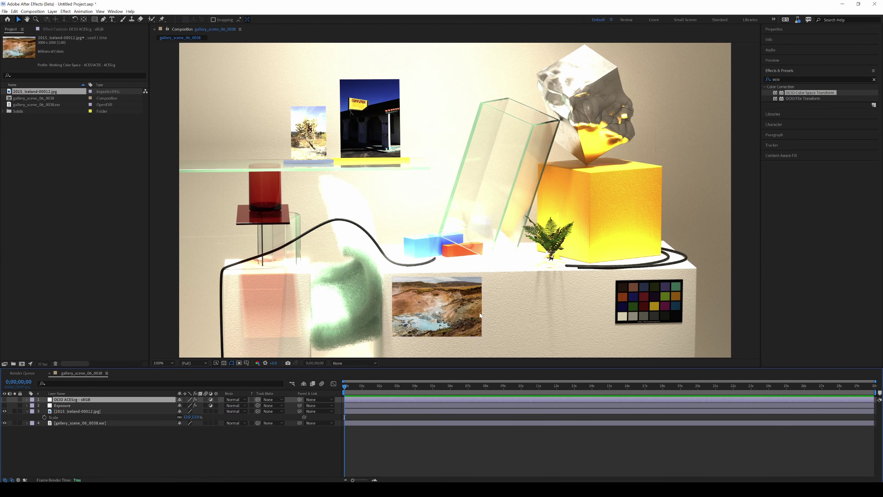
{"action": "left_click", "coordinate": [5, 422]}
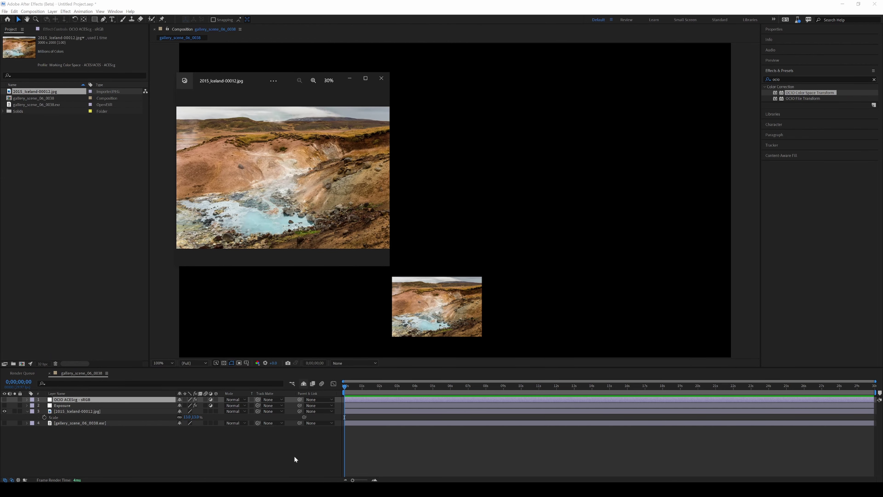
{"action": "left_click", "coordinate": [381, 79]}
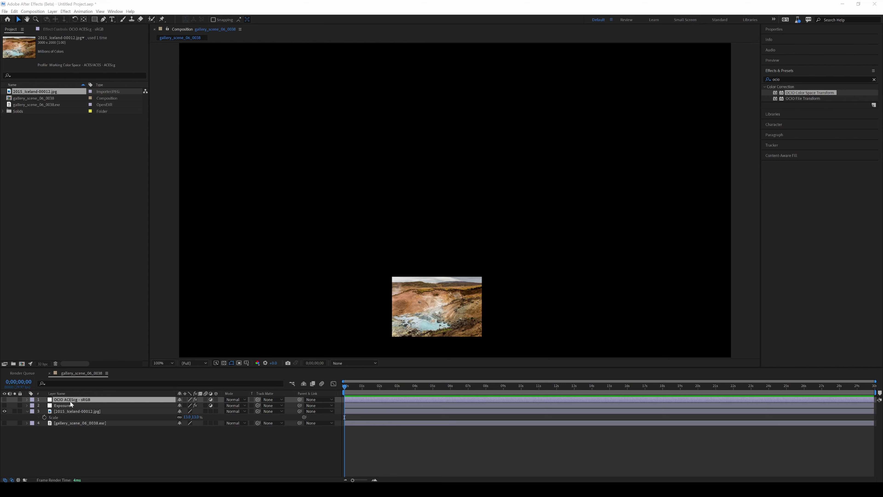
Turn the OCIO ACEScg - sRGB adjustment layer back on, keeping Exposure hidden, and show its color space transform settings.
{"action": "left_click", "coordinate": [66, 412]}
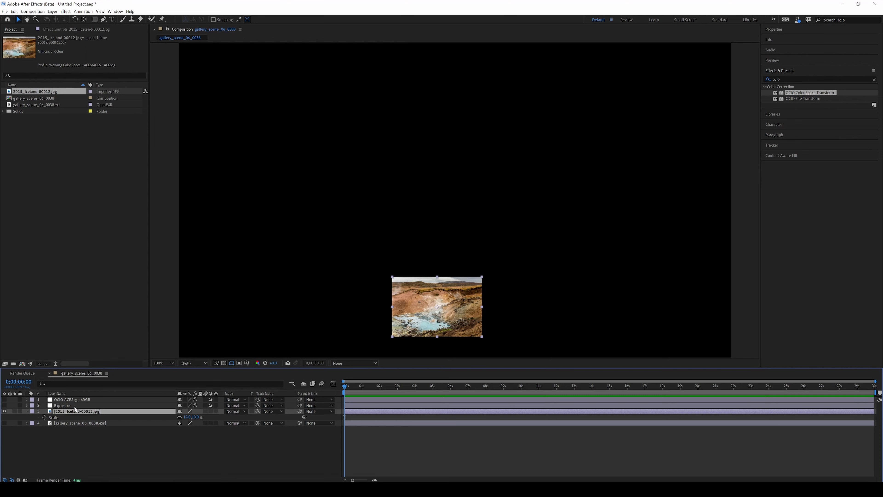
{"action": "left_click", "coordinate": [5, 405]}
{"action": "left_click", "coordinate": [6, 406]}
{"action": "left_click", "coordinate": [4, 399]}
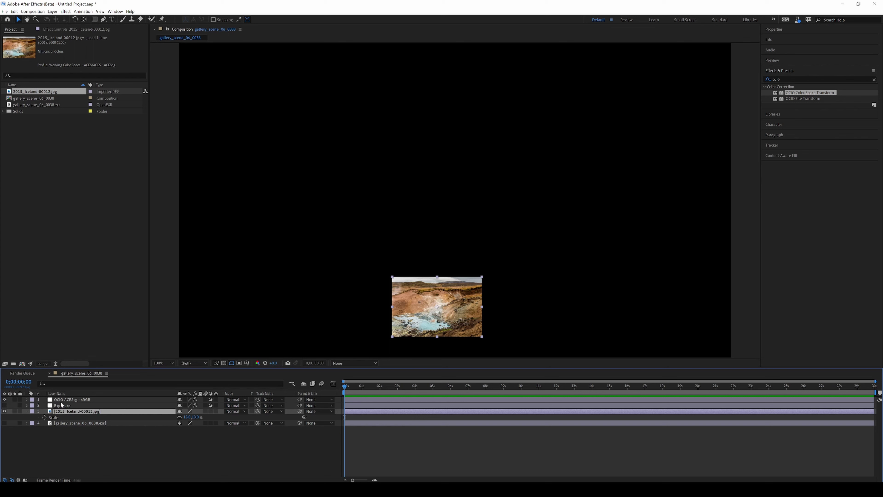
{"action": "left_click", "coordinate": [73, 399]}
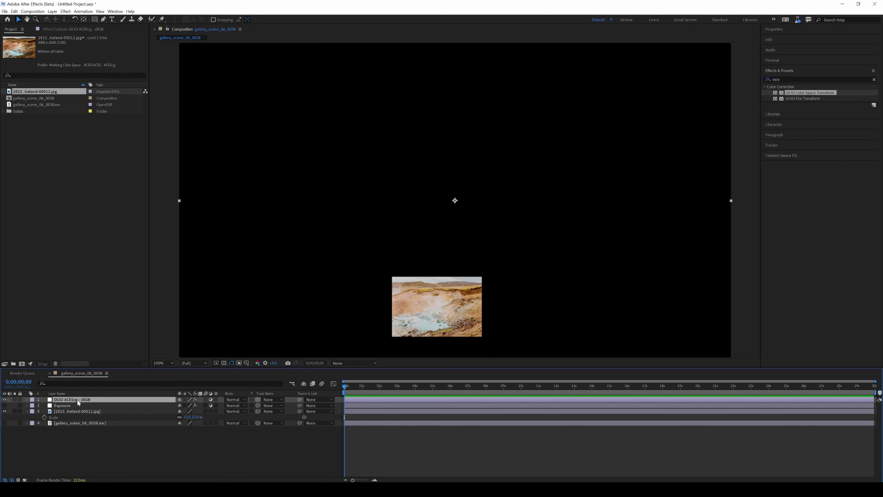
{"action": "left_click", "coordinate": [101, 29]}
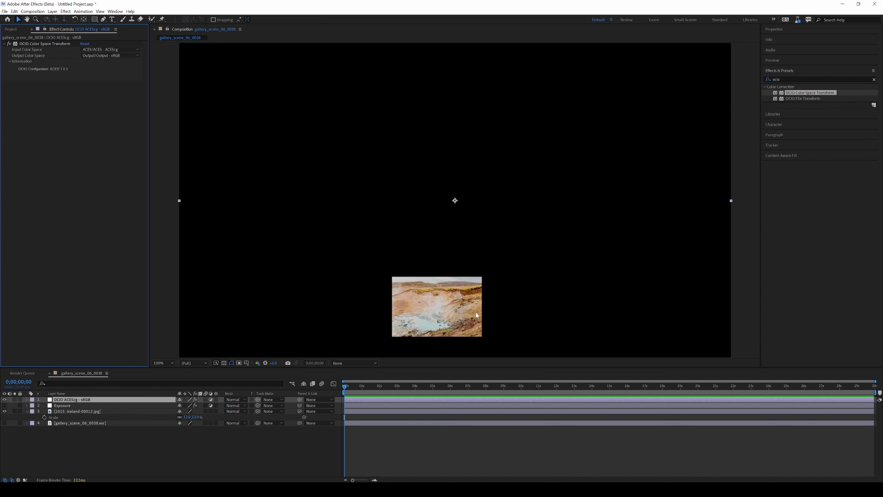
Apply an OCIO Color Space Transform to the 2015_Iceland-00012.jpg layer with Output - sRGB as its input color space.
{"action": "left_click", "coordinate": [84, 411]}
{"action": "left_click", "coordinate": [799, 94]}
{"action": "left_click_drag", "start_coordinate": [799, 93], "coordinate": [86, 413]}
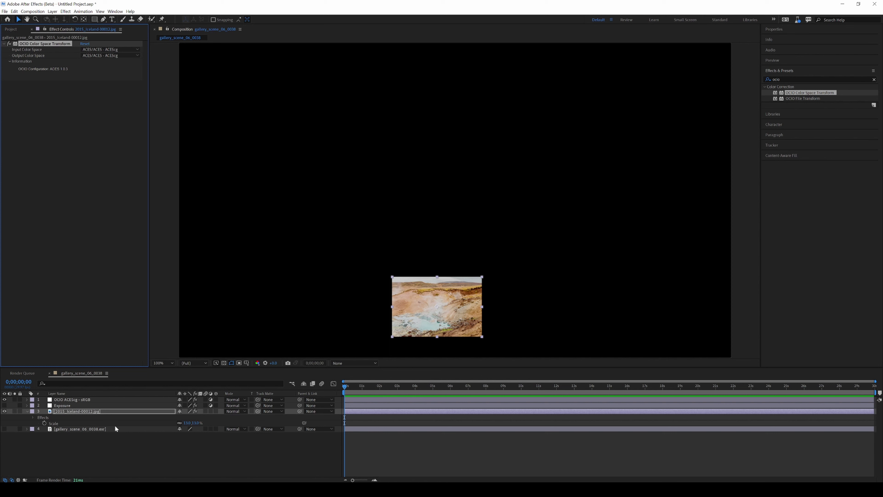
{"action": "left_click", "coordinate": [73, 399]}
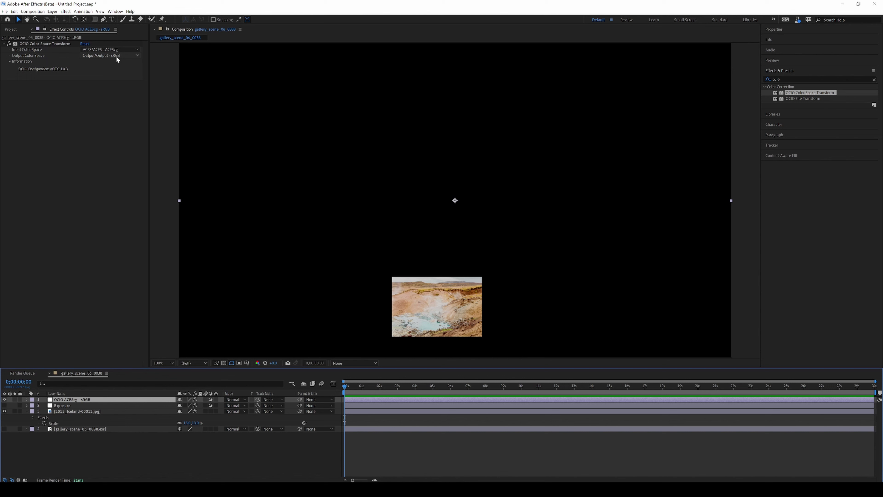
{"action": "left_click", "coordinate": [84, 410]}
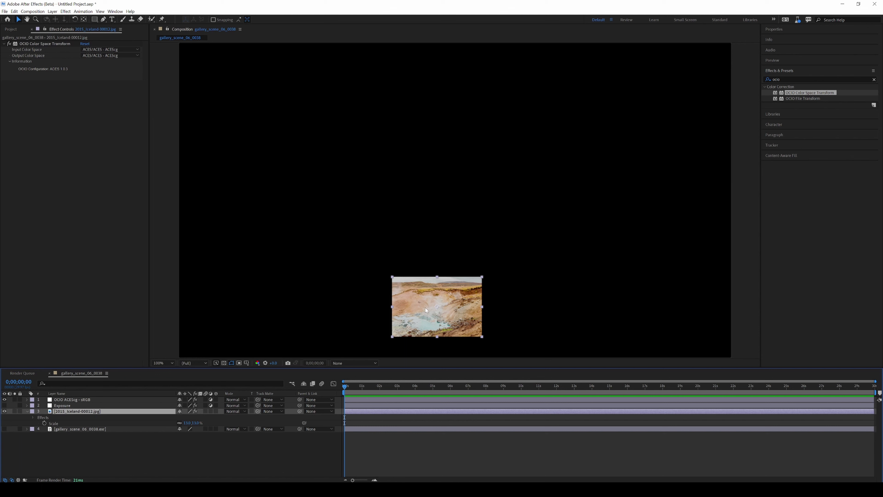
{"action": "left_click", "coordinate": [137, 50]}
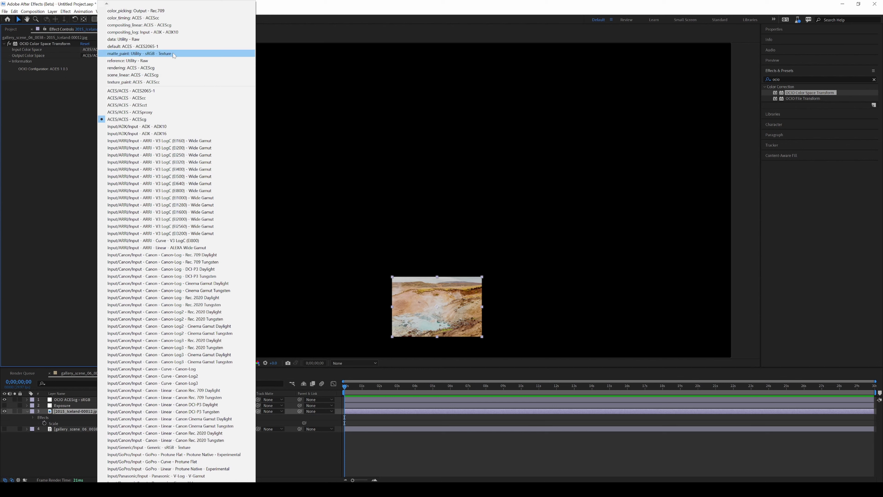
{"action": "mouse_move", "coordinate": [106, 481]}
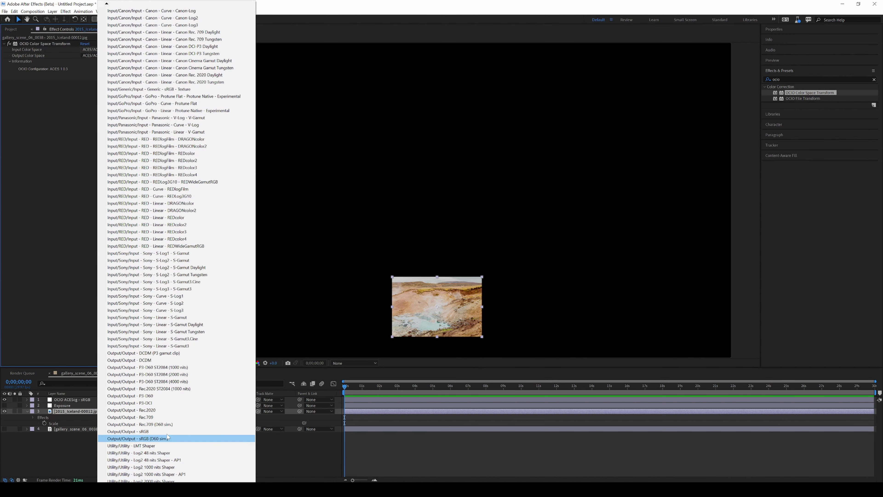
{"action": "left_click", "coordinate": [142, 433]}
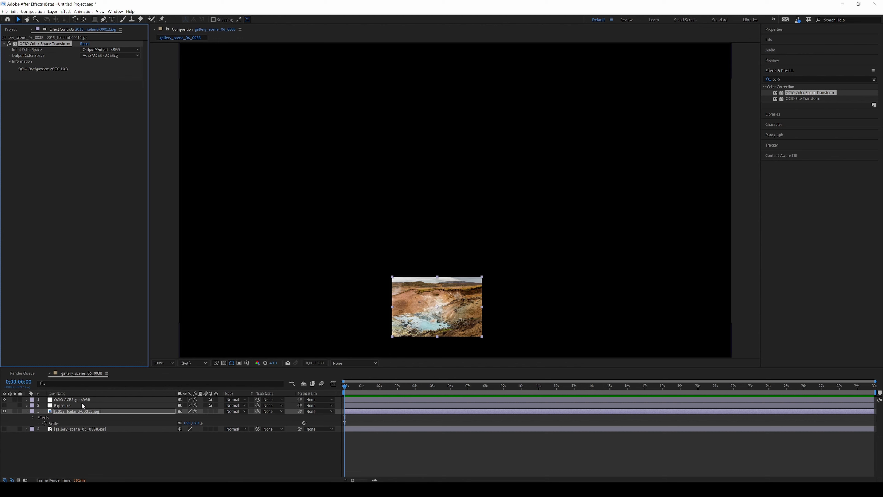
Compare the photo with the OCIO ACEScg - sRGB layer off and on, and turn the EXR render and Exposure layers back on.
{"action": "left_click", "coordinate": [5, 399]}
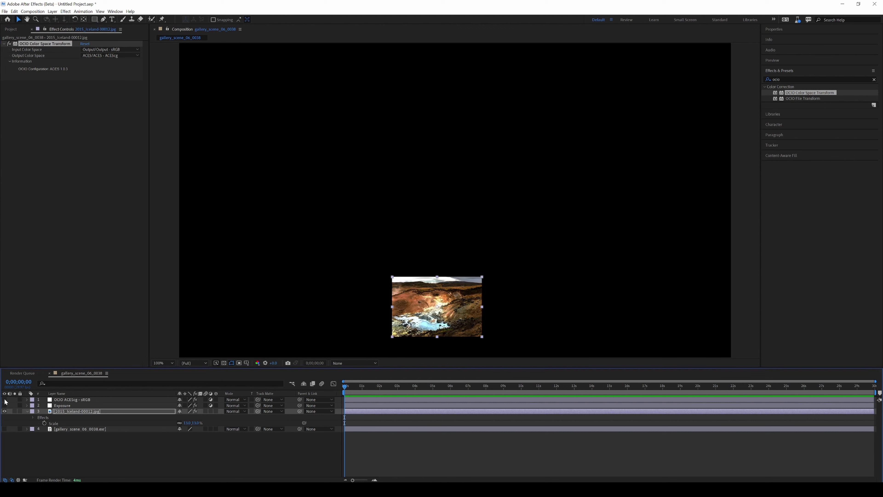
{"action": "left_click", "coordinate": [481, 291]}
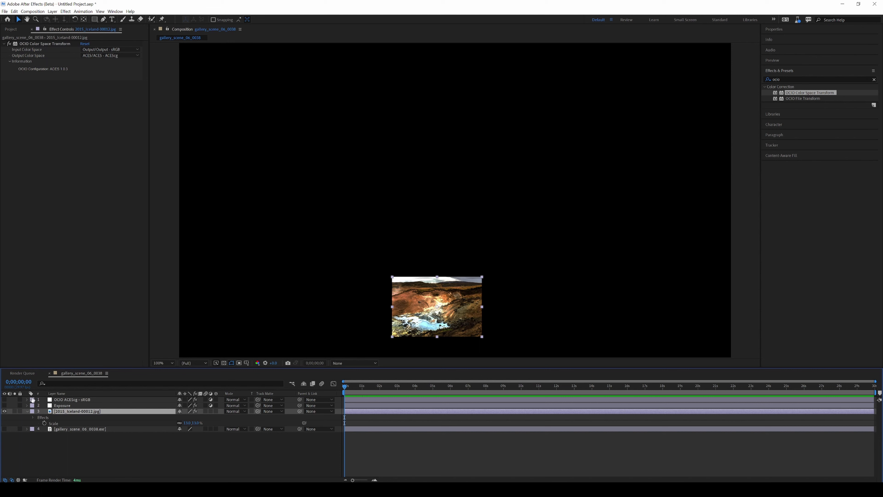
{"action": "left_click", "coordinate": [65, 400]}
{"action": "left_click", "coordinate": [5, 399]}
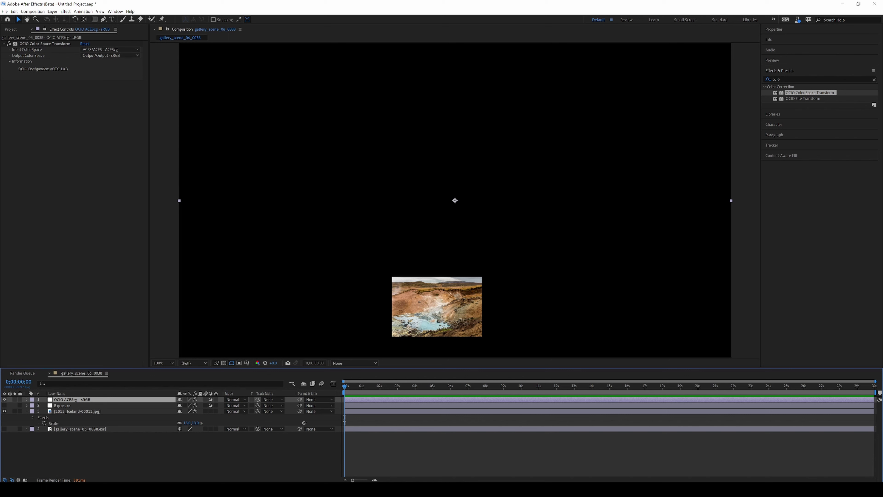
{"action": "left_click", "coordinate": [4, 429]}
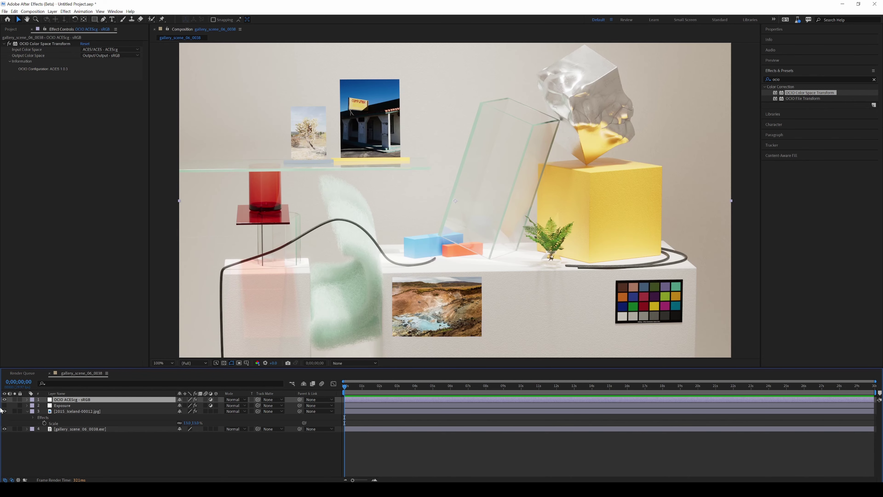
{"action": "left_click_drag", "start_coordinate": [4, 411], "coordinate": [4, 406]}
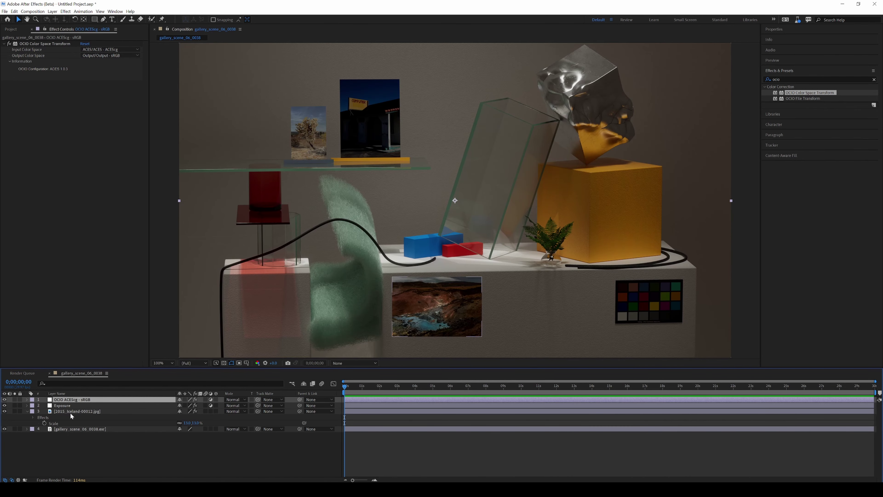
Lower and raise the Exposure effect and toggle its layer to check how the Iceland photo responds compared with the render.
{"action": "left_click", "coordinate": [64, 405]}
{"action": "left_click_drag", "start_coordinate": [84, 61], "coordinate": [7, 64]}
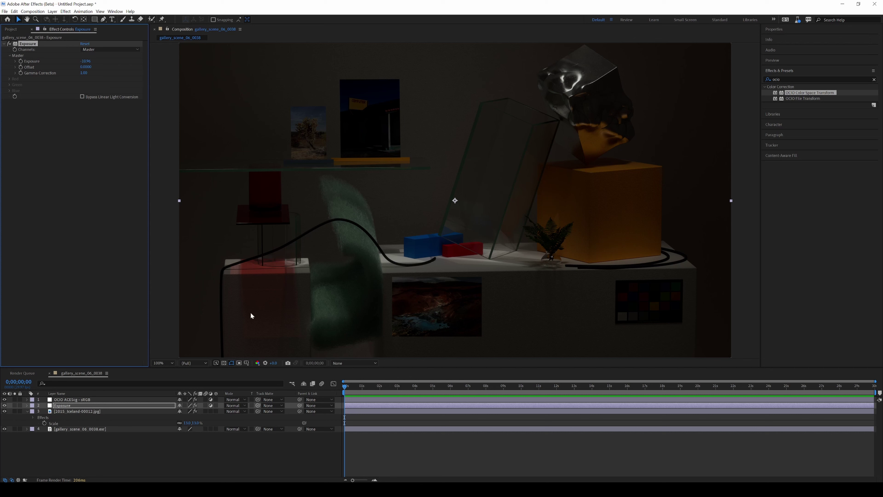
{"action": "left_click", "coordinate": [88, 411]}
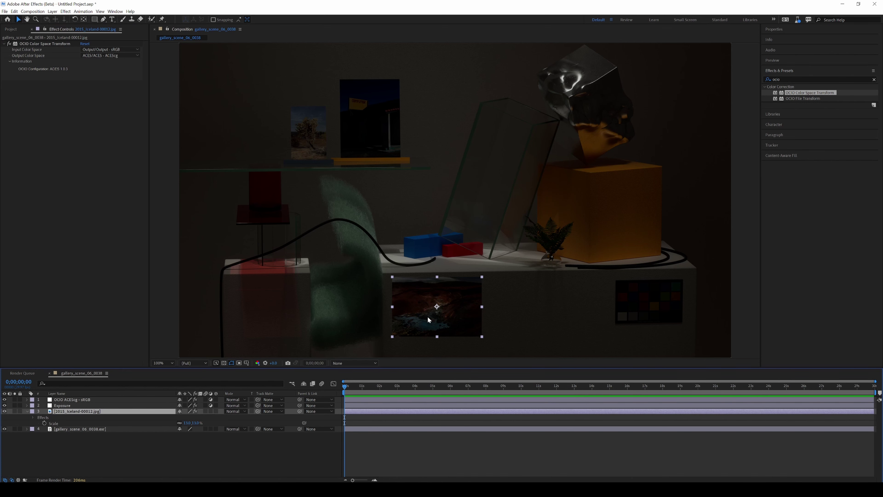
{"action": "left_click", "coordinate": [58, 406]}
{"action": "left_click_drag", "start_coordinate": [84, 61], "coordinate": [188, 59]}
{"action": "left_click", "coordinate": [4, 405]}
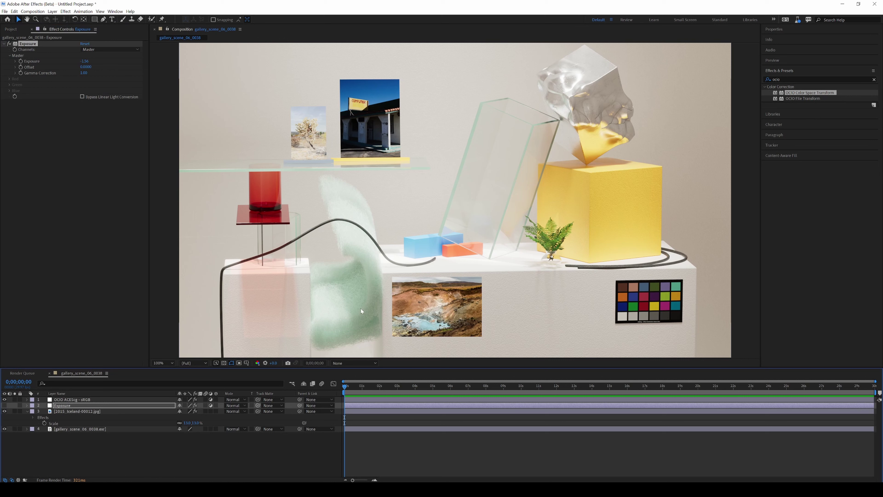
{"action": "left_click", "coordinate": [5, 405]}
{"action": "left_click_drag", "start_coordinate": [84, 61], "coordinate": [49, 62]}
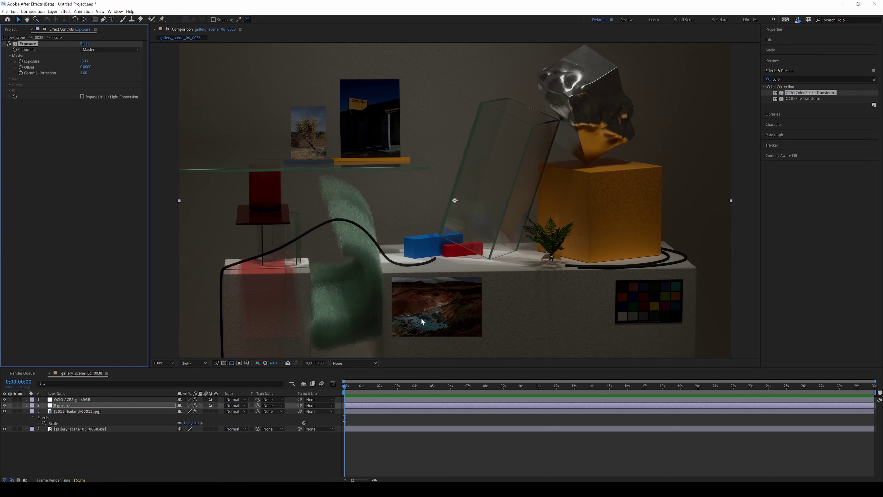
Set the photo transform's input color space to matte_paint: Utility - sRGB - Texture.
{"action": "left_click", "coordinate": [114, 413]}
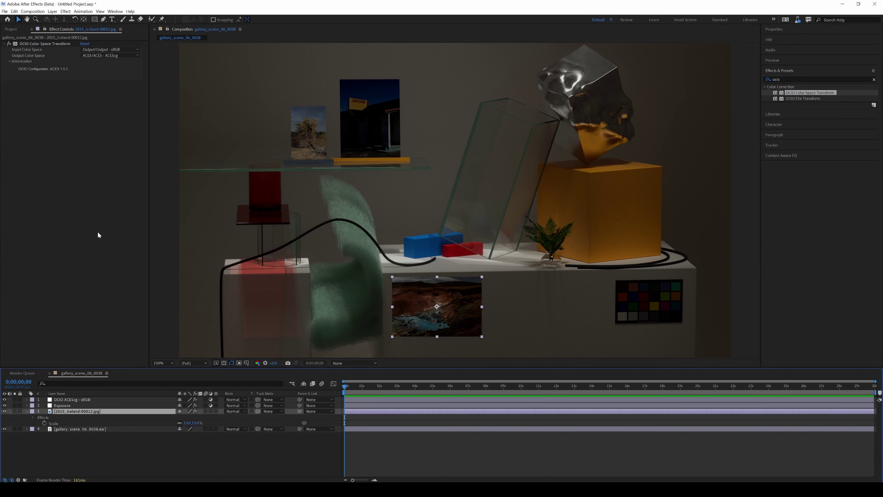
{"action": "left_click", "coordinate": [136, 48]}
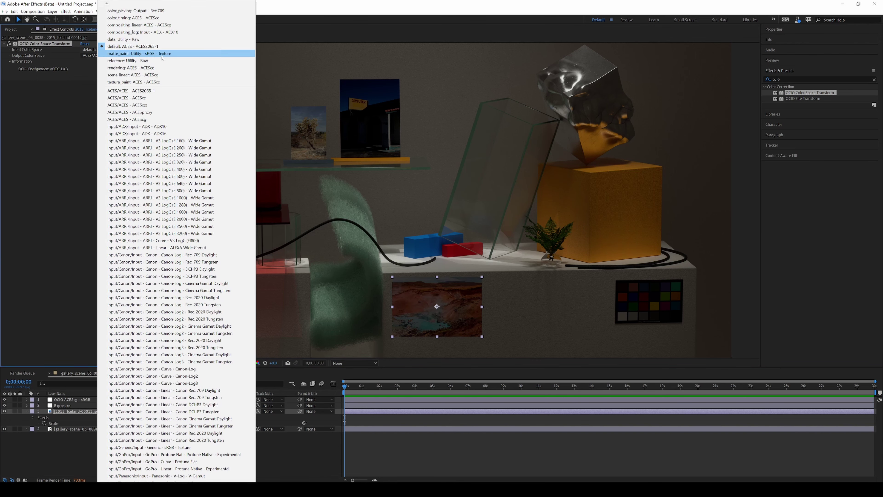
{"action": "left_click", "coordinate": [155, 54]}
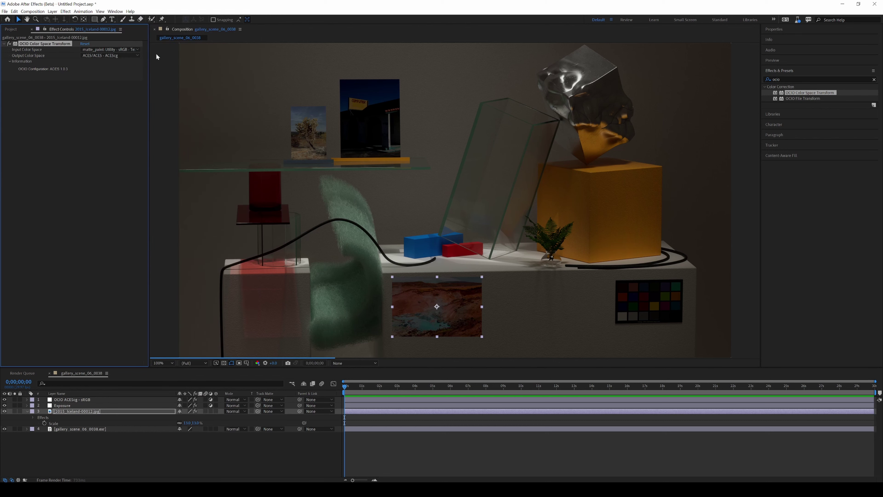
Raise the Exposure adjustment layer's exposure gradually to nearly zero while comparing the photo with the render.
{"action": "left_click", "coordinate": [78, 405]}
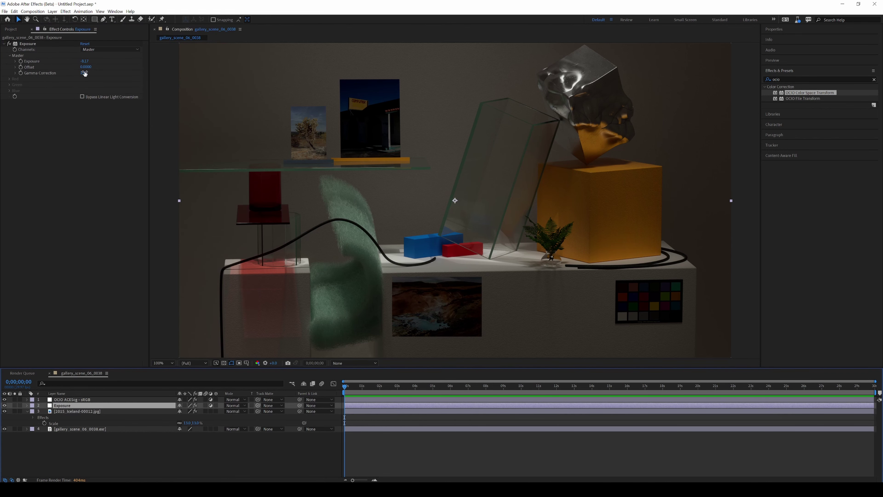
{"action": "left_click_drag", "start_coordinate": [85, 61], "coordinate": [252, 166]}
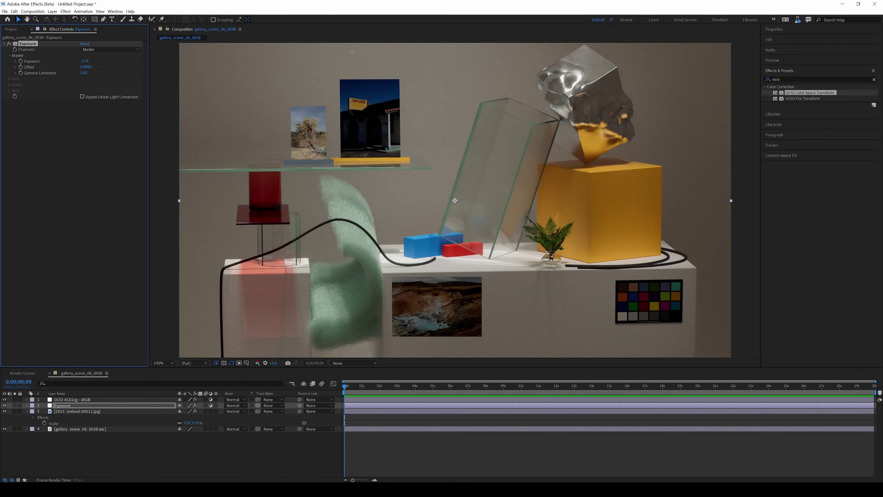
{"action": "left_click_drag", "start_coordinate": [85, 61], "coordinate": [461, 41]}
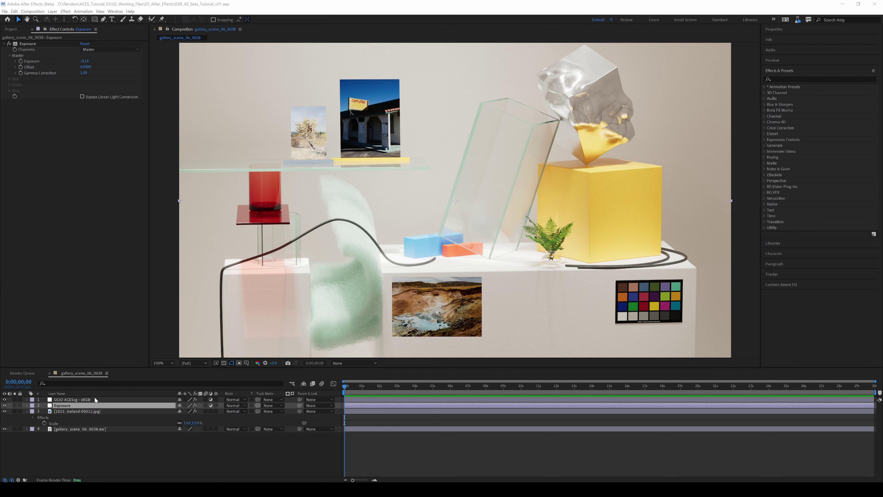
Select the Iceland photo layer and review the OCIO configuration and working color space in the project's color settings without changing them.
{"action": "left_click", "coordinate": [75, 412]}
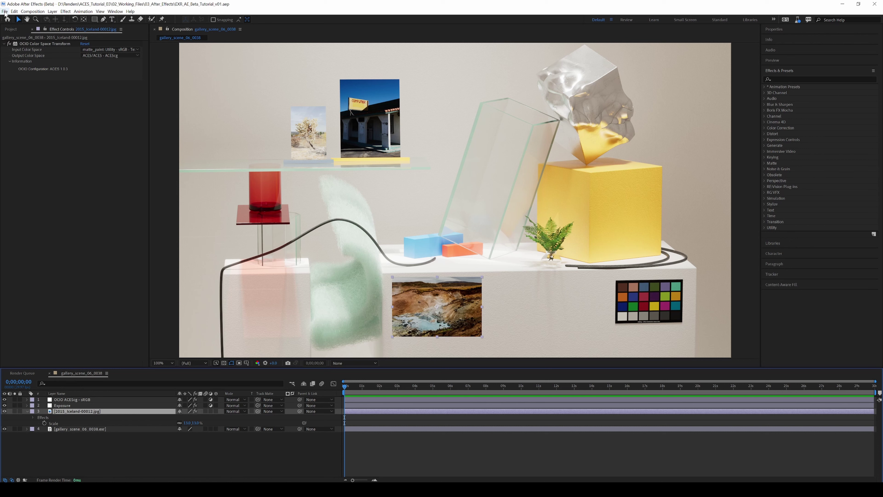
{"action": "left_click", "coordinate": [14, 11]}
{"action": "mouse_move", "coordinate": [5, 11]}
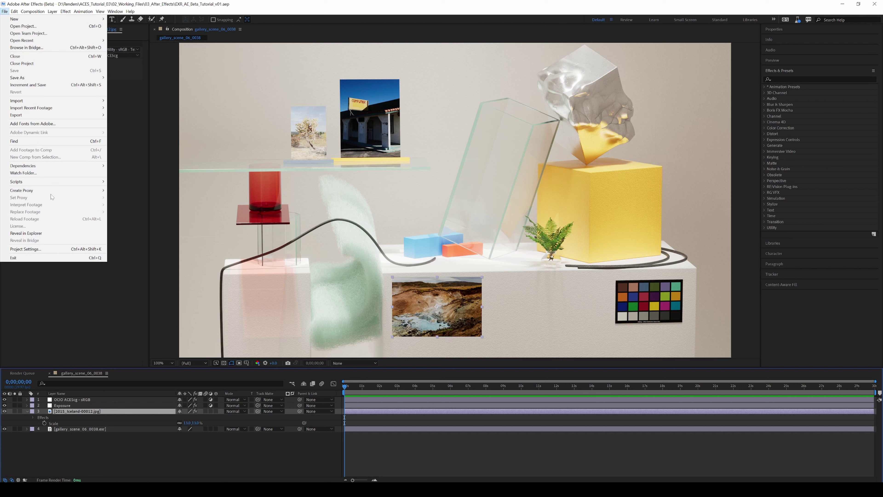
{"action": "left_click", "coordinate": [30, 251]}
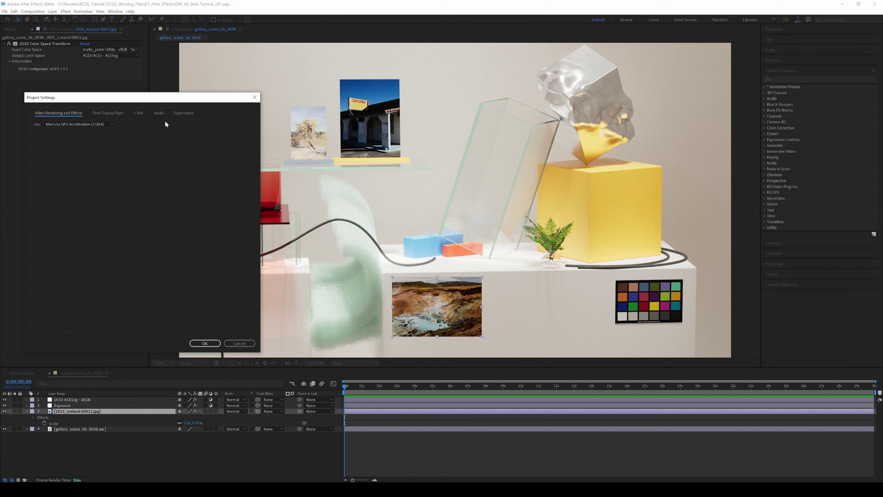
{"action": "left_click", "coordinate": [146, 114]}
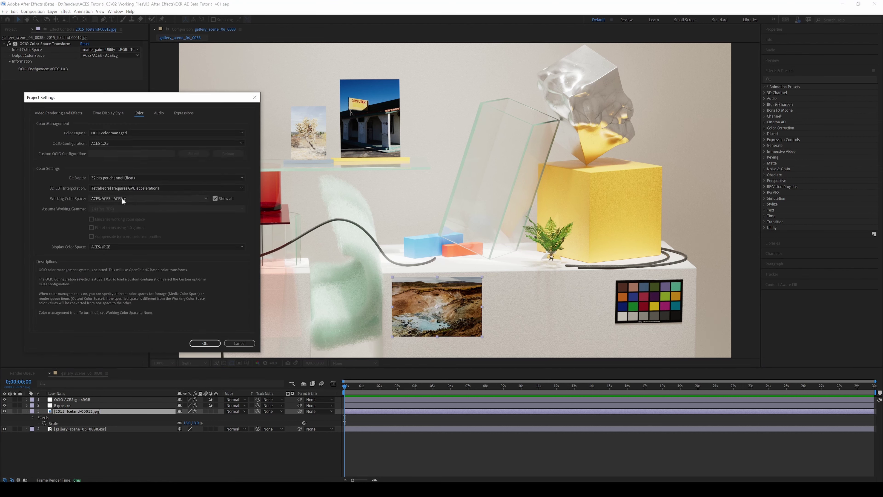
{"action": "left_click", "coordinate": [243, 344]}
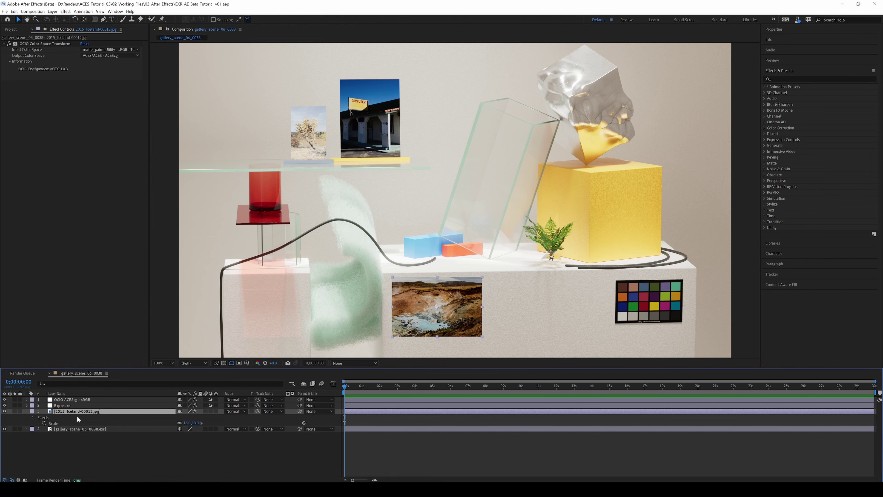
Delete the Iceland photo layer and add test.exr to the composition directly below the Exposure layer.
{"action": "left_click", "coordinate": [4, 410]}
{"action": "key", "text": "Delete"}
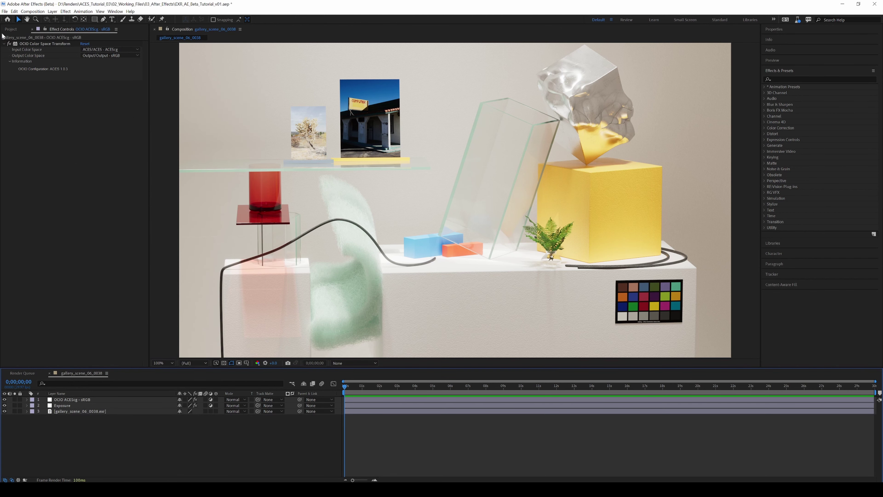
{"action": "left_click", "coordinate": [11, 29]}
{"action": "left_click_drag", "start_coordinate": [37, 157], "coordinate": [27, 154]}
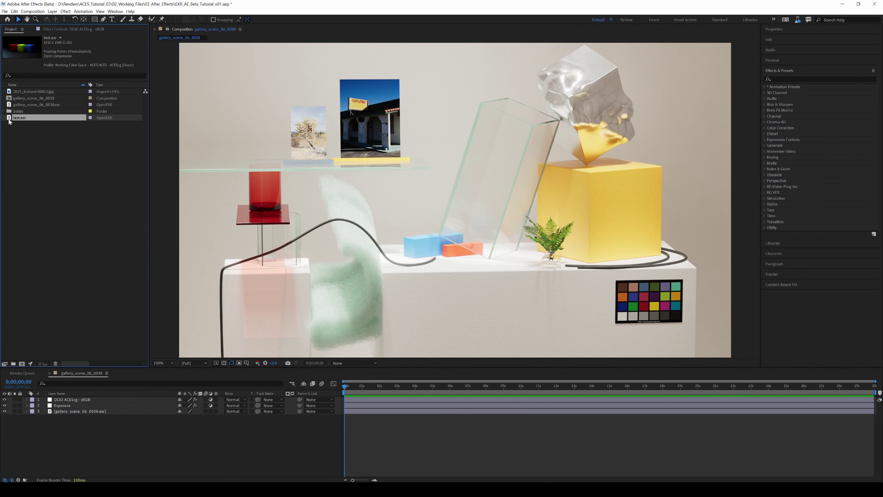
{"action": "left_click_drag", "start_coordinate": [31, 119], "coordinate": [64, 407]}
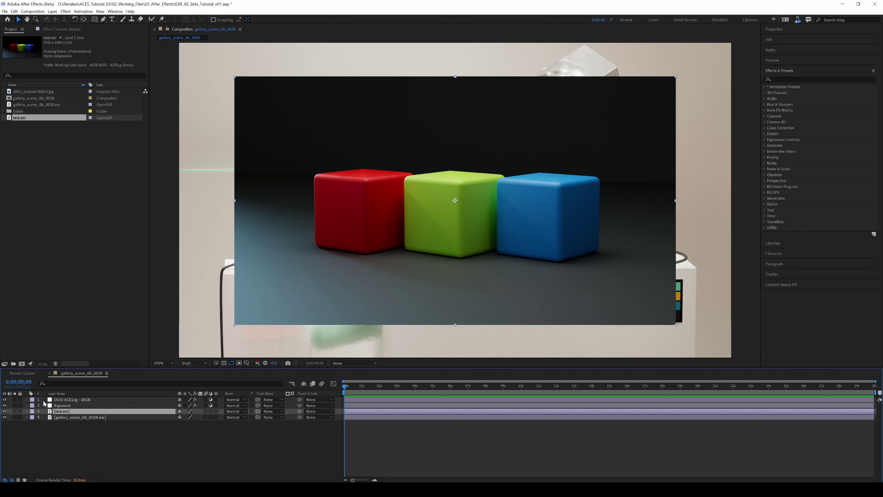
Scale the test.exr layer to 19% and place it on the front face of the white table, where the photo was.
{"action": "left_click", "coordinate": [76, 399]}
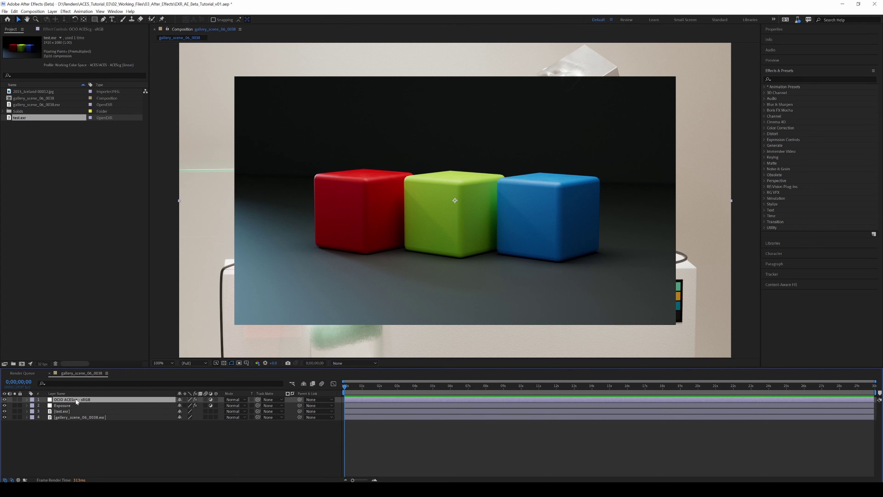
{"action": "left_click", "coordinate": [61, 29]}
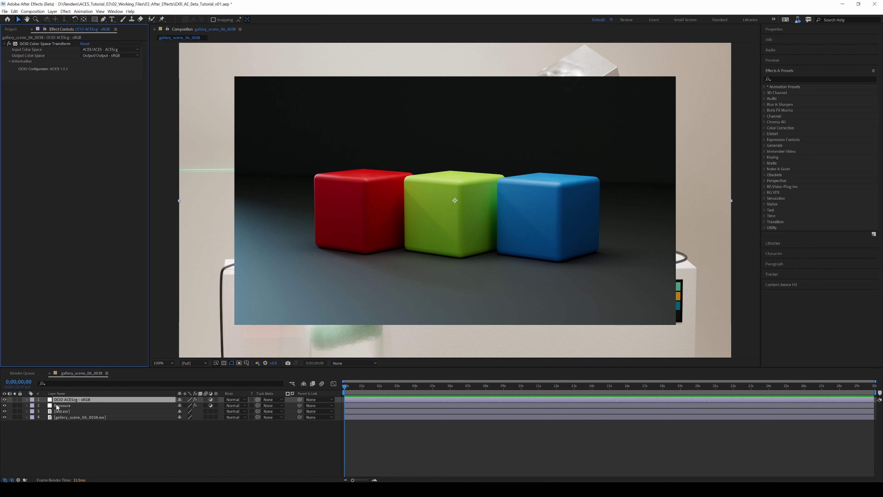
{"action": "left_click", "coordinate": [70, 411]}
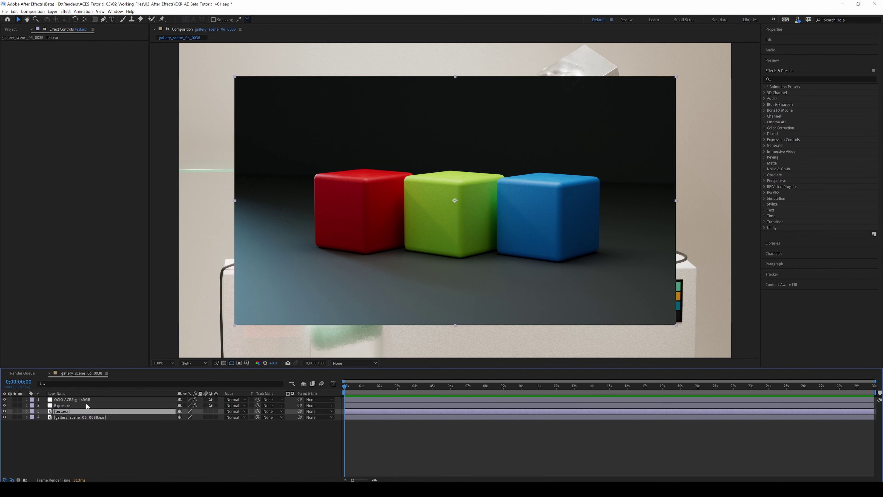
{"action": "key", "text": "s"}
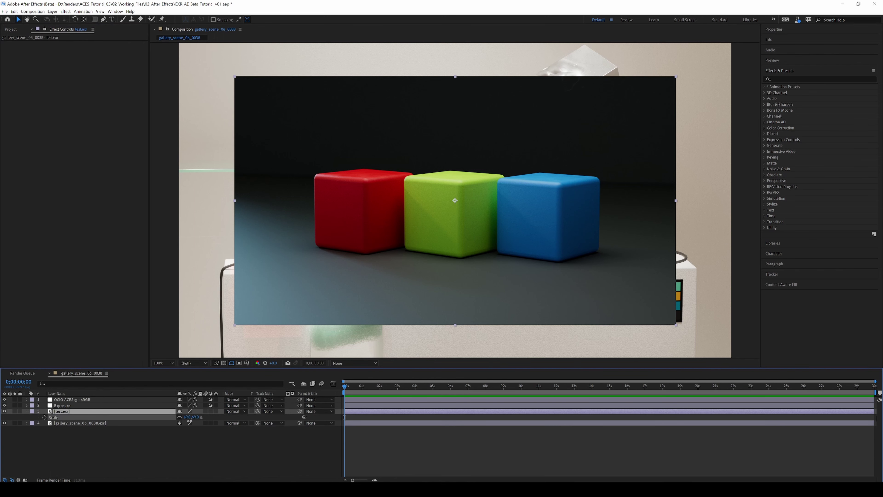
{"action": "left_click_drag", "start_coordinate": [190, 417], "coordinate": [165, 417]}
{"action": "left_click_drag", "start_coordinate": [417, 228], "coordinate": [407, 336]}
{"action": "left_click_drag", "start_coordinate": [188, 416], "coordinate": [184, 416]}
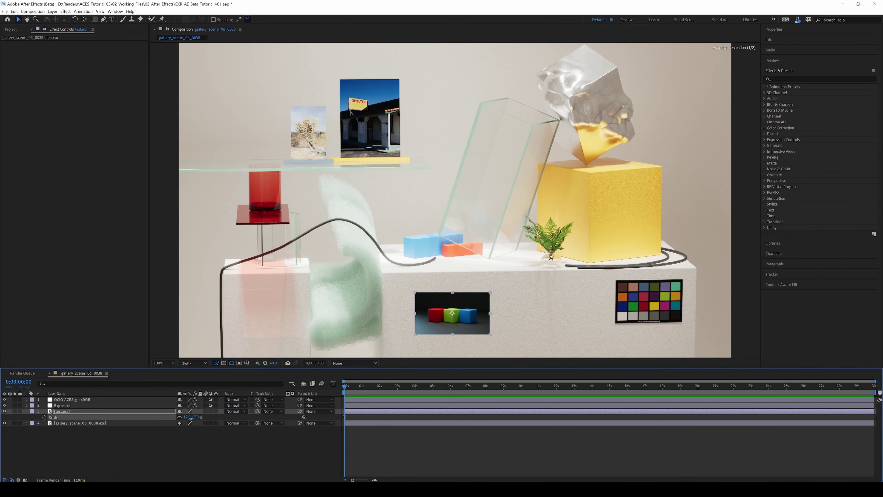
{"action": "left_click_drag", "start_coordinate": [475, 318], "coordinate": [453, 307]}
{"action": "left_click", "coordinate": [212, 435]}
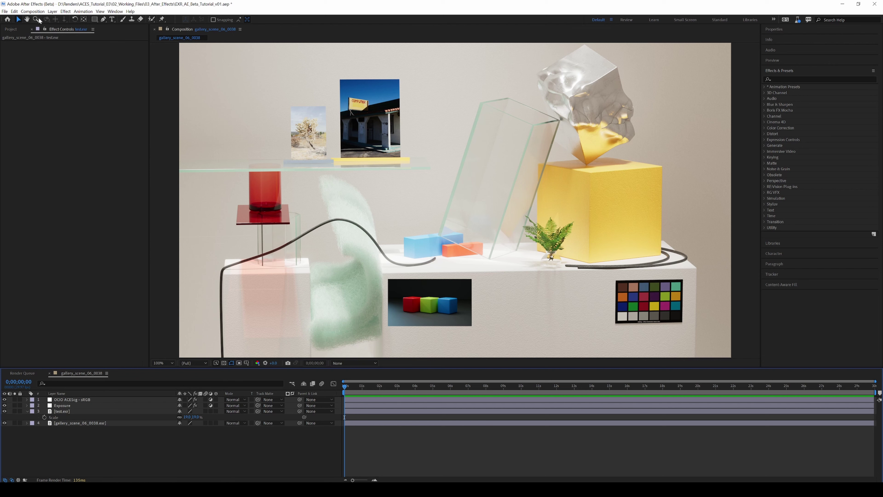
Set the project's working color space to None in the color settings.
{"action": "left_click", "coordinate": [5, 11]}
{"action": "mouse_move", "coordinate": [14, 11]}
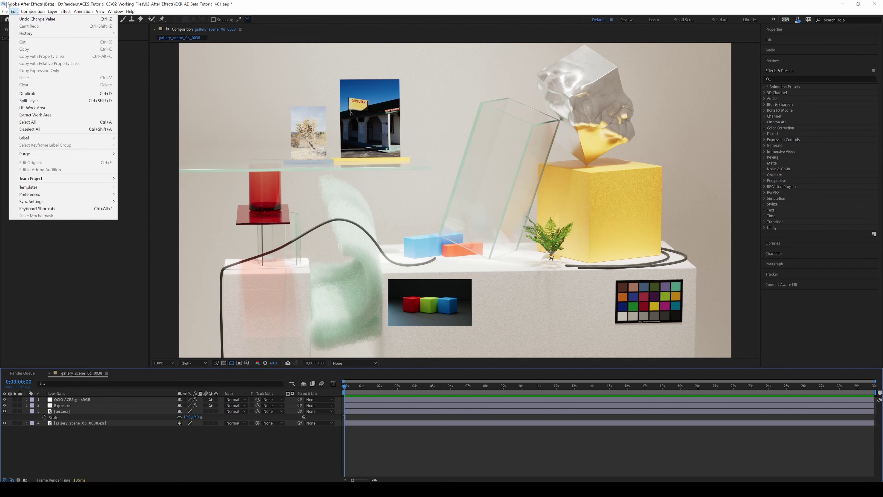
{"action": "left_click", "coordinate": [33, 250]}
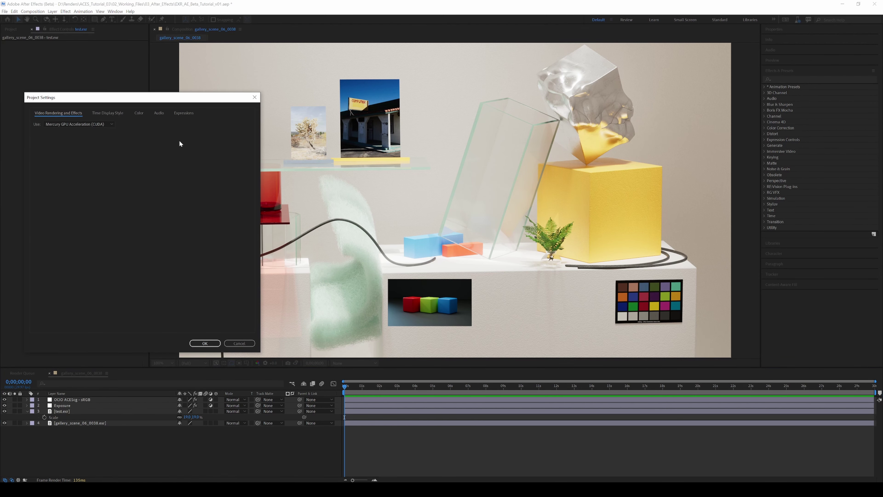
{"action": "left_click", "coordinate": [139, 113]}
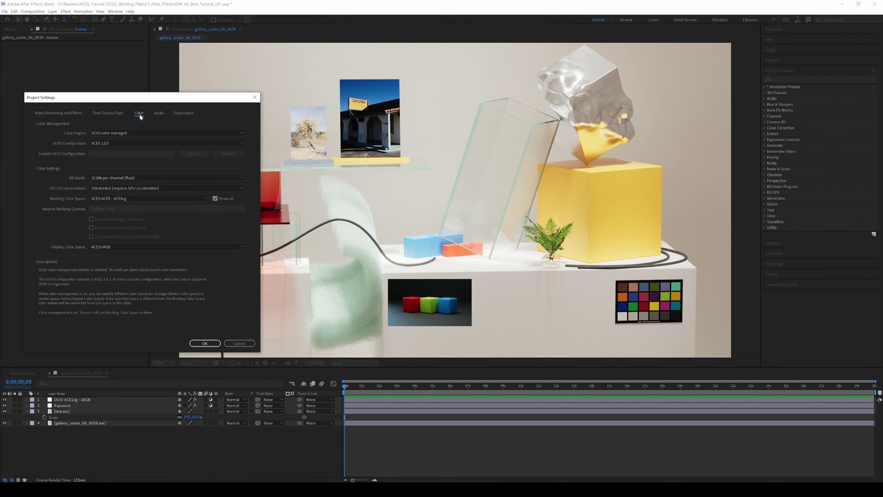
{"action": "left_click", "coordinate": [130, 198]}
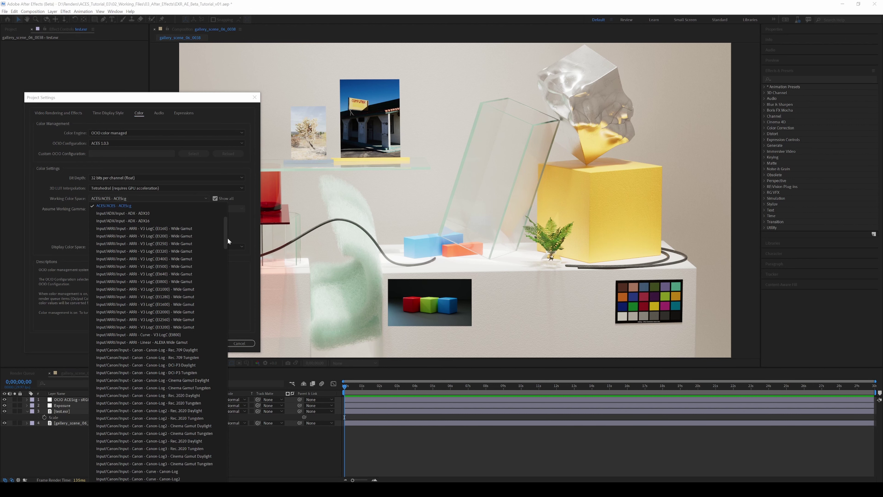
{"action": "scroll", "coordinate": [225, 233], "scroll_direction": "up", "scroll_amount": 3}
{"action": "left_click", "coordinate": [106, 205]}
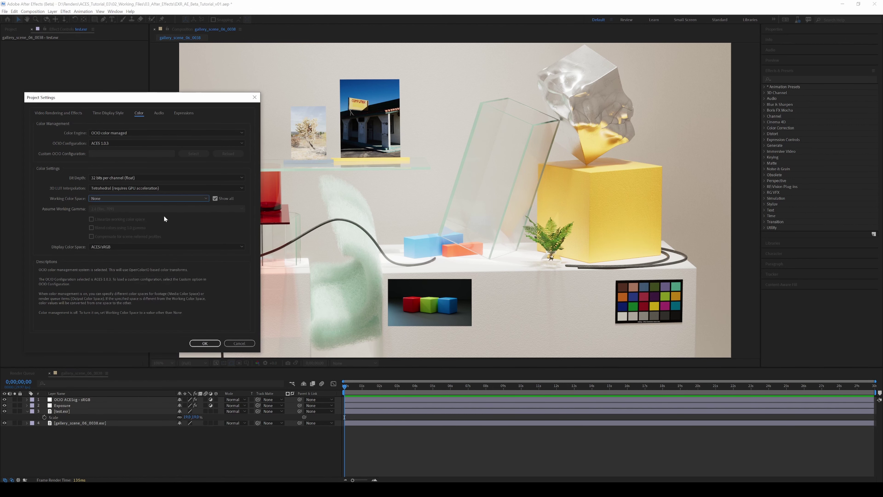
{"action": "left_click", "coordinate": [205, 343]}
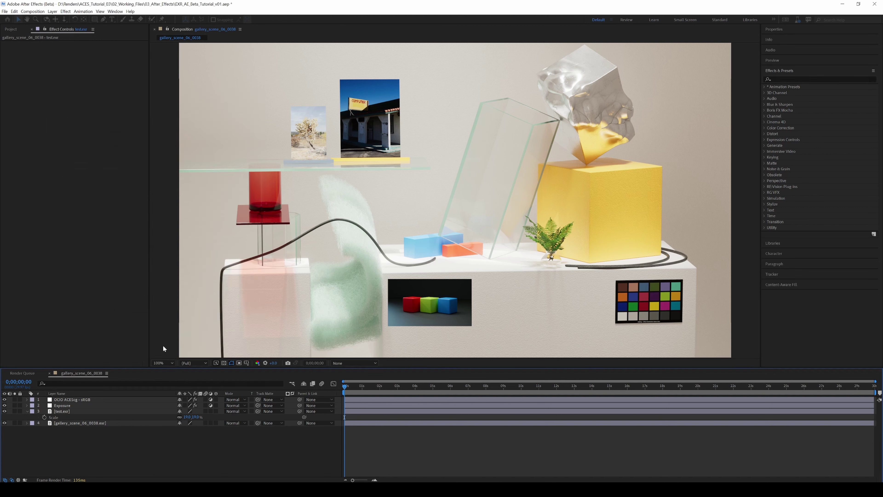
Add 2015_Iceland-00012.jpg to the composition as the topmost layer.
{"action": "left_click", "coordinate": [66, 399]}
{"action": "left_click", "coordinate": [65, 410]}
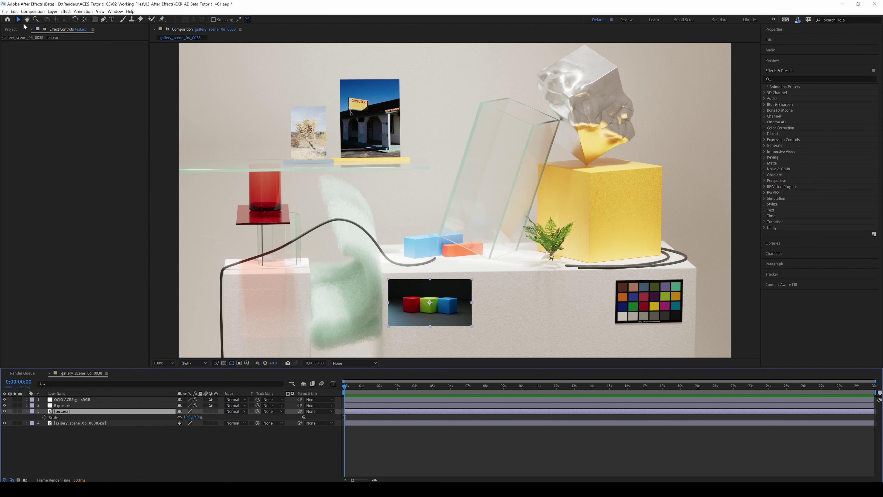
{"action": "left_click", "coordinate": [4, 29]}
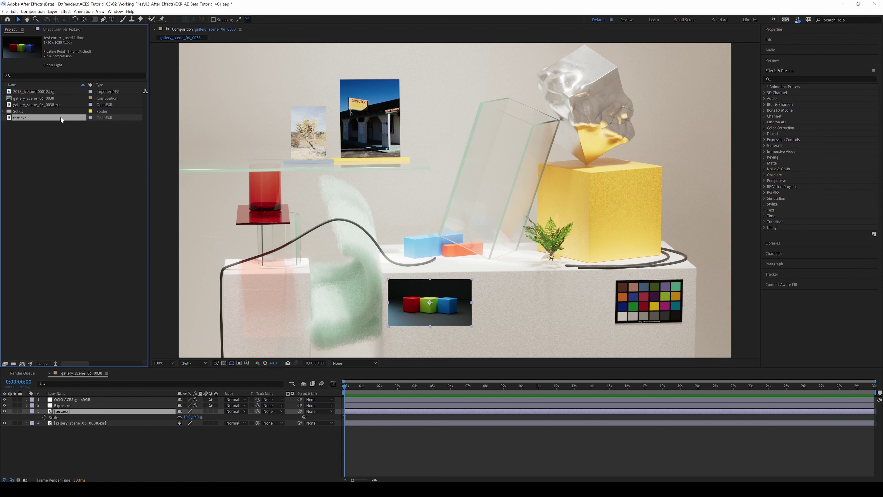
{"action": "left_click", "coordinate": [34, 92]}
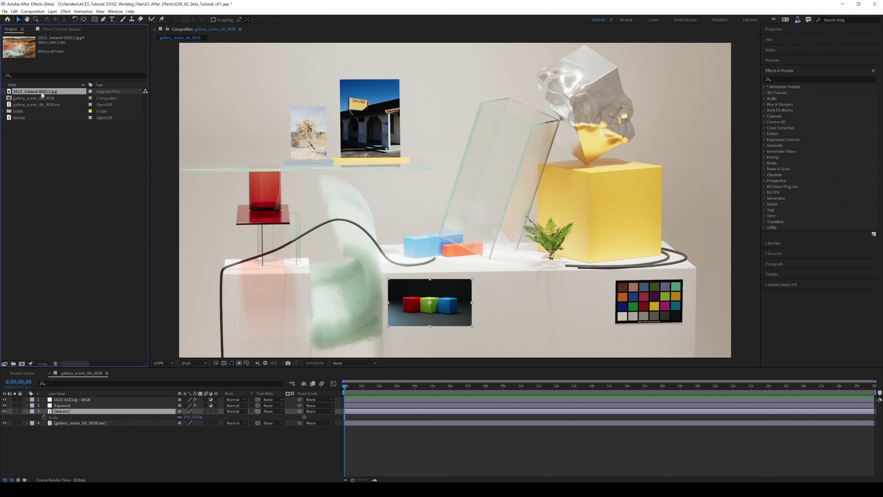
{"action": "left_click_drag", "start_coordinate": [55, 144], "coordinate": [96, 399]}
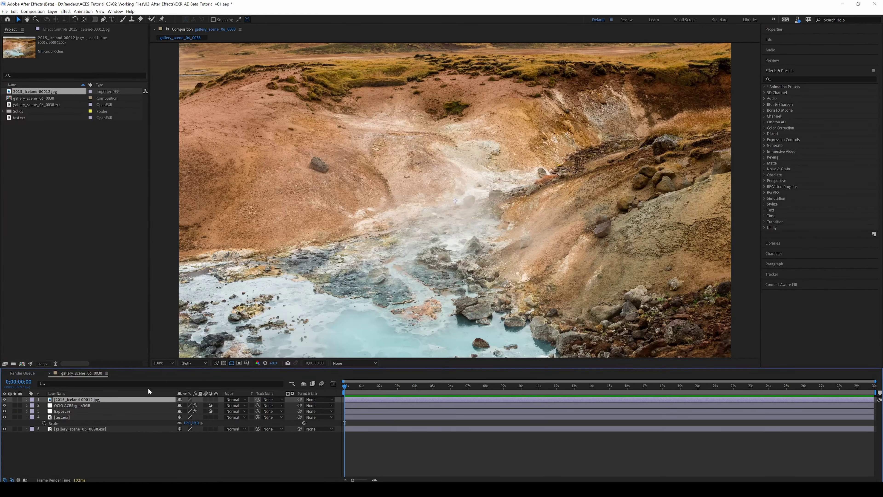
Scale the Iceland photo layer to 10% and place it just to the right of the cubes image.
{"action": "key", "text": "s"}
{"action": "left_click_drag", "start_coordinate": [203, 405], "coordinate": [172, 408]}
{"action": "left_click_drag", "start_coordinate": [463, 209], "coordinate": [523, 311]}
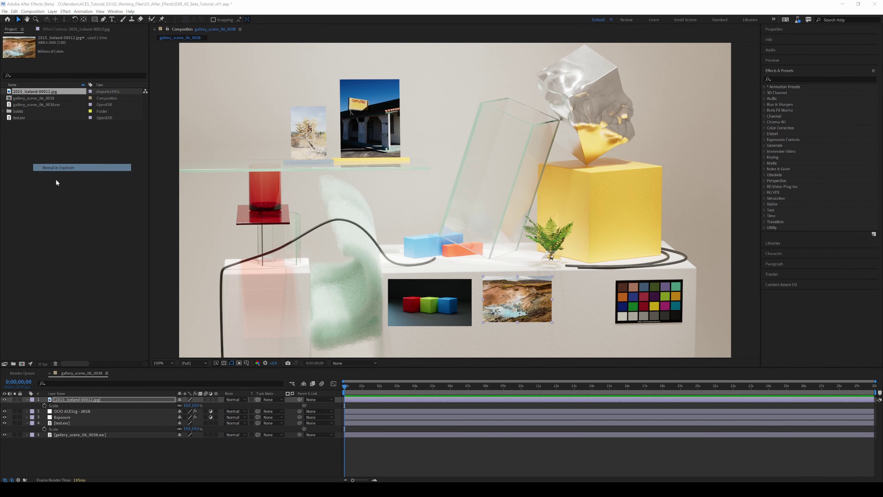
Reveal the Iceland photo's source file in Explorer and review its color interpretation settings without changing them.
{"action": "left_click_drag", "start_coordinate": [216, 104], "coordinate": [0, 195]}
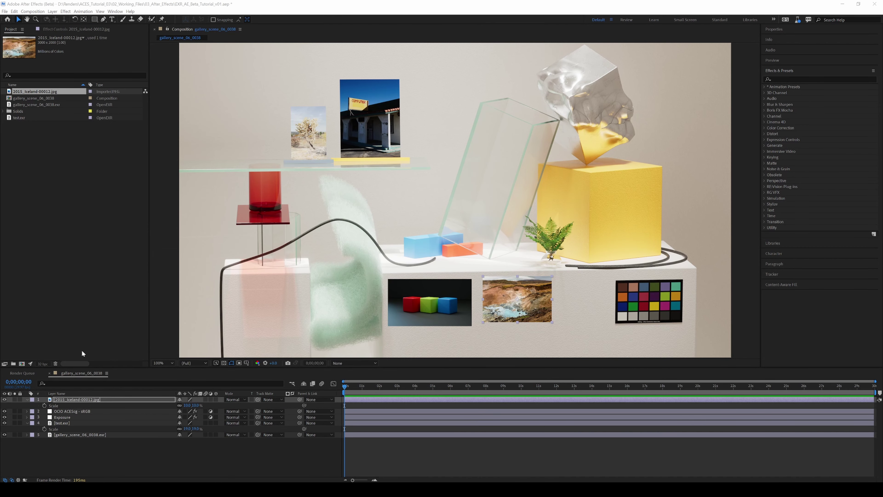
{"action": "left_click", "coordinate": [90, 399]}
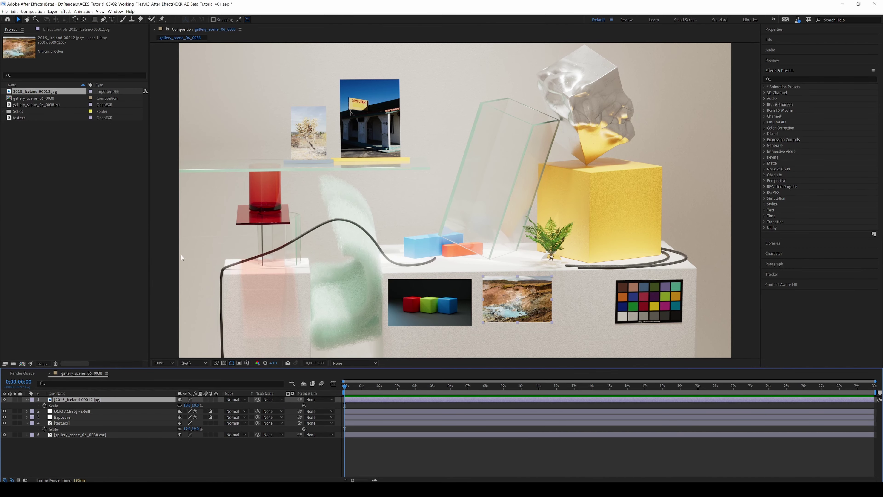
{"action": "right_click", "coordinate": [38, 90]}
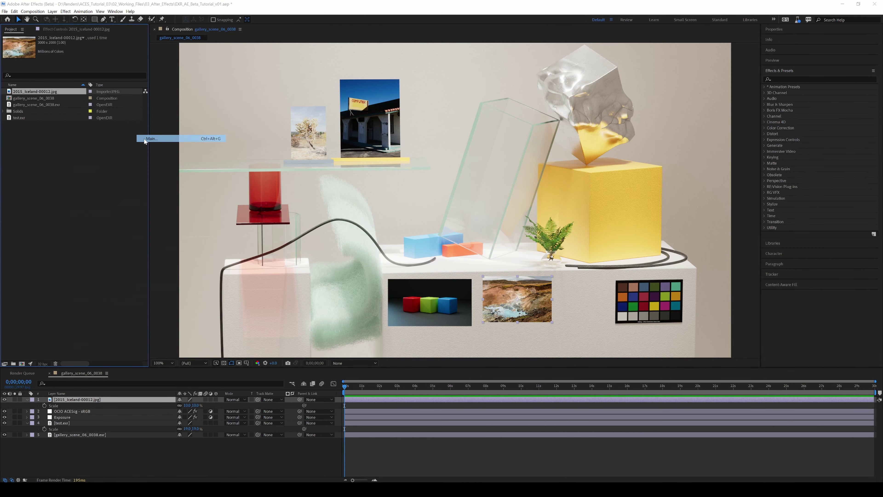
{"action": "left_click", "coordinate": [149, 138]}
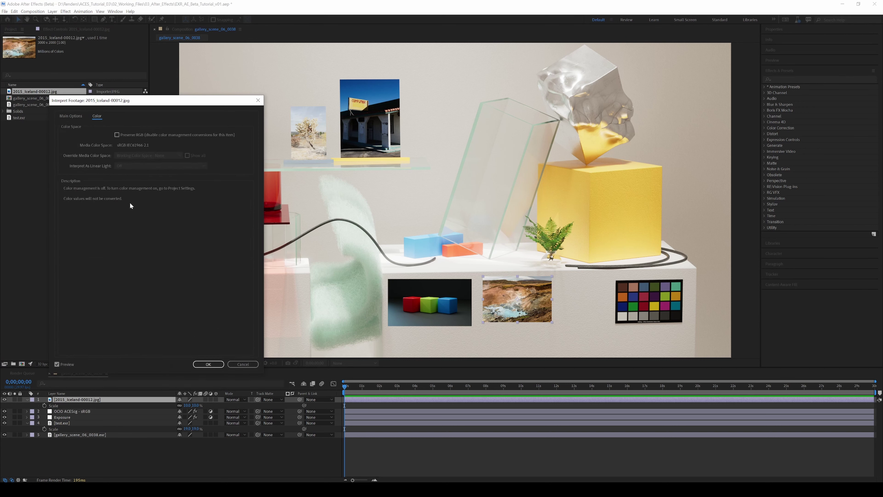
{"action": "left_click", "coordinate": [243, 364]}
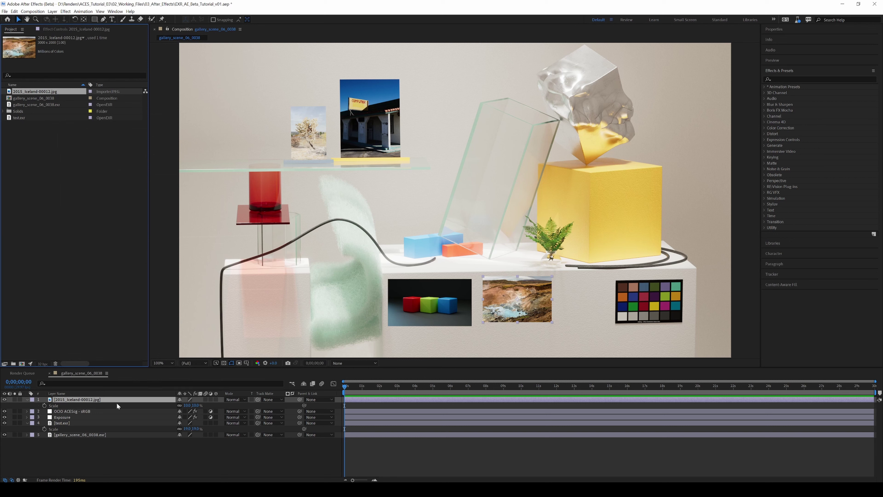
Move the Iceland photo layer below the Exposure layer and lower the adjustment's exposure to darken the composite.
{"action": "left_click_drag", "start_coordinate": [116, 402], "coordinate": [94, 420]}
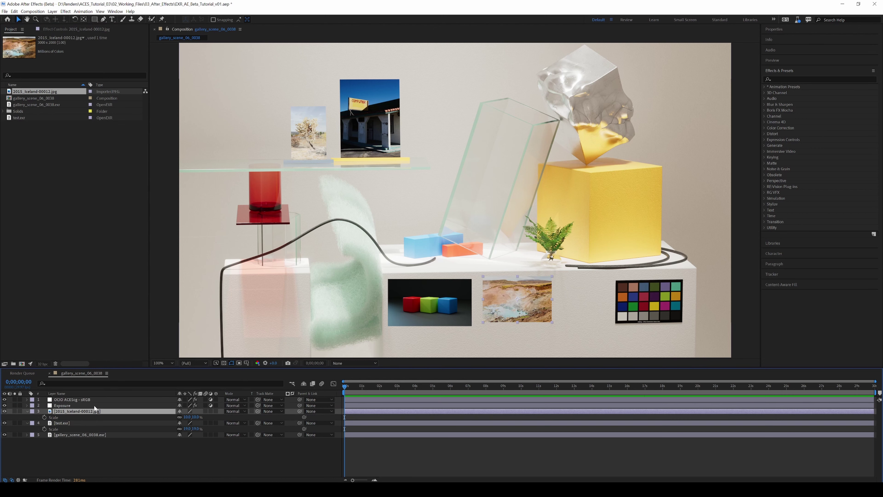
{"action": "left_click", "coordinate": [60, 407]}
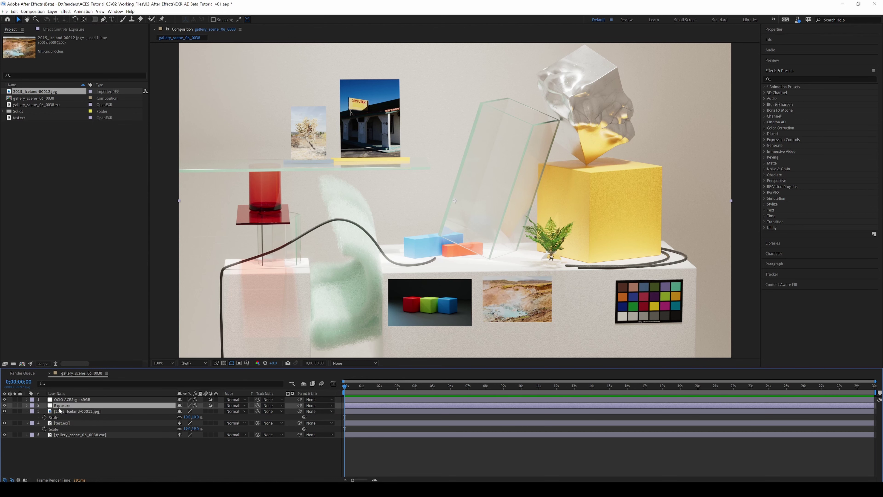
{"action": "left_click", "coordinate": [63, 30]}
{"action": "left_click_drag", "start_coordinate": [85, 61], "coordinate": [3, 65]}
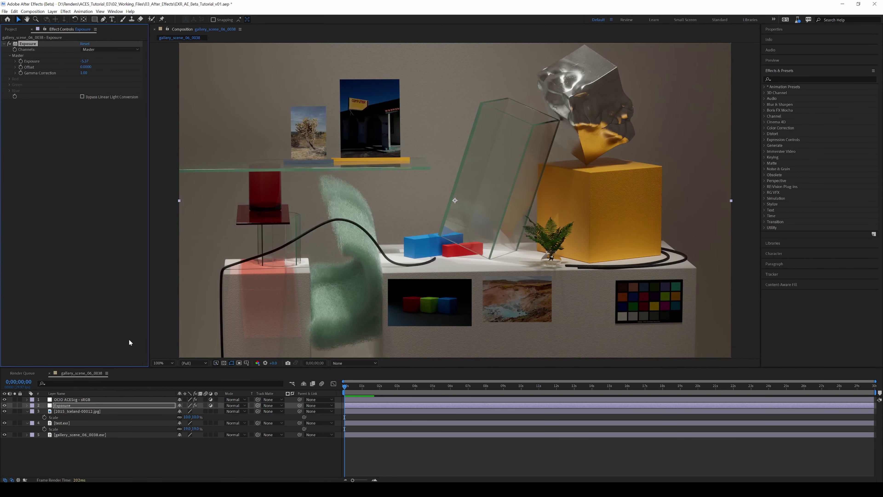
Find the OCIO Color Space Transform effect by searching for "ocio" and apply it to the Iceland photo layer.
{"action": "left_click", "coordinate": [71, 407]}
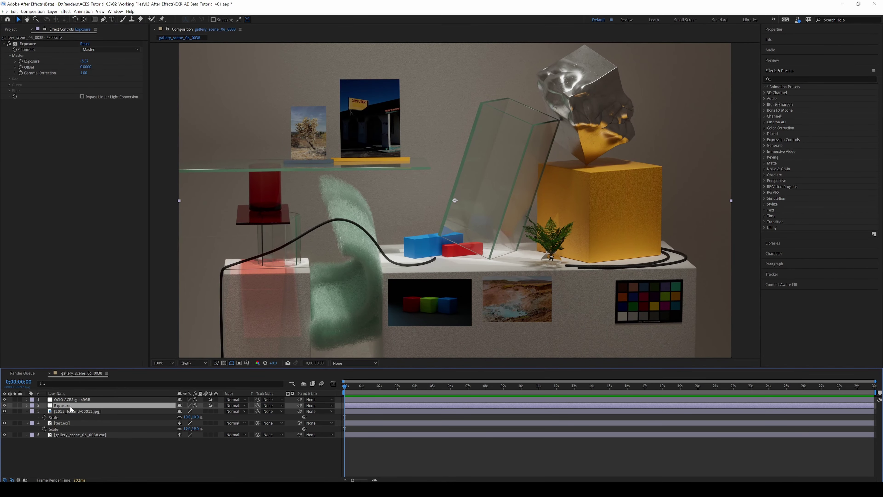
{"action": "left_click", "coordinate": [799, 80]}
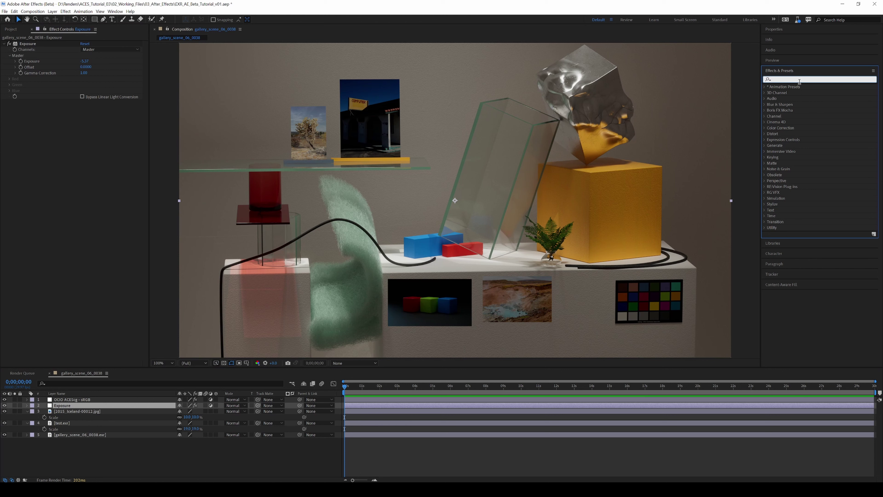
{"action": "type", "text": "ocio"}
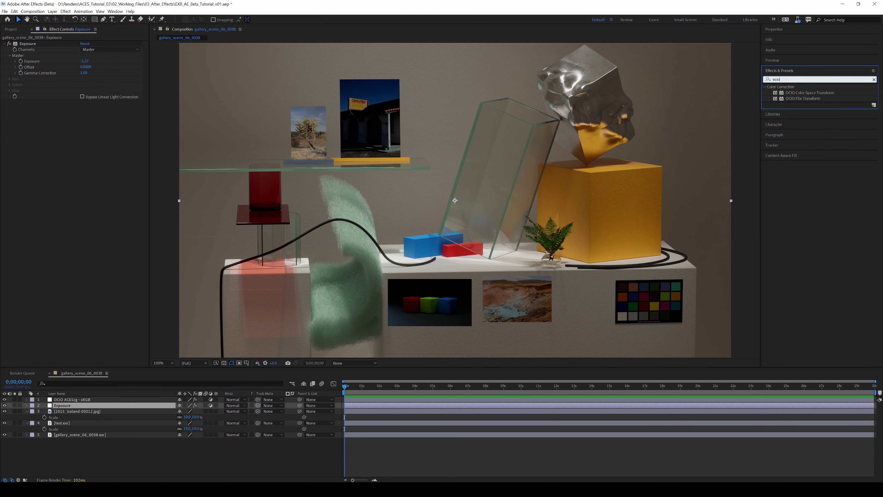
{"action": "left_click_drag", "start_coordinate": [810, 93], "coordinate": [87, 413]}
Convert the Iceland photo from matte_paint: Utility - sRGB - Texture to ACES/ACES - ACEScg in its color space transform.
{"action": "left_click", "coordinate": [133, 49]}
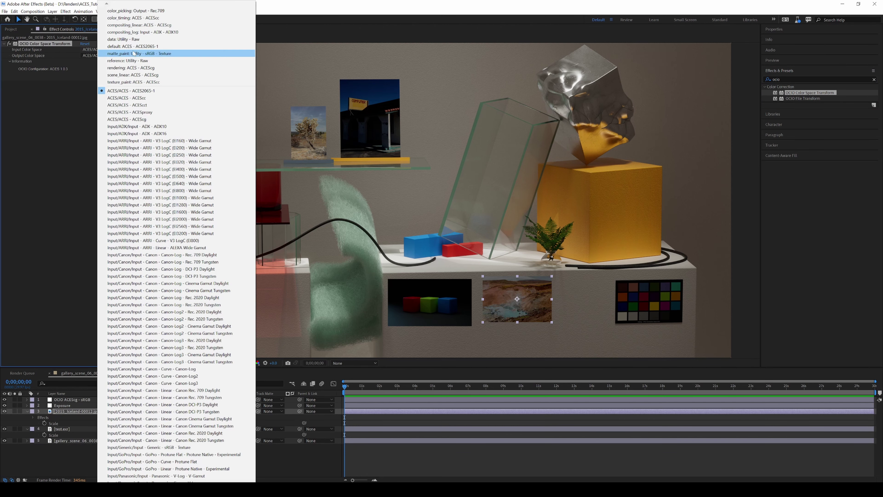
{"action": "left_click", "coordinate": [151, 56]}
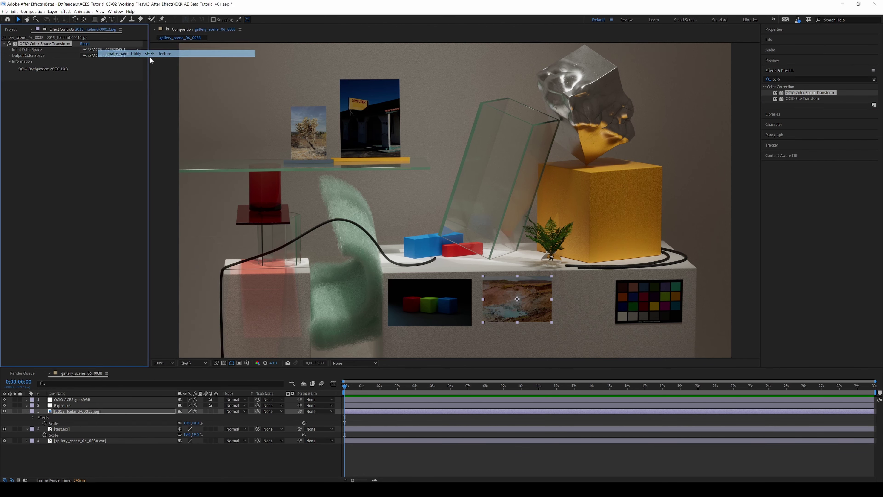
{"action": "left_click", "coordinate": [132, 52]}
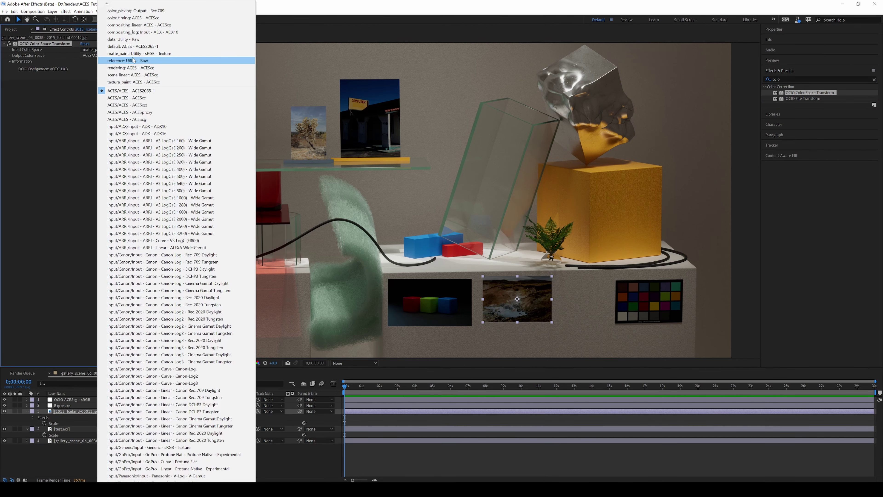
{"action": "left_click", "coordinate": [148, 120]}
{"action": "left_click", "coordinate": [165, 315]}
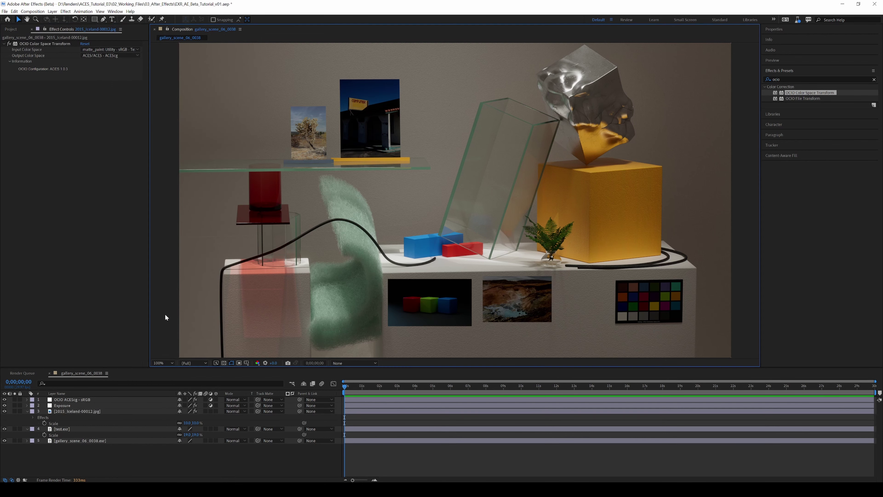
Hide the Exposure adjustment and compare the composited Iceland photo with the original 2015_Iceland-00012.jpg in the image viewer.
{"action": "left_click", "coordinate": [4, 405]}
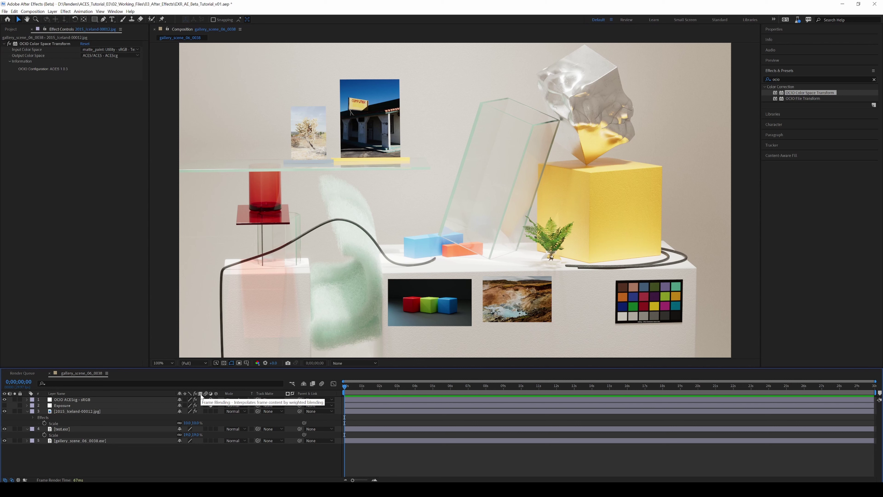
{"action": "key", "text": "alt+Tab"}
{"action": "left_click_drag", "start_coordinate": [90, 173], "coordinate": [324, 187]}
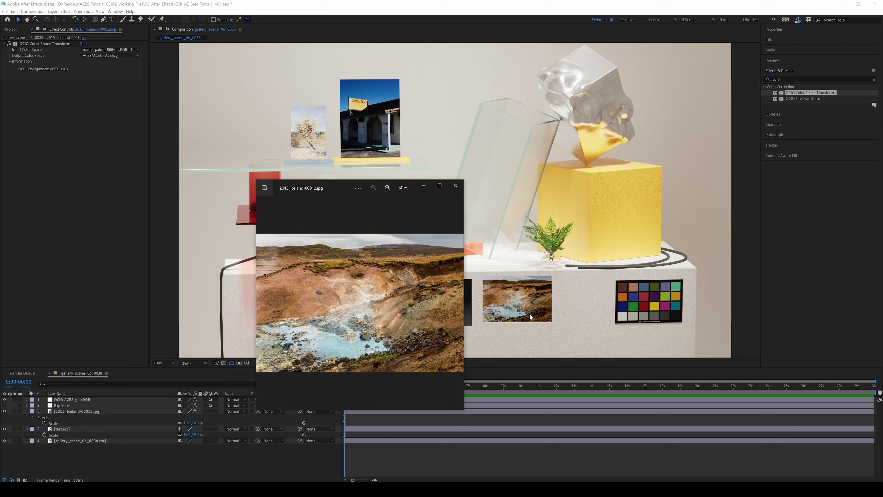
{"action": "left_click_drag", "start_coordinate": [330, 188], "coordinate": [0, 193]}
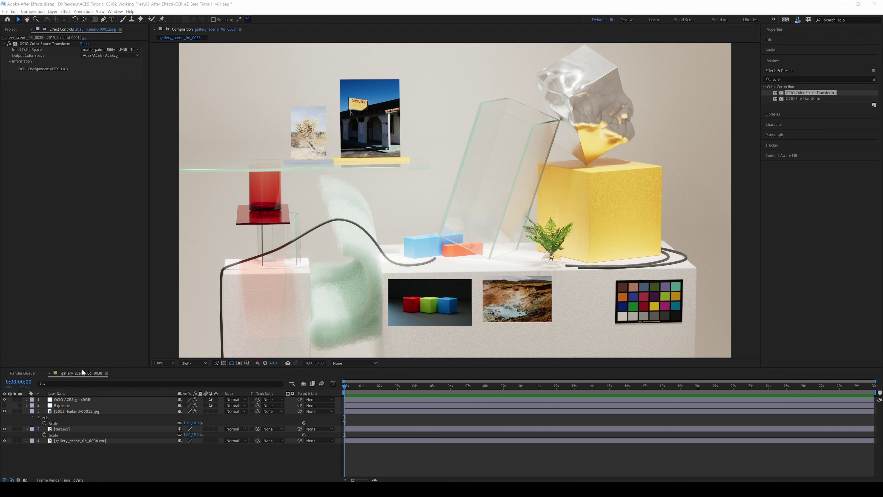
Show the Exposure adjustment again and raise its exposure to about -1.3 to brighten the composite.
{"action": "left_click", "coordinate": [63, 405]}
{"action": "left_click", "coordinate": [4, 405]}
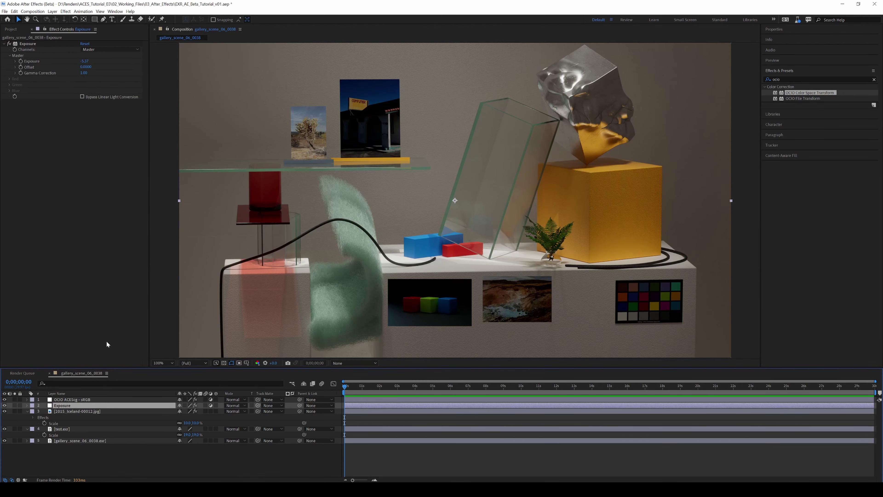
{"action": "left_click_drag", "start_coordinate": [84, 61], "coordinate": [222, 61]}
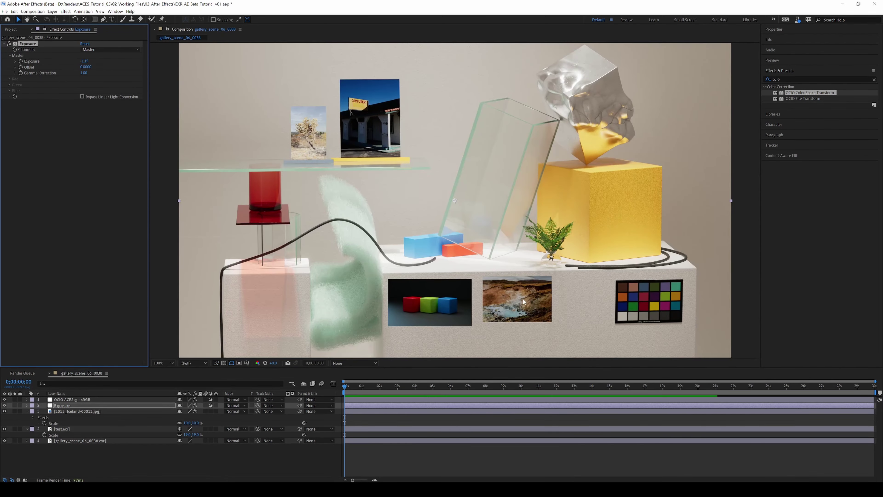
Hide the Exposure adjustment and set the input color space of the Iceland photo's color space transform to Output/Output - sRGB.
{"action": "left_click", "coordinate": [72, 410]}
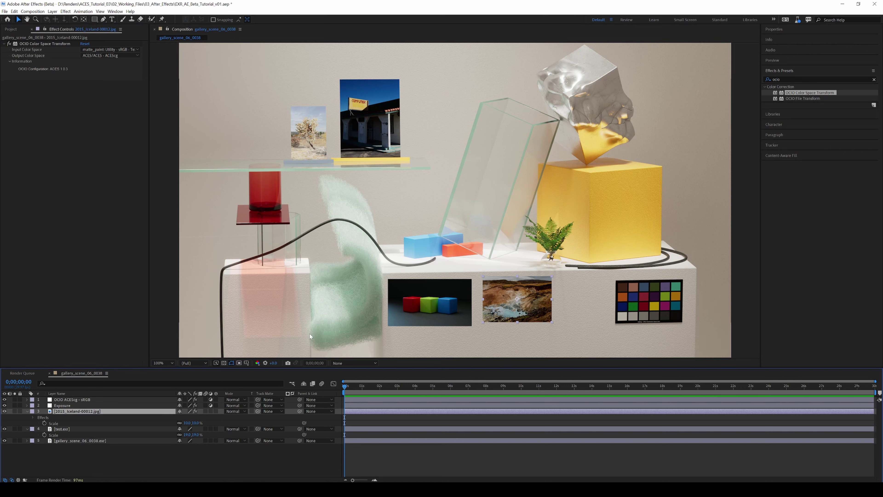
{"action": "left_click", "coordinate": [10, 409]}
{"action": "left_click", "coordinate": [4, 405]}
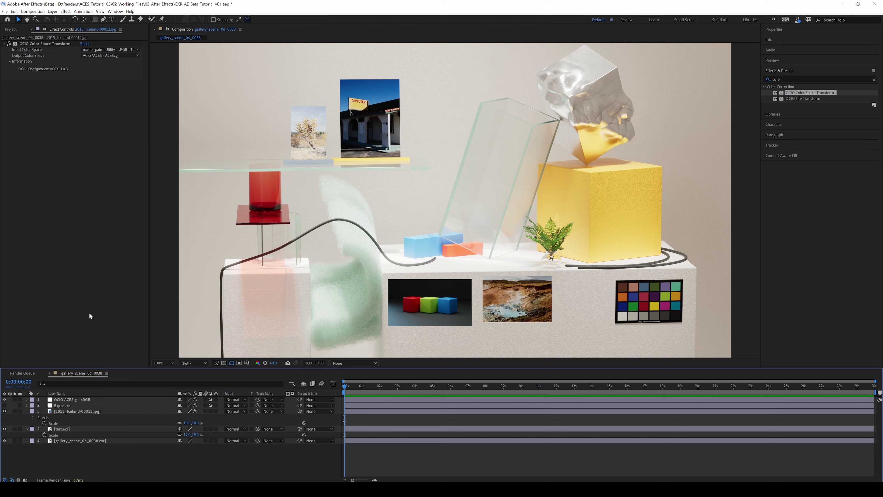
{"action": "left_click", "coordinate": [138, 49]}
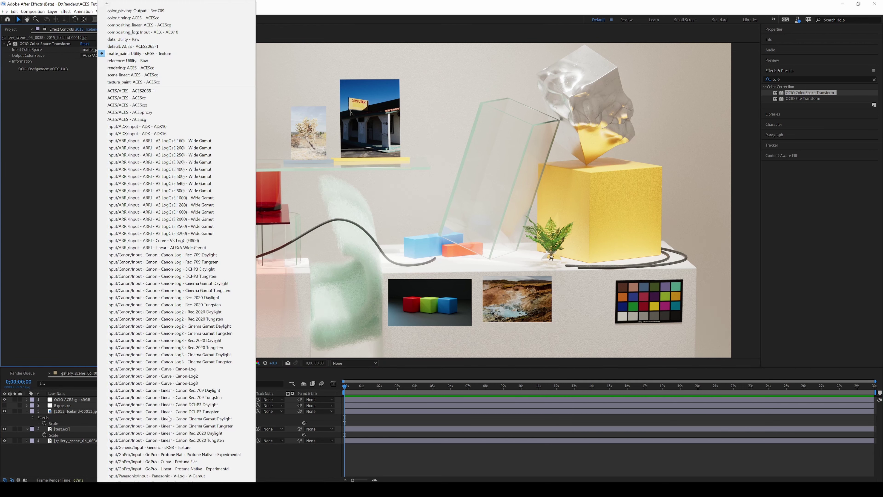
{"action": "left_click", "coordinate": [165, 442]}
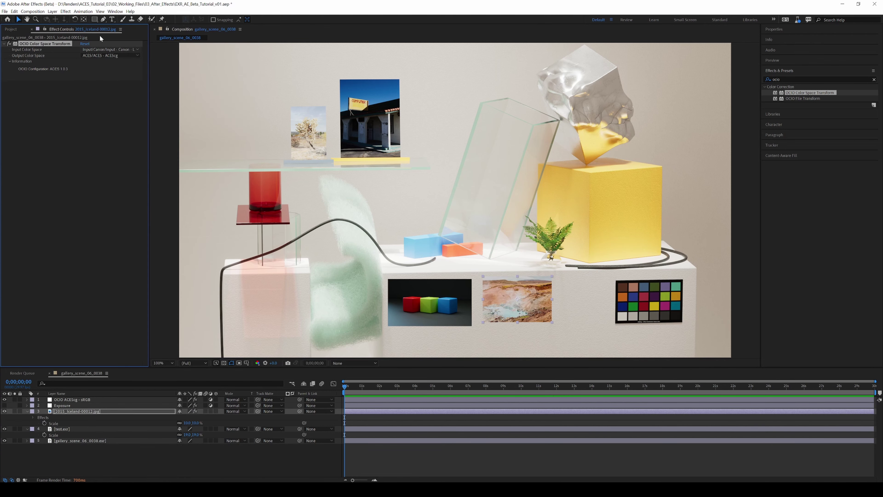
{"action": "left_click", "coordinate": [119, 49]}
{"action": "scroll", "coordinate": [174, 244], "scroll_direction": "down", "scroll_amount": 5}
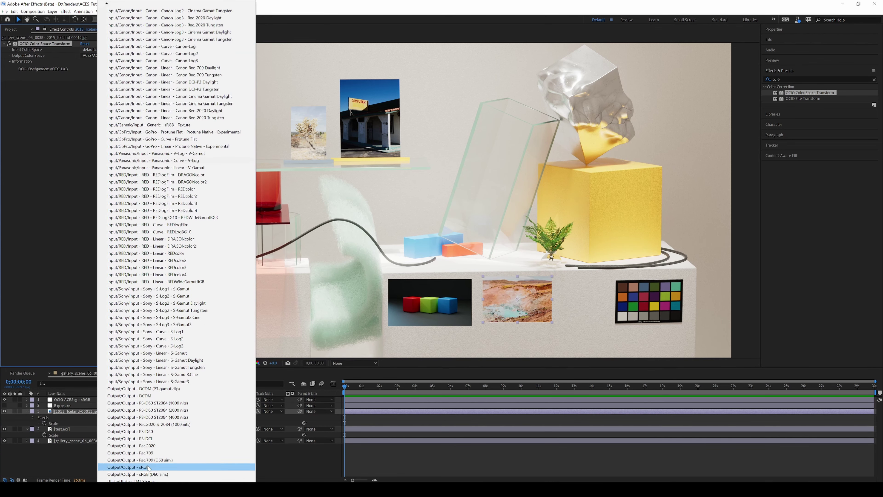
{"action": "left_click", "coordinate": [146, 467]}
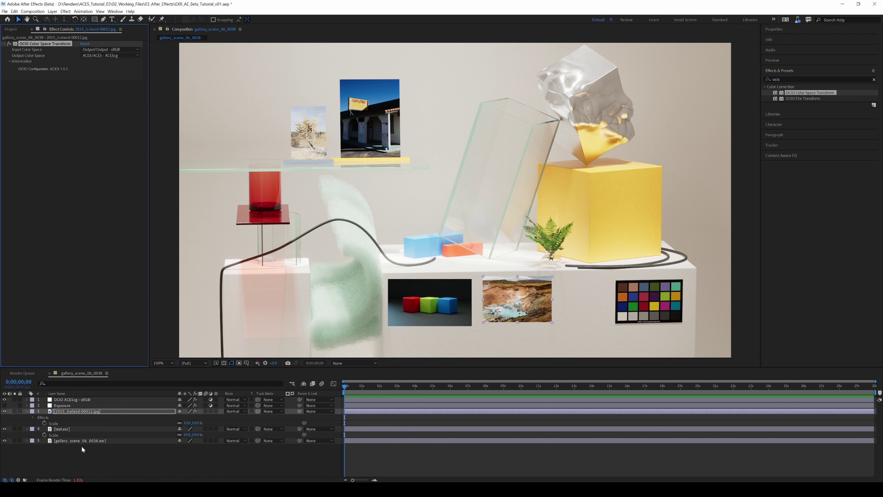
{"action": "left_click", "coordinate": [181, 324]}
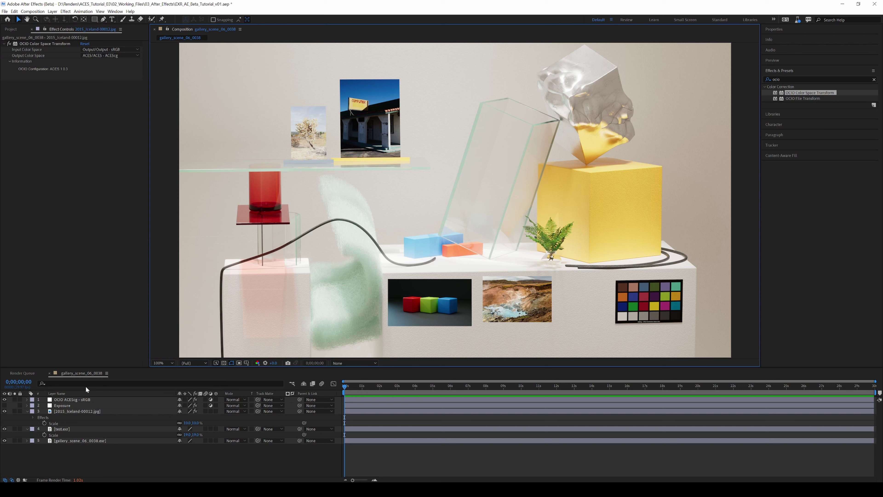
Review the color space transform settings on the OCIO ACEScg - sRGB adjustment layer.
{"action": "left_click", "coordinate": [94, 400]}
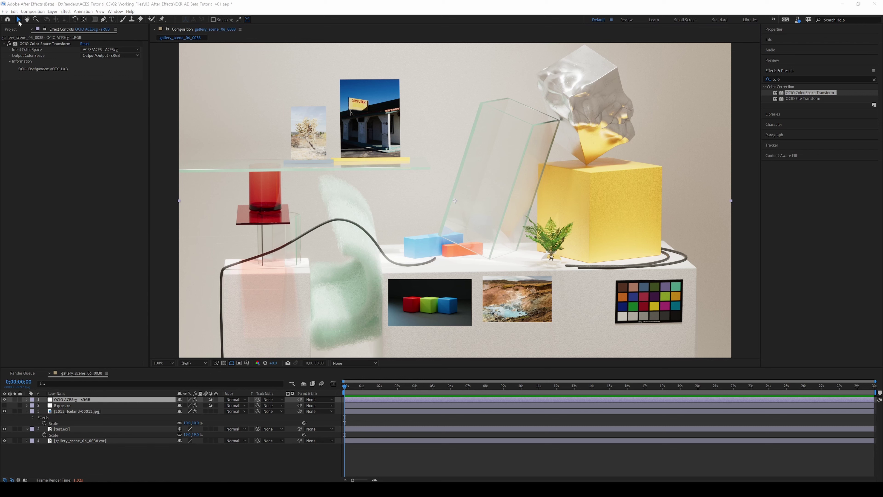
{"action": "left_click", "coordinate": [5, 11]}
{"action": "left_click", "coordinate": [5, 11]}
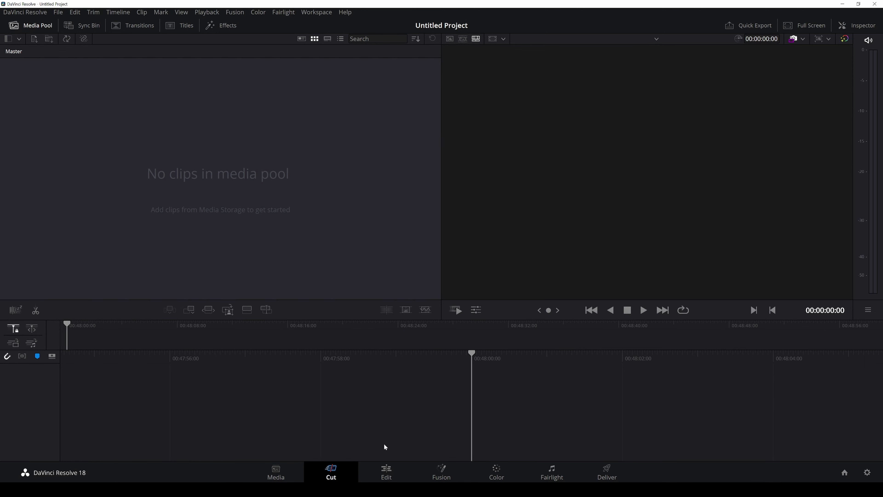
Switch to DaVinci Resolve and open the untitled project's settings, shifting the dialog aside.
{"action": "left_click", "coordinate": [867, 472]}
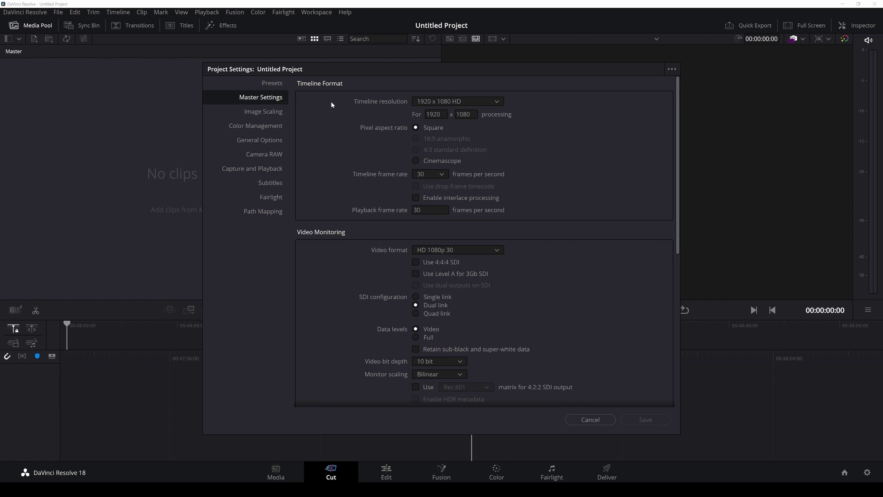
{"action": "left_click_drag", "start_coordinate": [333, 72], "coordinate": [288, 63]}
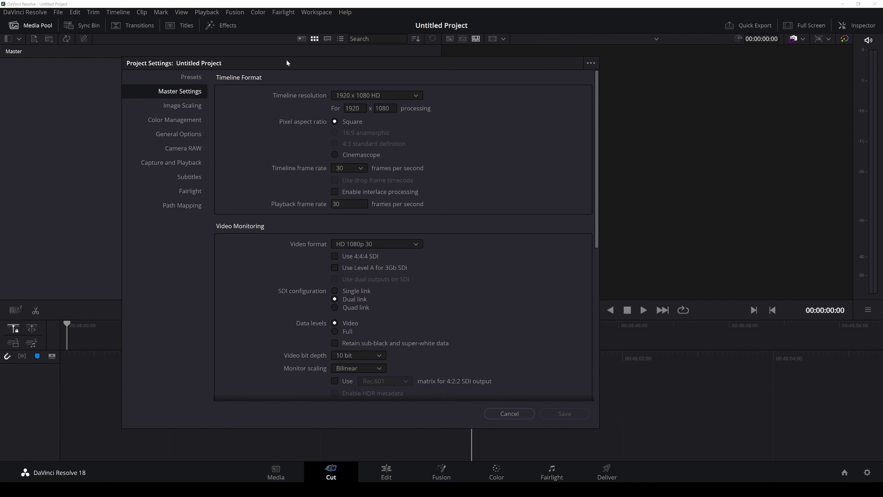
Set the project's color science to ACEScct in the color management settings.
{"action": "left_click", "coordinate": [177, 121]}
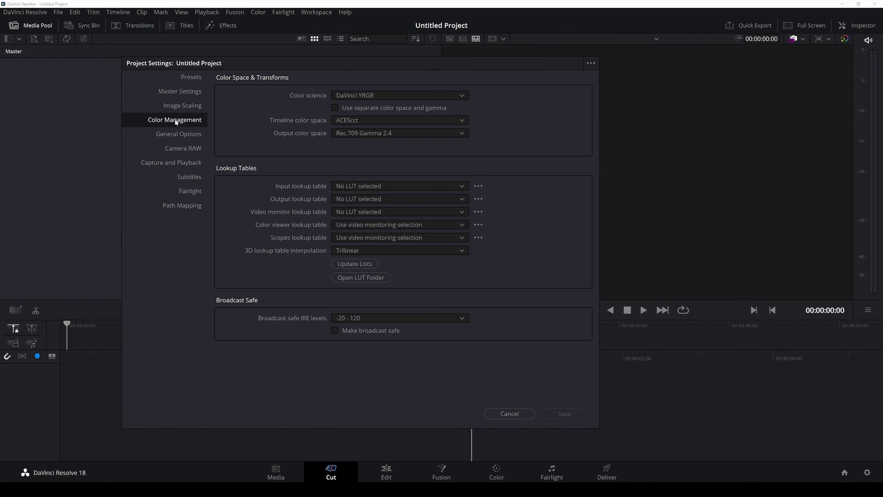
{"action": "left_click", "coordinate": [364, 95]}
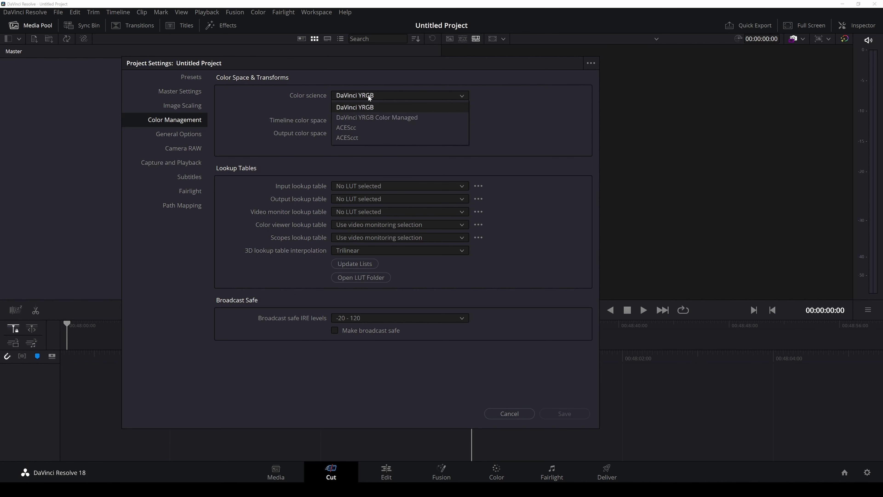
{"action": "left_click", "coordinate": [356, 139]}
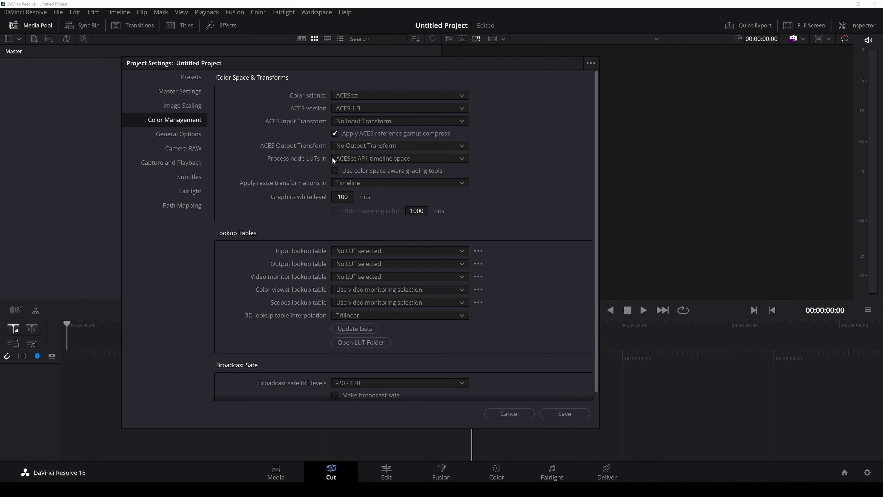
{"action": "left_click", "coordinate": [361, 159]}
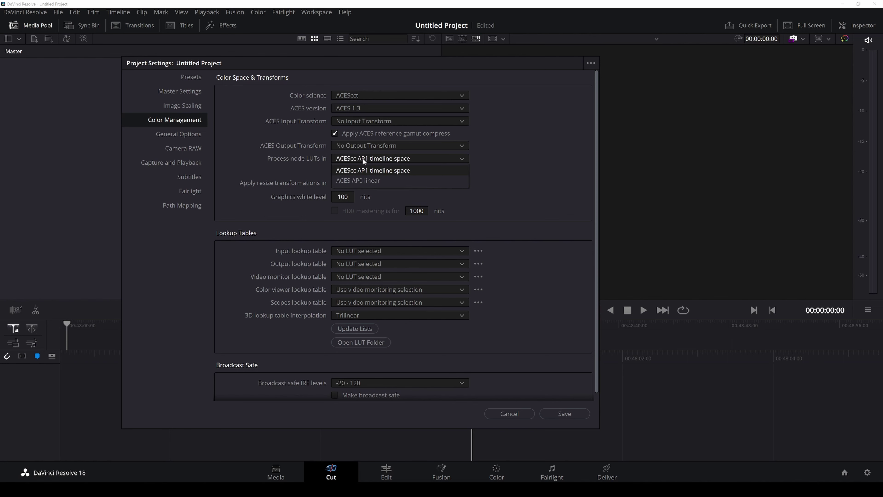
{"action": "left_click", "coordinate": [273, 155]}
{"action": "left_click", "coordinate": [362, 145]}
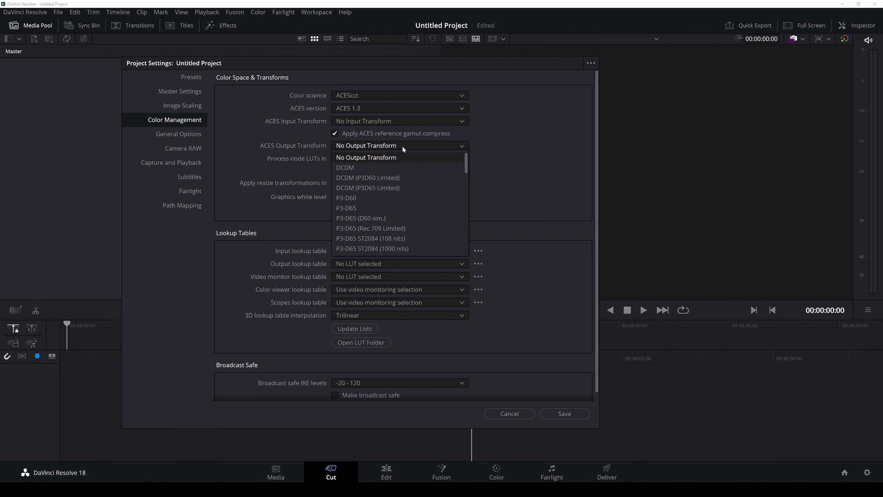
{"action": "left_click", "coordinate": [291, 147]}
Set the ACES Input Transform to ARRI LogC3 and the ACES Output Transform to Rec.709.
{"action": "left_click", "coordinate": [355, 121]}
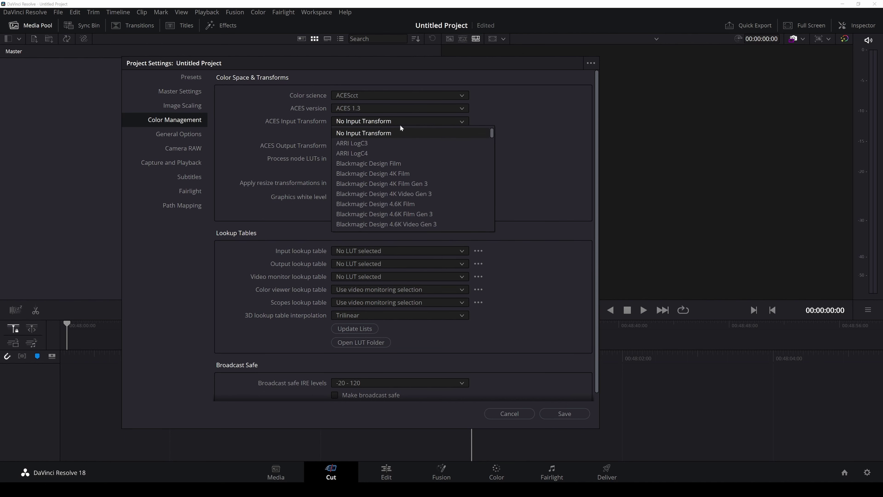
{"action": "left_click", "coordinate": [376, 144]}
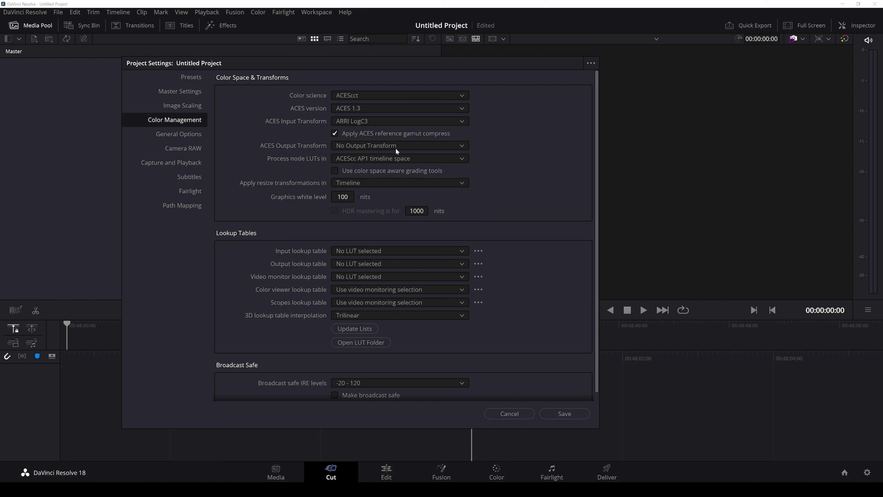
{"action": "left_click", "coordinate": [388, 146]}
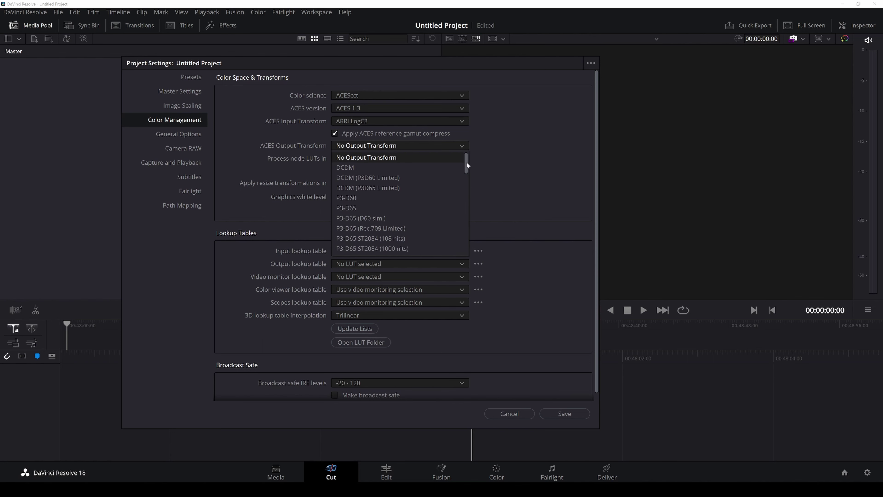
{"action": "left_click_drag", "start_coordinate": [466, 161], "coordinate": [471, 189]}
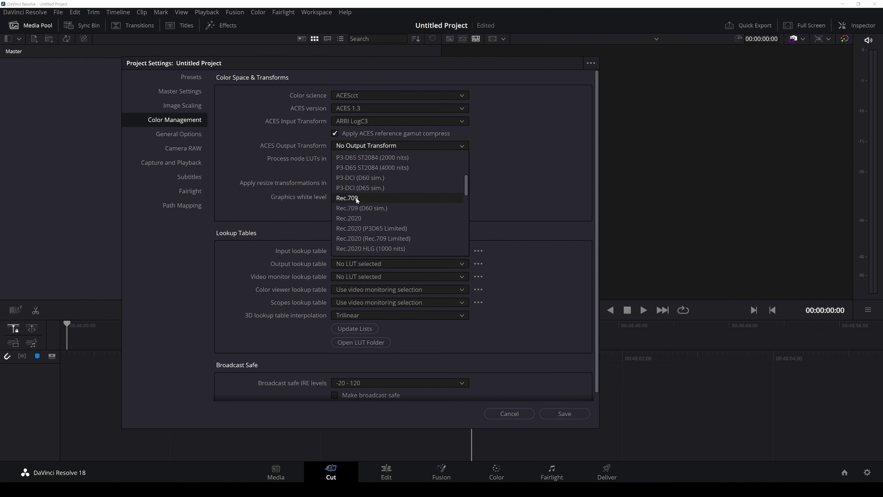
{"action": "left_click", "coordinate": [355, 196]}
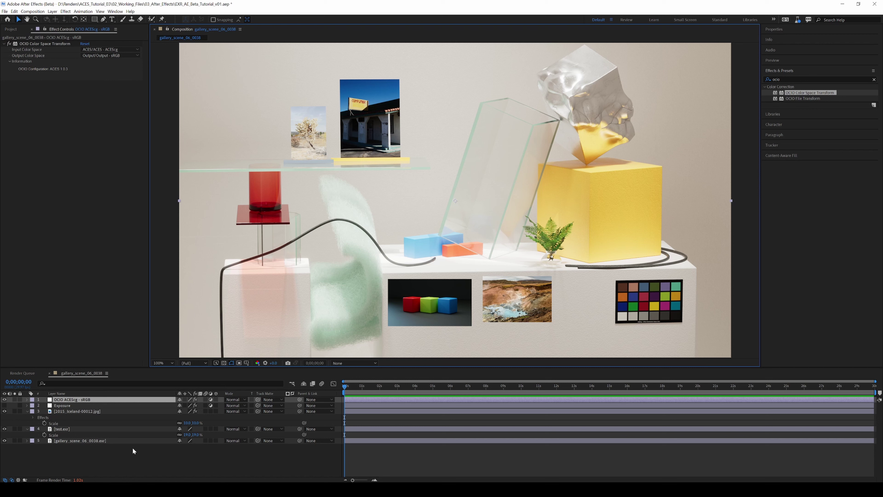
Add an adjustment layer directly above the Exposure layer and name it CC.
{"action": "left_click", "coordinate": [77, 411]}
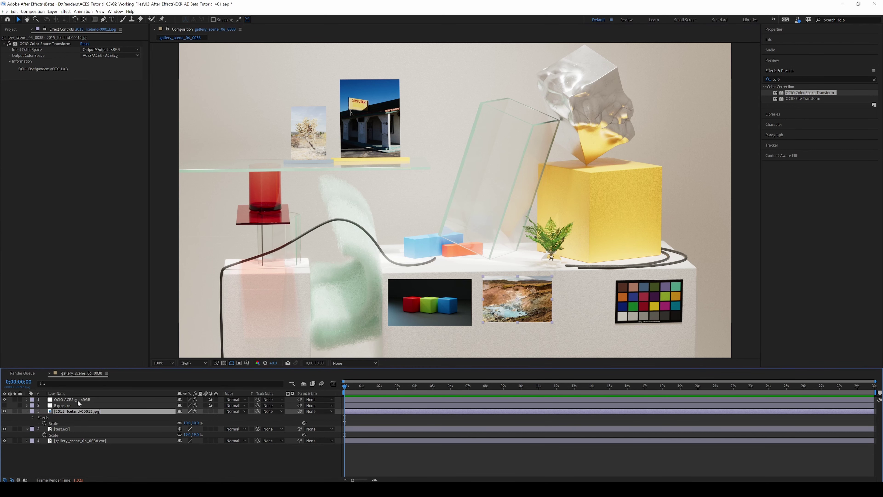
{"action": "left_click", "coordinate": [85, 399]}
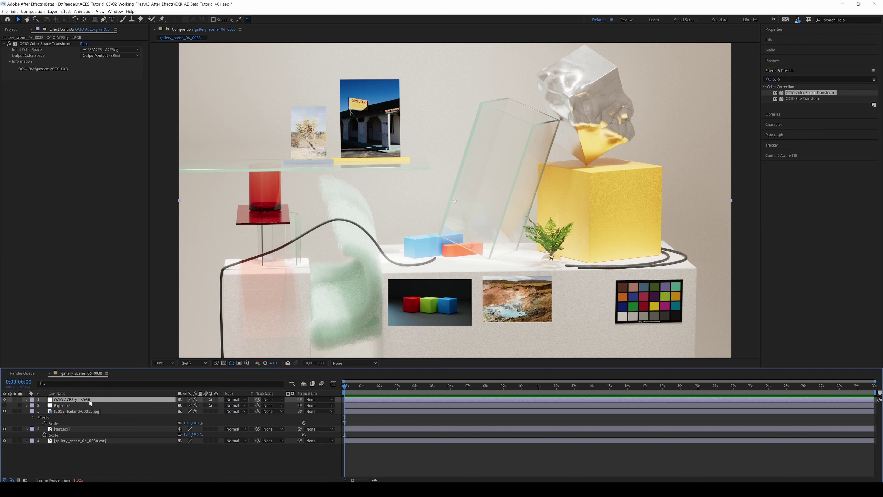
{"action": "left_click", "coordinate": [78, 405]}
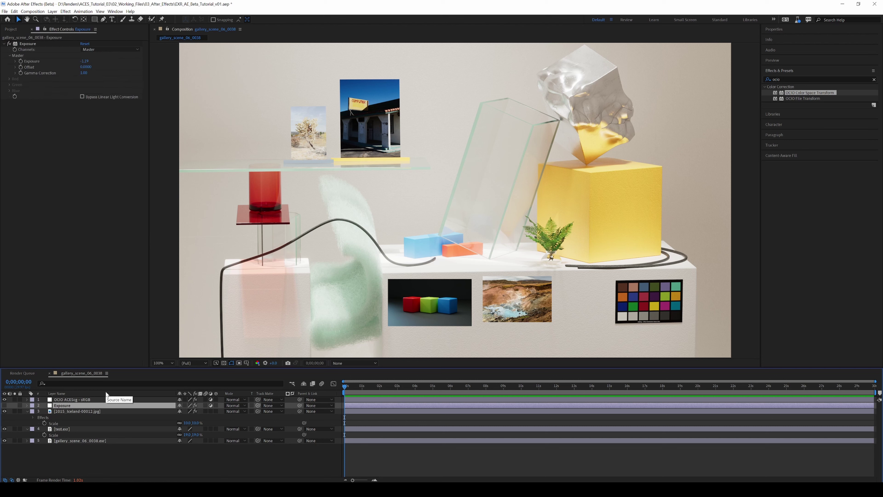
{"action": "key", "text": "ctrl+alt+y"}
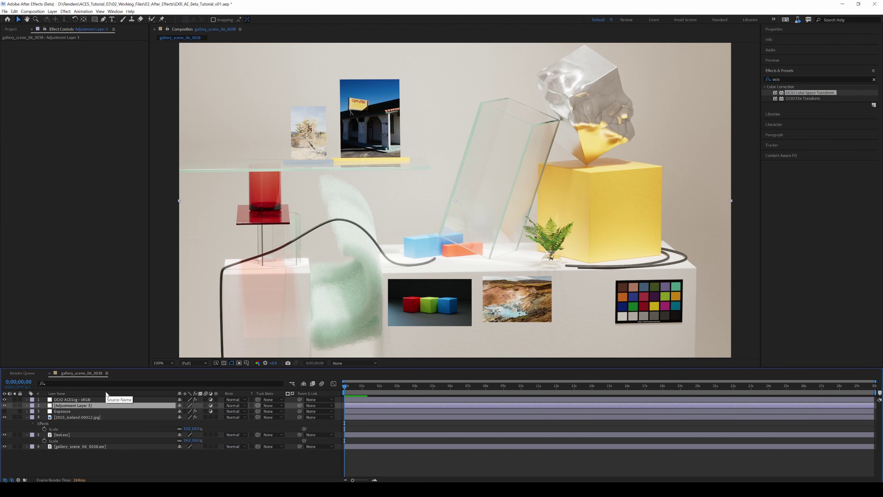
{"action": "key", "text": "Return"}
{"action": "type", "text": "CC"}
{"action": "key", "text": "Return"}
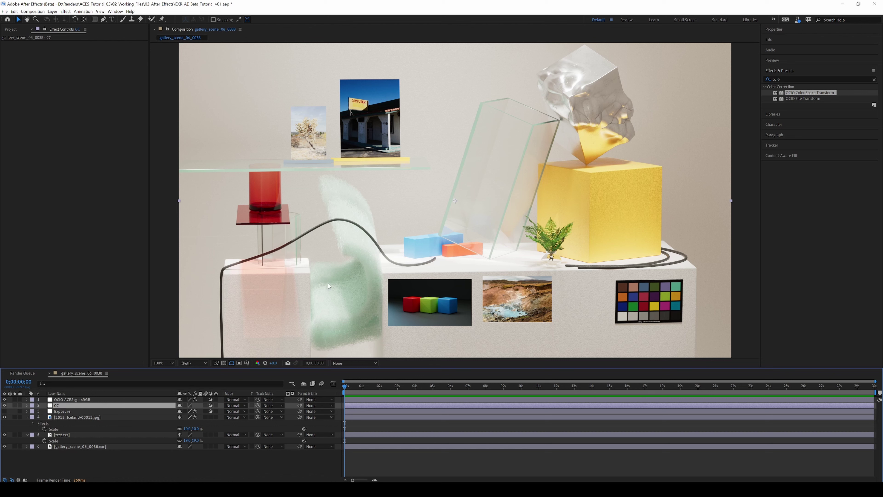
Find the Lumetri Color effect and apply it to the CC adjustment layer.
{"action": "key", "text": "ctrl+5"}
{"action": "type", "text": "lumet"}
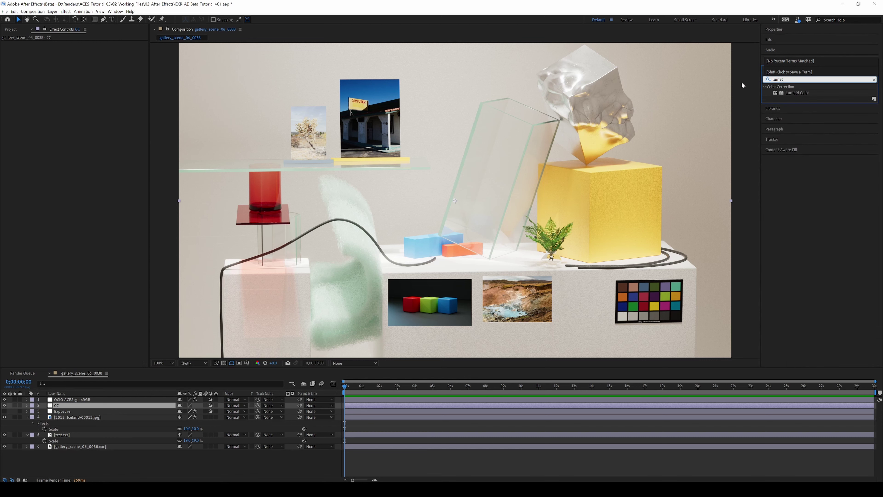
{"action": "left_click_drag", "start_coordinate": [798, 93], "coordinate": [89, 406]}
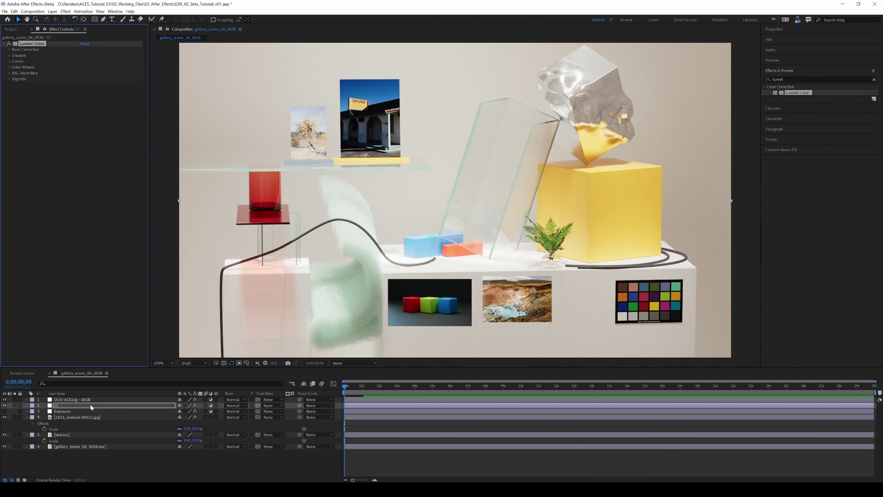
Rename the topmost OCIO adjustment layer as "OCIO ACEScg - ACEScct".
{"action": "left_click", "coordinate": [76, 399]}
{"action": "key", "text": "Return"}
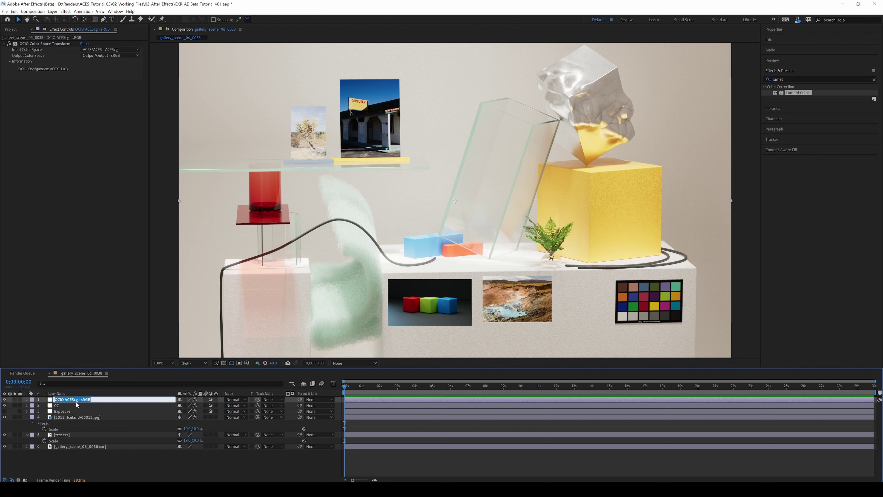
{"action": "left_click_drag", "start_coordinate": [83, 400], "coordinate": [80, 401]}
{"action": "type", "text": "ACES"}
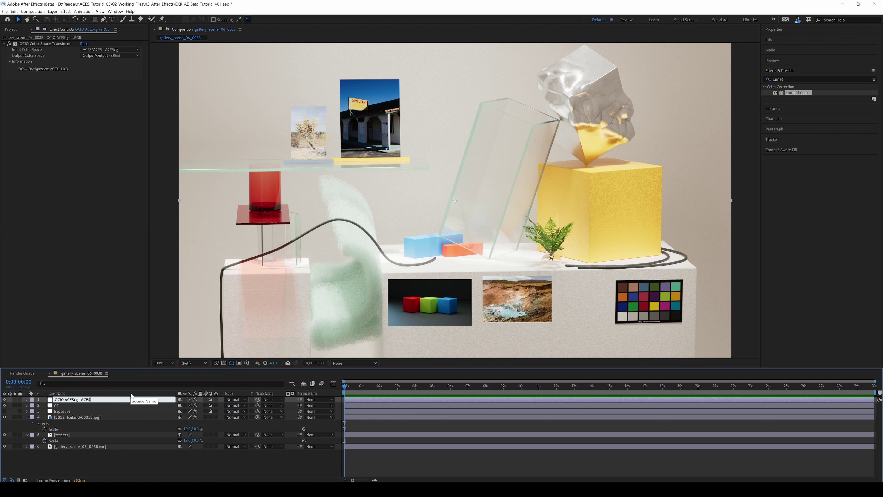
{"action": "type", "text": "cct"}
{"action": "key", "text": "Return"}
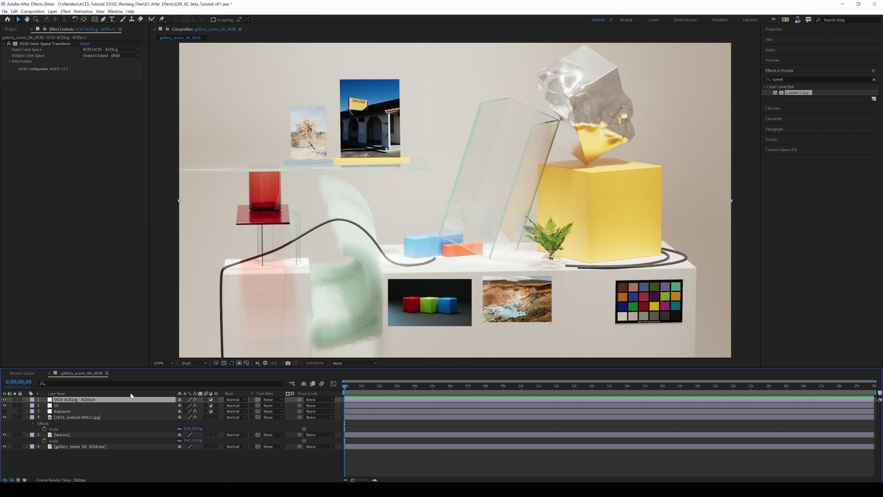
Duplicate the OCIO ACEScg - ACEScct layer and rename the copy as "OCIO ACEScct - sRGB".
{"action": "key", "text": "ctrl+d"}
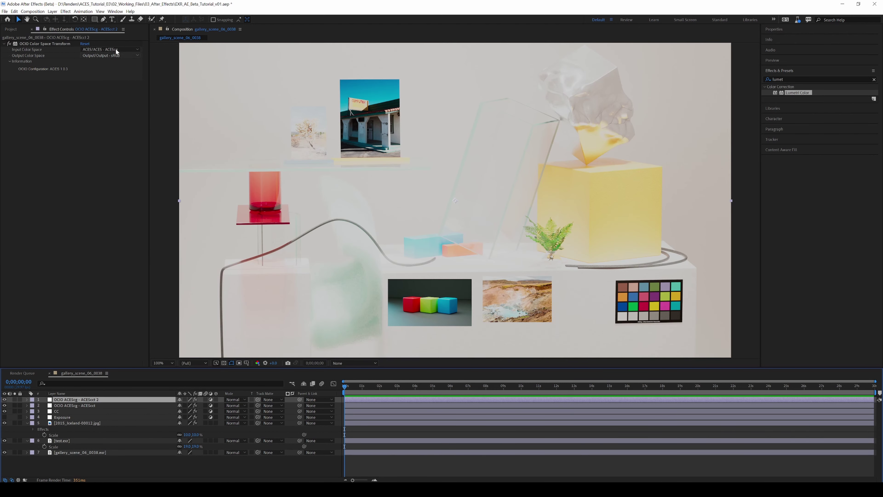
{"action": "left_click", "coordinate": [86, 405]}
{"action": "left_click", "coordinate": [101, 399]}
{"action": "key", "text": "Return"}
{"action": "type", "text": "OCIO ACEScct - s"}
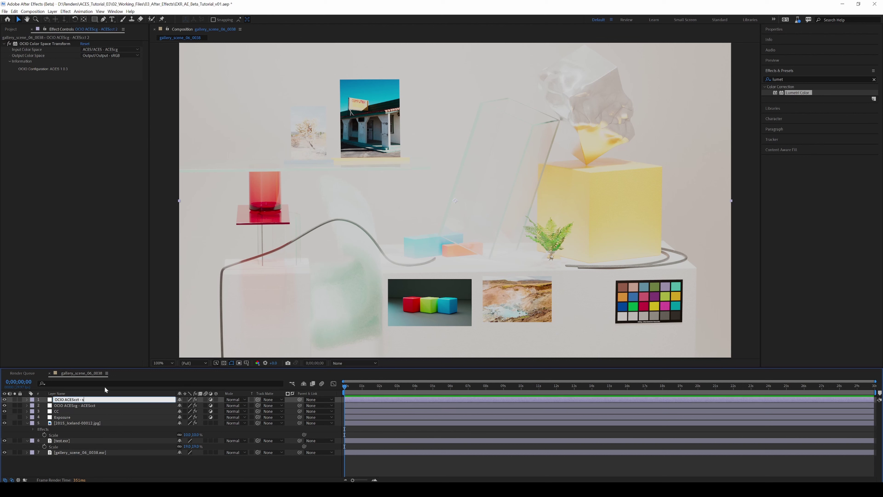
{"action": "type", "text": "RGB"}
{"action": "key", "text": "Return"}
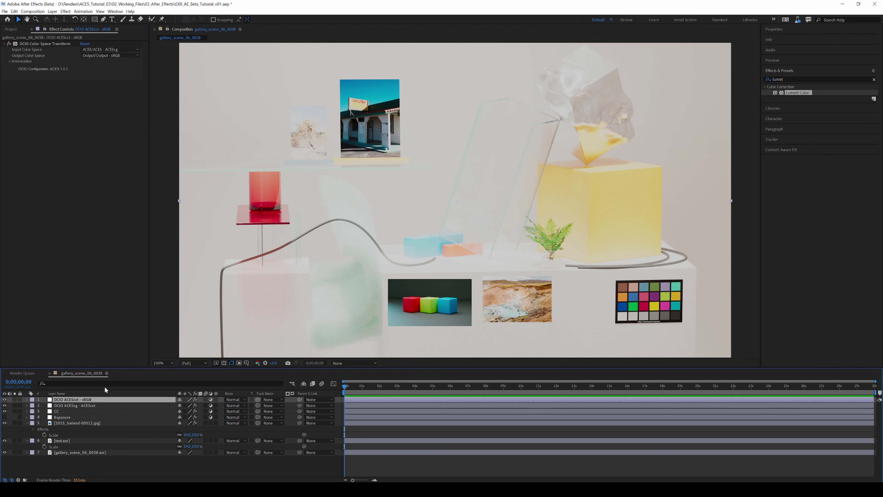
Set the output color space of the OCIO ACEScg - ACEScct layer's transform to ACES/ACES - ACEScct.
{"action": "left_click", "coordinate": [90, 405]}
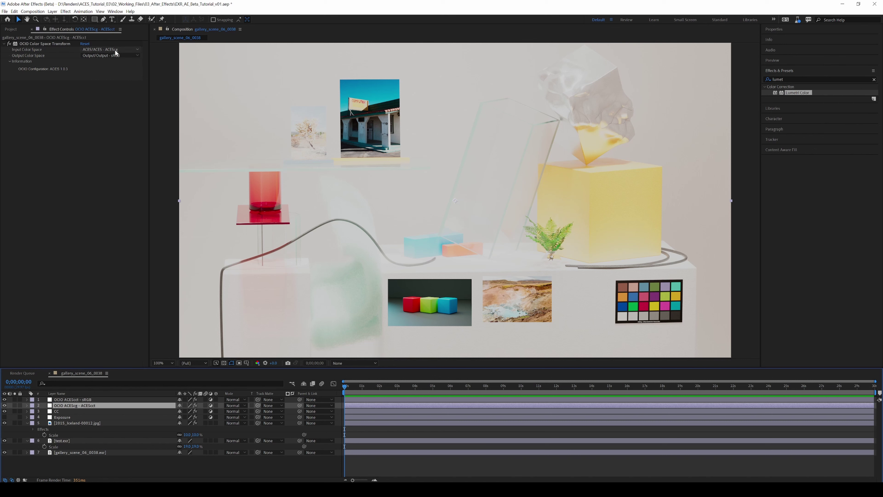
{"action": "left_click", "coordinate": [137, 57]}
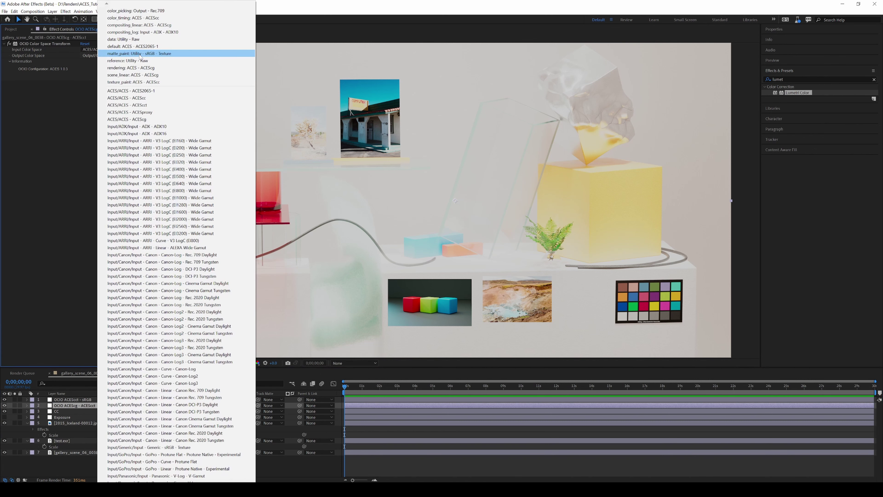
{"action": "left_click", "coordinate": [139, 105]}
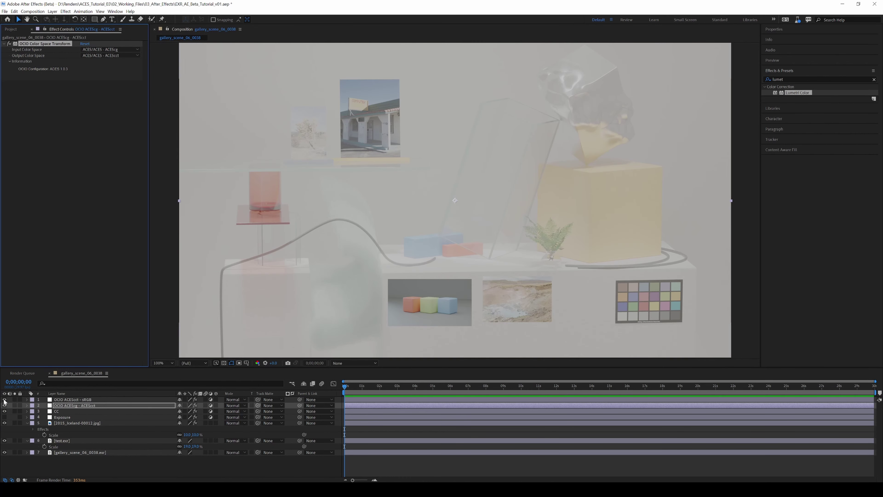
Set the OCIO ACEScct - sRGB layer's input color space to ACES/ACES - ACEScct, toggling its visibility off and back on.
{"action": "left_click", "coordinate": [4, 400]}
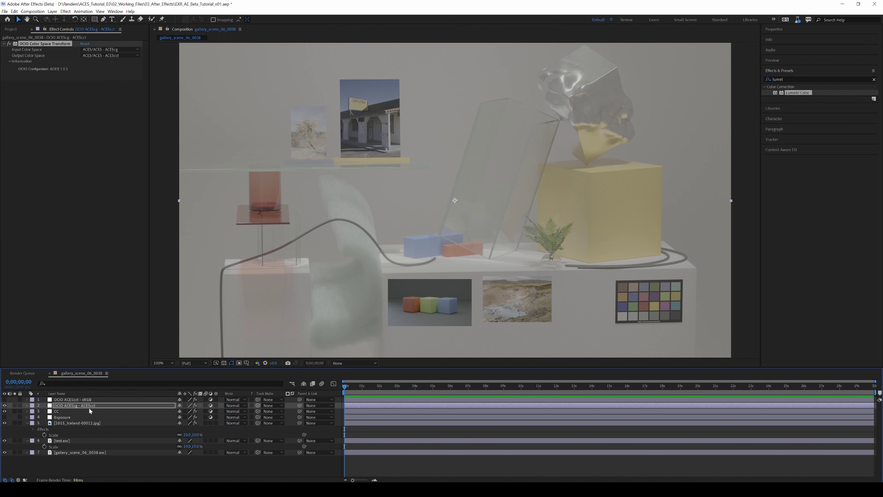
{"action": "left_click", "coordinate": [85, 400]}
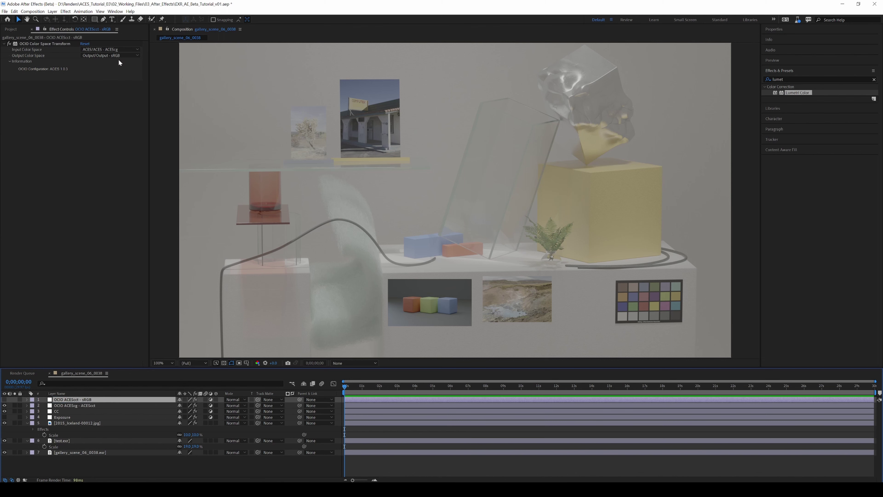
{"action": "left_click", "coordinate": [114, 51]}
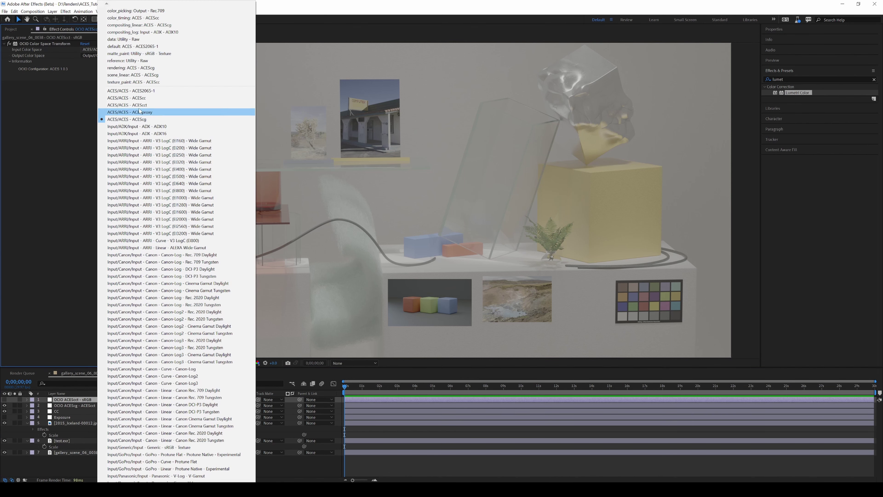
{"action": "left_click", "coordinate": [156, 105]}
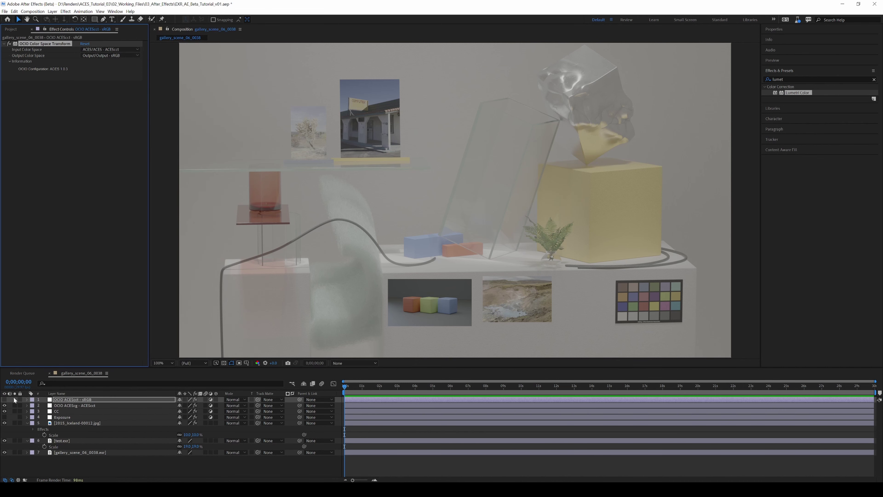
{"action": "left_click", "coordinate": [4, 399]}
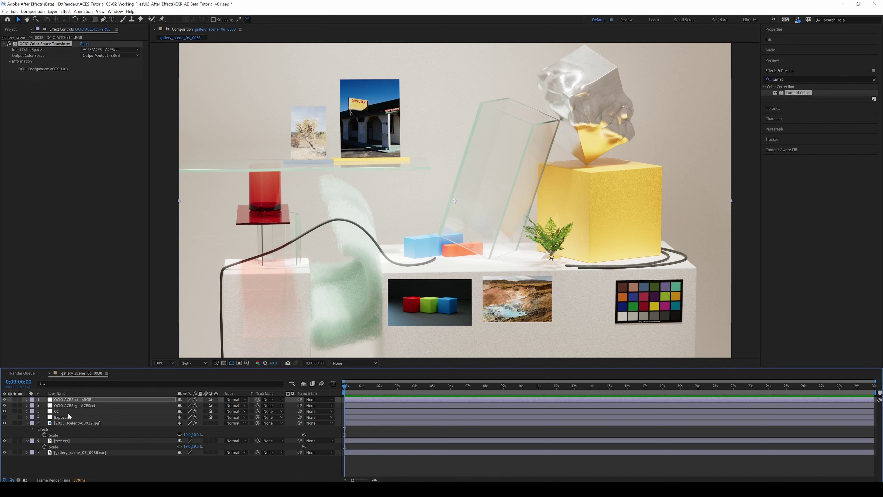
Move the CC layer between the two OCIO layers and hide the OCIO ACEScct - sRGB layer.
{"action": "left_click_drag", "start_coordinate": [59, 413], "coordinate": [70, 406]}
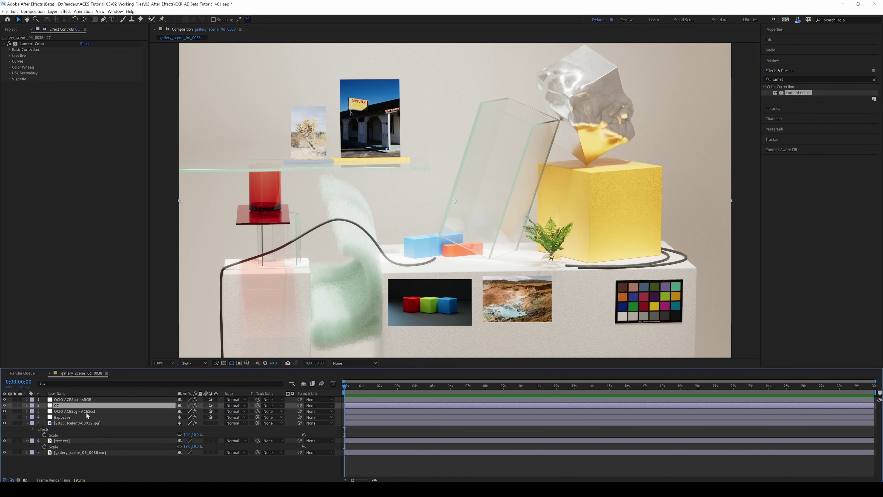
{"action": "left_click", "coordinate": [4, 400]}
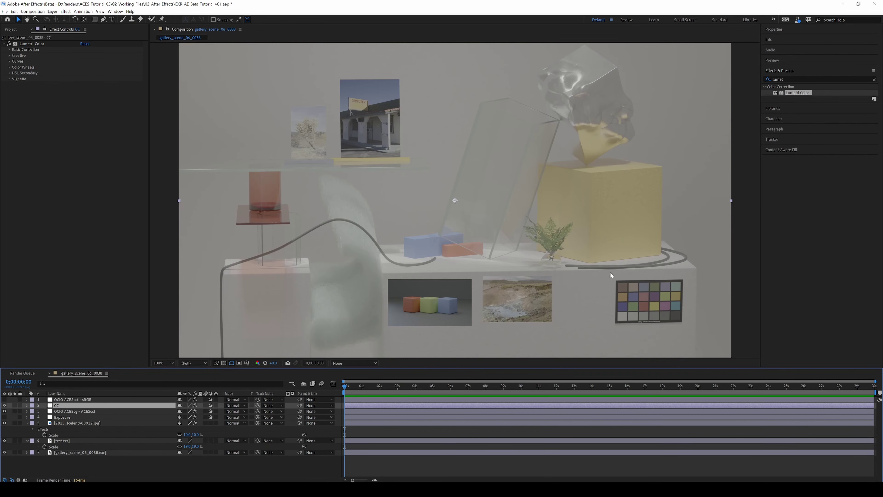
{"action": "left_click", "coordinate": [64, 76]}
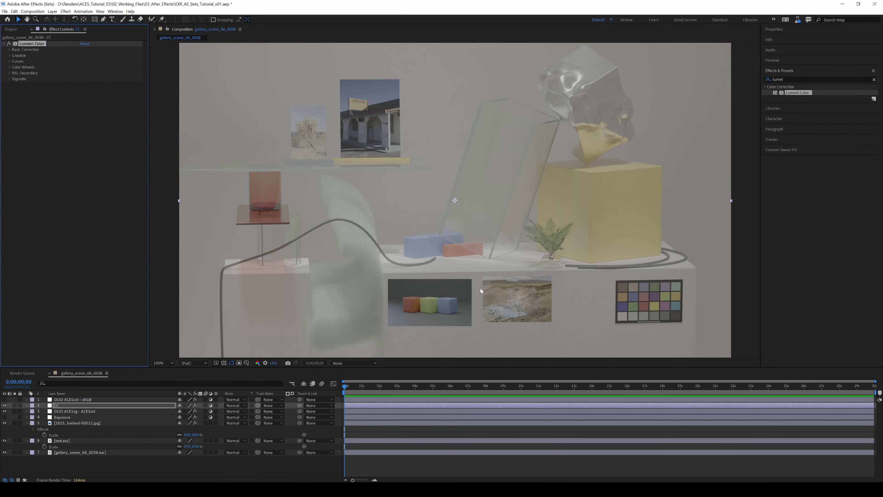
{"action": "left_click", "coordinate": [67, 410]}
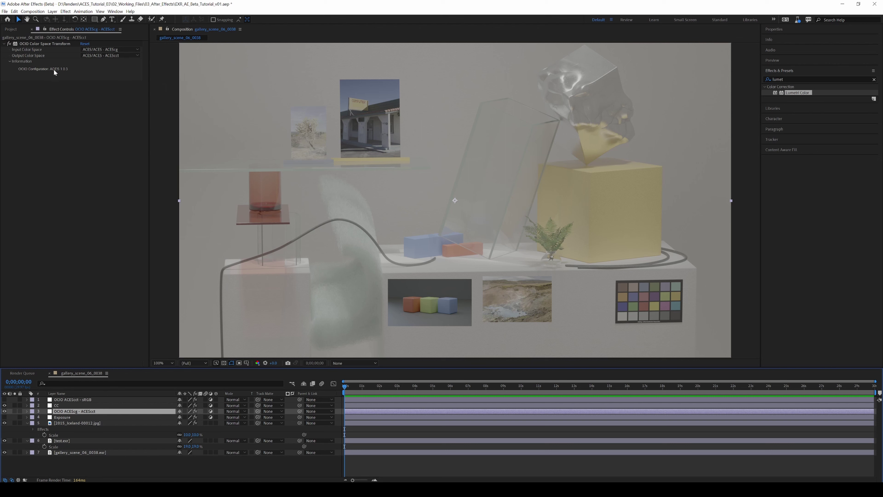
Lower the Blacks in the CC layer's Lumetri Color basic correction to about -64.
{"action": "left_click", "coordinate": [66, 406]}
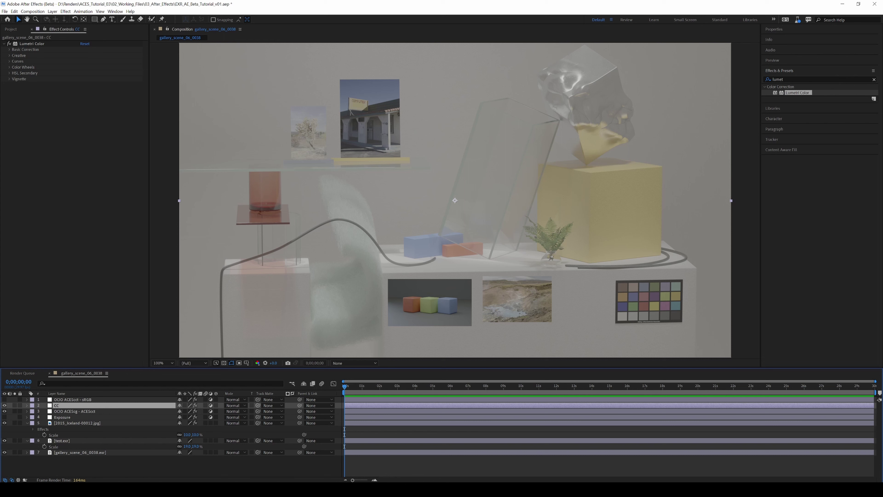
{"action": "left_click", "coordinate": [10, 50]}
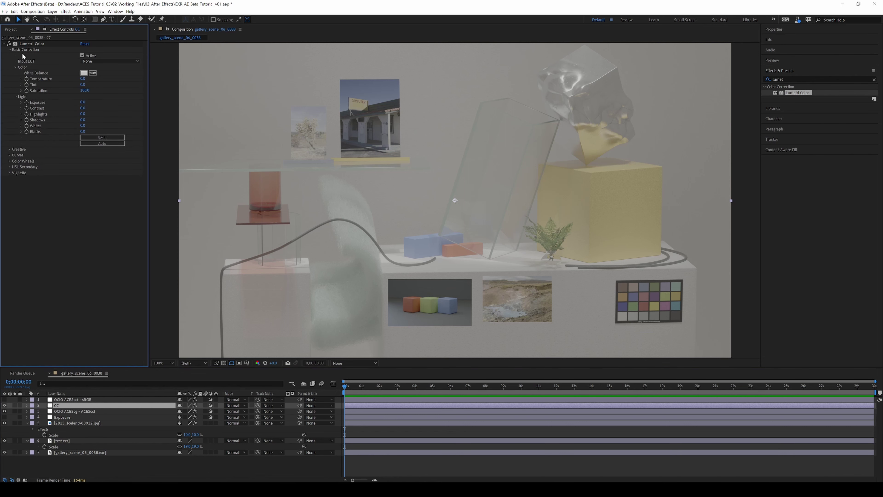
{"action": "left_click_drag", "start_coordinate": [86, 132], "coordinate": [96, 128]}
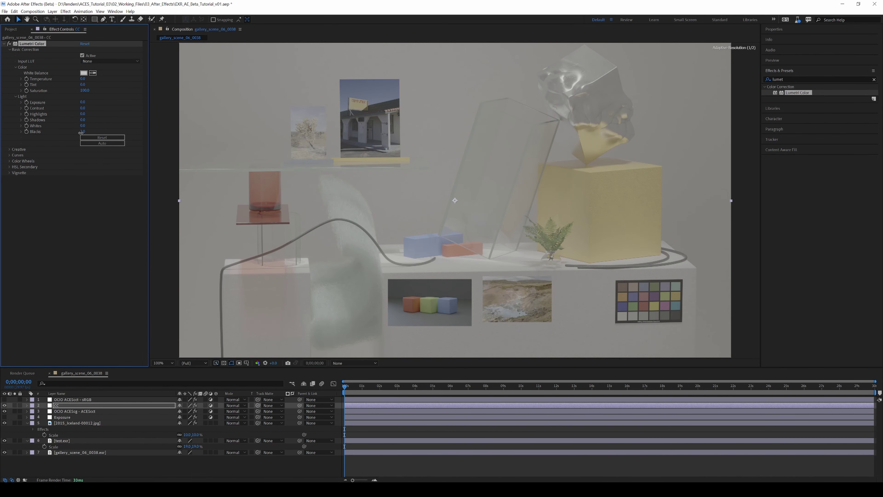
{"action": "mouse_move", "coordinate": [84, 132]}
{"action": "left_mouse_down"}
{"action": "mouse_move", "coordinate": [67, 131]}
{"action": "mouse_move", "coordinate": [76, 126]}
{"action": "left_mouse_up"}
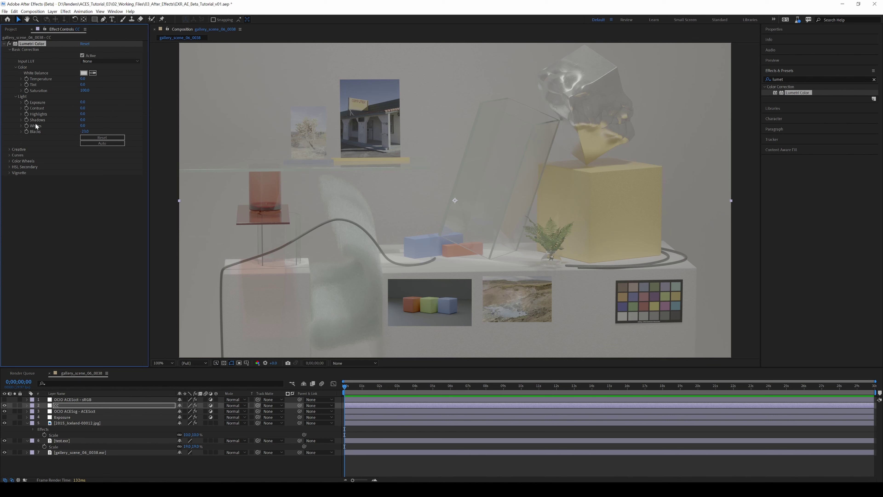
{"action": "left_click_drag", "start_coordinate": [85, 132], "coordinate": [72, 132]}
With the CC layer hidden, set the OCIO ACEScg - ACEScct layer's output color space to Output/Output - sRGB for a direct display conversion.
{"action": "left_click_drag", "start_coordinate": [4, 406], "coordinate": [4, 411]}
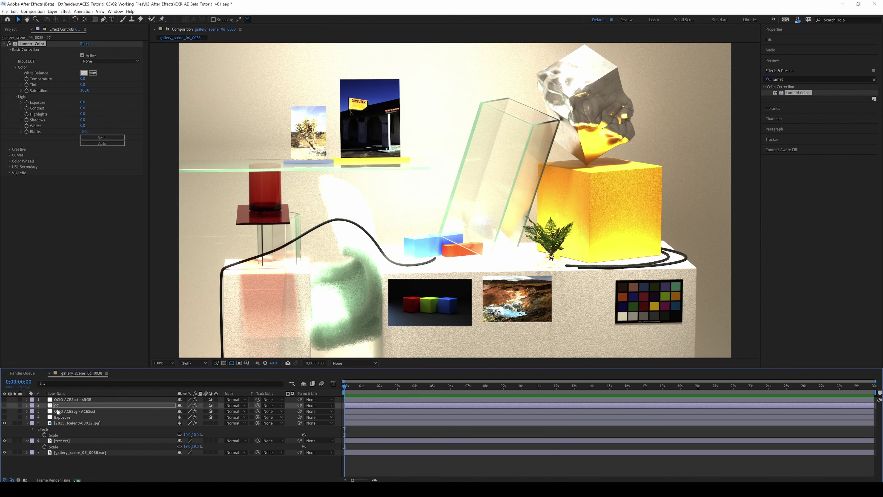
{"action": "left_click", "coordinate": [83, 411]}
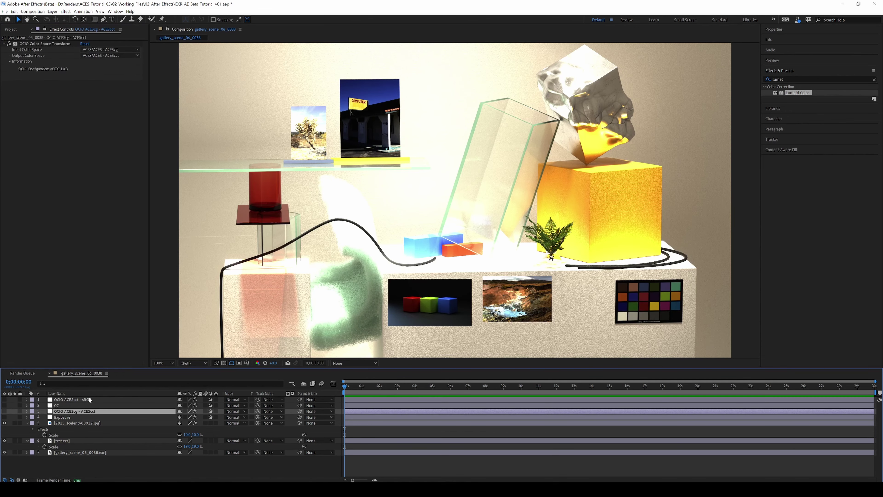
{"action": "left_click", "coordinate": [133, 56]}
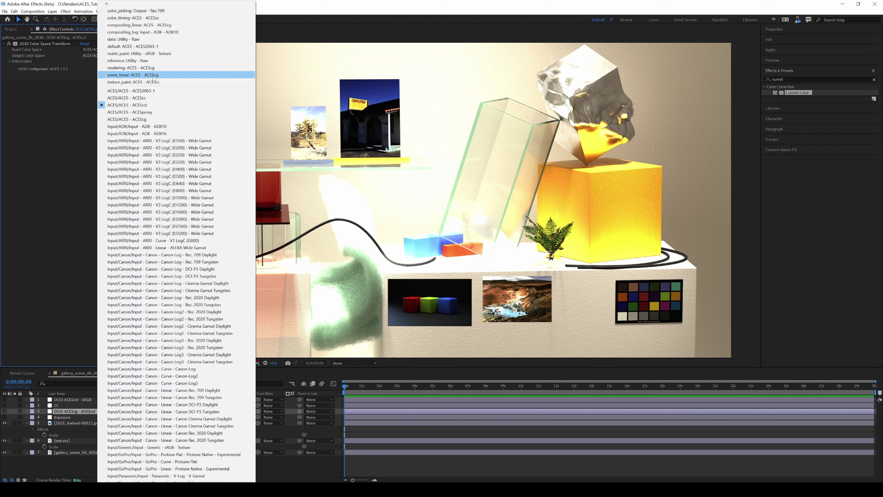
{"action": "scroll", "coordinate": [177, 244], "scroll_direction": "down", "scroll_amount": 4}
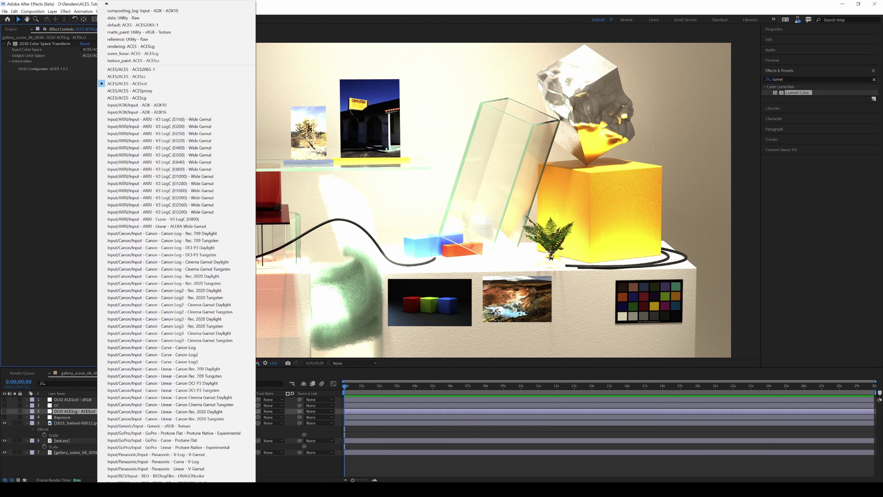
{"action": "scroll", "coordinate": [120, 439], "scroll_direction": "down", "scroll_amount": 10}
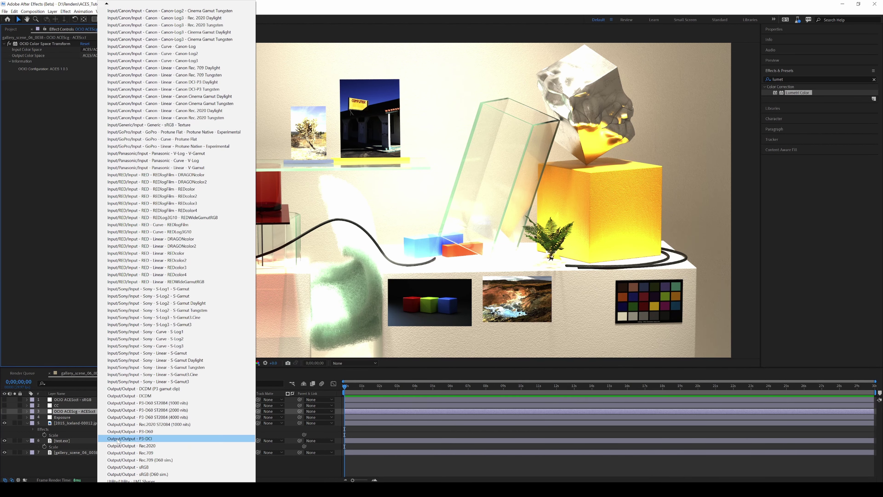
{"action": "left_click", "coordinate": [120, 465]}
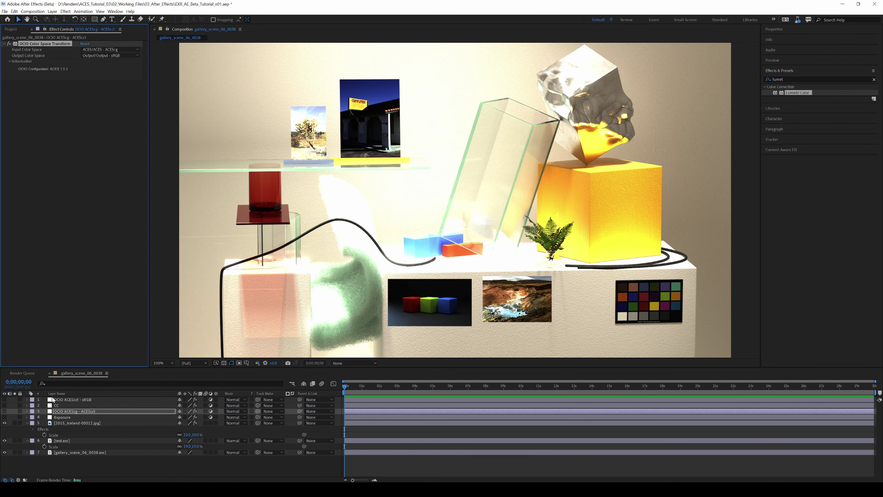
{"action": "left_click", "coordinate": [5, 411]}
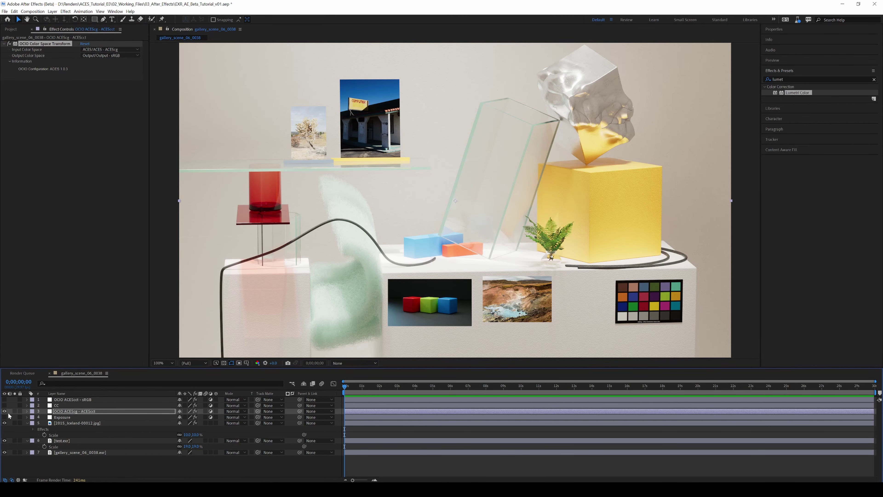
Move the CC layer beneath the OCIO ACEScg - ACEScct layer, show it and set its Lumetri Color Blacks to about -75.
{"action": "left_click_drag", "start_coordinate": [60, 405], "coordinate": [60, 413]}
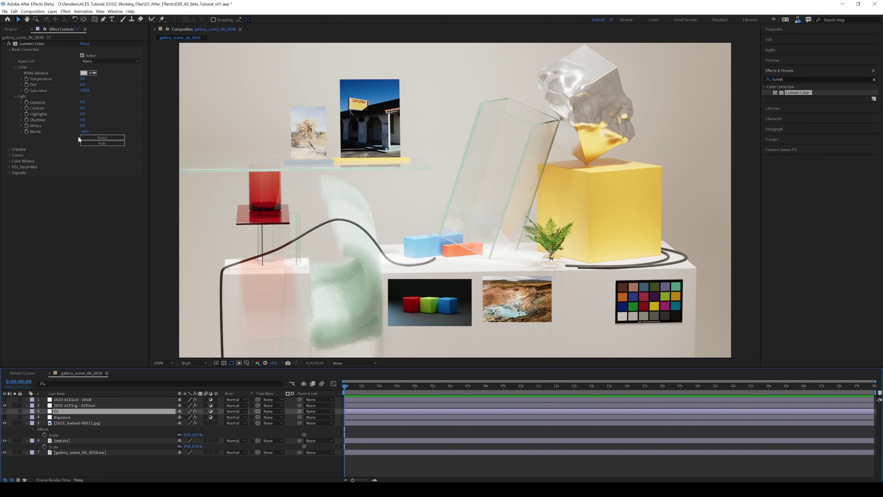
{"action": "mouse_move", "coordinate": [84, 131]}
{"action": "left_mouse_down"}
{"action": "mouse_move", "coordinate": [43, 131]}
{"action": "mouse_move", "coordinate": [88, 130]}
{"action": "mouse_move", "coordinate": [77, 131]}
{"action": "left_mouse_up"}
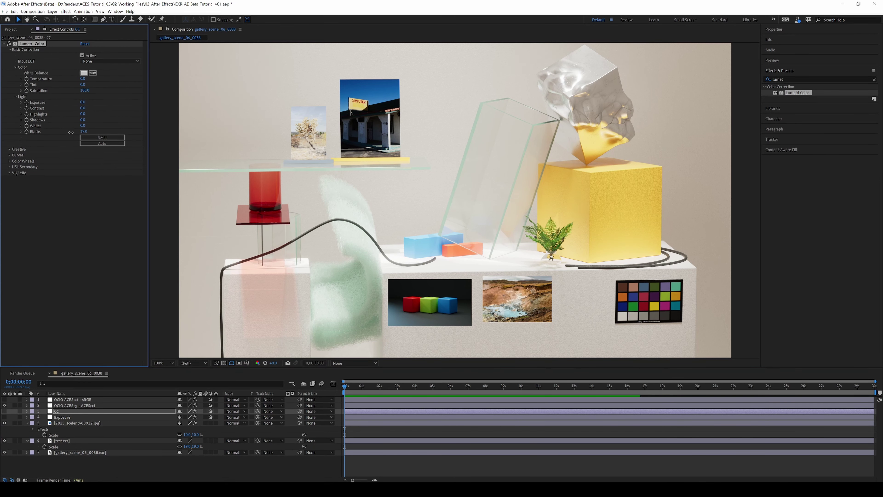
{"action": "left_click", "coordinate": [5, 410]}
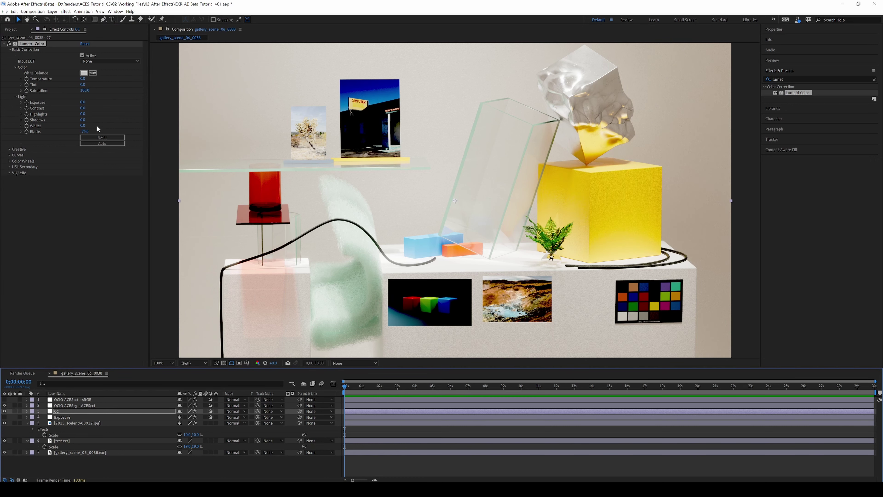
{"action": "left_click_drag", "start_coordinate": [83, 132], "coordinate": [106, 130]}
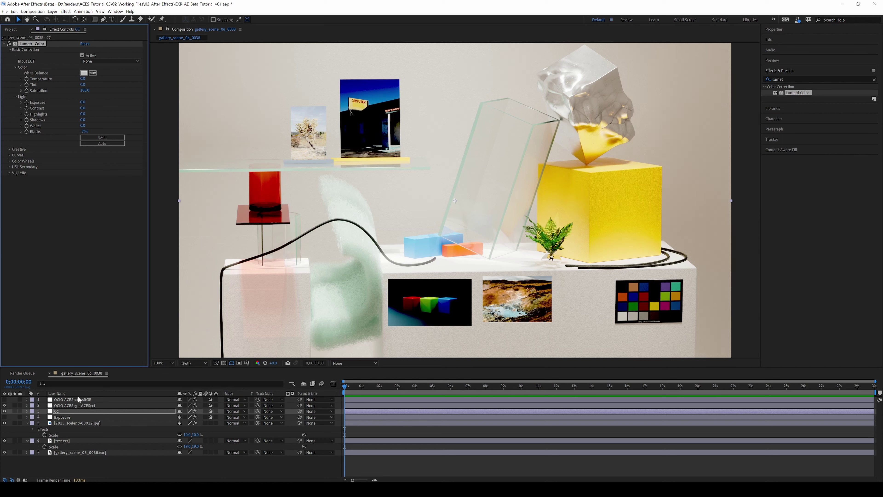
Undo the CC layer's move and the output change, and show the CC and OCIO ACEScg - ACEScct layers again.
{"action": "left_click_drag", "start_coordinate": [83, 406], "coordinate": [182, 410]}
{"action": "left_click", "coordinate": [180, 407]}
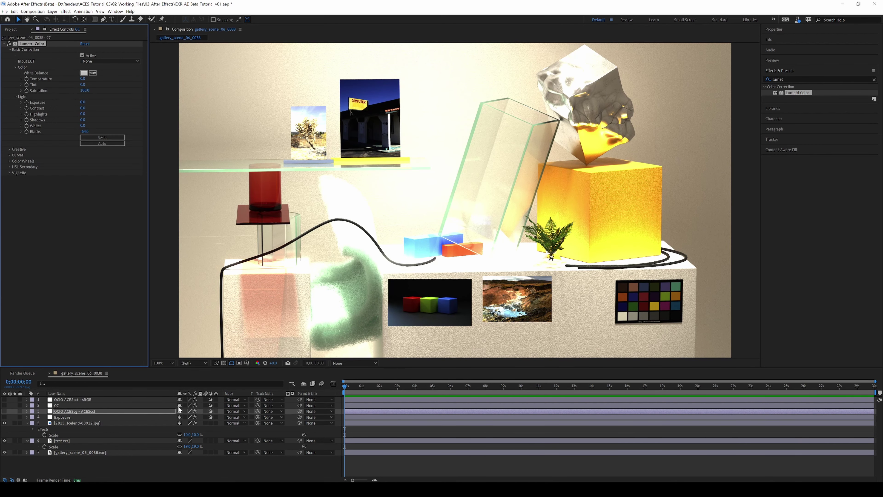
{"action": "left_click", "coordinate": [5, 406]}
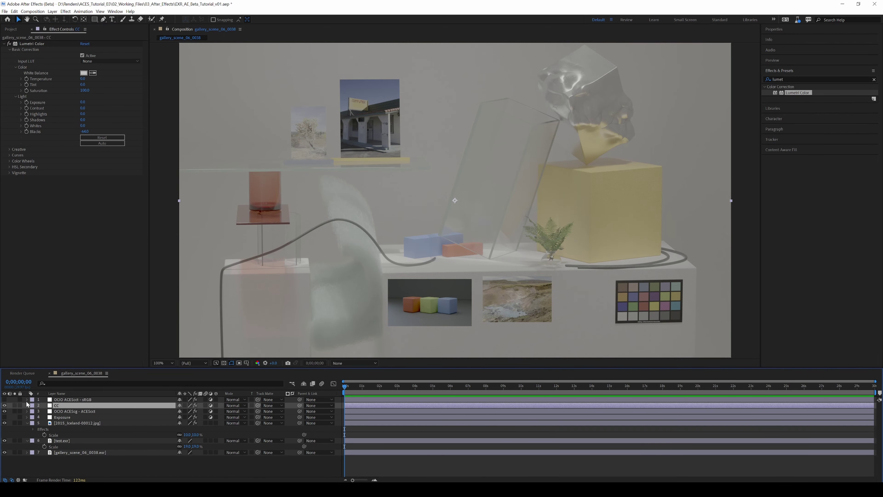
Show the OCIO ACEScct - sRGB layer and set the CC layer's Lumetri Color Blacks to -85 and Exposure to about -0.2.
{"action": "left_click_drag", "start_coordinate": [85, 131], "coordinate": [14, 135]}
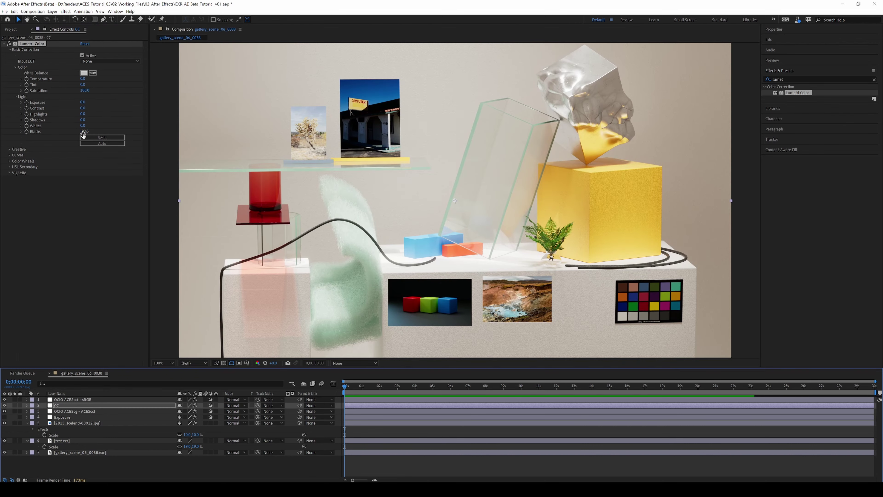
{"action": "left_click_drag", "start_coordinate": [83, 132], "coordinate": [167, 135]}
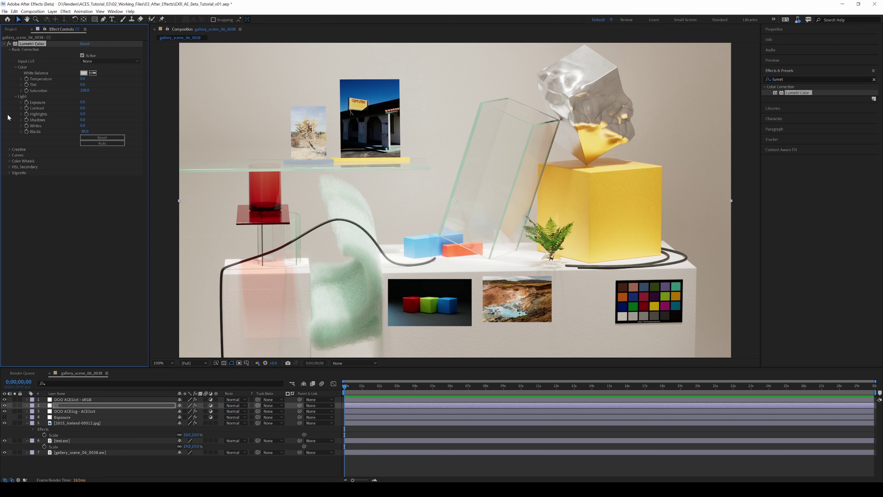
{"action": "left_click", "coordinate": [83, 412]}
{"action": "left_click", "coordinate": [78, 406]}
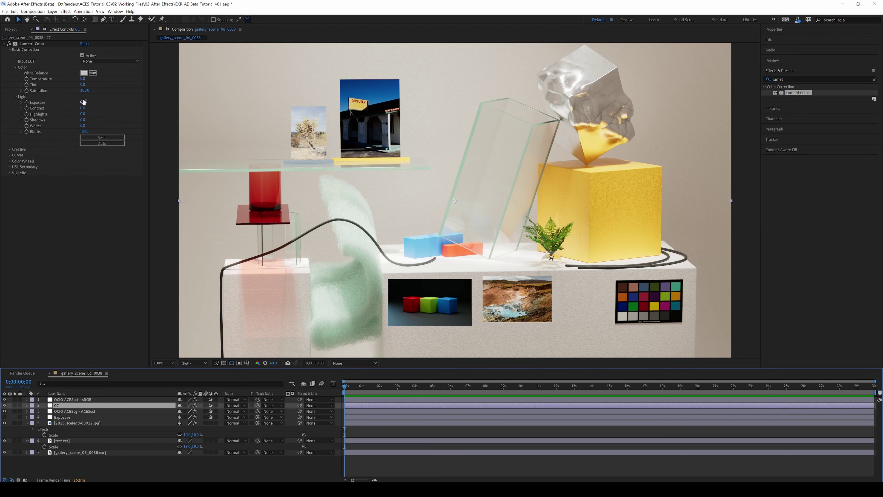
{"action": "left_click_drag", "start_coordinate": [84, 105], "coordinate": [92, 104]}
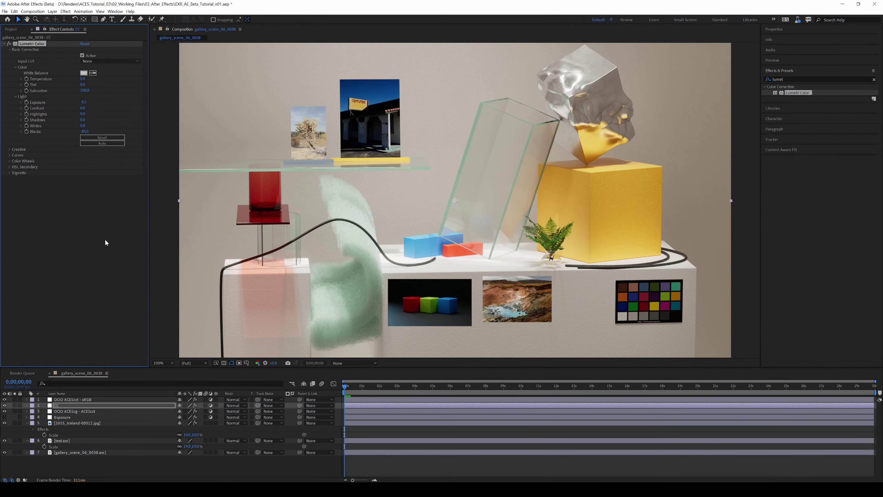
Show the Exposure layer, hide the three layers above it and lower its master exposure to darken the image.
{"action": "left_click", "coordinate": [77, 411]}
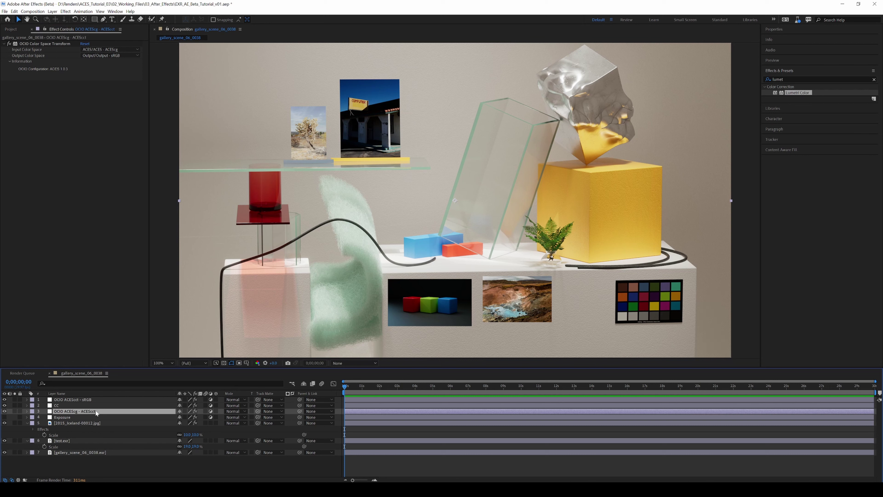
{"action": "left_click", "coordinate": [62, 417]}
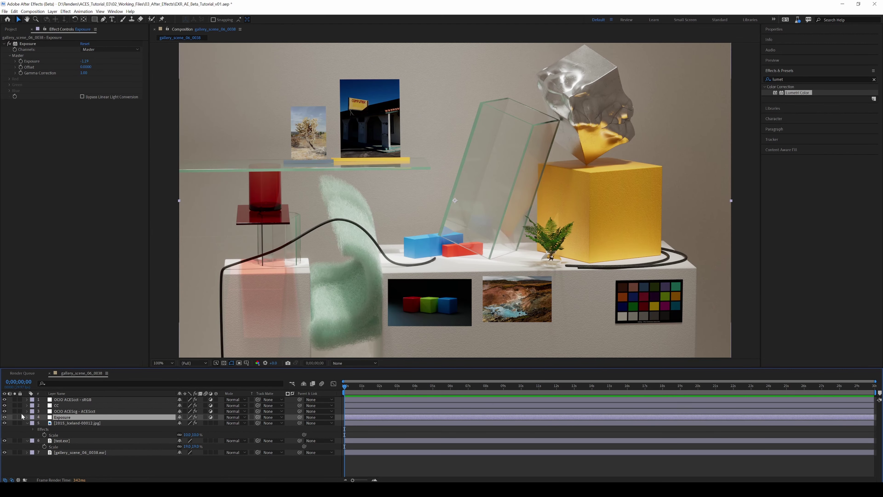
{"action": "left_click_drag", "start_coordinate": [4, 411], "coordinate": [4, 400]}
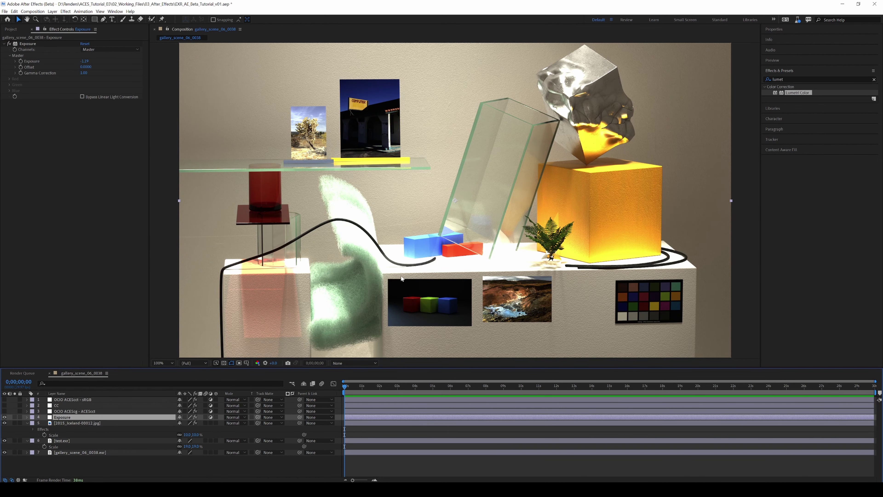
{"action": "left_click_drag", "start_coordinate": [84, 61], "coordinate": [24, 62]}
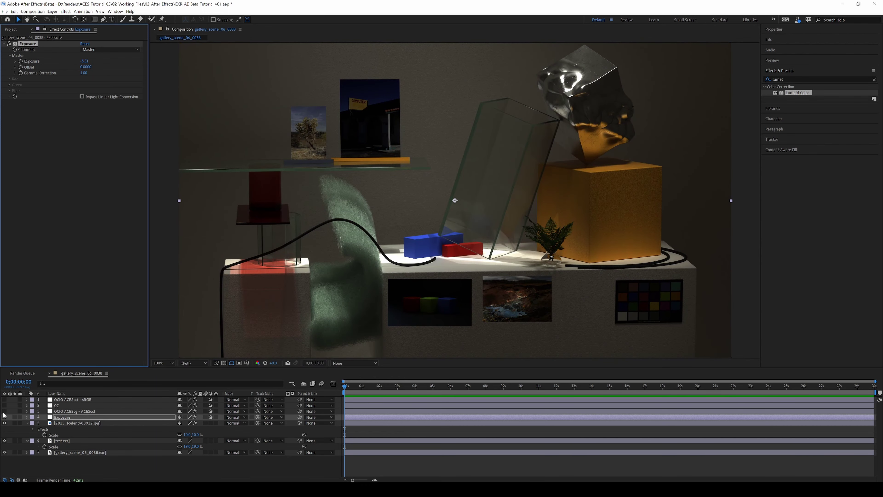
Show the CC layer and both OCIO layers again and fine-tune the Exposure layer's master exposure.
{"action": "left_click", "coordinate": [4, 411]}
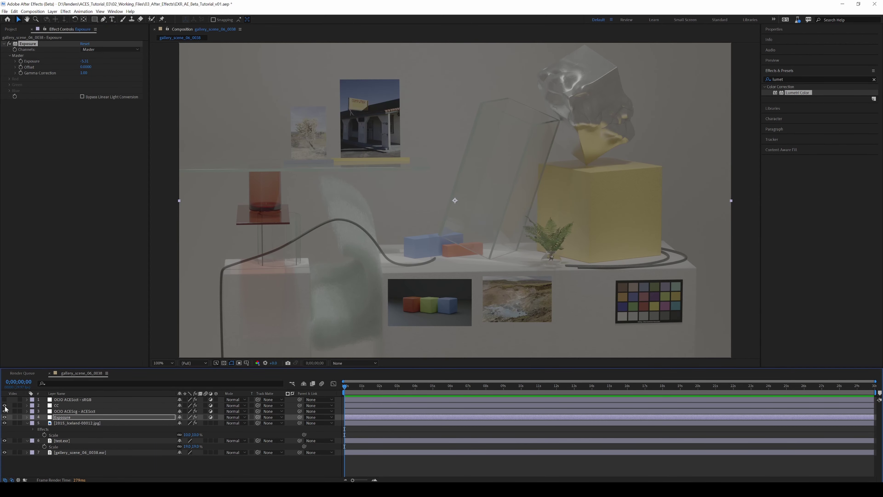
{"action": "left_click_drag", "start_coordinate": [4, 399], "coordinate": [5, 405]}
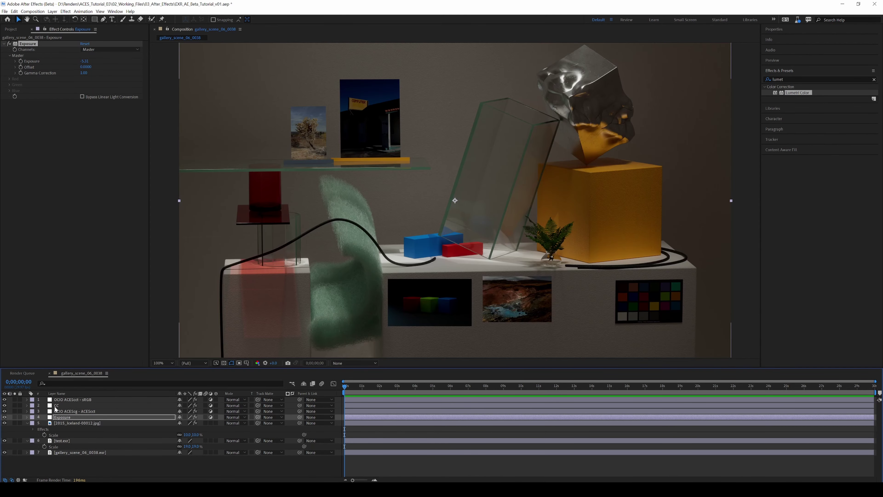
{"action": "left_click", "coordinate": [100, 405]}
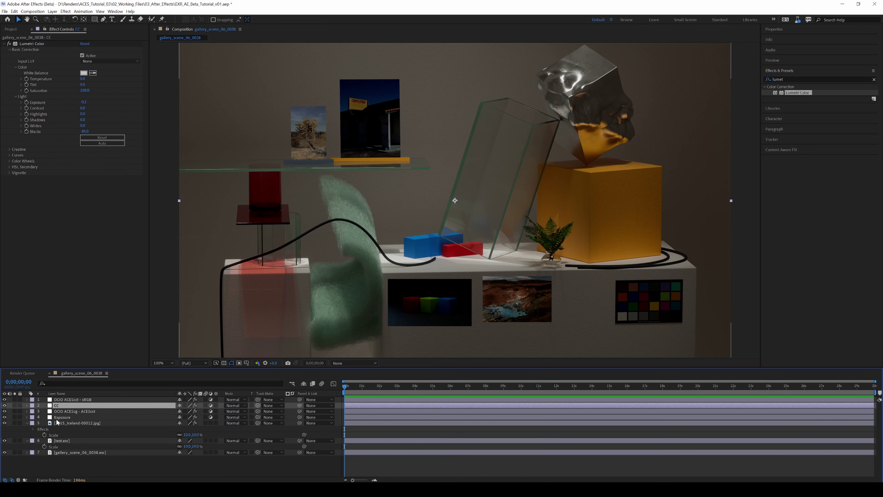
{"action": "left_click", "coordinate": [68, 418]}
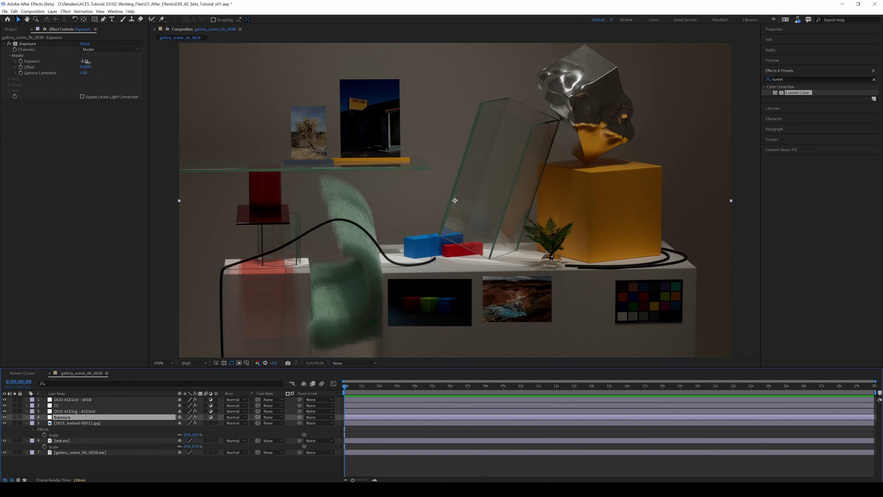
{"action": "mouse_move", "coordinate": [84, 61]}
{"action": "left_mouse_down"}
{"action": "mouse_move", "coordinate": [108, 62]}
{"action": "mouse_move", "coordinate": [93, 63]}
{"action": "left_mouse_up"}
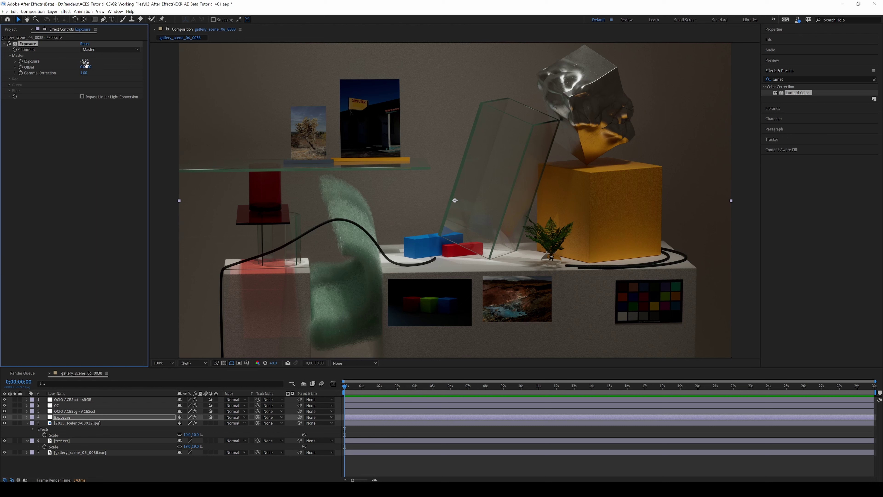
Reset the CC layer's Lumetri Color corrections, raise its Shadows and lower its Whites to about -20.
{"action": "left_click", "coordinate": [82, 412]}
{"action": "key", "text": "ctrl+Up"}
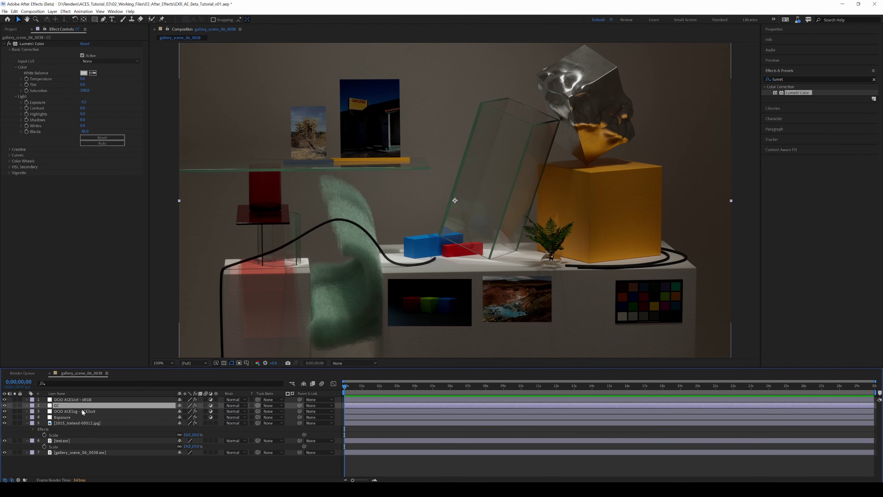
{"action": "key", "text": "ctrl+Down"}
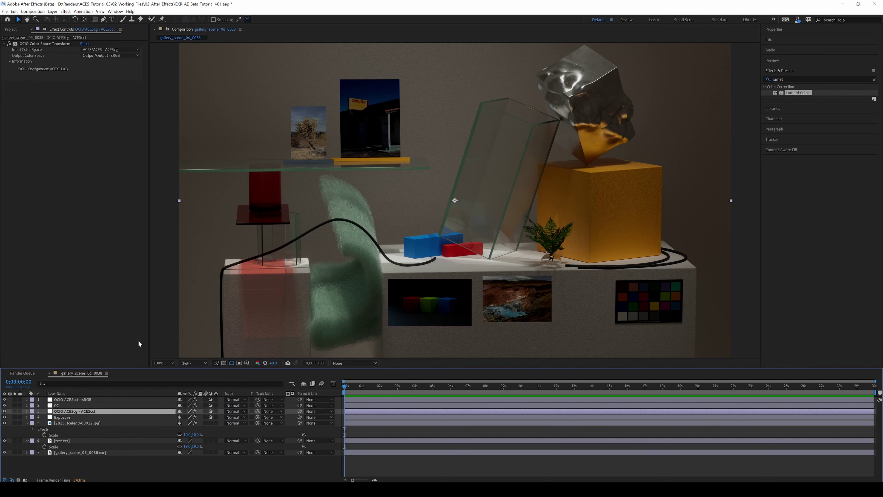
{"action": "key", "text": "ctrl+Up"}
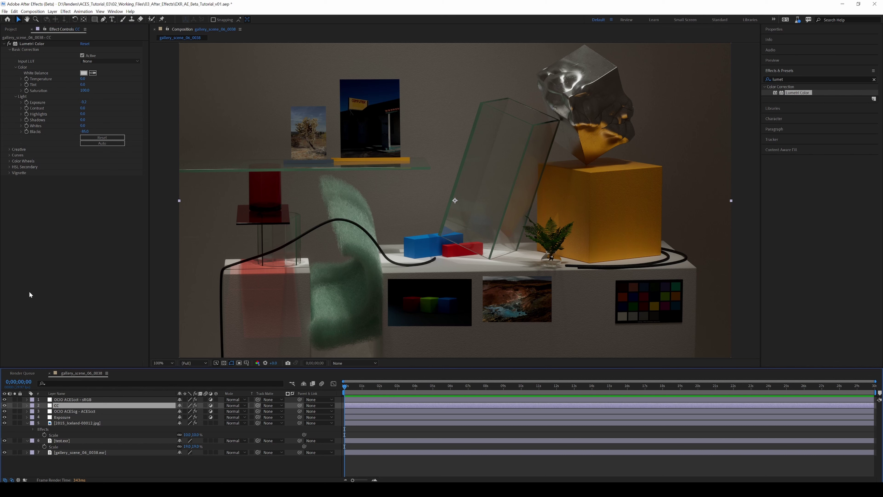
{"action": "left_click", "coordinate": [84, 132]}
{"action": "type", "text": "31"}
{"action": "key", "text": "Return"}
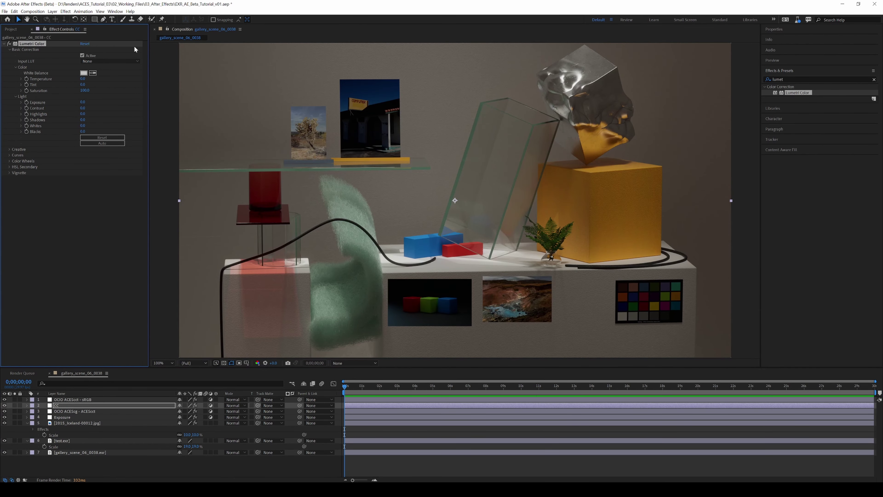
{"action": "mouse_move", "coordinate": [83, 120]}
{"action": "left_mouse_down"}
{"action": "mouse_move", "coordinate": [92, 122]}
{"action": "mouse_move", "coordinate": [73, 126]}
{"action": "left_mouse_up"}
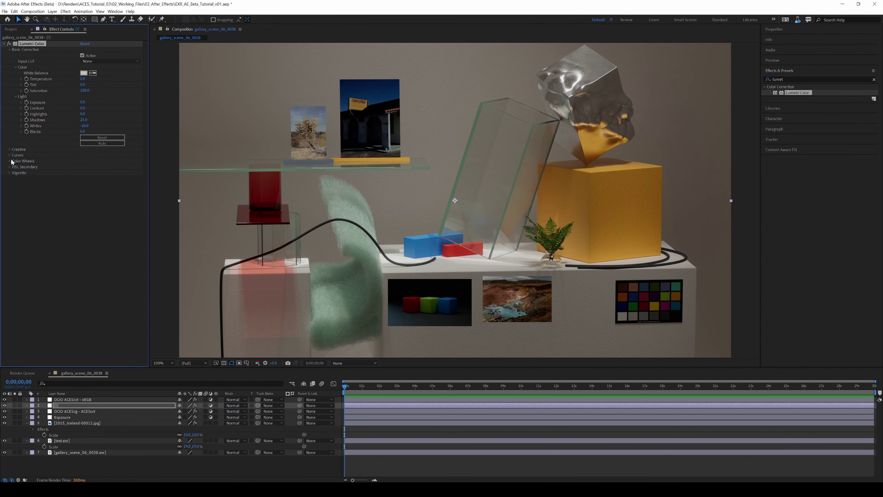
Add a shadow point and an upper-midtone point to the RGB Curve in the CC layer's Lumetri Color curves.
{"action": "left_click", "coordinate": [10, 160]}
{"action": "left_click", "coordinate": [9, 154]}
{"action": "scroll", "coordinate": [38, 124], "scroll_direction": "down", "scroll_amount": 4}
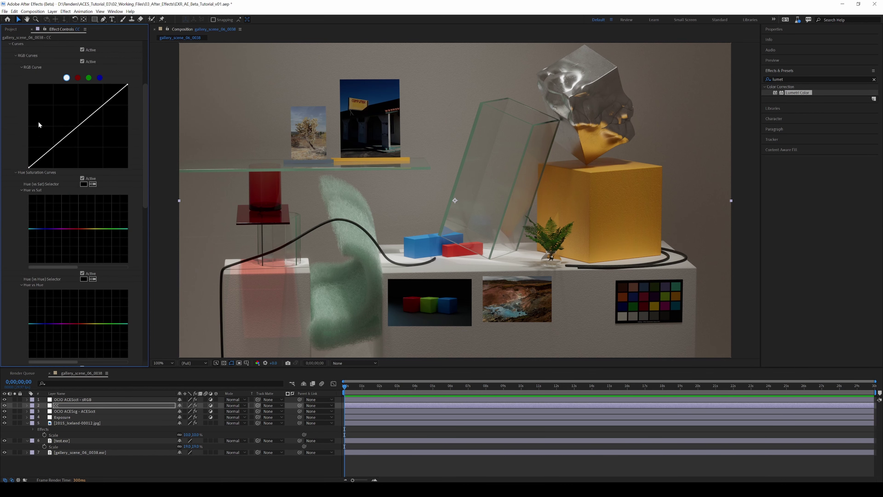
{"action": "left_click", "coordinate": [37, 159]}
{"action": "left_click", "coordinate": [85, 119]}
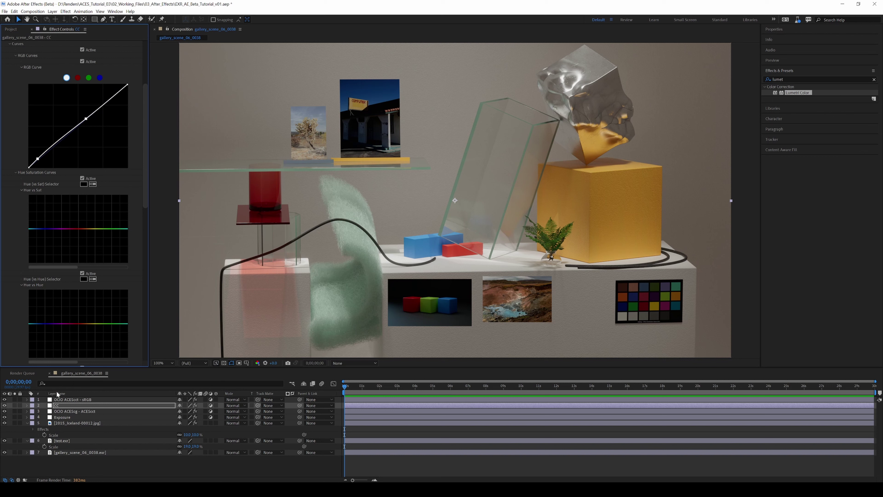
Check the effects on the OCIO ACEScg - ACEScct and CC layers, nudge the Iceland image slightly left and down, and clear the selection.
{"action": "left_click", "coordinate": [76, 411]}
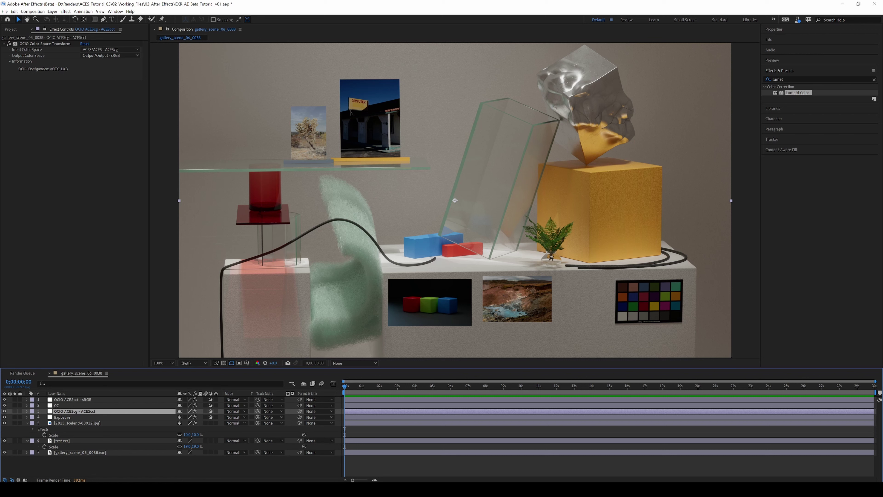
{"action": "key", "text": "ctrl+Up"}
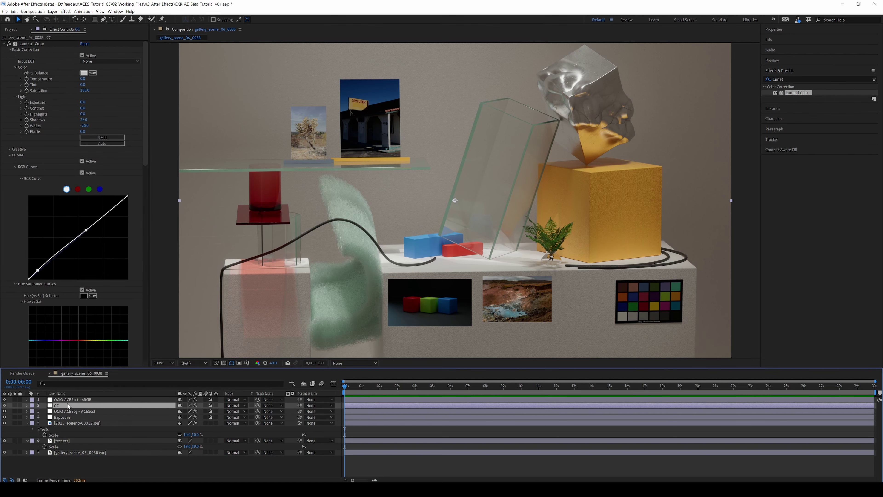
{"action": "key", "text": "ctrl+Down"}
{"action": "key", "text": "ctrl+Down"}
{"action": "key", "text": "ctrl+Down"}
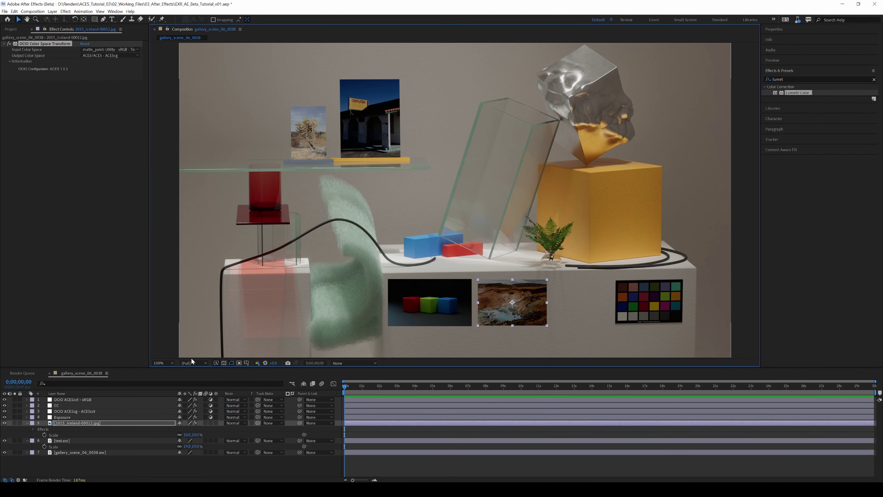
{"action": "key", "text": "ctrl+shift+a"}
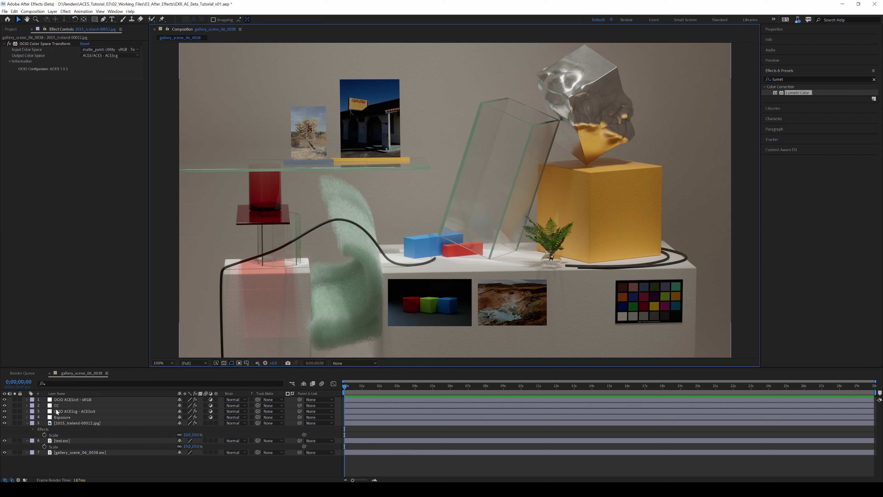
Cool the Temperature, raise the Tint slightly and lower the Highlights a little in the CC layer's Lumetri Color.
{"action": "left_click", "coordinate": [62, 405]}
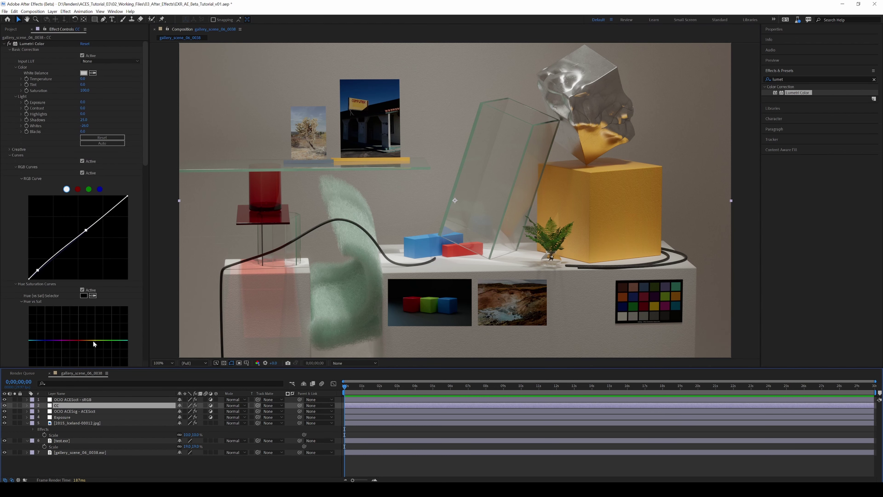
{"action": "left_click_drag", "start_coordinate": [83, 79], "coordinate": [80, 114]}
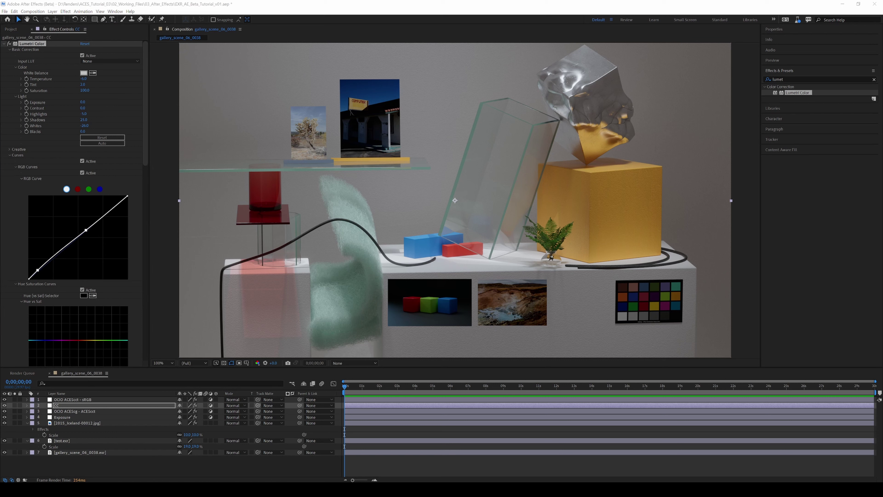
Add an adjustment layer above the OCIO ACEScct - sRGB layer and name it FINAL CC.
{"action": "left_click", "coordinate": [73, 399]}
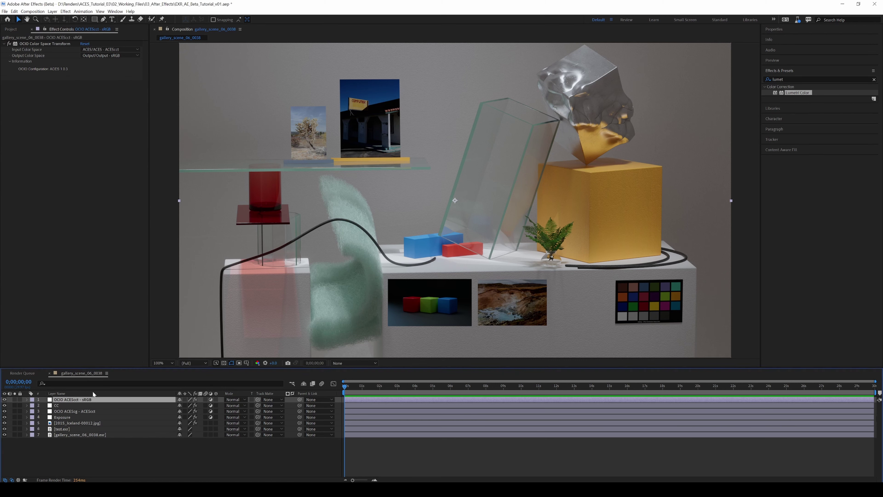
{"action": "key", "text": "ctrl+alt+y"}
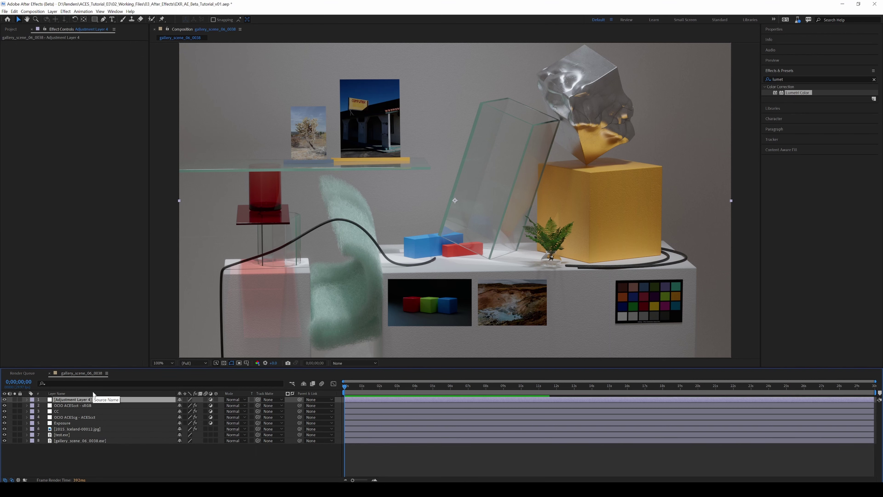
{"action": "key", "text": "Return"}
{"action": "type", "text": "FINAL CC"}
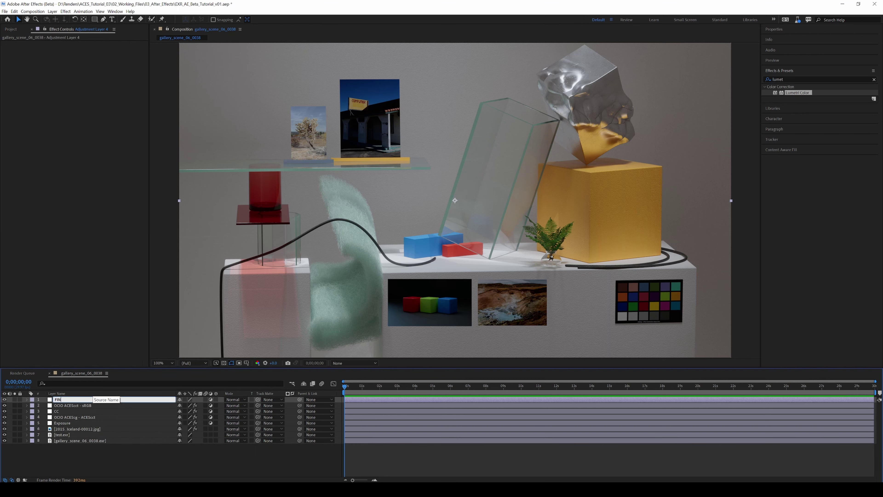
{"action": "key", "text": "Return"}
Apply the Levels effect to the FINAL CC layer and lower its Input White to about 0.91.
{"action": "key", "text": "ctrl+5"}
{"action": "type", "text": "levels"}
{"action": "left_click_drag", "start_coordinate": [64, 392], "coordinate": [63, 399]}
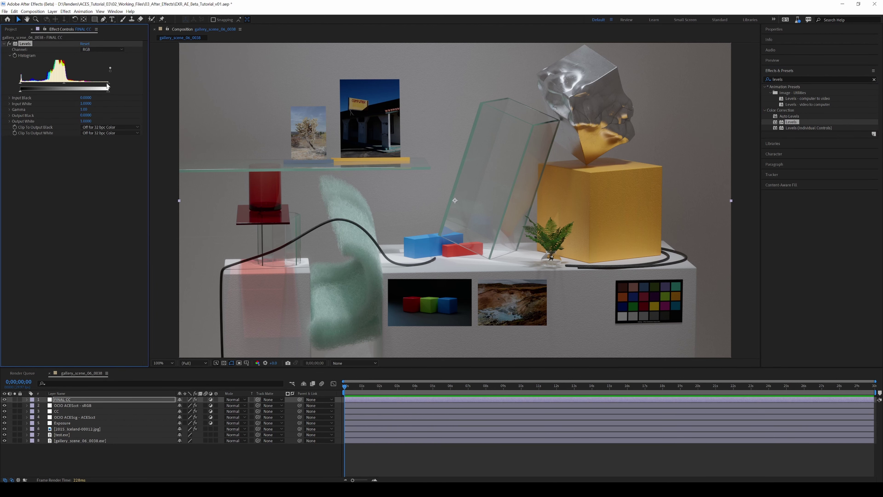
{"action": "left_click_drag", "start_coordinate": [107, 84], "coordinate": [101, 86]}
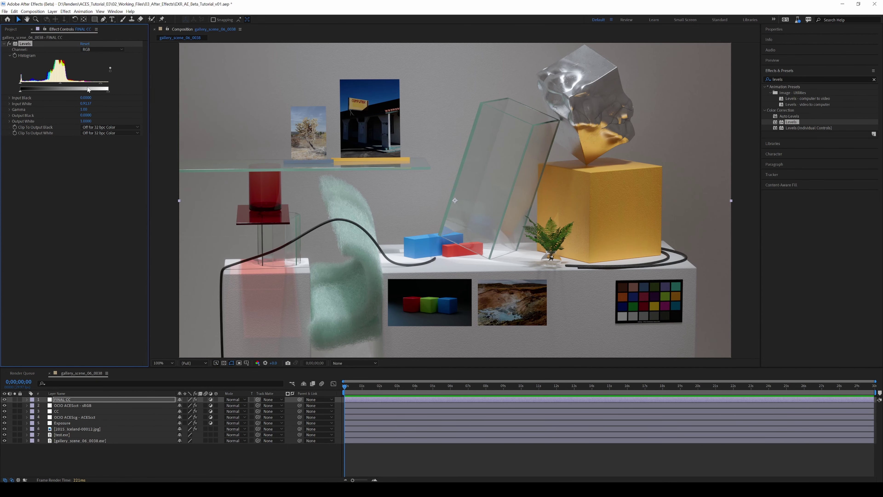
{"action": "left_click_drag", "start_coordinate": [86, 90], "coordinate": [86, 89]}
Output the current frame as a JPEG Sequence named Final_Scene.jpg and render it.
{"action": "left_click", "coordinate": [32, 11]}
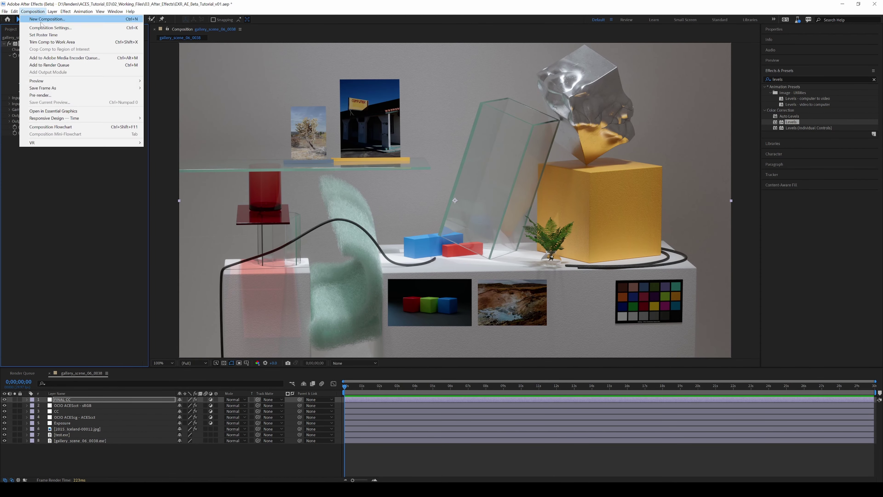
{"action": "key", "text": "Escape"}
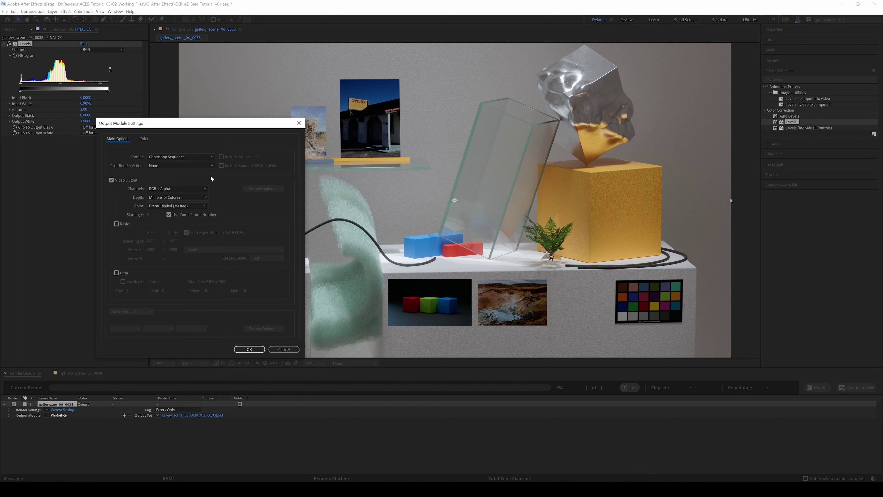
{"action": "left_click", "coordinate": [181, 156]}
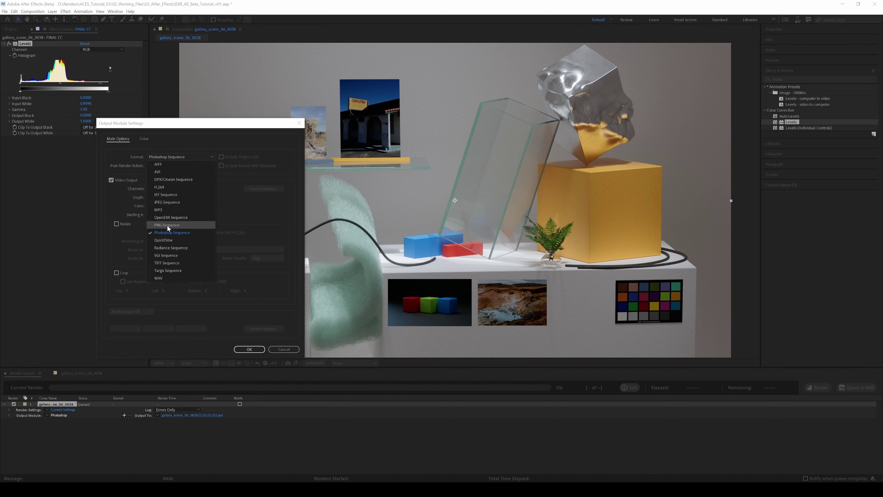
{"action": "left_click", "coordinate": [168, 203]}
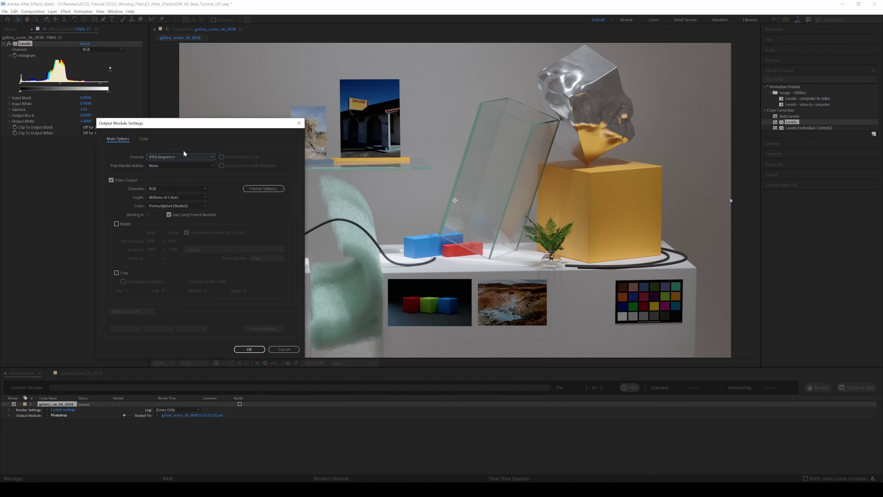
{"action": "left_click", "coordinate": [249, 349]}
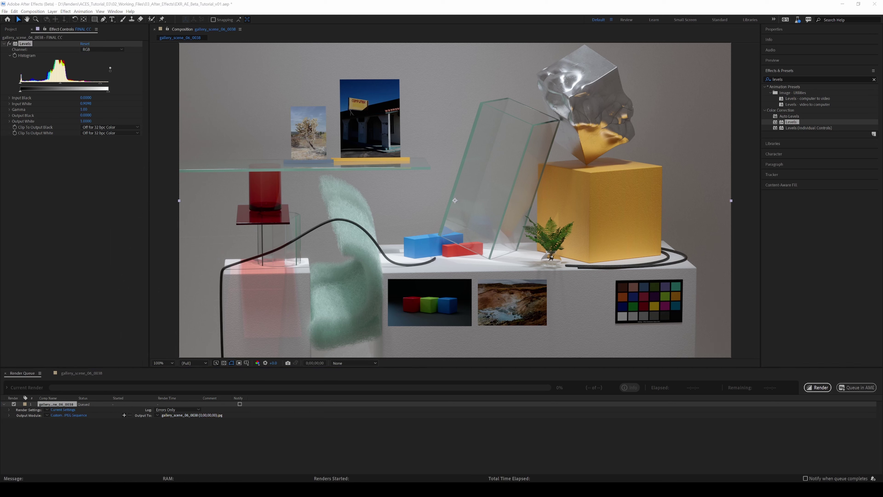
{"action": "key", "text": "Return"}
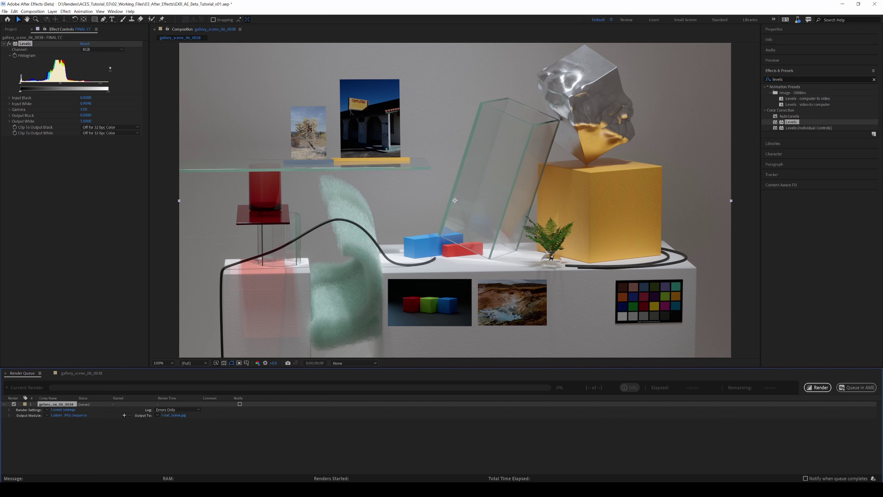
{"action": "left_click", "coordinate": [827, 386]}
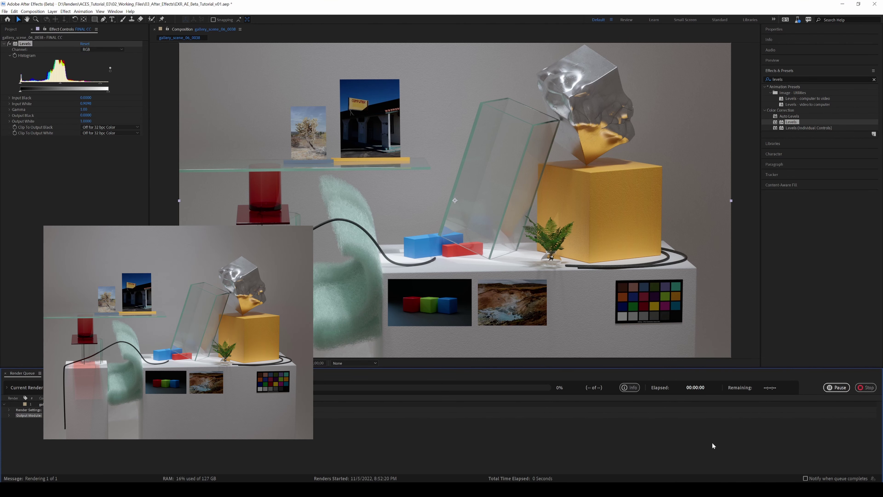
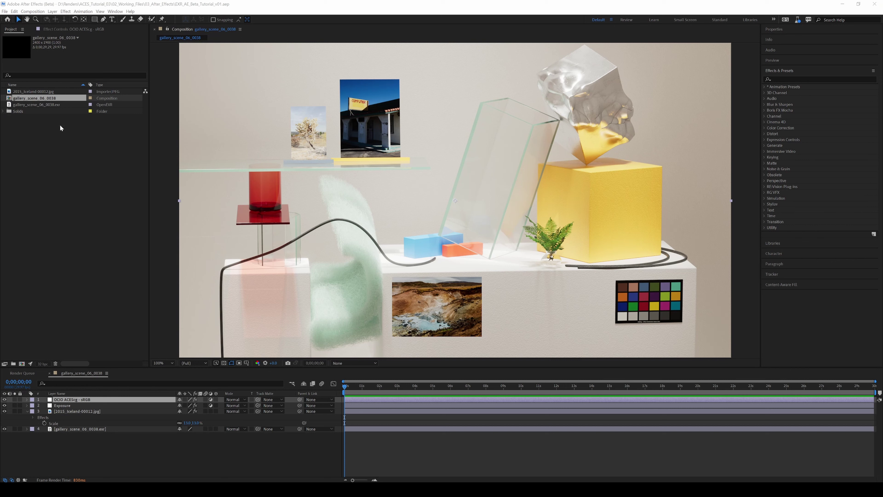
Create a new composition from gallery_scene_06_0038.exr and set its display color space to ACES/sRGB.
{"action": "left_click_drag", "start_coordinate": [41, 105], "coordinate": [21, 365]}
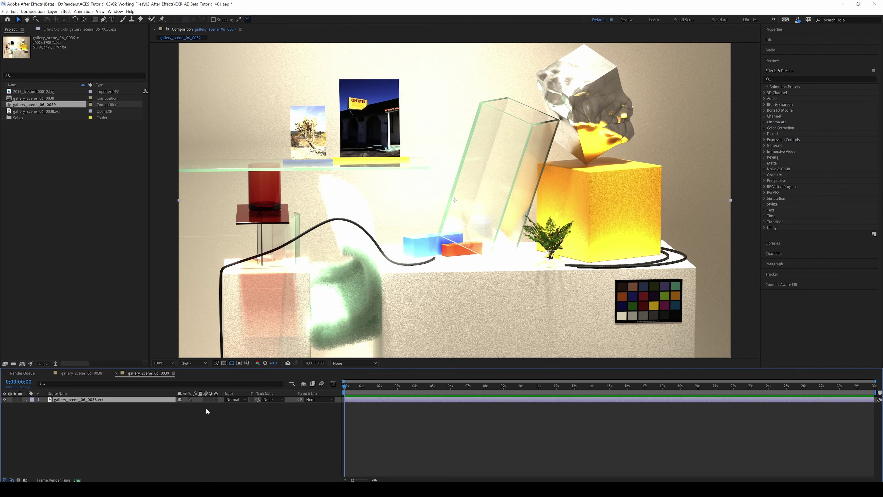
{"action": "left_click", "coordinate": [345, 363]}
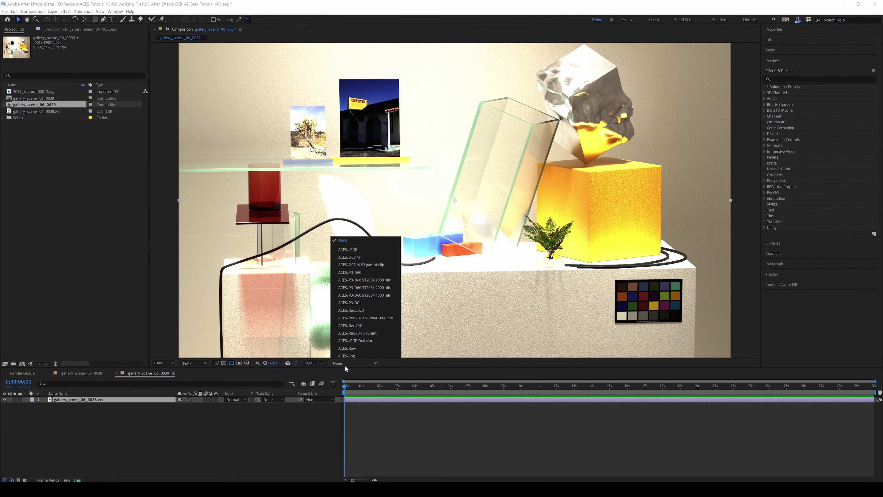
{"action": "left_click", "coordinate": [358, 249]}
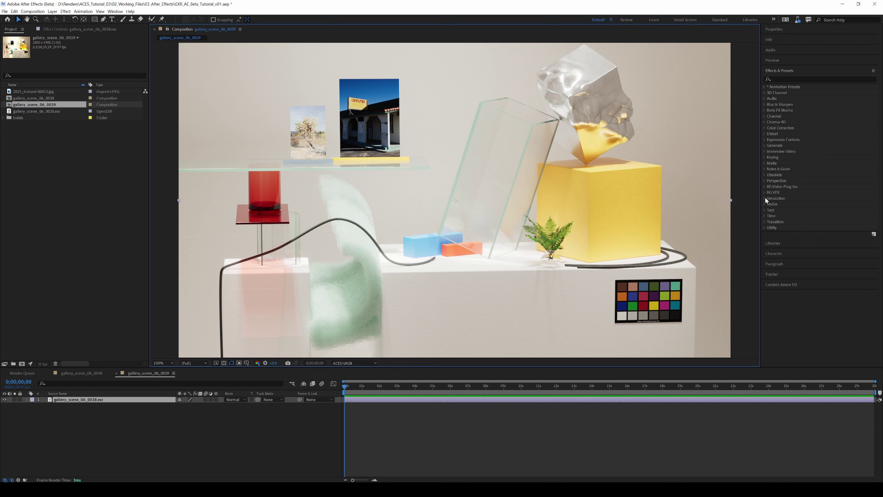
Apply the Exposure effect to the EXR layer and lower its master exposure to darken the image.
{"action": "left_click", "coordinate": [809, 83]}
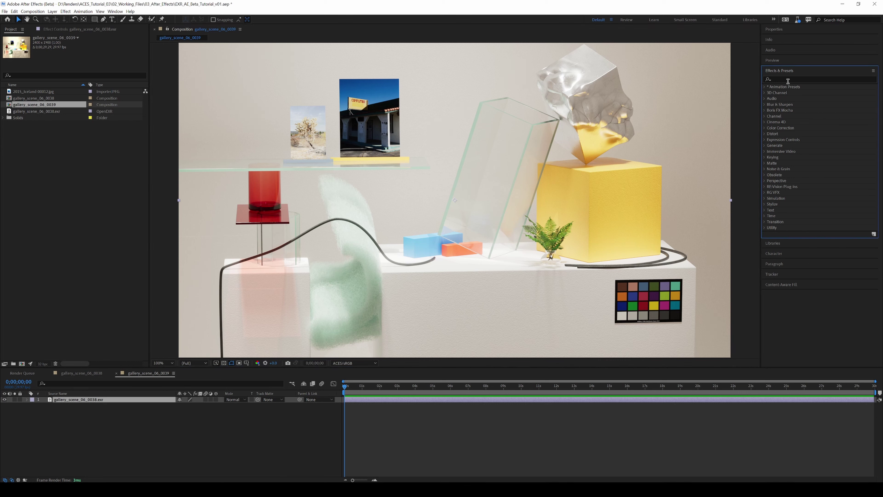
{"action": "type", "text": "expos"}
{"action": "left_click_drag", "start_coordinate": [793, 151], "coordinate": [103, 404]}
{"action": "left_click_drag", "start_coordinate": [84, 60], "coordinate": [46, 143]}
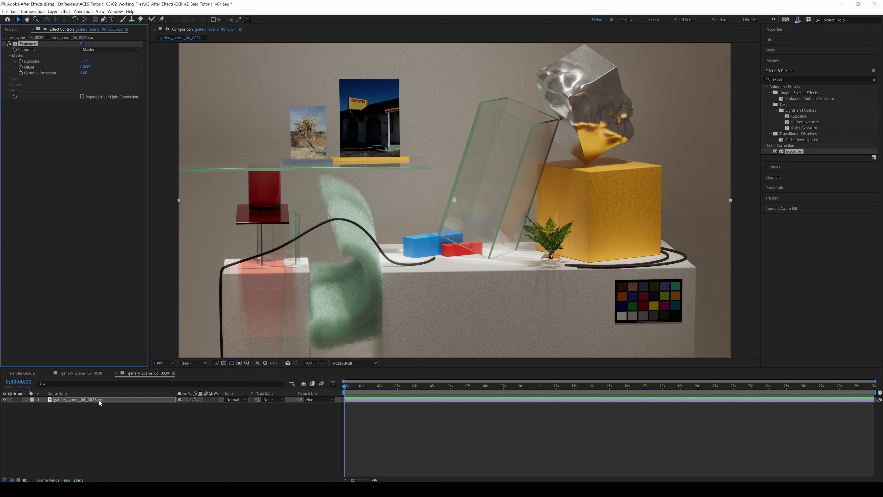
Compare the image with the display color space set to None and return it to ACES/sRGB.
{"action": "left_click_drag", "start_coordinate": [98, 402], "coordinate": [353, 370]}
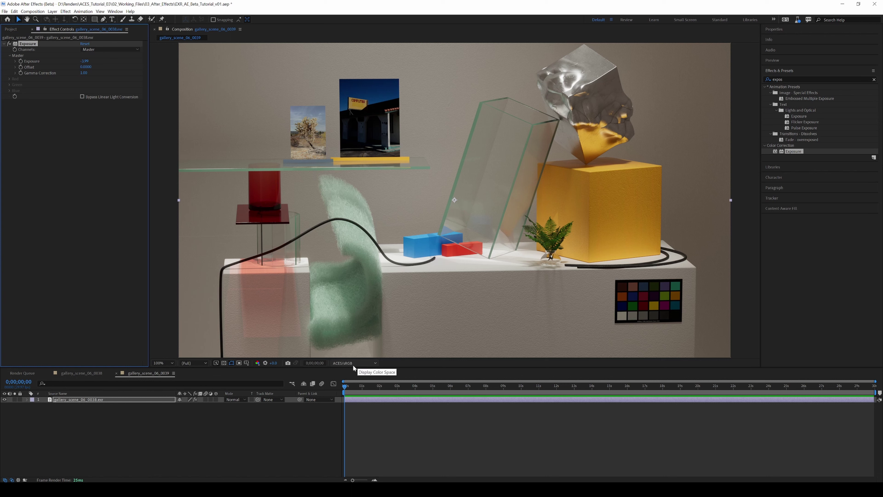
{"action": "left_click", "coordinate": [375, 362]}
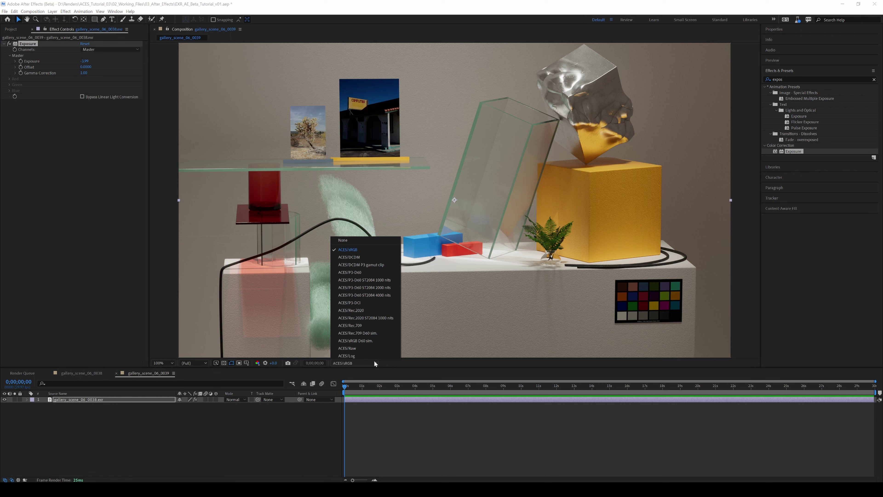
{"action": "left_click", "coordinate": [349, 241]}
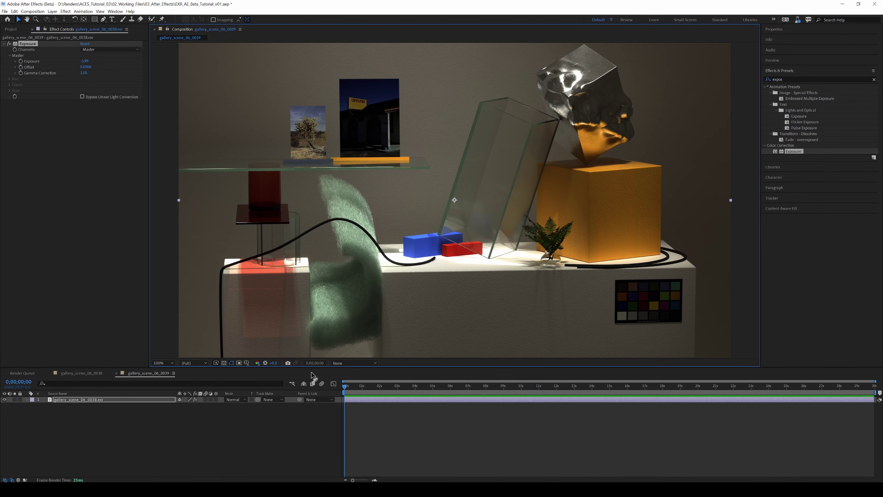
{"action": "left_click", "coordinate": [359, 364]}
{"action": "left_click", "coordinate": [368, 251]}
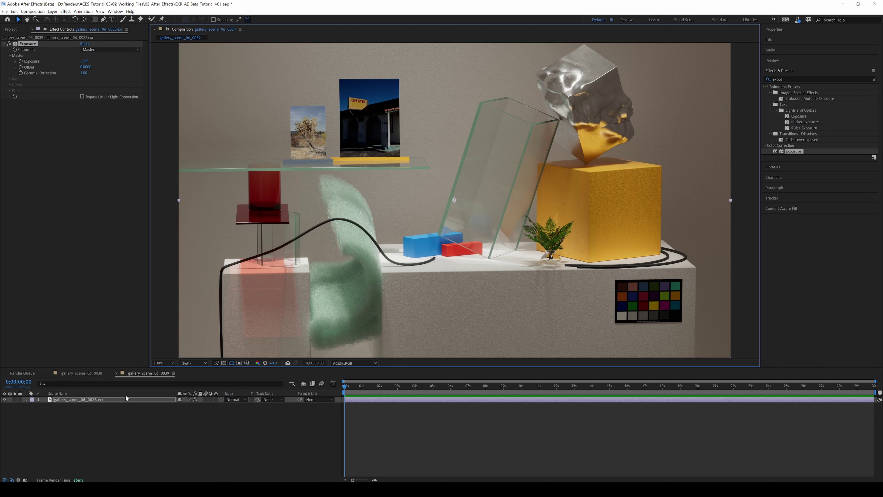
Save the current frame to the render queue as the Photoshop file export.psd.
{"action": "left_click", "coordinate": [34, 12]}
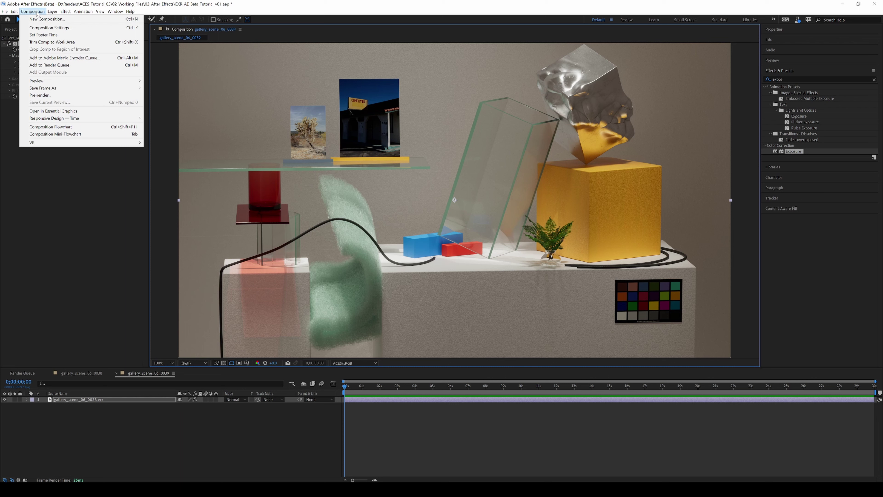
{"action": "mouse_move", "coordinate": [53, 89]}
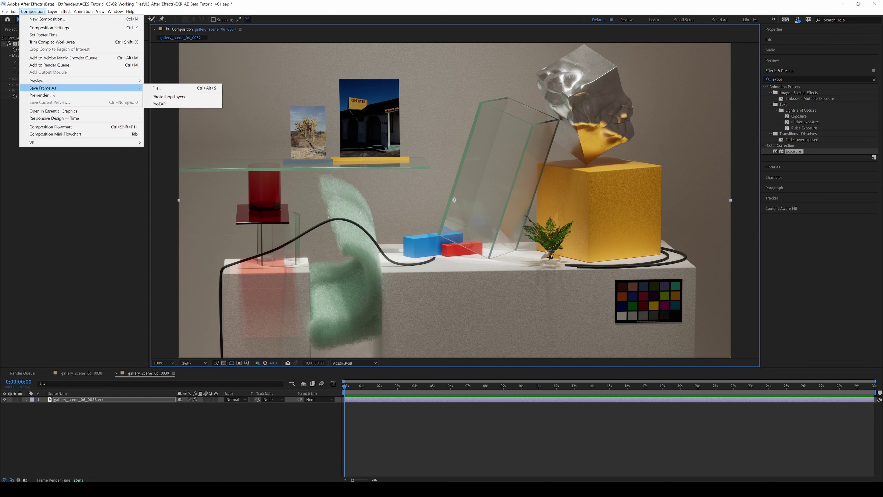
{"action": "left_click", "coordinate": [157, 88]}
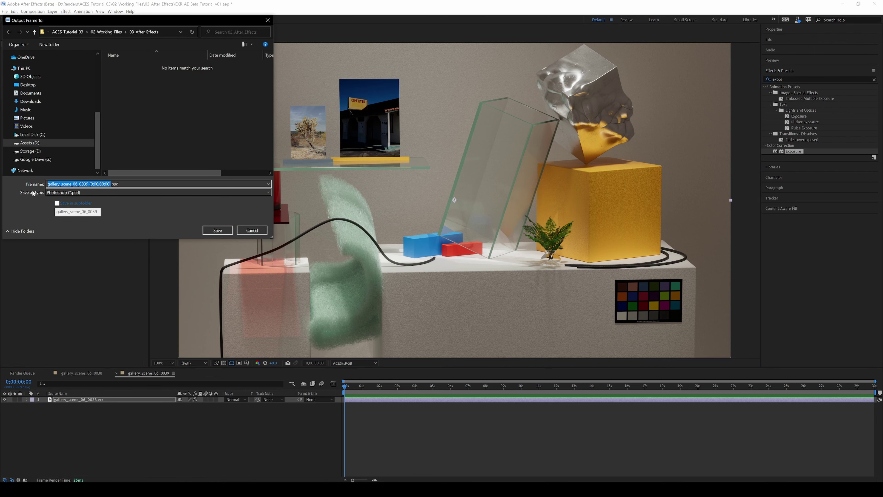
{"action": "type", "text": "export"}
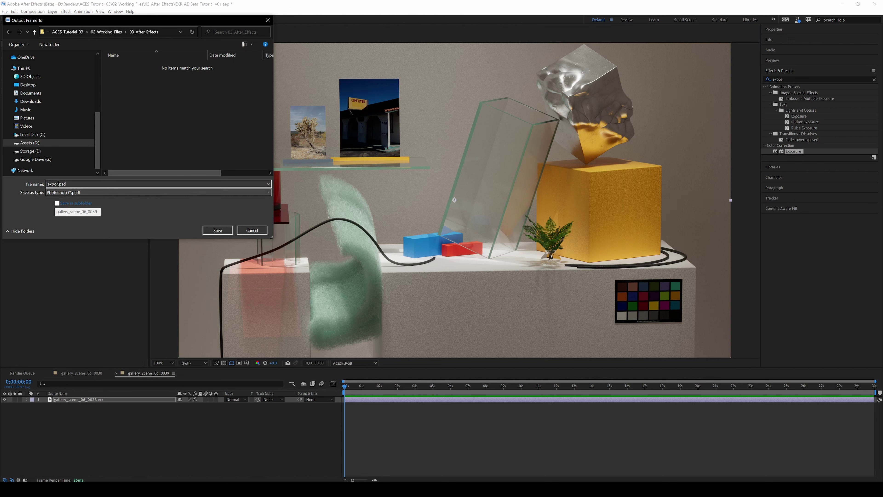
{"action": "left_click", "coordinate": [218, 230]}
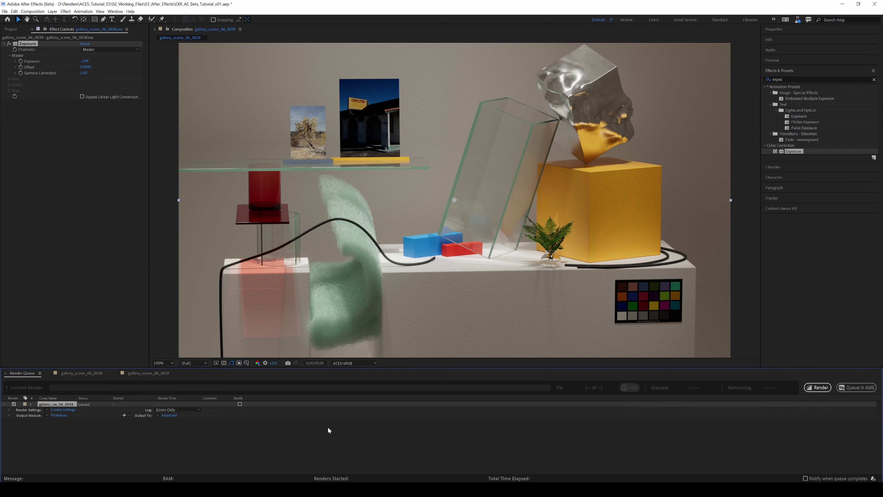
Set the queued export's format to JPEG Sequence and its output color space to Output/Output - sRGB.
{"action": "left_click", "coordinate": [59, 415]}
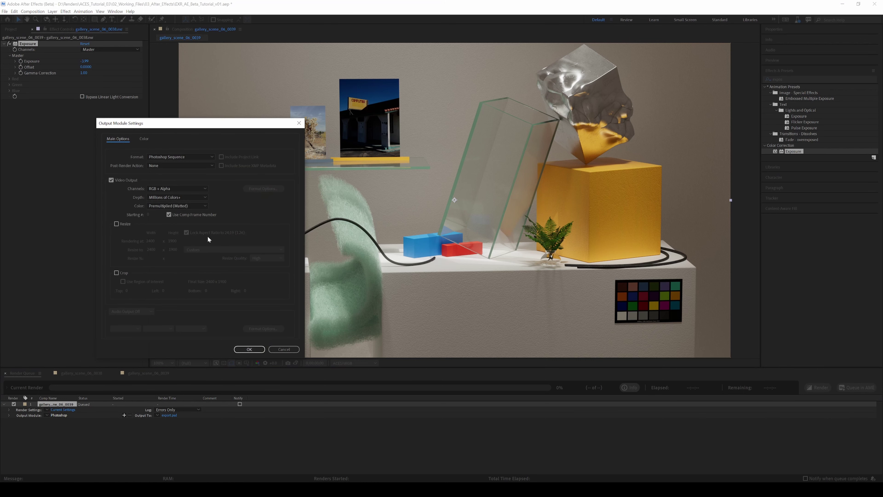
{"action": "left_click", "coordinate": [205, 157]}
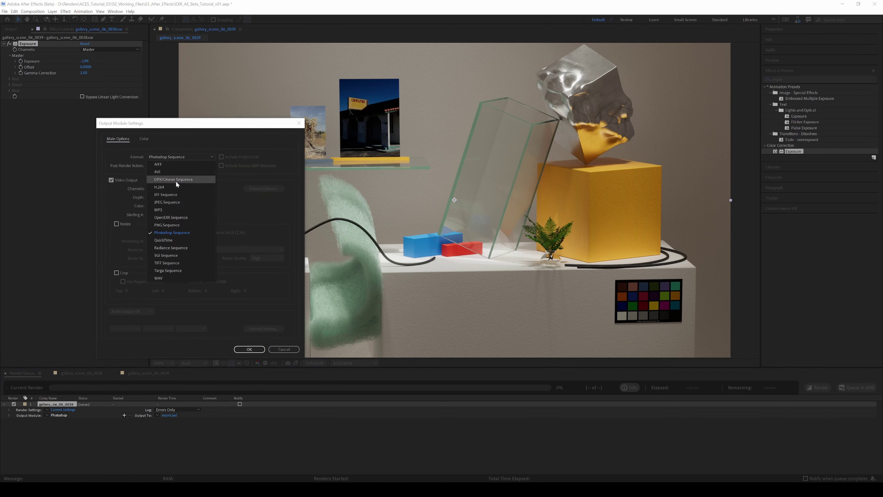
{"action": "left_click", "coordinate": [166, 203]}
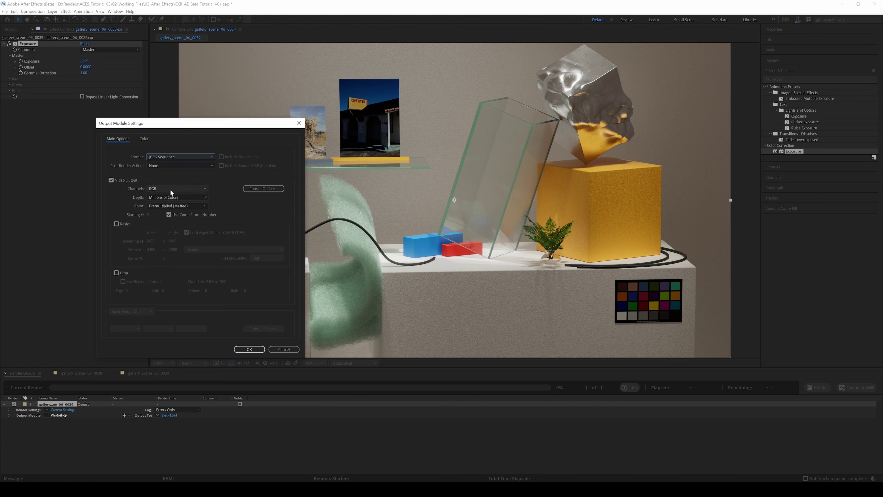
{"action": "left_click", "coordinate": [145, 140]}
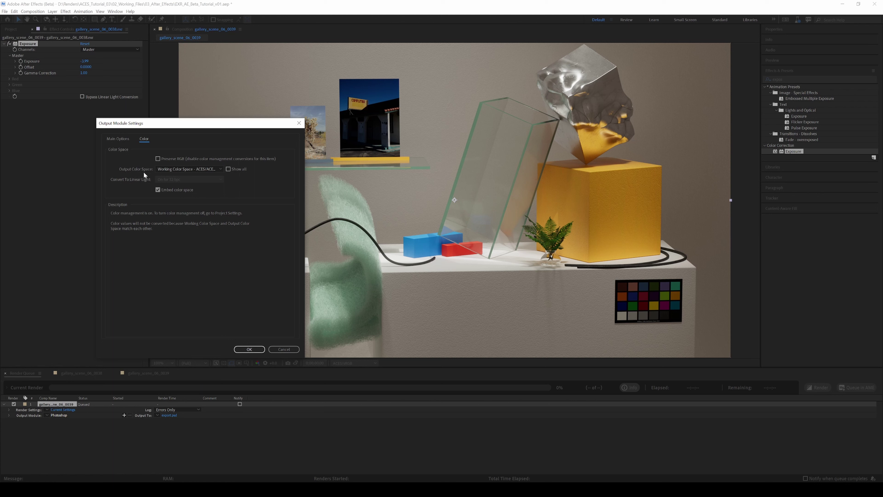
{"action": "left_click", "coordinate": [221, 169]}
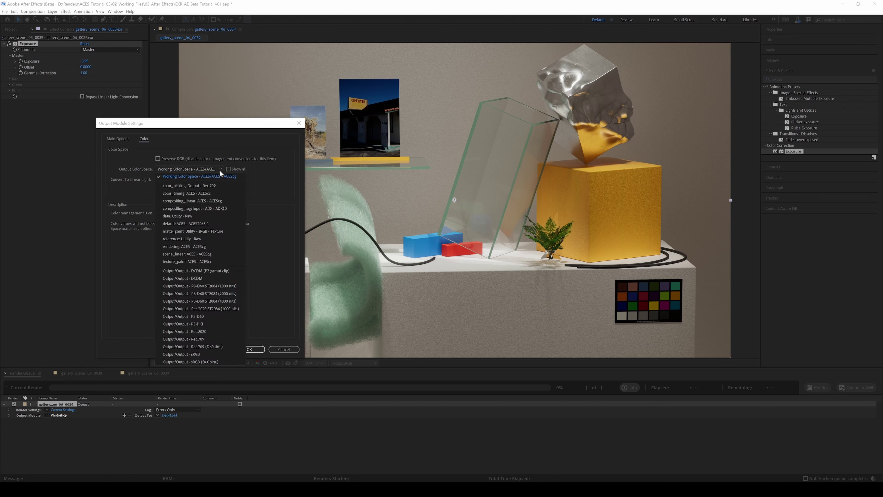
{"action": "left_click", "coordinate": [197, 354]}
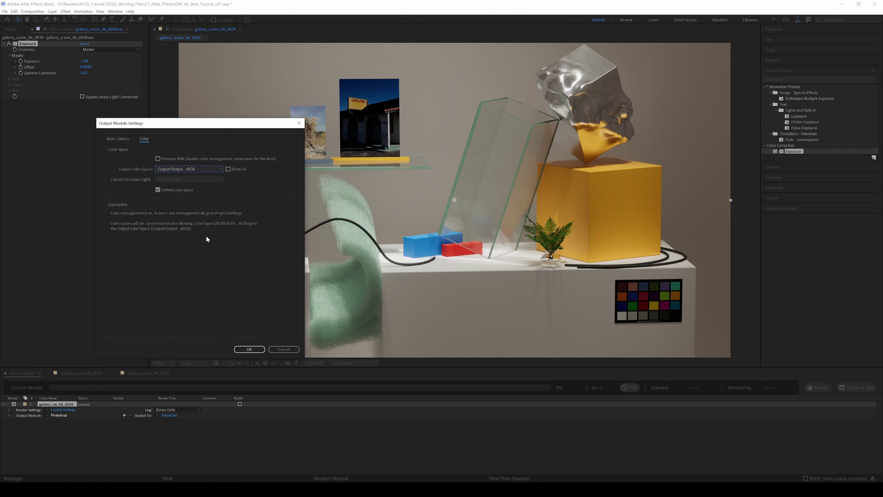
{"action": "left_click", "coordinate": [250, 349]}
Render the queued frame as export.jpg and open the rendered image from the desktop.
{"action": "left_click", "coordinate": [169, 415]}
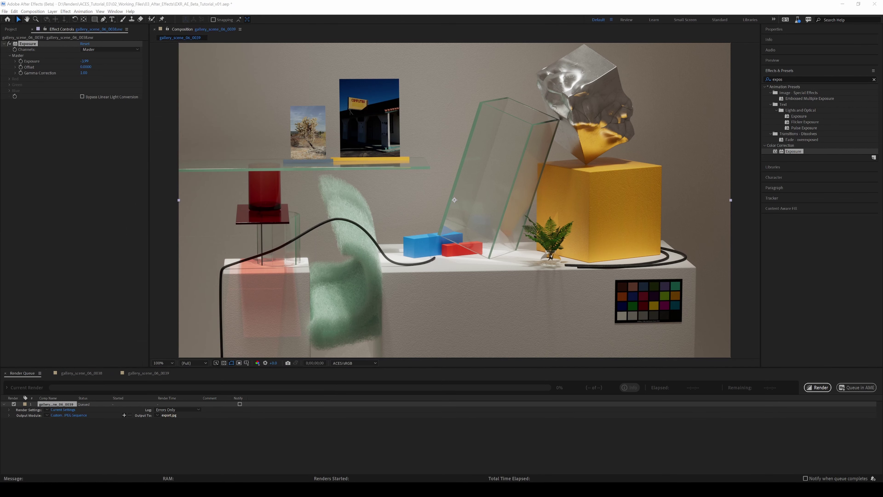
{"action": "left_click", "coordinate": [818, 387]}
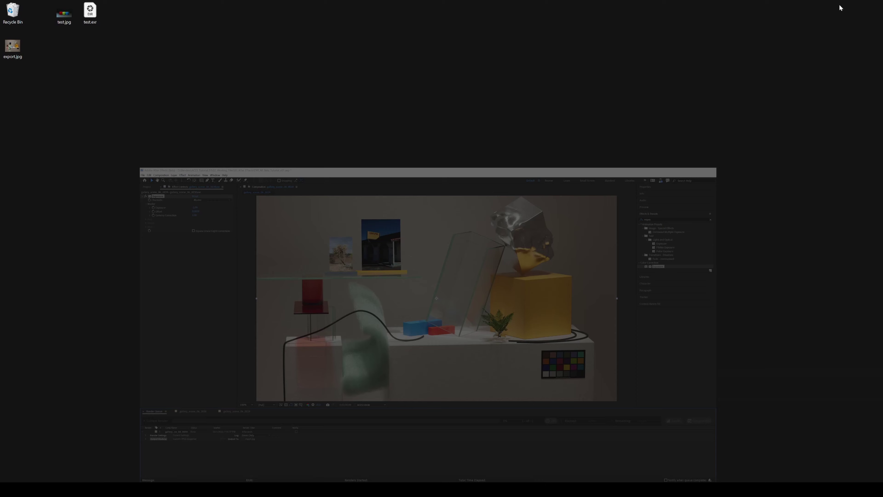
{"action": "double_click", "coordinate": [114, 12]}
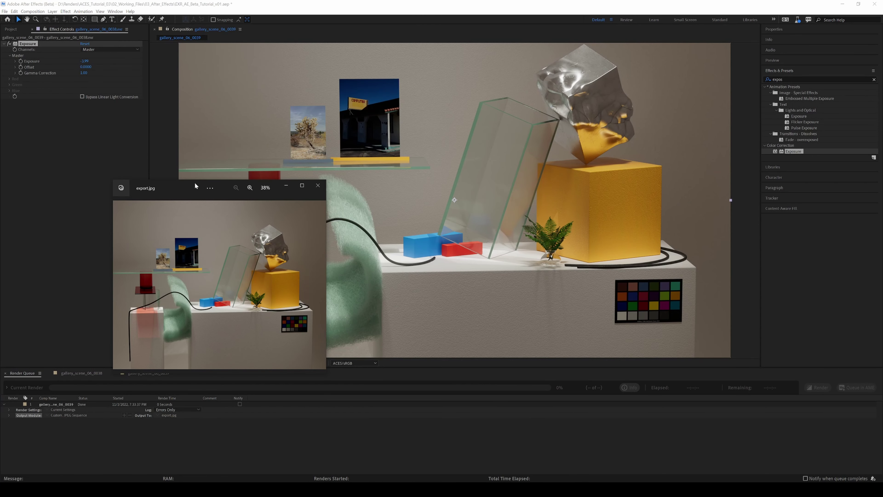
Compare export.jpg side by side with the gallery_scene_06_0039 composition at 50% magnification, then close the image.
{"action": "left_click", "coordinate": [148, 373]}
{"action": "left_click", "coordinate": [163, 363]}
{"action": "left_click", "coordinate": [171, 278]}
{"action": "key", "text": "alt+Tab"}
{"action": "left_click_drag", "start_coordinate": [315, 261], "coordinate": [325, 288]}
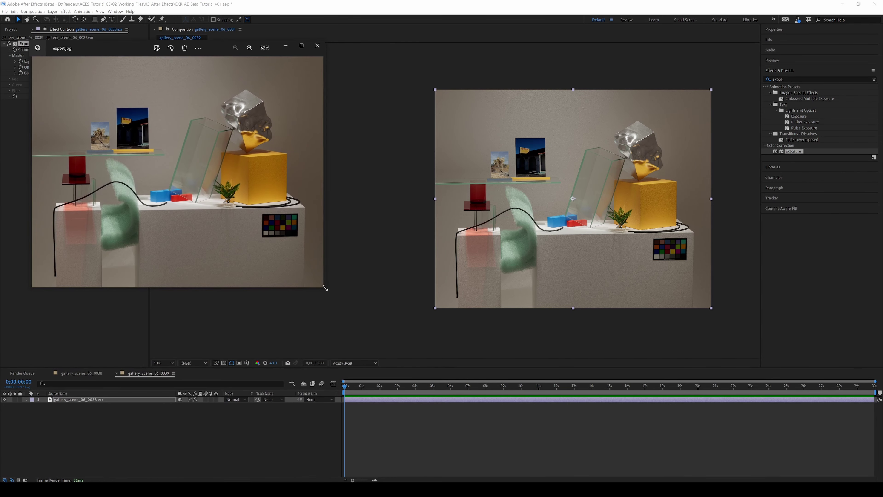
{"action": "left_click_drag", "start_coordinate": [118, 49], "coordinate": [204, 75]}
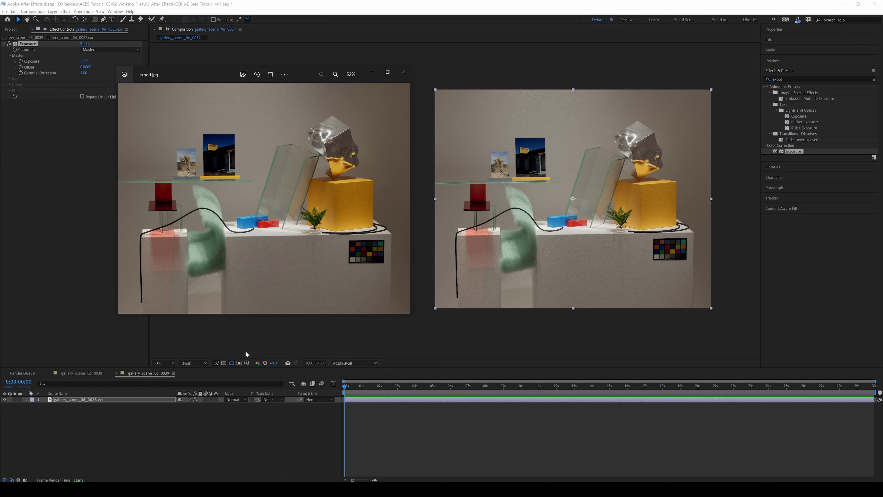
{"action": "left_click", "coordinate": [403, 72]}
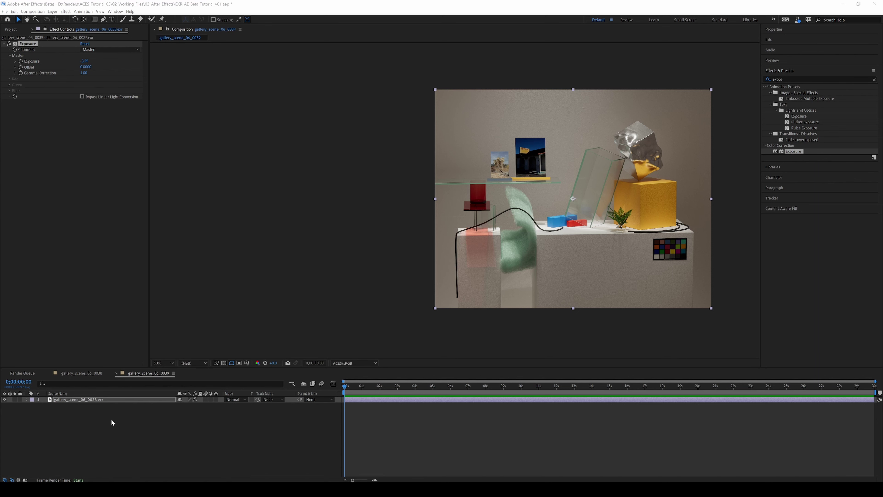
In the gallery_scene_06_0038 composition, lower the Exposure adjustment layer's master exposure to darken the image.
{"action": "left_click", "coordinate": [87, 372]}
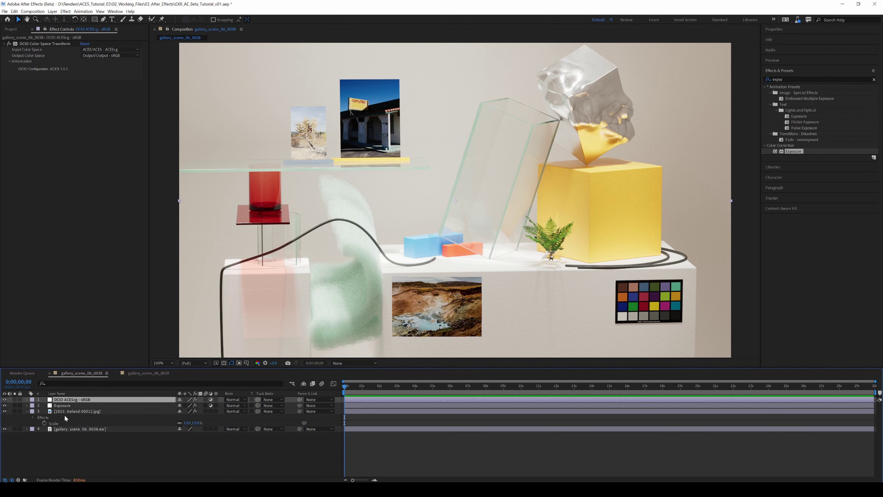
{"action": "left_click", "coordinate": [23, 405]}
{"action": "left_click_drag", "start_coordinate": [84, 61], "coordinate": [33, 61]}
Add a new adjustment layer above the OCIO ACEScg - sRGB layer and name it Levels.
{"action": "left_click", "coordinate": [83, 400]}
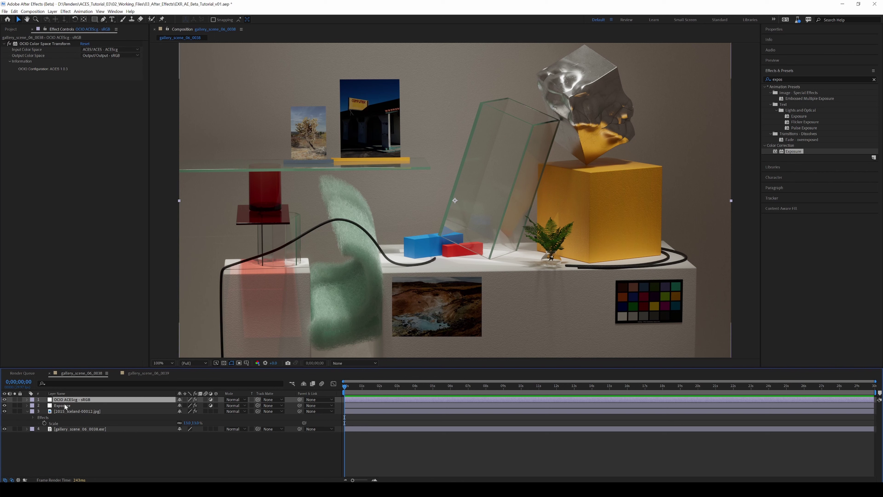
{"action": "key", "text": "ctrl+alt+y"}
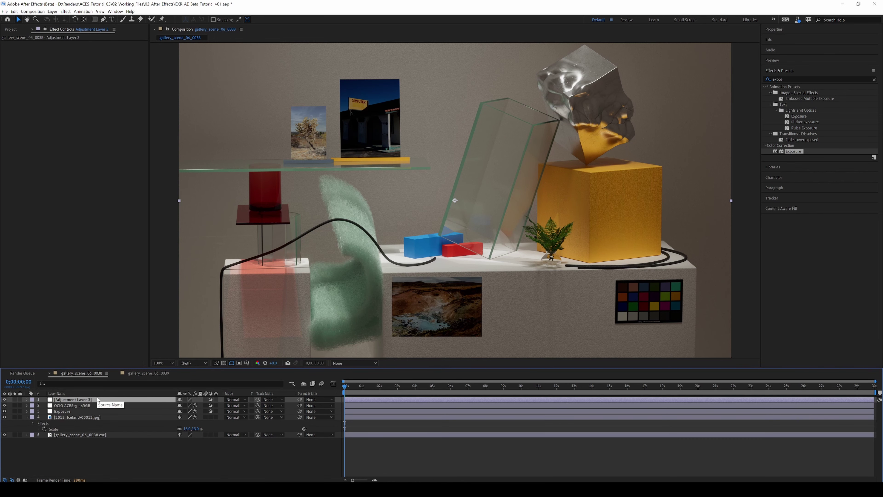
{"action": "key", "text": "Return"}
{"action": "type", "text": "Levels"}
{"action": "key", "text": "Return"}
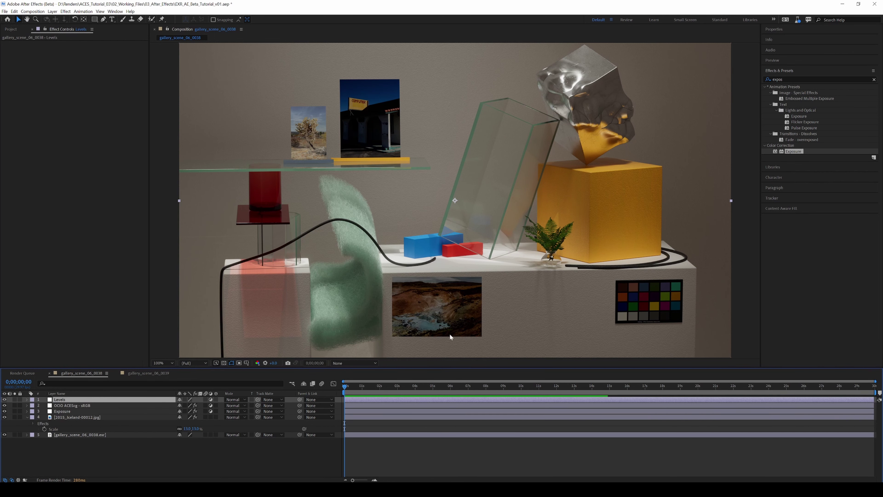
Find the Levels effect and apply it to the Levels adjustment layer.
{"action": "left_click", "coordinate": [796, 79]}
{"action": "type", "text": "level"}
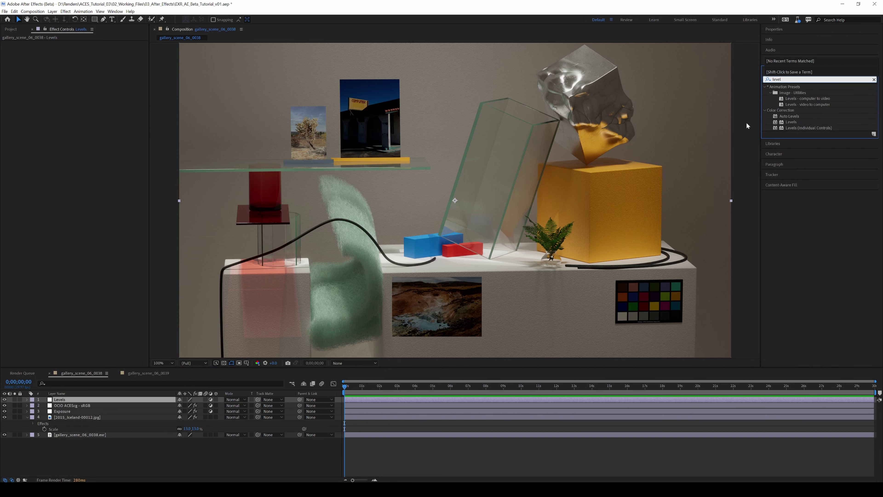
{"action": "left_click_drag", "start_coordinate": [773, 123], "coordinate": [270, 255]}
{"action": "left_click_drag", "start_coordinate": [791, 122], "coordinate": [63, 400]}
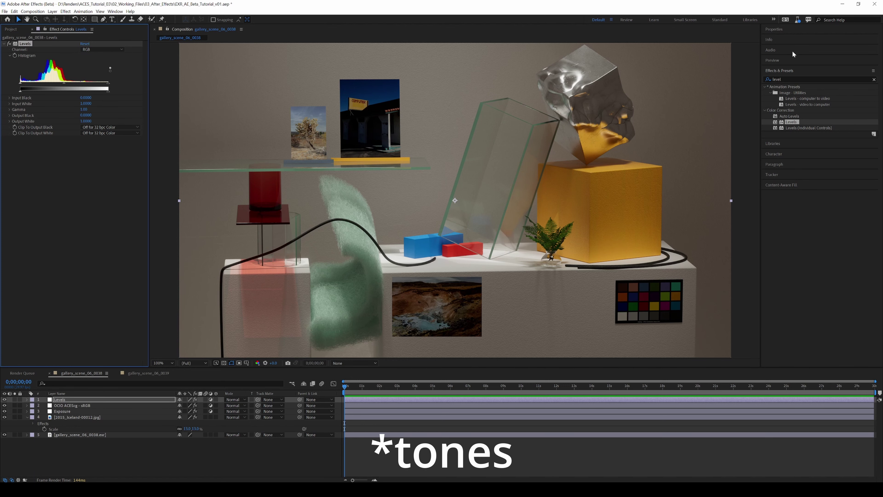
Display the pixel value information and lower the Exposure layer's master exposure a little further.
{"action": "left_click", "coordinate": [769, 39]}
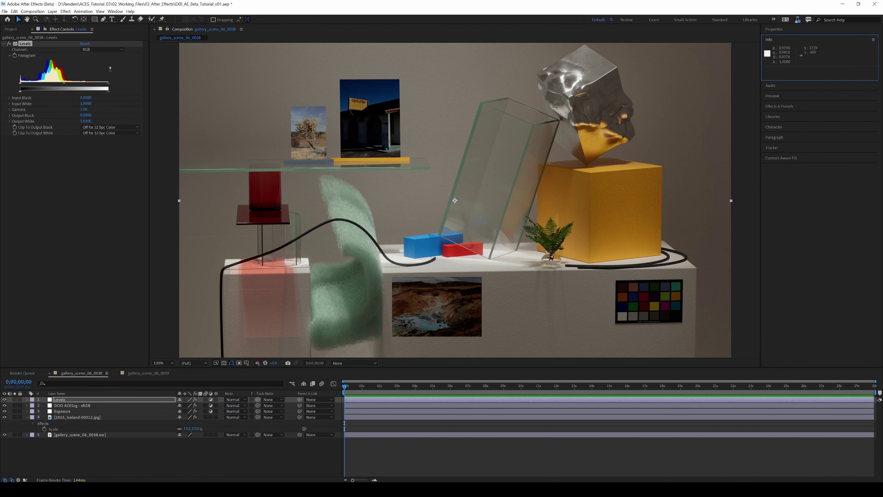
{"action": "left_click", "coordinate": [62, 411]}
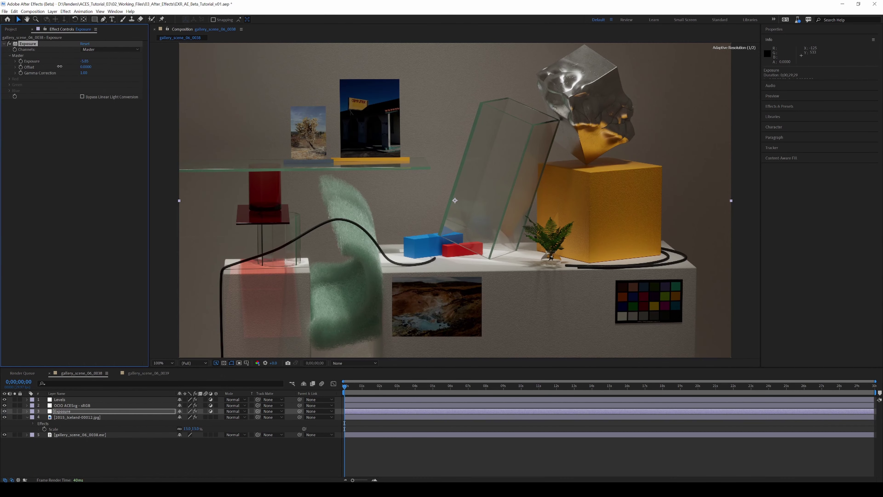
{"action": "left_click_drag", "start_coordinate": [64, 66], "coordinate": [66, 67]}
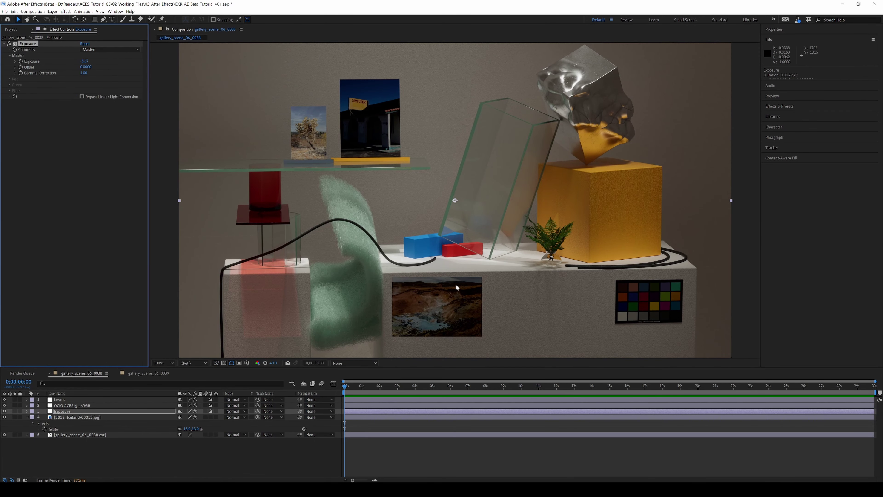
Lower the Levels effect's input white to about 0.93 to brighten the highlights.
{"action": "left_click", "coordinate": [63, 399]}
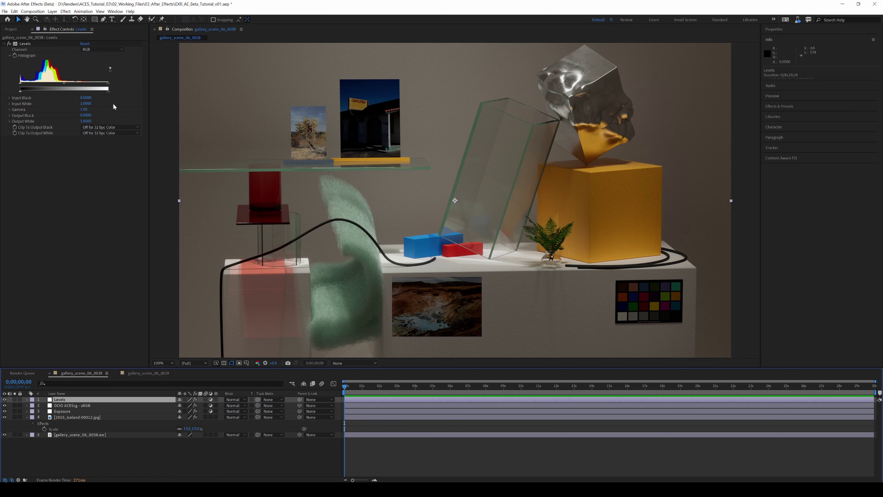
{"action": "left_click_drag", "start_coordinate": [108, 83], "coordinate": [100, 85]}
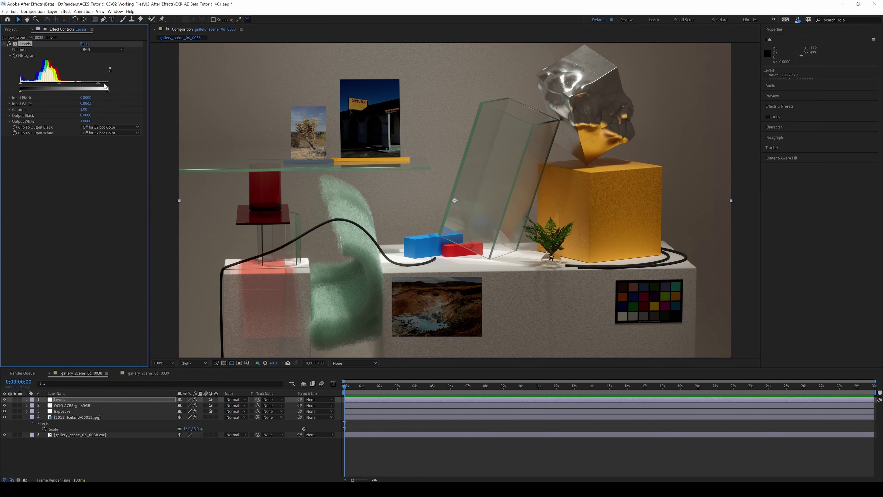
{"action": "left_click_drag", "start_coordinate": [100, 86], "coordinate": [104, 87]}
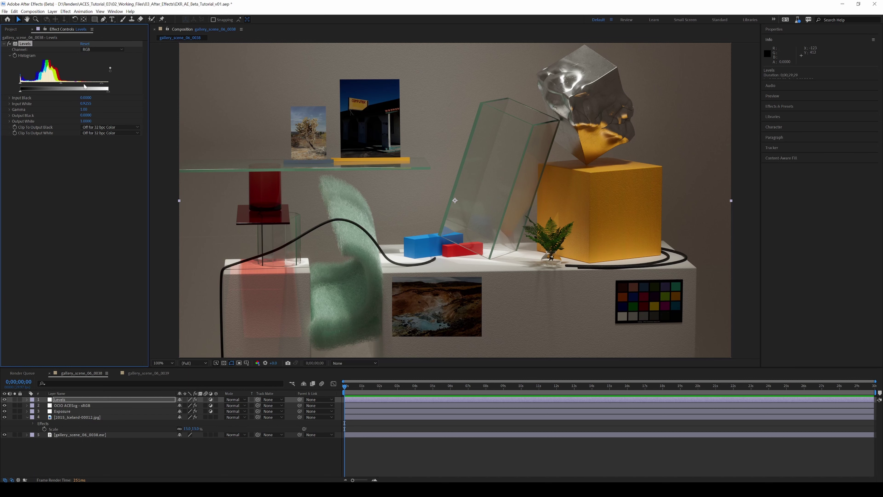
{"action": "left_click_drag", "start_coordinate": [102, 86], "coordinate": [102, 86]}
Compare the image with the Levels layer hidden and shown, and review the OCIO transform layer beneath it.
{"action": "left_click", "coordinate": [5, 399]}
{"action": "left_click", "coordinate": [4, 400]}
{"action": "left_click", "coordinate": [5, 400]}
{"action": "left_click", "coordinate": [4, 400]}
{"action": "left_click", "coordinate": [4, 399]}
{"action": "left_click", "coordinate": [4, 400]}
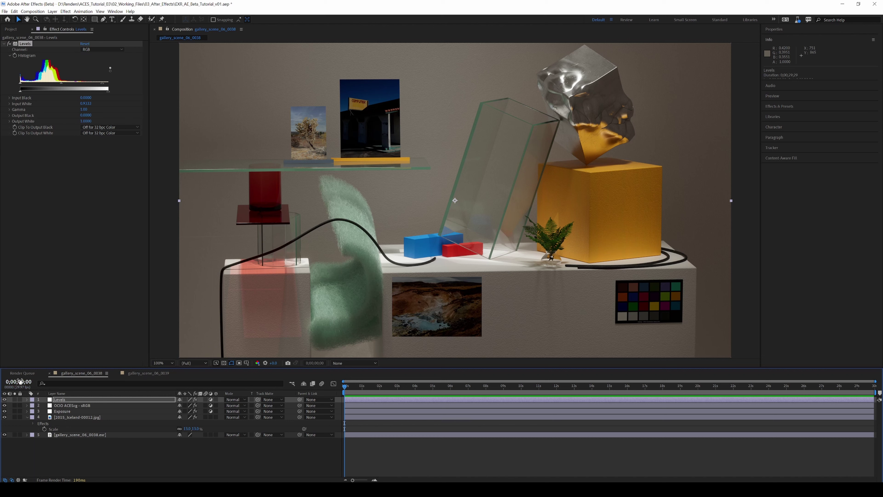
{"action": "left_click", "coordinate": [84, 405]}
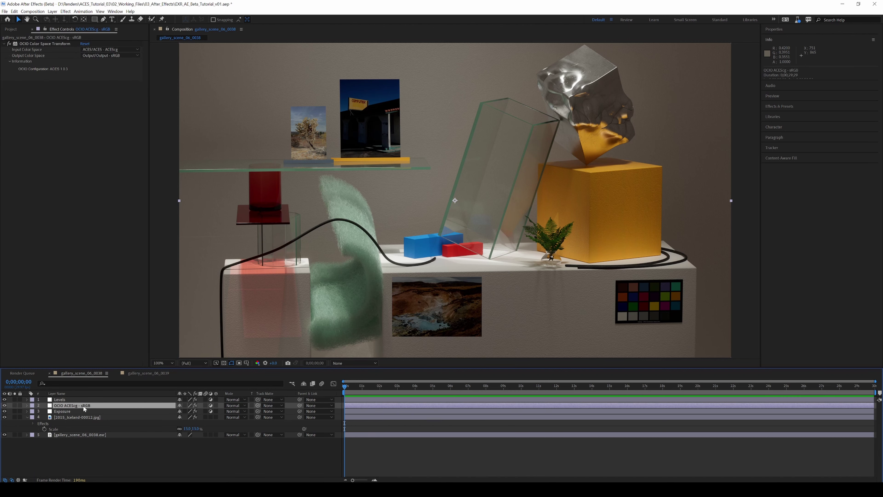
{"action": "key", "text": "ctrl+Up"}
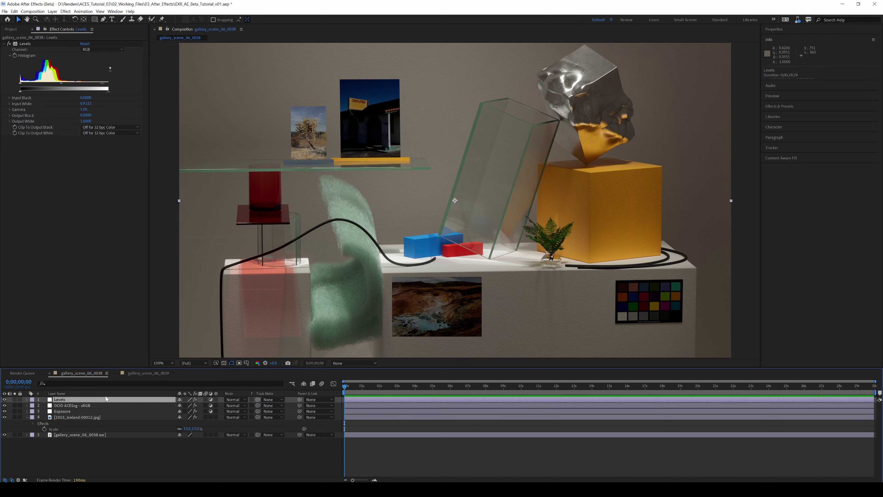
Add the current frame of gallery_scene_06_0038 to the render queue and set its output format to JPEG Sequence.
{"action": "left_click", "coordinate": [33, 11]}
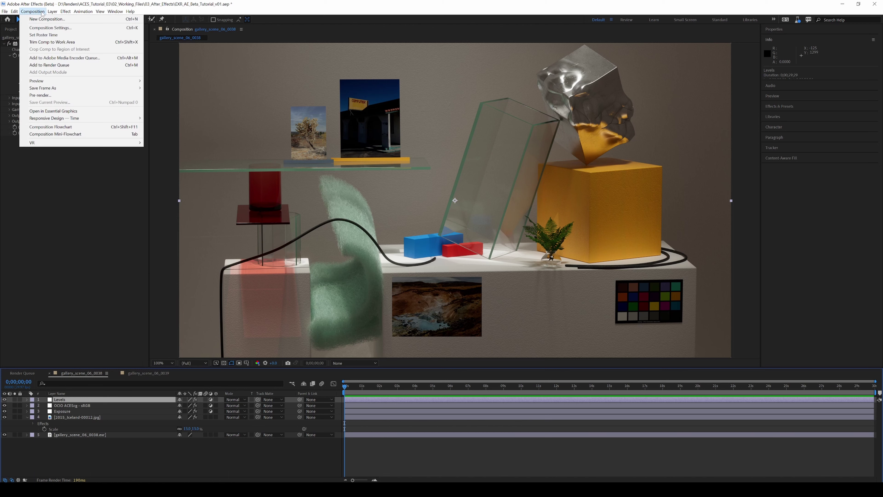
{"action": "mouse_move", "coordinate": [69, 88]}
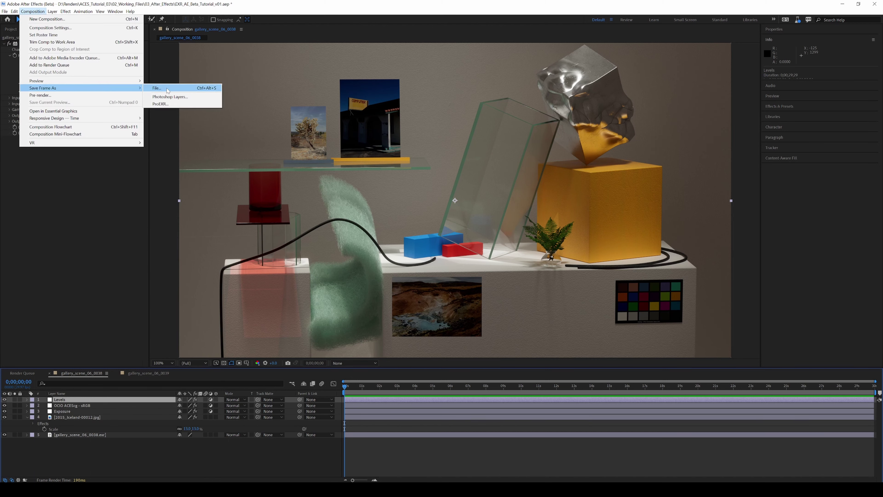
{"action": "left_click", "coordinate": [156, 89]}
{"action": "left_click", "coordinate": [58, 431]}
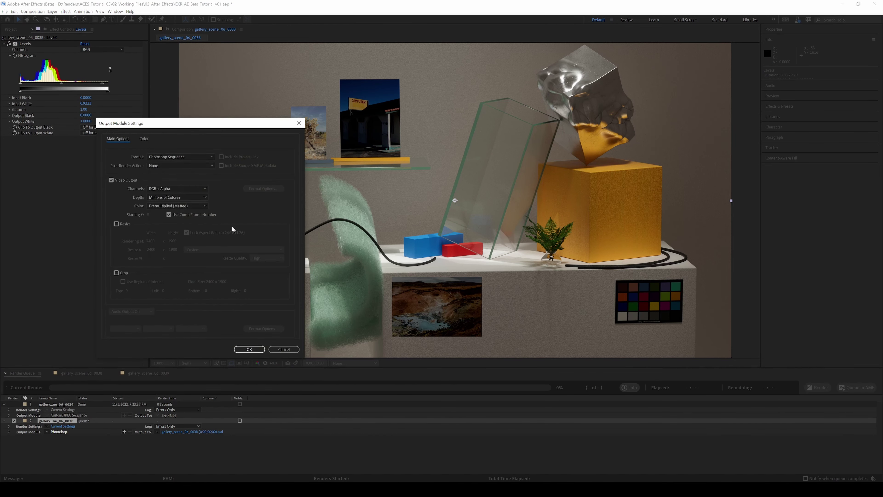
{"action": "left_click", "coordinate": [169, 157]}
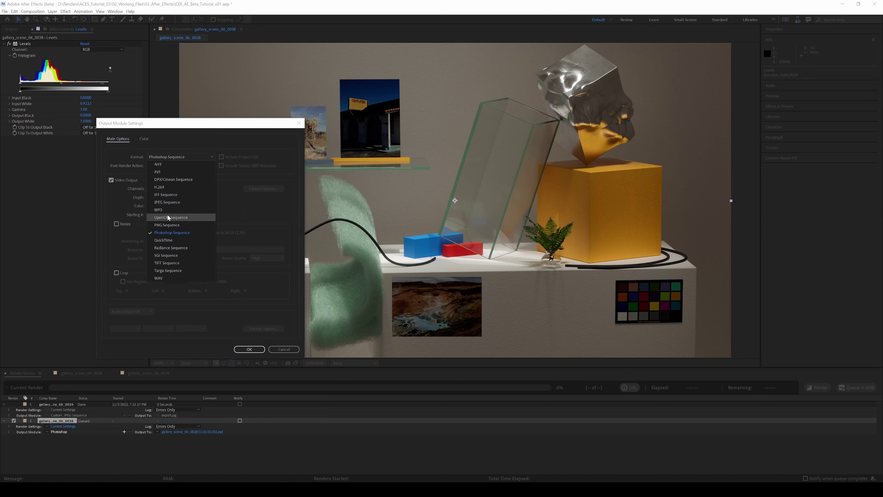
{"action": "left_click", "coordinate": [167, 203]}
Keep the output color space at the working color space and render the frame as export2.jpg.
{"action": "left_click", "coordinate": [144, 139]}
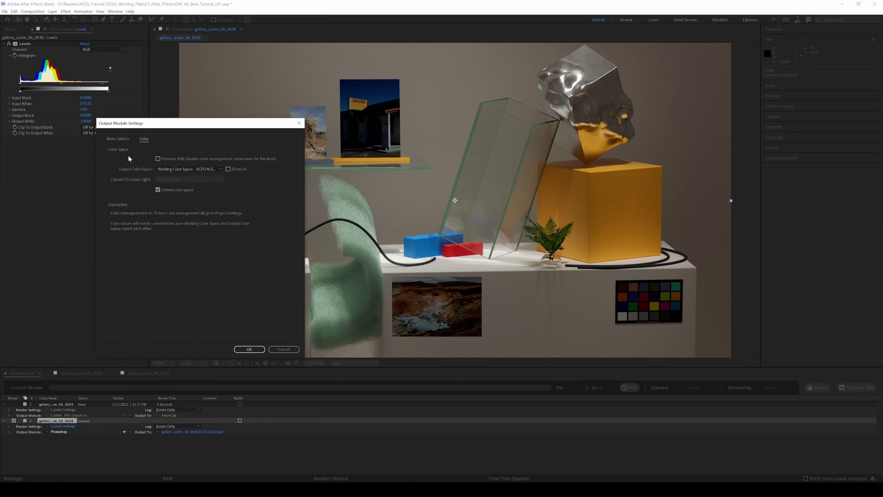
{"action": "left_click", "coordinate": [114, 139]}
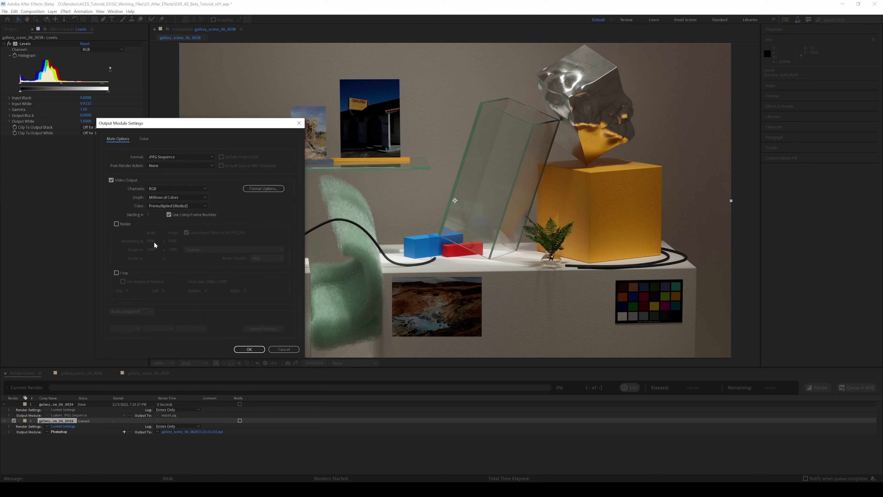
{"action": "left_click", "coordinate": [249, 349]}
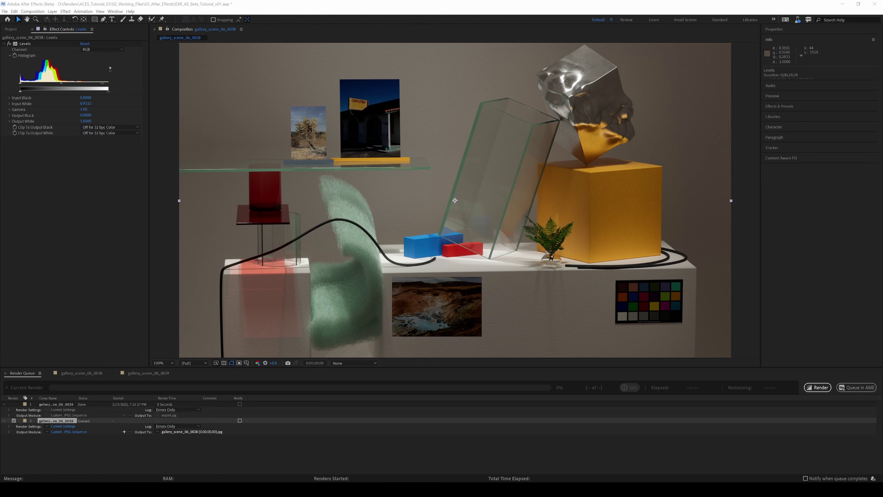
{"action": "left_click", "coordinate": [817, 388]}
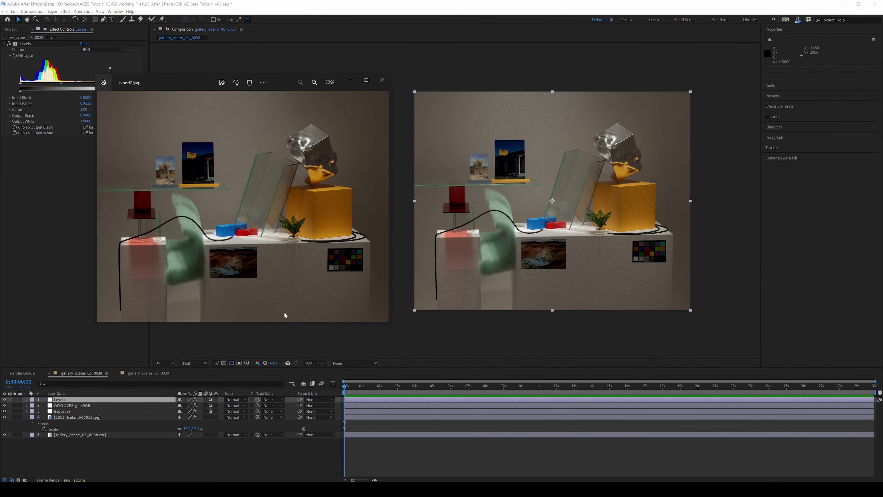
Close the export2.jpg preview, delete the Levels layer and hide the Exposure layer.
{"action": "left_click", "coordinate": [382, 80]}
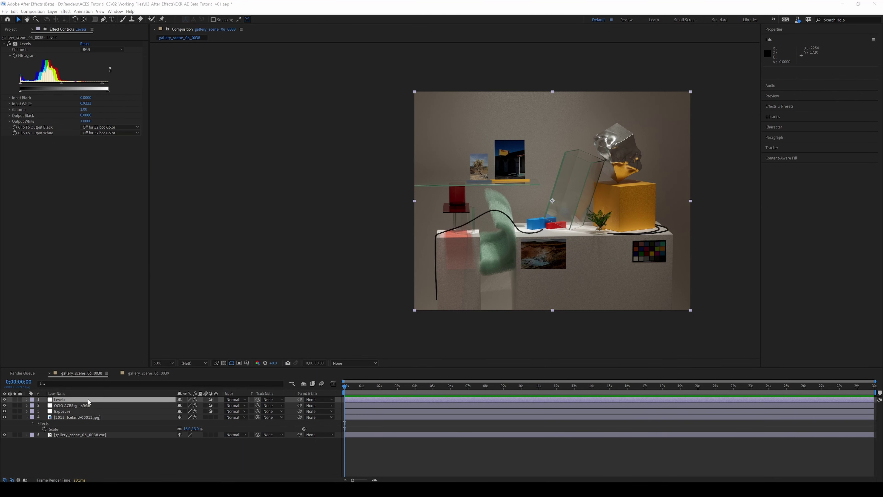
{"action": "key", "text": "Delete"}
{"action": "left_click", "coordinate": [52, 405]}
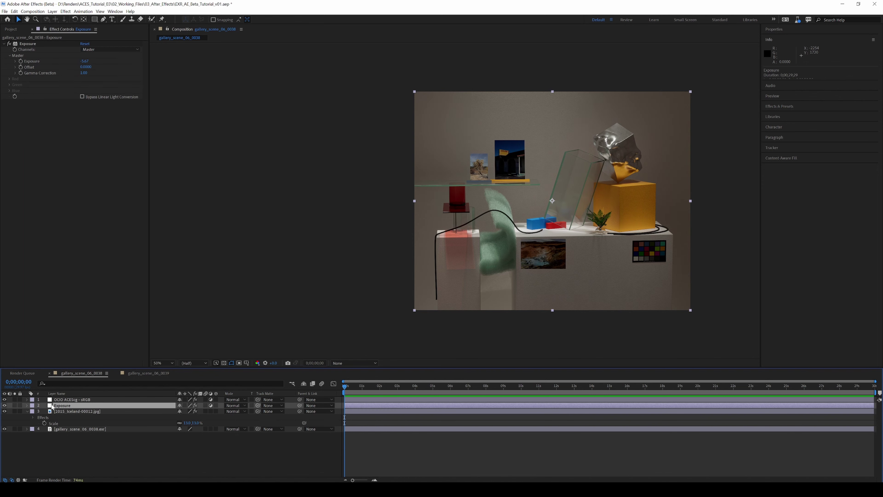
{"action": "left_click", "coordinate": [4, 405]}
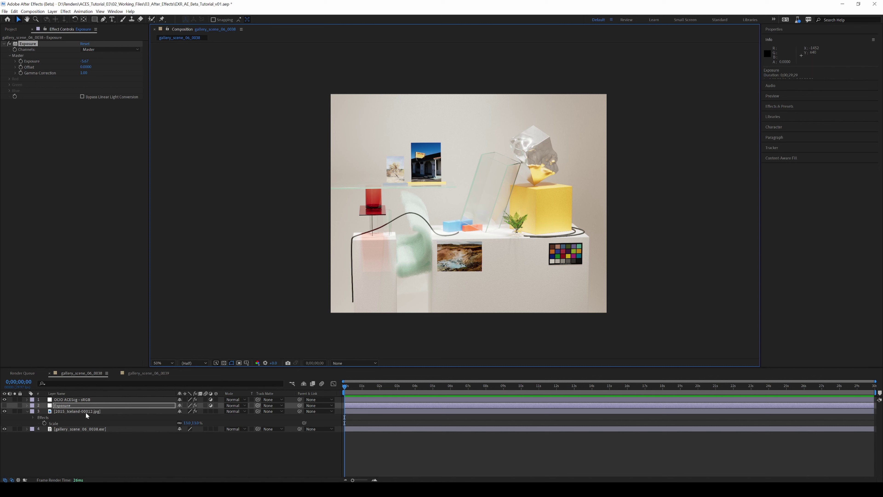
Change the project's OCIO configuration to ACES CG v0.2.0 (Beta) and its working color space to ACES/ACEScg.
{"action": "left_click", "coordinate": [5, 11]}
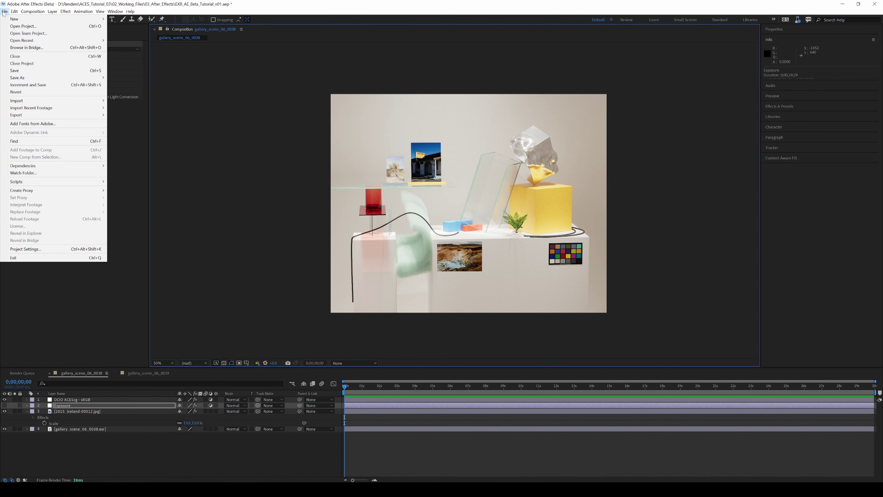
{"action": "left_click", "coordinate": [38, 249]}
{"action": "left_click", "coordinate": [223, 106]}
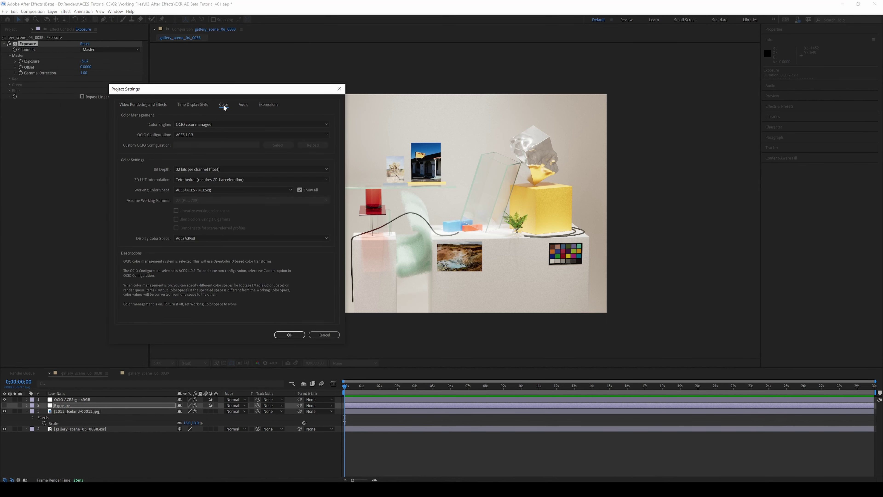
{"action": "left_click_drag", "start_coordinate": [246, 92], "coordinate": [162, 99]}
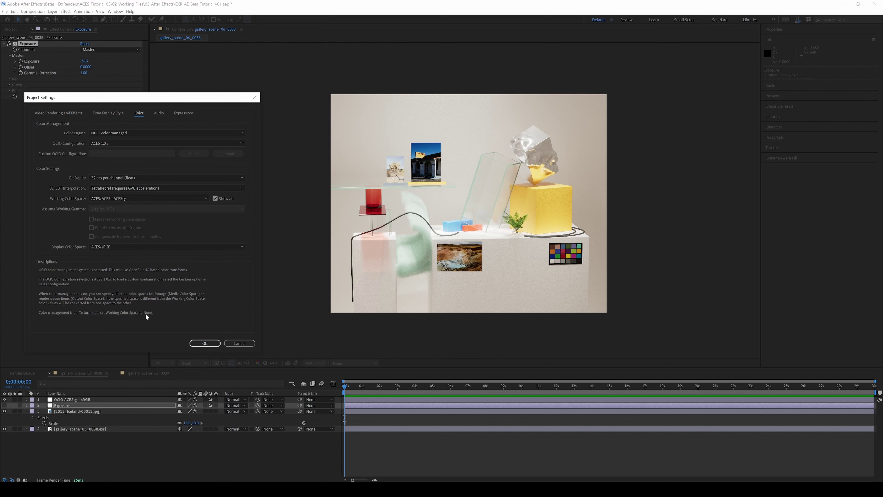
{"action": "left_click", "coordinate": [119, 143]}
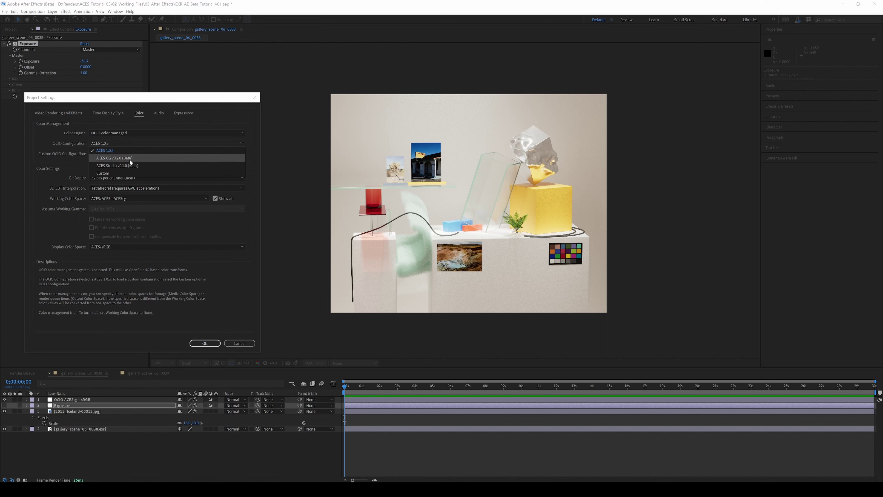
{"action": "left_click", "coordinate": [132, 158]}
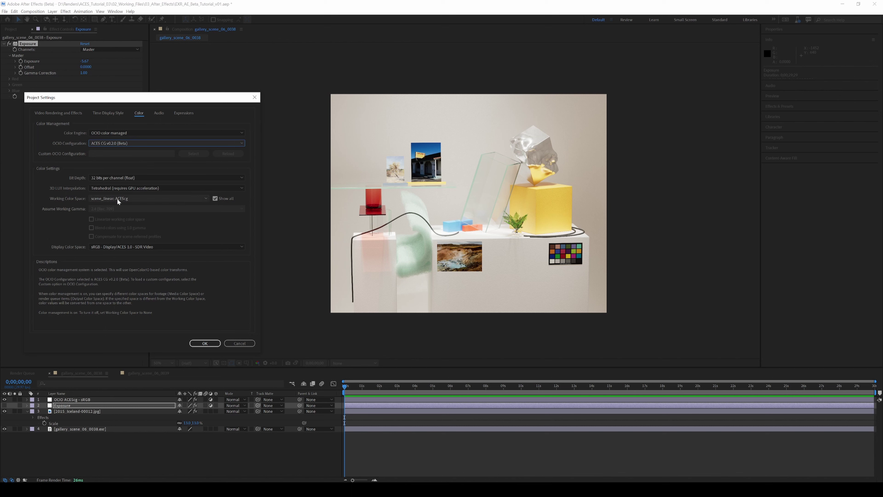
{"action": "left_click", "coordinate": [137, 200]}
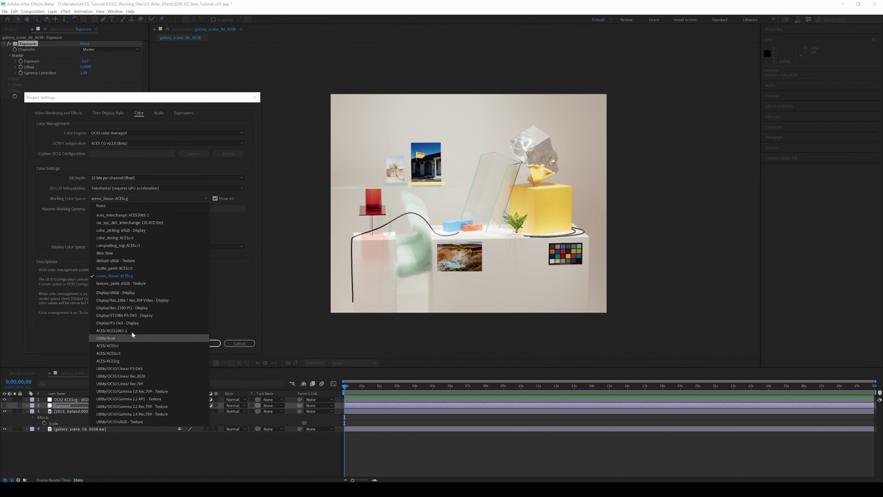
{"action": "left_click", "coordinate": [111, 360]}
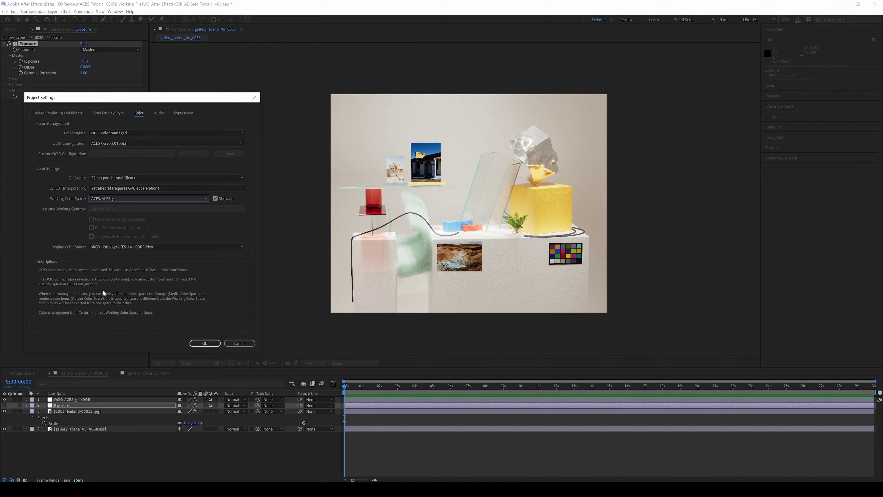
{"action": "left_click", "coordinate": [211, 344]}
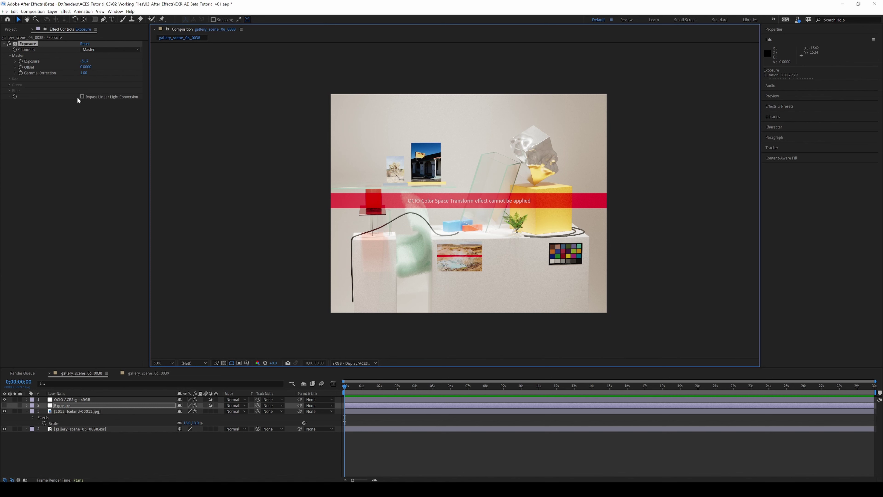
Reset the OCIO Color Space Transform on the OCIO ACEScg - sRGB layer and review its available output color spaces.
{"action": "left_click", "coordinate": [68, 400]}
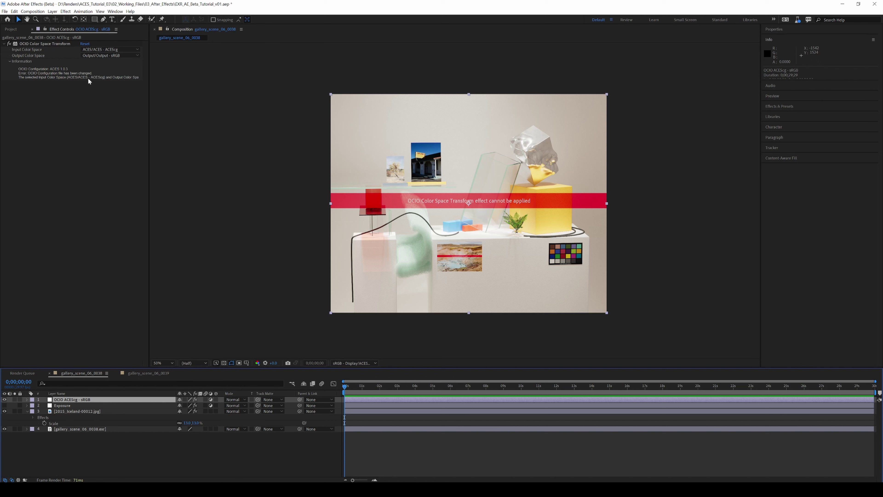
{"action": "left_click", "coordinate": [82, 43]}
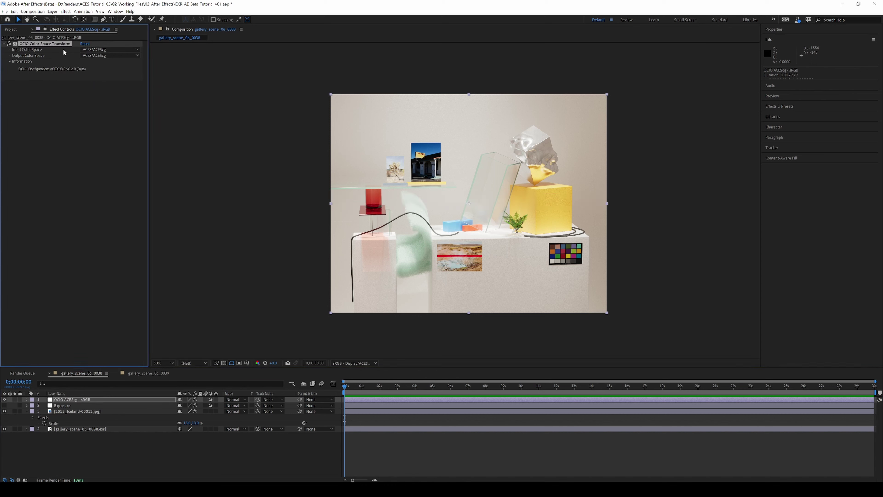
{"action": "left_click", "coordinate": [102, 56]}
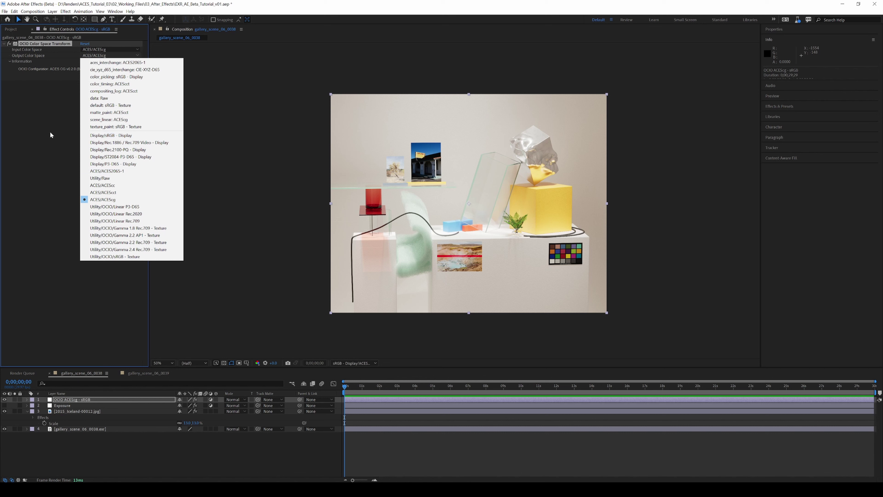
{"action": "left_click", "coordinate": [43, 134]}
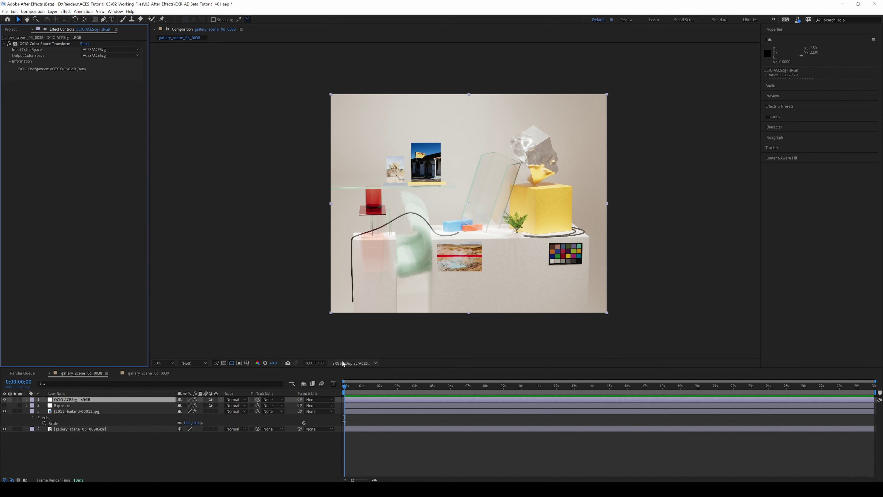
Set the viewer's display color space to None and the OCIO transform's output color space to Display/sRGB - Display.
{"action": "left_click", "coordinate": [363, 363]}
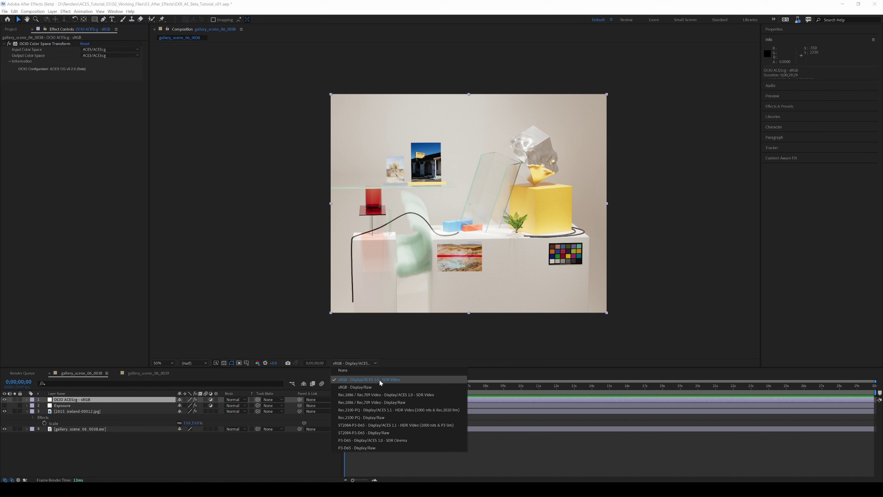
{"action": "left_click", "coordinate": [353, 371]}
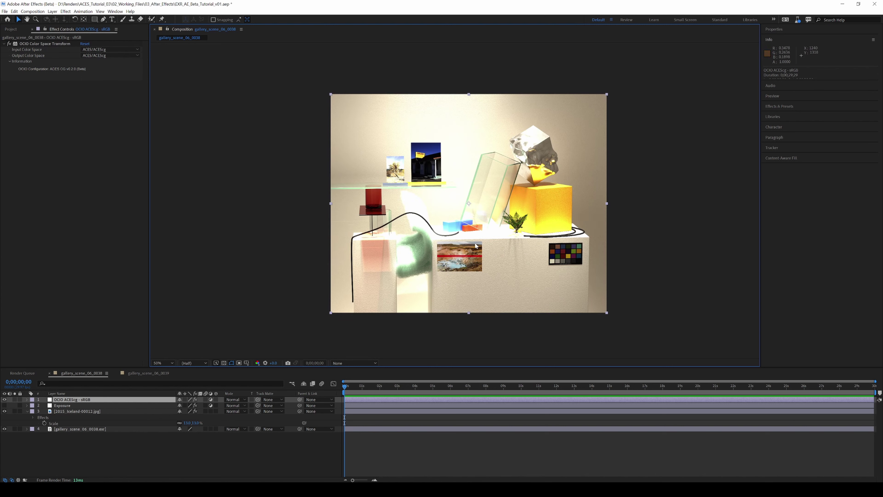
{"action": "left_click", "coordinate": [63, 401]}
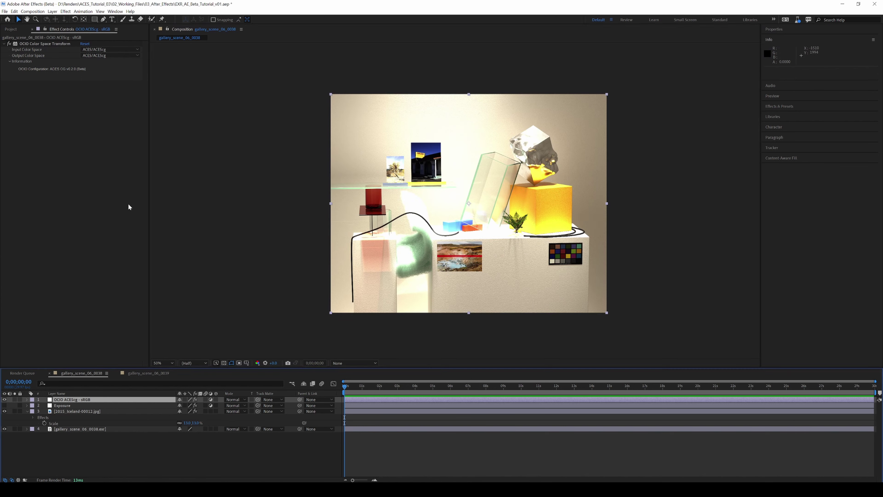
{"action": "left_click", "coordinate": [108, 56]}
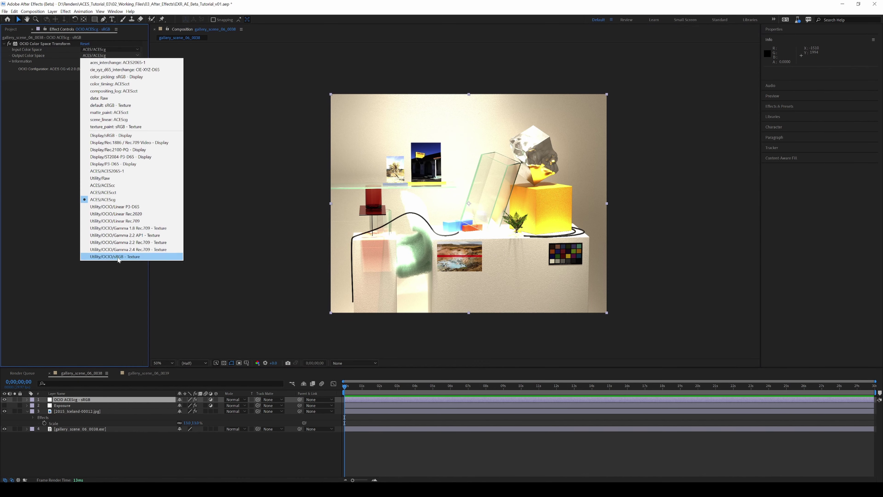
{"action": "left_click", "coordinate": [112, 137]}
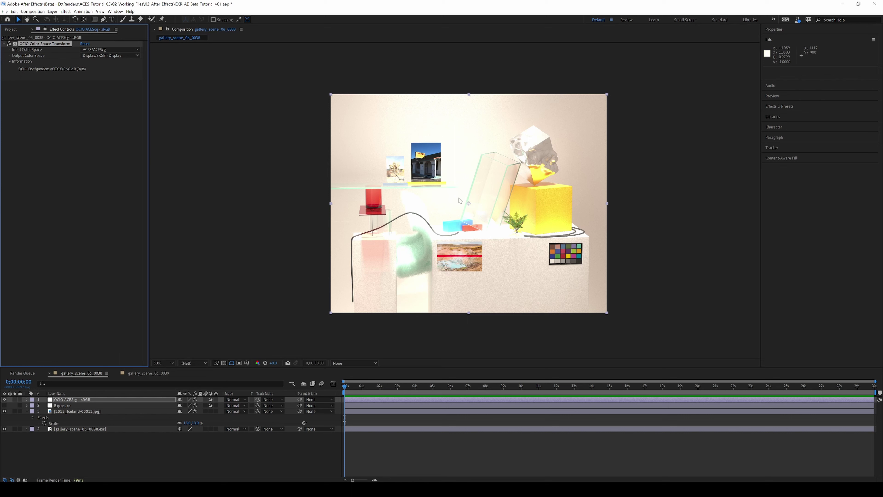
Hide the Iceland JPG layer and select the OCIO ACEScg - sRGB layer again.
{"action": "left_click", "coordinate": [77, 411]}
{"action": "left_click", "coordinate": [5, 411]}
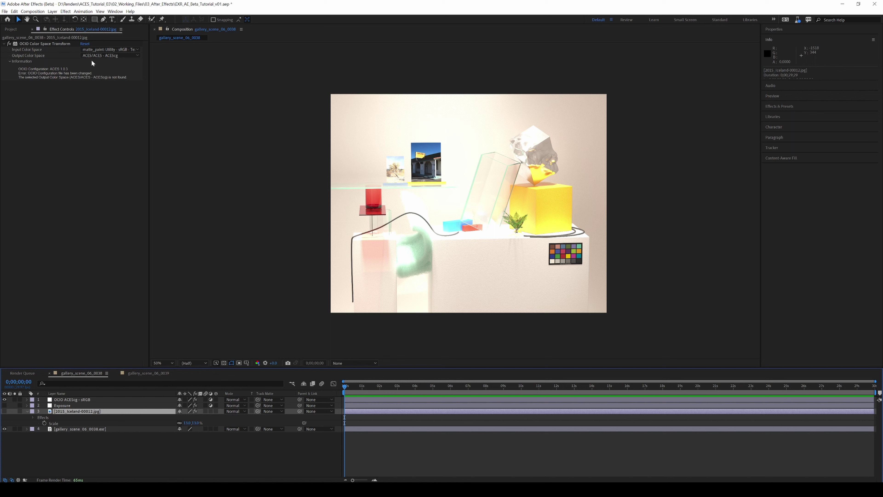
{"action": "left_click", "coordinate": [85, 400]}
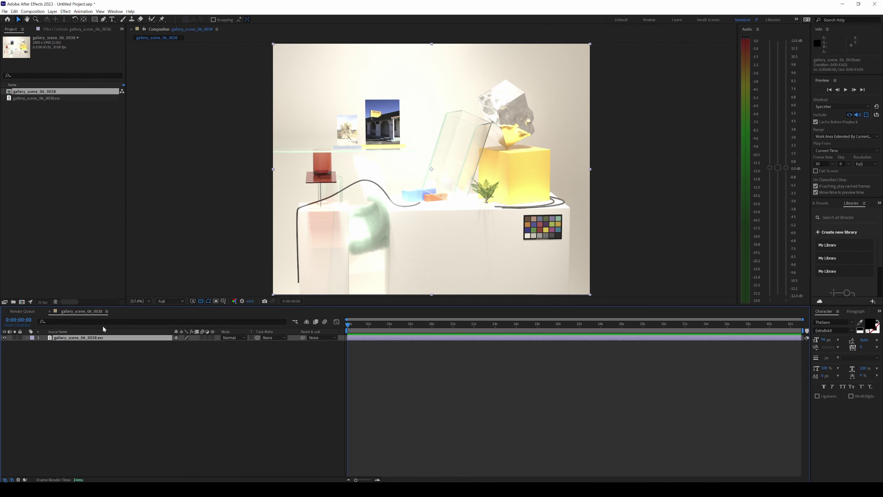
In After Effects 2023, add an adjustment layer named OCIO Plugin above the gallery EXR and apply the OpenColorIO effect to it.
{"action": "key", "text": "ctrl+alt+y"}
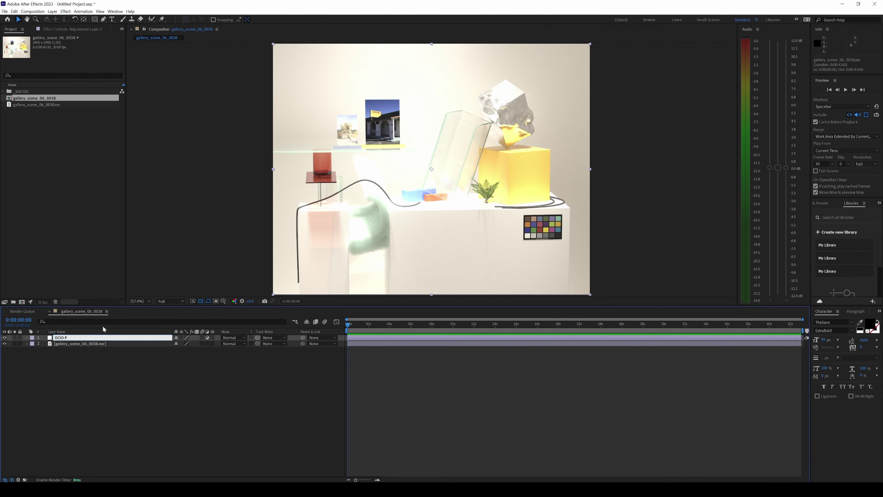
{"action": "key", "text": "ctrl+space"}
{"action": "type", "text": "ope"}
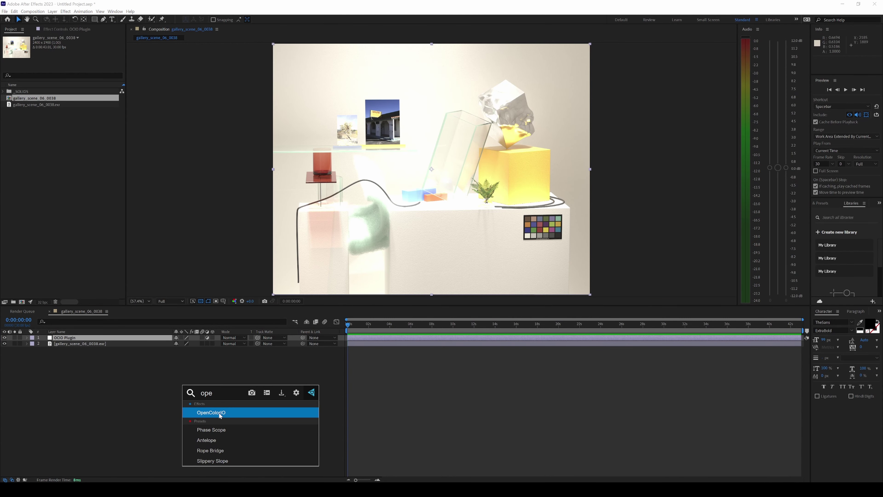
{"action": "key", "text": "Return"}
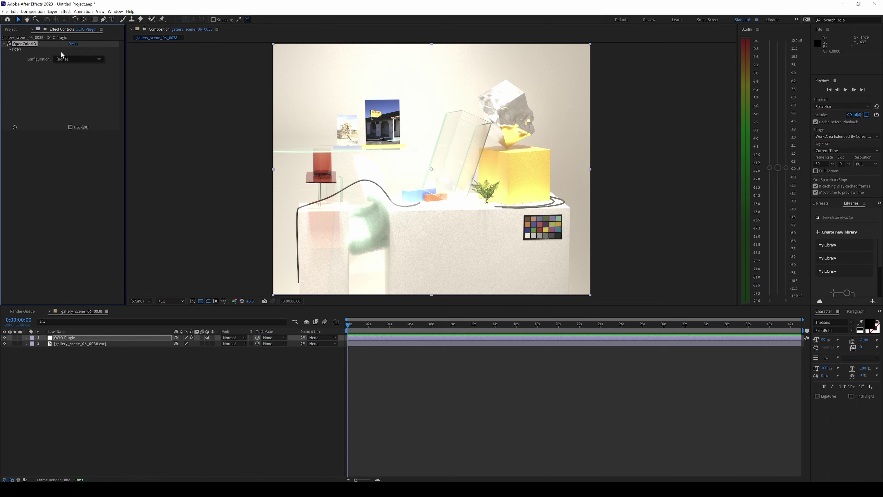
Load config_ACES_custom.ocio as the OpenColorIO effect's custom configuration and widen the area showing the effect's settings.
{"action": "left_click", "coordinate": [79, 59]}
{"action": "left_click", "coordinate": [121, 74]}
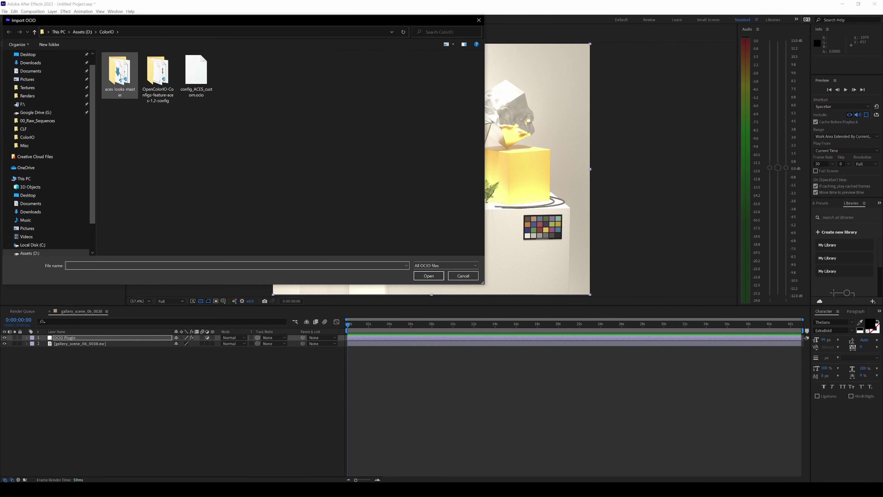
{"action": "left_click", "coordinate": [195, 84]}
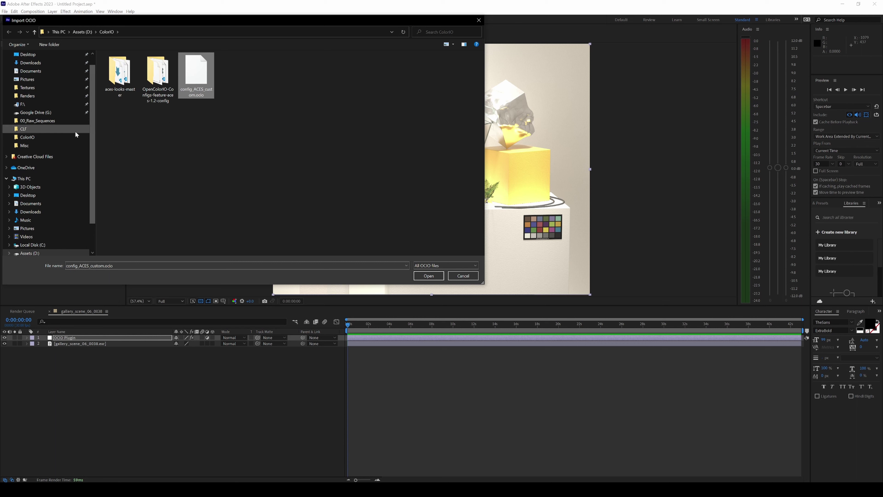
{"action": "scroll", "coordinate": [85, 57], "scroll_direction": "up", "scroll_amount": 1}
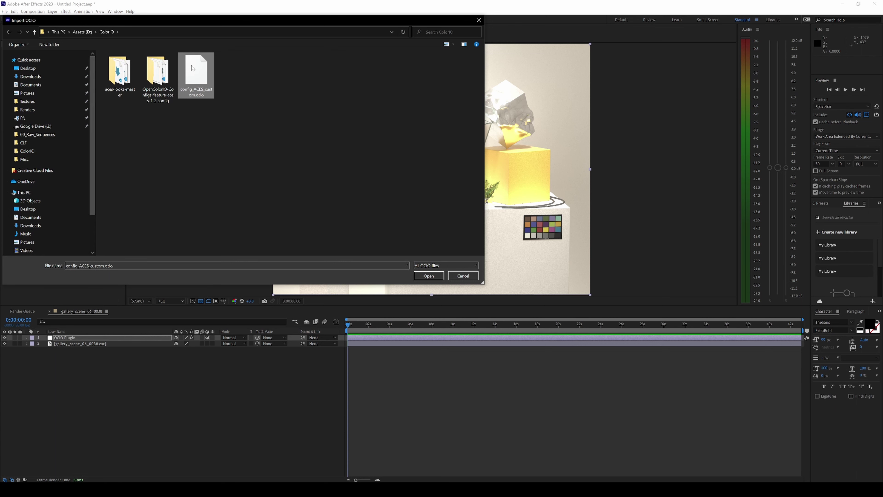
{"action": "left_click", "coordinate": [429, 276]}
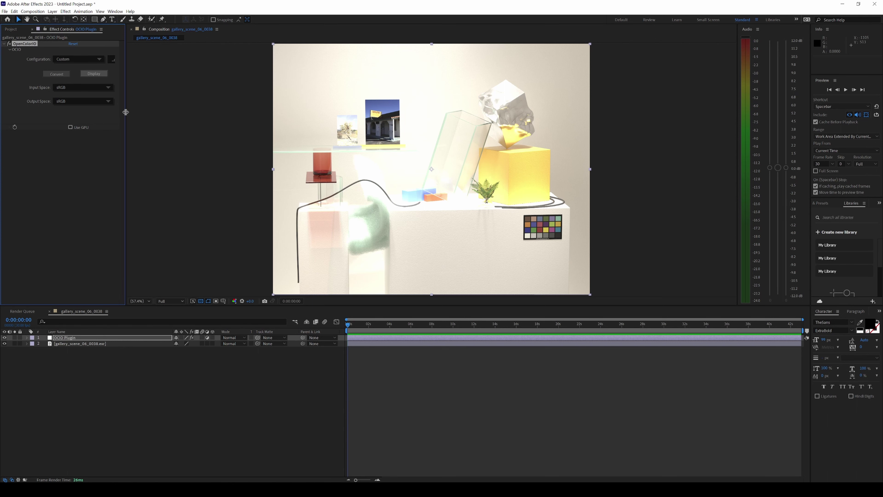
{"action": "left_click_drag", "start_coordinate": [126, 113], "coordinate": [265, 110]}
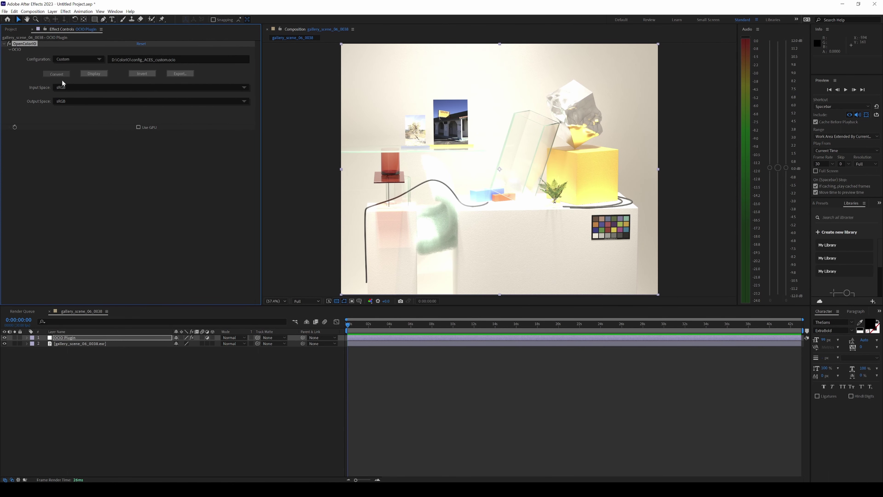
Switch OpenColorIO to Display mode with ACEScg as input space and ACES 1.0 SDR - Low Contrast as view.
{"action": "left_click", "coordinate": [100, 77]}
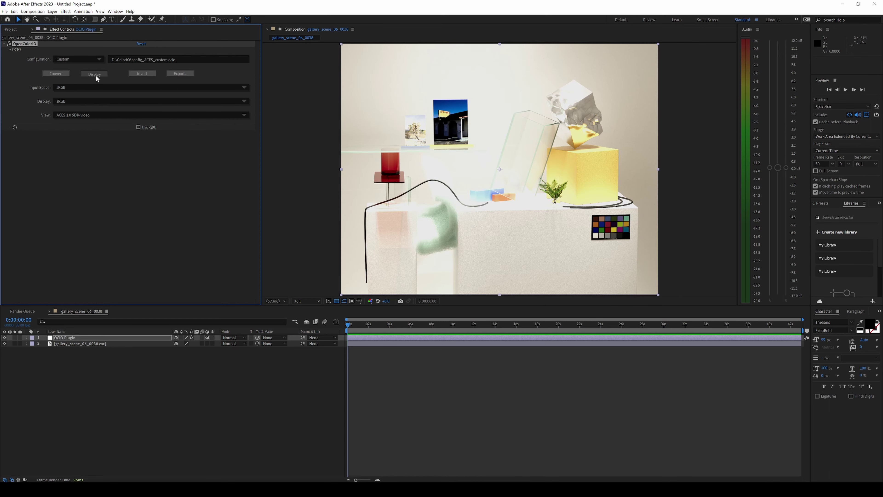
{"action": "left_click", "coordinate": [77, 88]}
{"action": "mouse_move", "coordinate": [101, 152]}
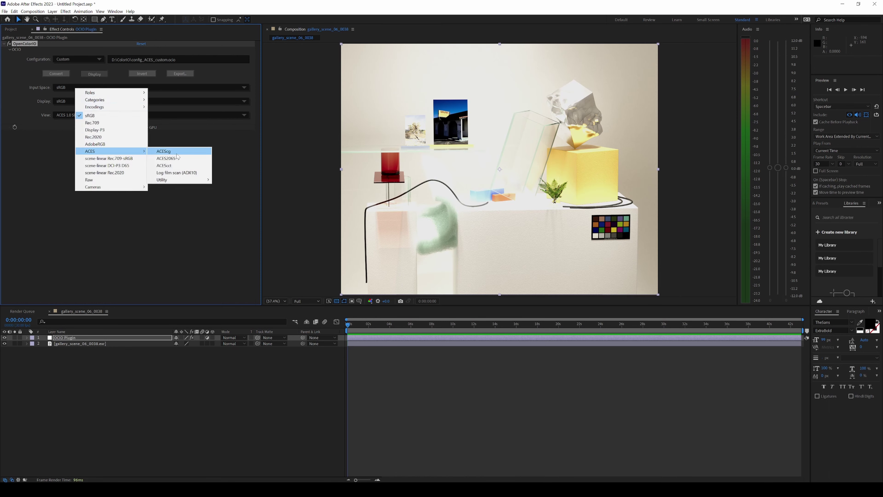
{"action": "left_click", "coordinate": [176, 154]}
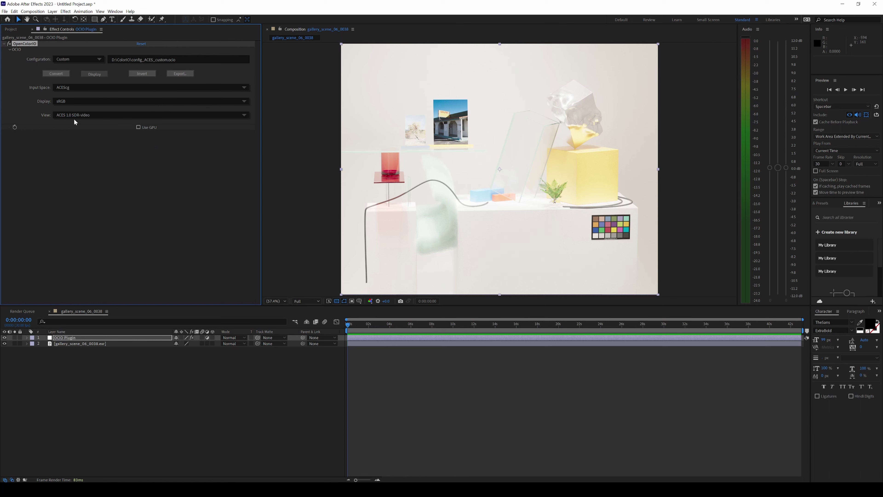
{"action": "left_click", "coordinate": [99, 115]}
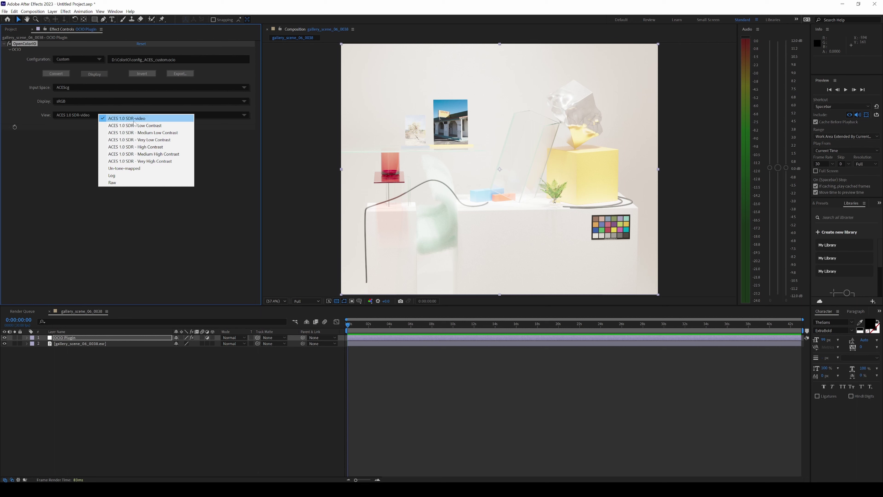
{"action": "left_click", "coordinate": [146, 127]}
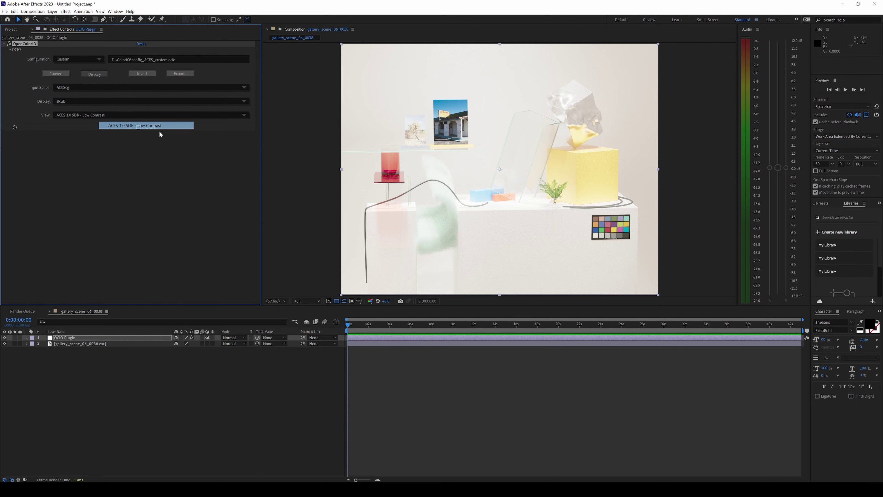
Add an adjustment layer named Gamma fix above the OCIO Plugin layer and apply the Color Profile Converter effect to it.
{"action": "left_click", "coordinate": [96, 385]}
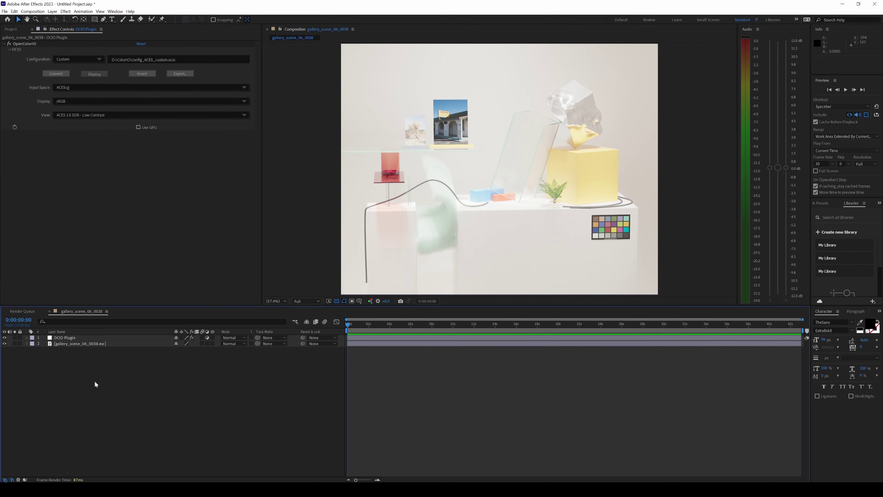
{"action": "key", "text": "ctrl+alt+y"}
{"action": "key", "text": "Return"}
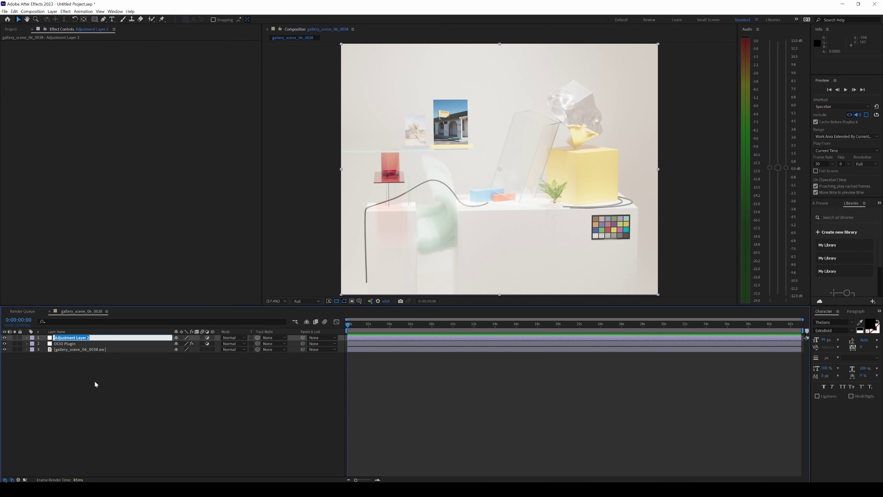
{"action": "type", "text": "Gamma fix"}
{"action": "key", "text": "Return"}
{"action": "key", "text": "ctrl+space"}
{"action": "type", "text": "color profile"}
{"action": "key", "text": "Return"}
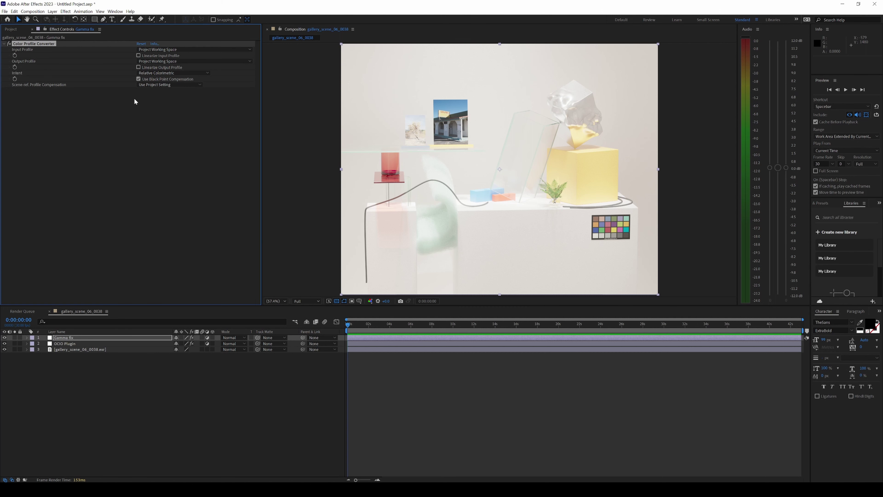
Set the Color Profile Converter's input and output profiles to sRGB IEC61966-2.1 and enable Linearize Output Profile.
{"action": "left_click", "coordinate": [155, 61]}
{"action": "left_click", "coordinate": [178, 76]}
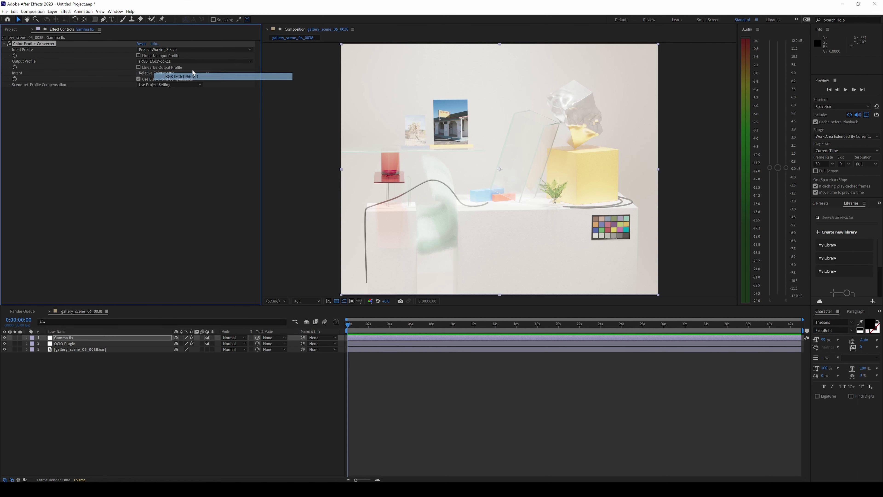
{"action": "left_click", "coordinate": [173, 62]}
{"action": "left_click", "coordinate": [176, 76]}
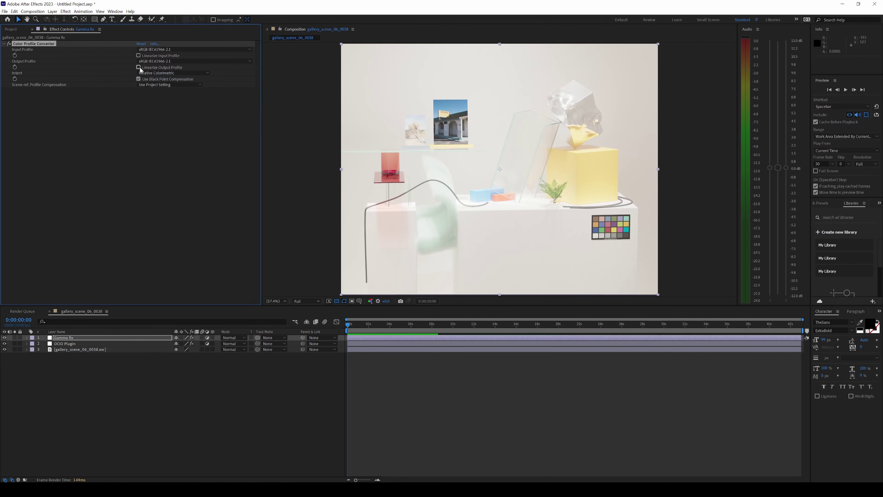
{"action": "left_click", "coordinate": [139, 67]}
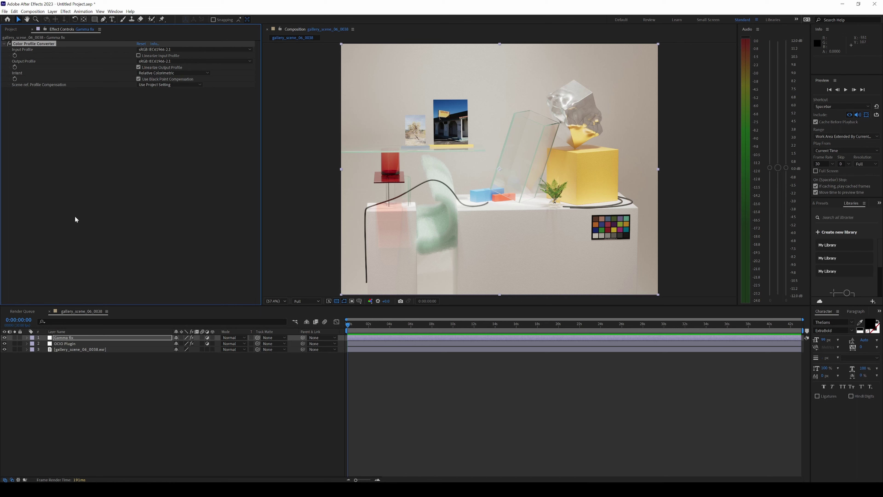
Switch the OCIO Plugin layer's OpenColorIO effect to Convert mode for comparison, and return it to Display mode.
{"action": "left_click", "coordinate": [68, 344]}
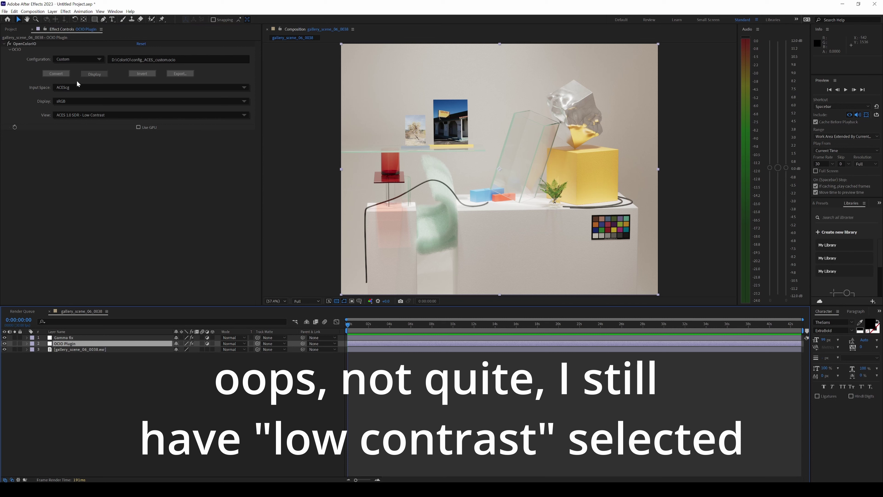
{"action": "left_click", "coordinate": [57, 74]}
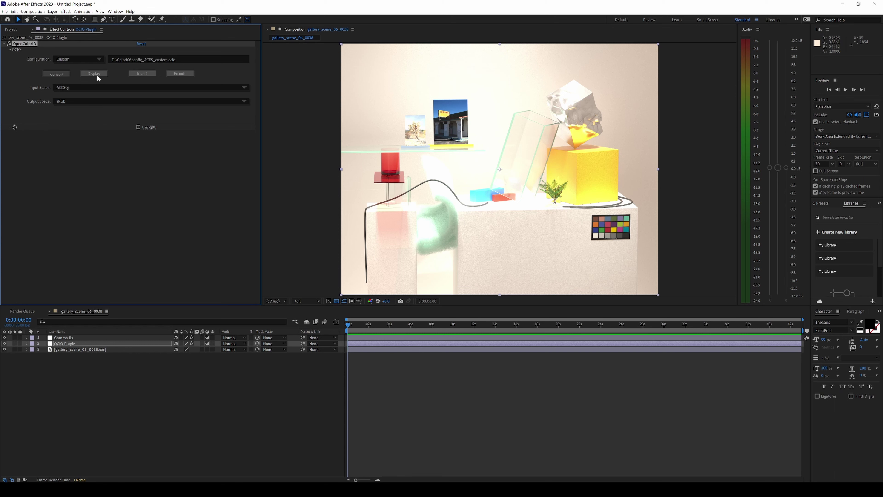
{"action": "left_click", "coordinate": [97, 75]}
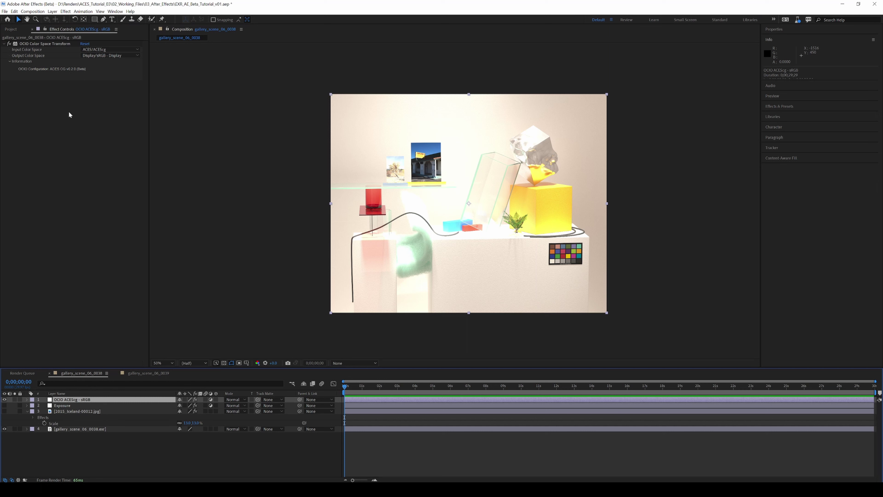
In After Effects (Beta), review the project's color management settings and leave them as they are.
{"action": "left_click", "coordinate": [4, 11]}
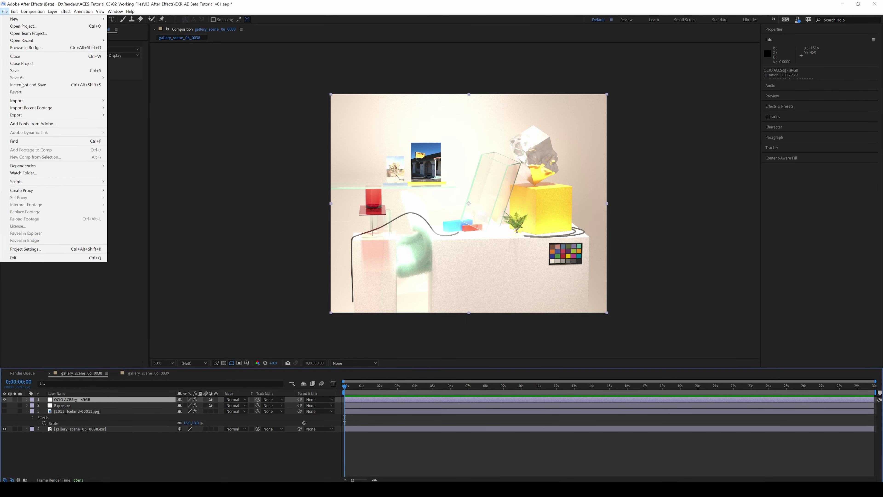
{"action": "left_click", "coordinate": [30, 249]}
{"action": "left_click", "coordinate": [139, 113]}
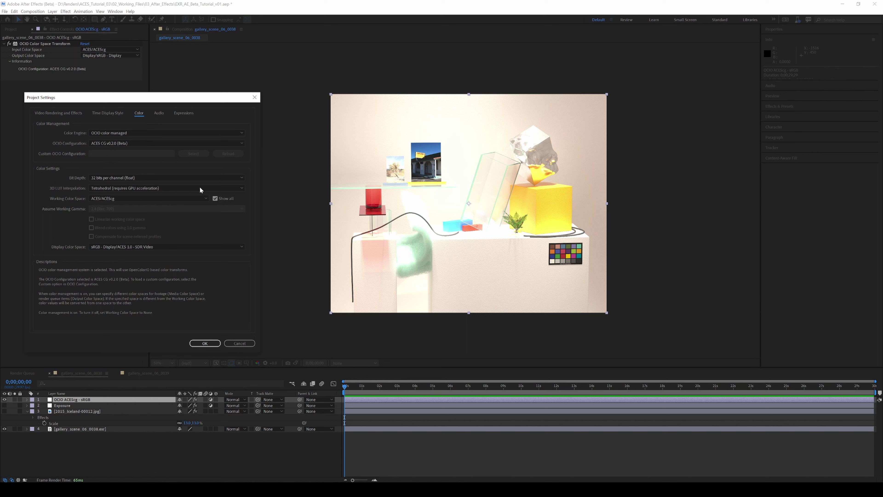
{"action": "left_click", "coordinate": [241, 344]}
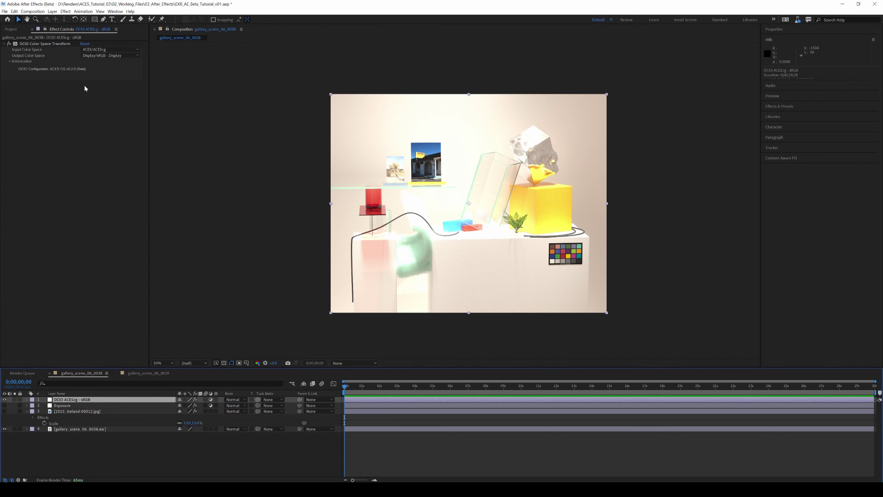
Set the composition viewer's display color space to sRGB - Display/ACES 1.0 - SDR Video and hide the OCIO ACEScg - sRGB layer.
{"action": "left_click", "coordinate": [357, 363]}
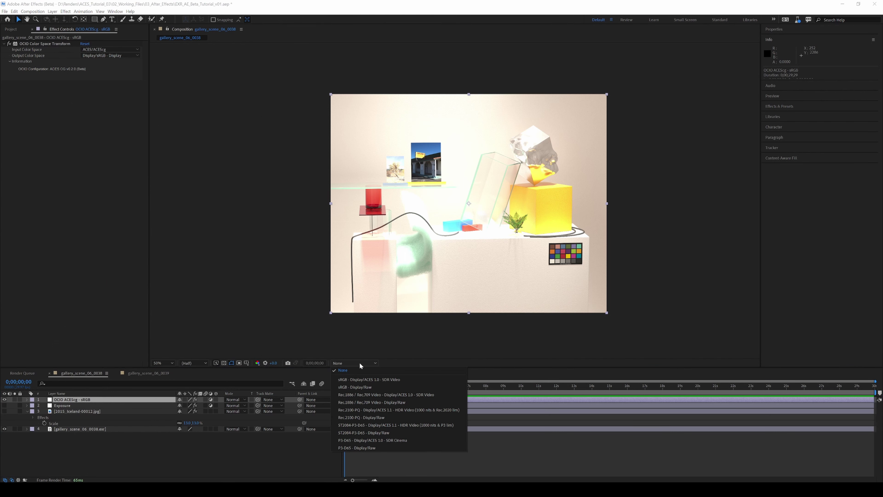
{"action": "left_click", "coordinate": [354, 380]}
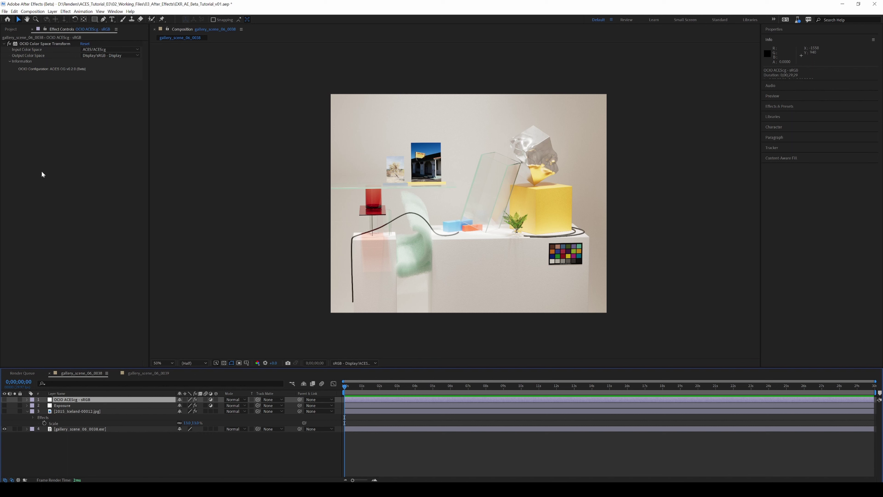
{"action": "left_click", "coordinate": [55, 44]}
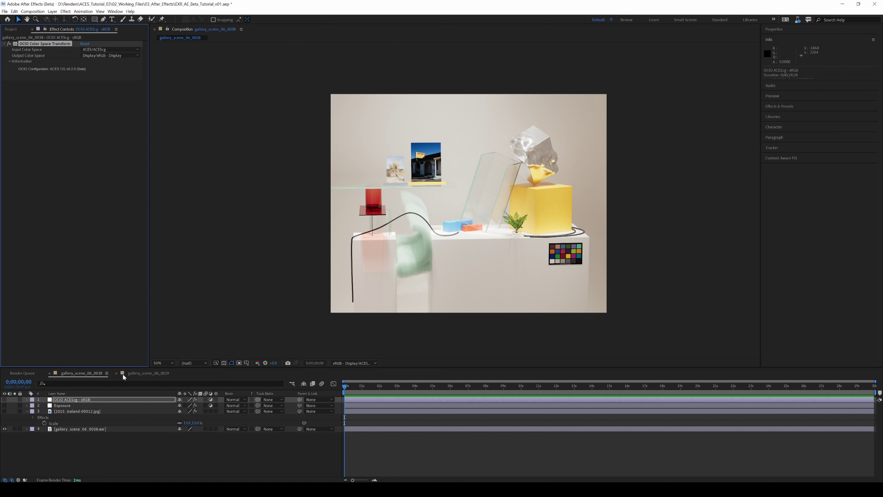
Change the project's OCIO configuration to ACES Studio v0.1.0 (Beta) in the project color settings.
{"action": "left_click", "coordinate": [4, 11]}
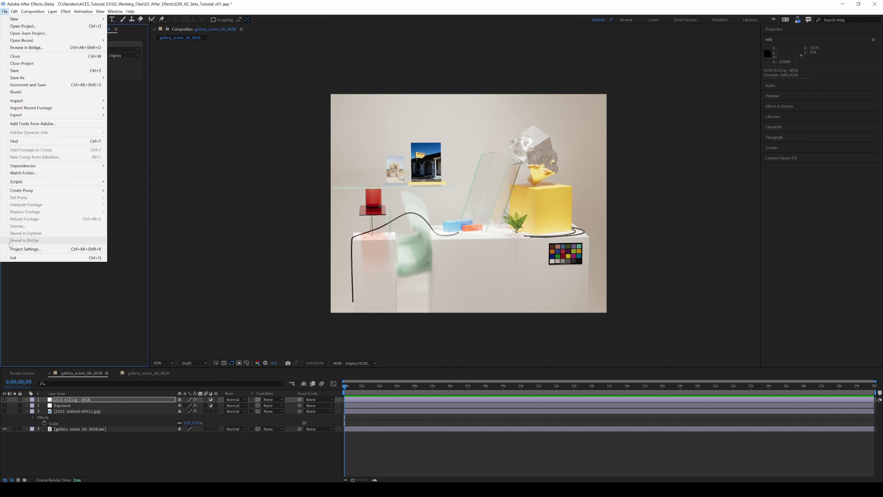
{"action": "left_click", "coordinate": [35, 250]}
{"action": "left_click", "coordinate": [139, 113]}
{"action": "left_click", "coordinate": [135, 143]}
{"action": "left_click", "coordinate": [119, 167]}
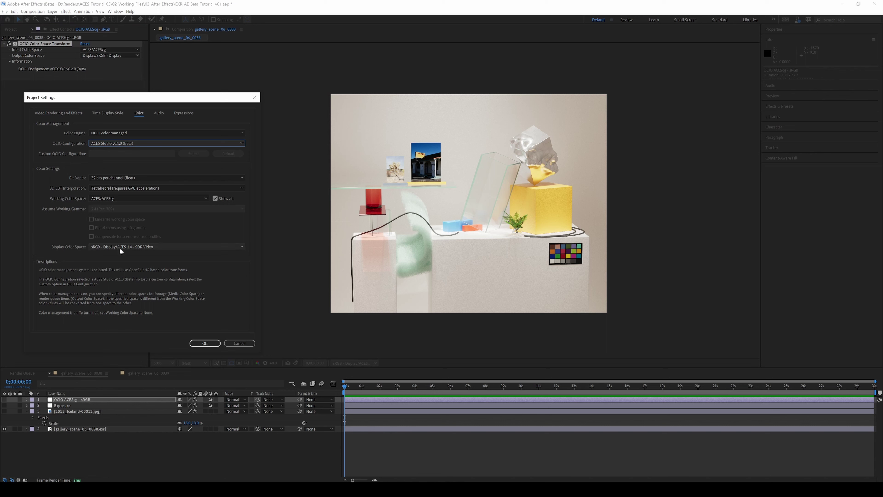
{"action": "left_click", "coordinate": [205, 343]}
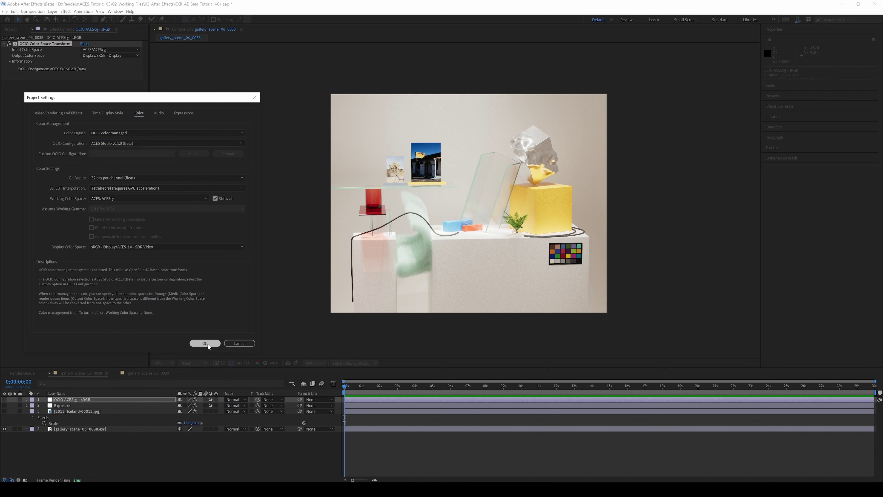
Reset the OCIO Color Space Transform on the OCIO ACEScg - sRGB layer and set its output color space to Display/sRGB - Display.
{"action": "left_click", "coordinate": [70, 400]}
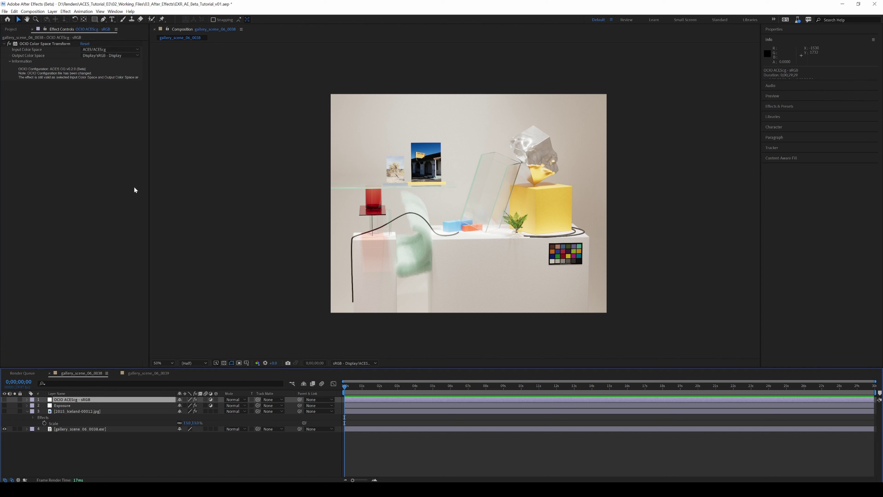
{"action": "left_click", "coordinate": [86, 43]}
{"action": "left_click", "coordinate": [106, 56]}
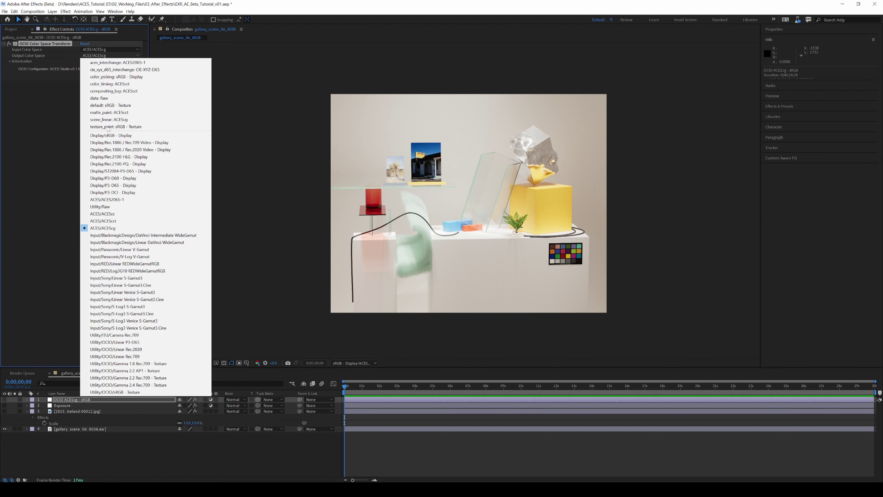
{"action": "left_click", "coordinate": [104, 135]}
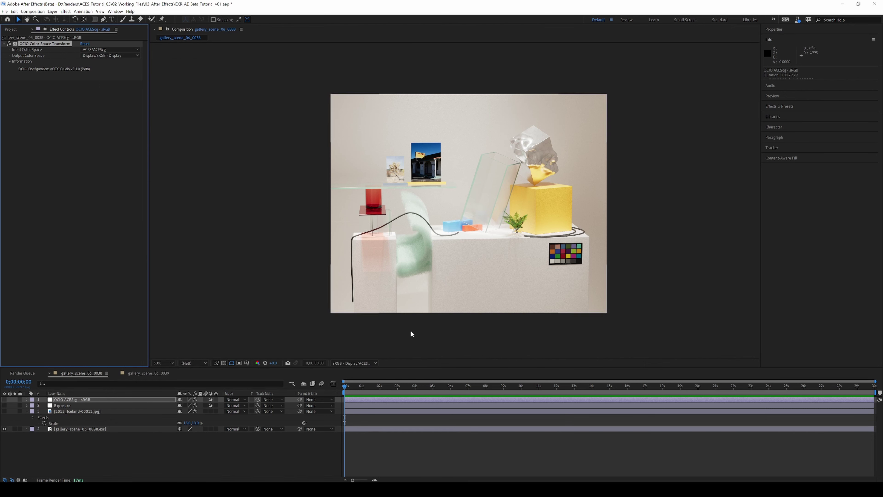
Set the composition viewer's display color space to None and show the OCIO ACEScg - sRGB layer.
{"action": "left_click", "coordinate": [370, 365]}
{"action": "left_click", "coordinate": [355, 126]}
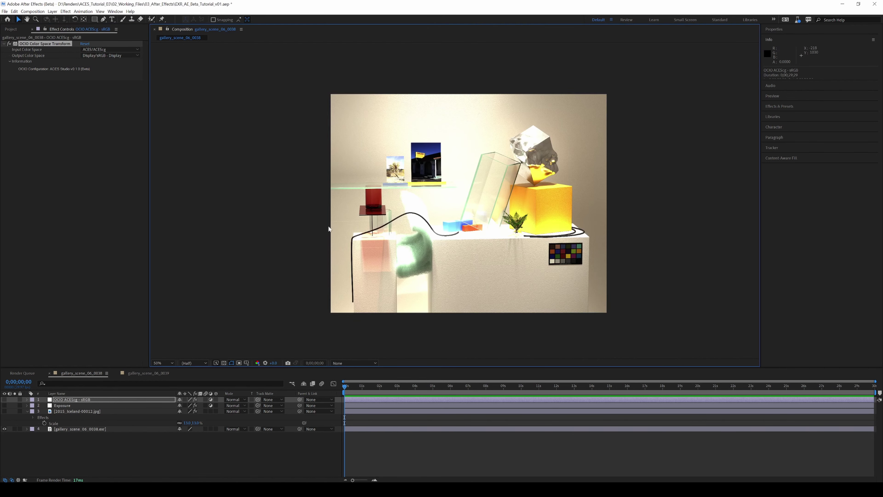
{"action": "left_click", "coordinate": [4, 400]}
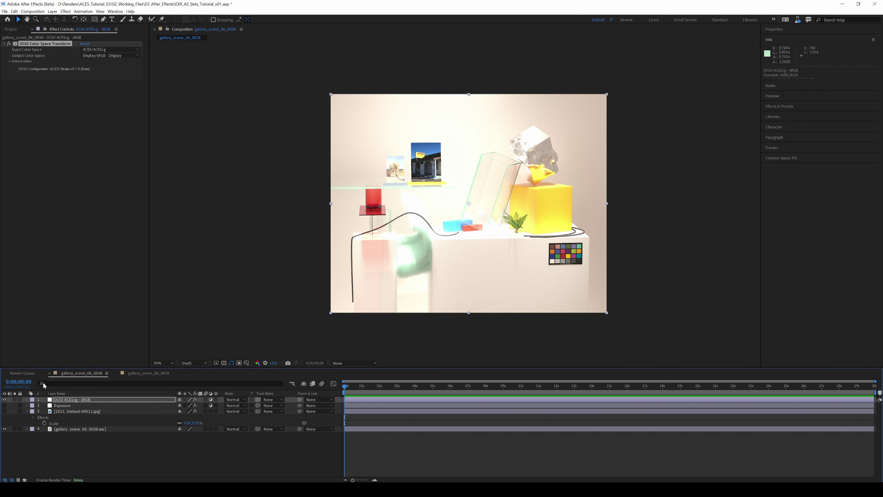
Compare the gallery image with and without the OCIO ACEScg - sRGB layer, leaving the layer visible and selected.
{"action": "left_click", "coordinate": [4, 400]}
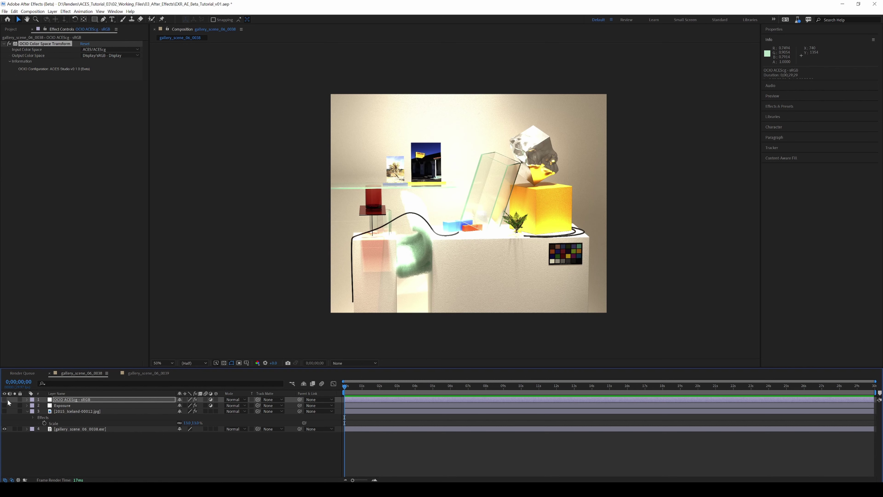
{"action": "left_click", "coordinate": [4, 399]}
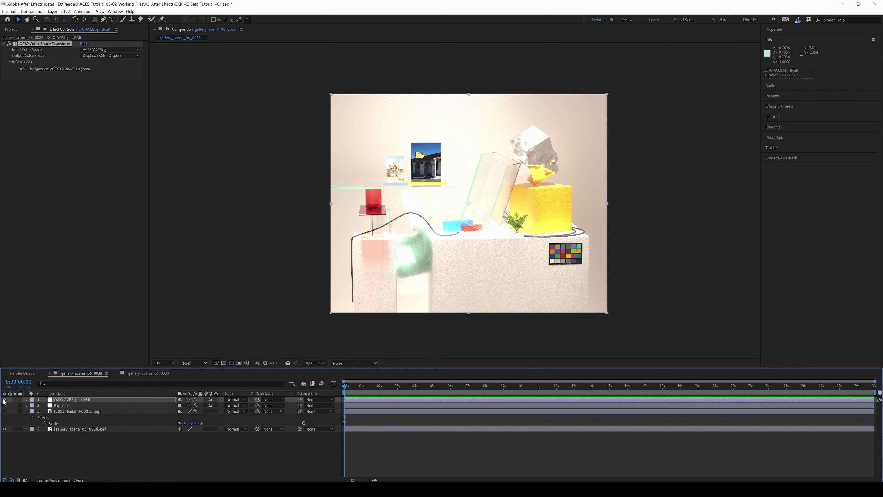
{"action": "left_click", "coordinate": [4, 400]}
{"action": "left_click", "coordinate": [4, 400]}
{"action": "left_click", "coordinate": [486, 232]}
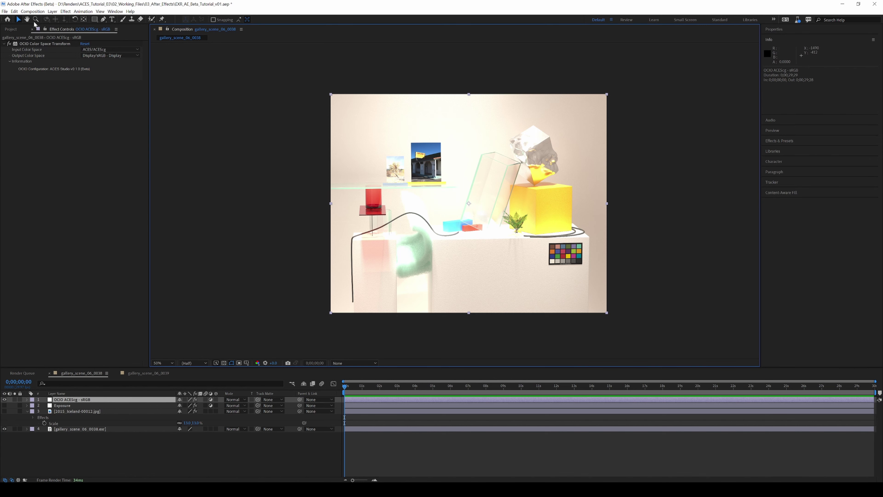
Keep the project's color engine OCIO color managed and change its OCIO configuration to ACES 1.0.3.
{"action": "left_click", "coordinate": [14, 11]}
{"action": "mouse_move", "coordinate": [5, 11]}
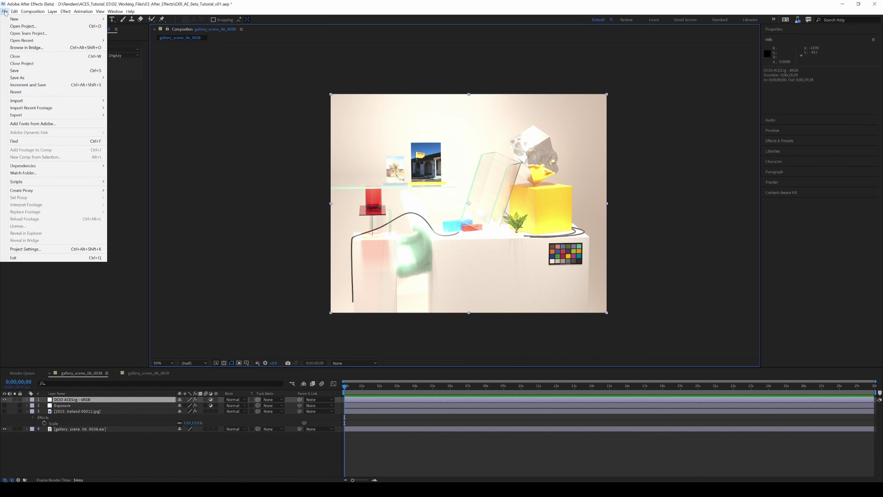
{"action": "left_click", "coordinate": [42, 248]}
{"action": "left_click", "coordinate": [139, 112]}
{"action": "left_click", "coordinate": [136, 133]}
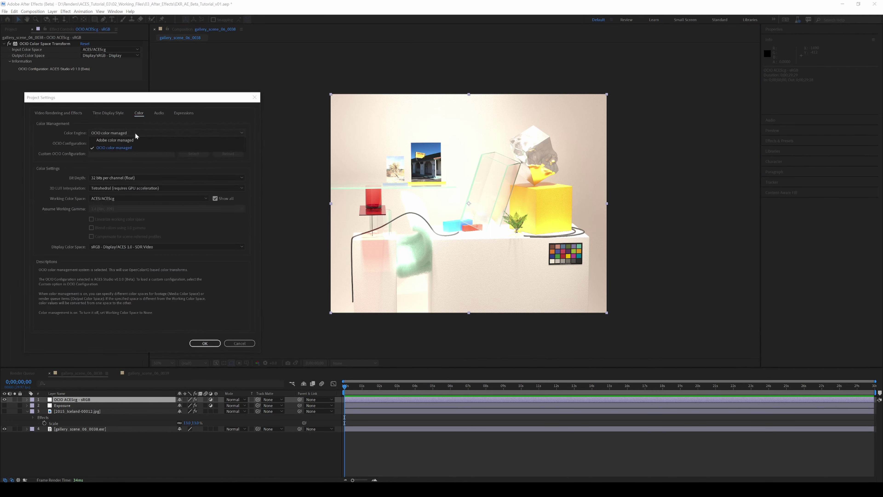
{"action": "left_click", "coordinate": [134, 135]}
{"action": "left_click", "coordinate": [136, 143]}
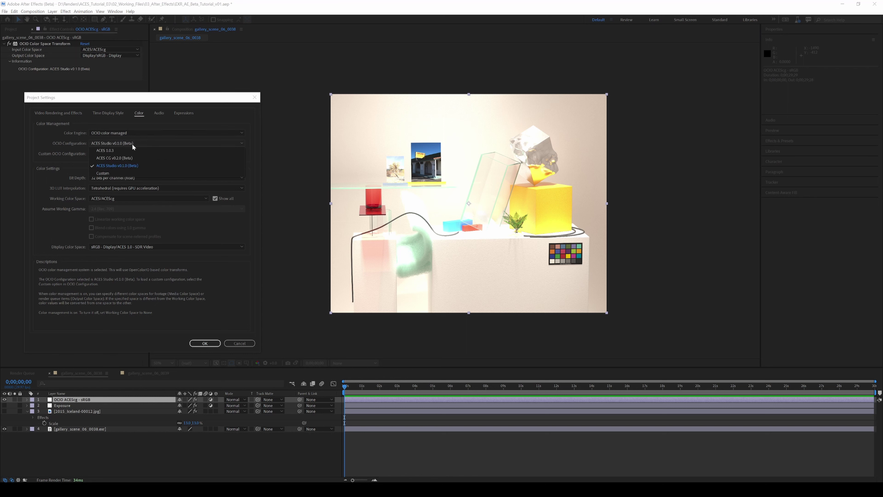
{"action": "left_click", "coordinate": [111, 154]}
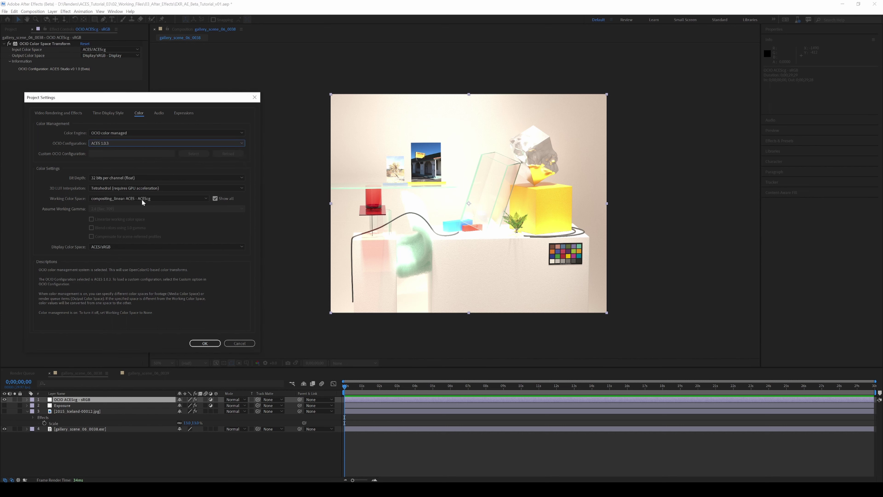
Set the project's working color space to ACES/ACES - ACEScg and apply the project settings.
{"action": "left_click", "coordinate": [128, 199]}
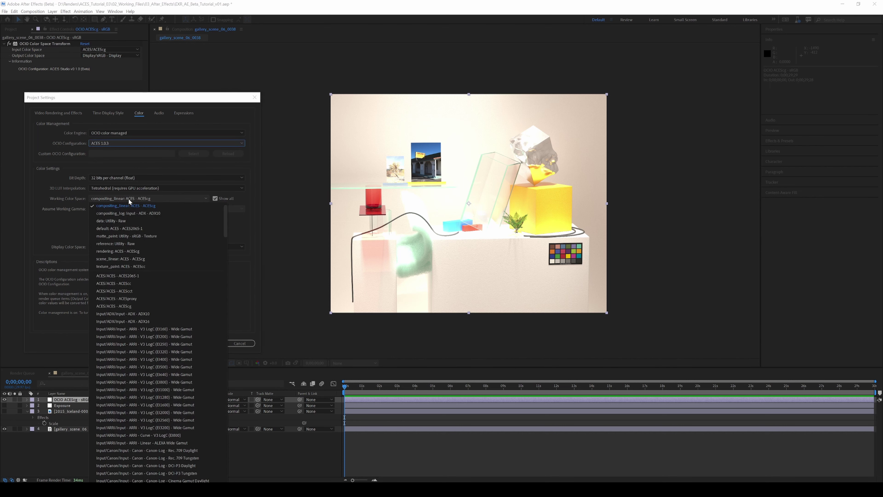
{"action": "left_click", "coordinate": [120, 307]}
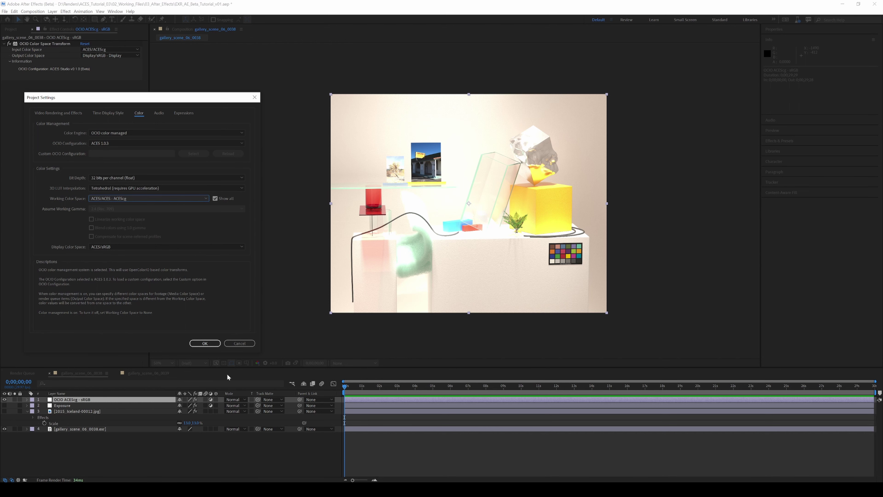
{"action": "left_click", "coordinate": [207, 344]}
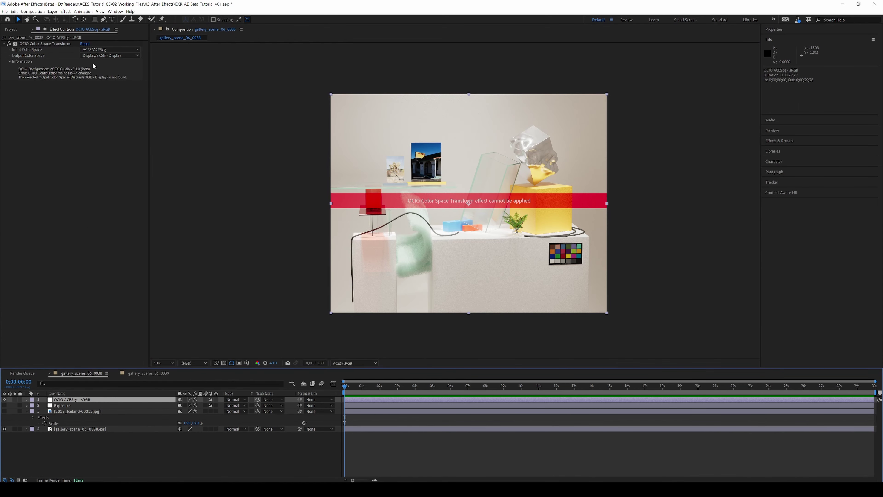
Reset the OCIO Color Space Transform effect and set its output color space to Output/Output - sRGB.
{"action": "left_click", "coordinate": [84, 44]}
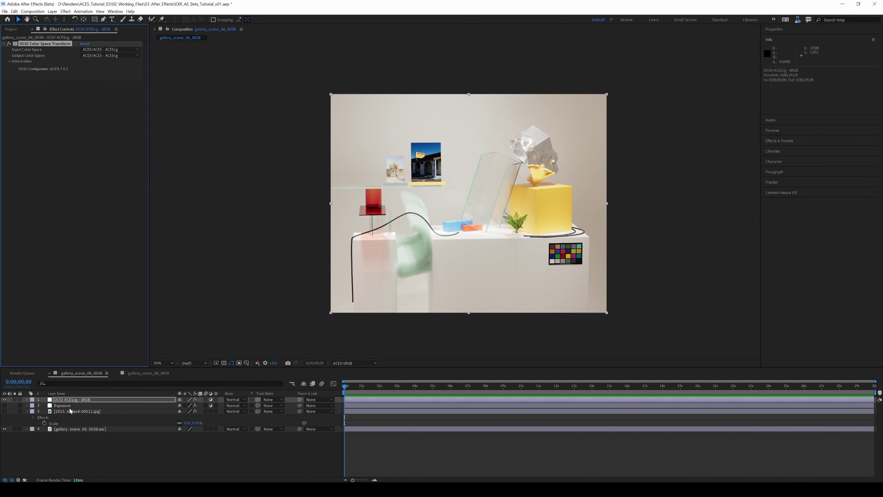
{"action": "left_click", "coordinate": [113, 57]}
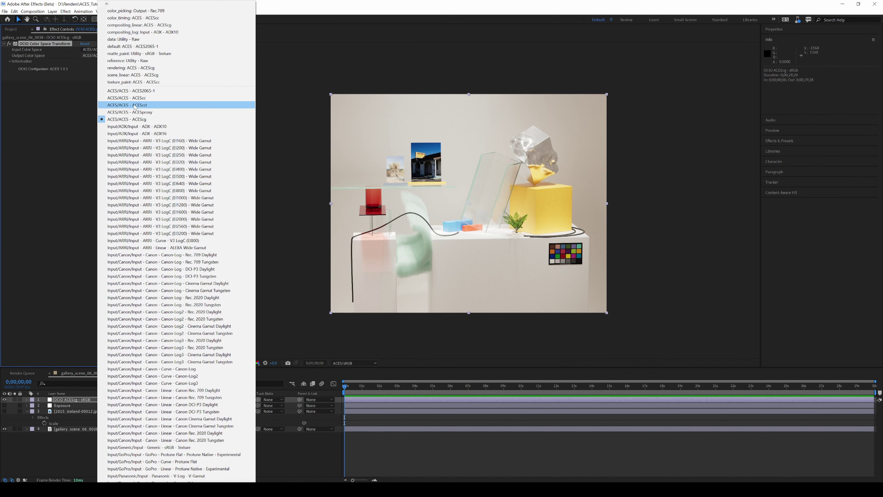
{"action": "scroll", "coordinate": [146, 453], "scroll_direction": "down", "scroll_amount": 10}
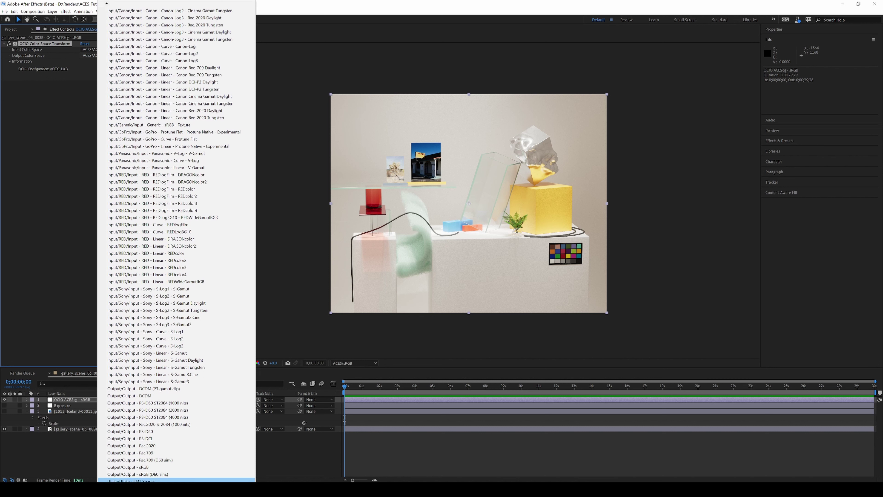
{"action": "left_click", "coordinate": [149, 468]}
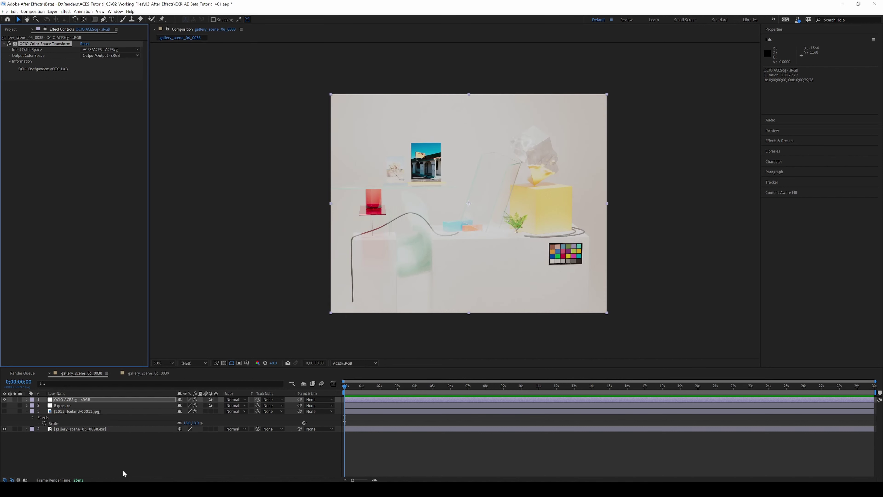
Set the composition viewer's display color space to None and select the Exposure layer.
{"action": "left_click", "coordinate": [359, 364]}
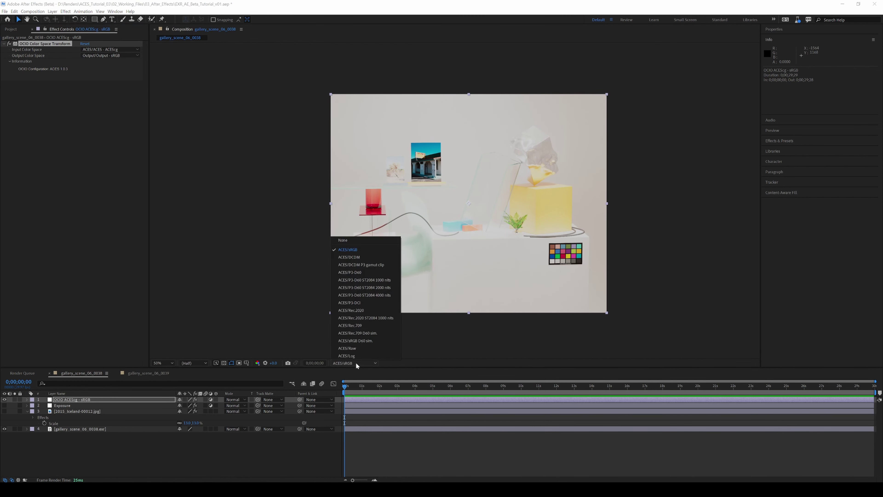
{"action": "left_click", "coordinate": [354, 241]}
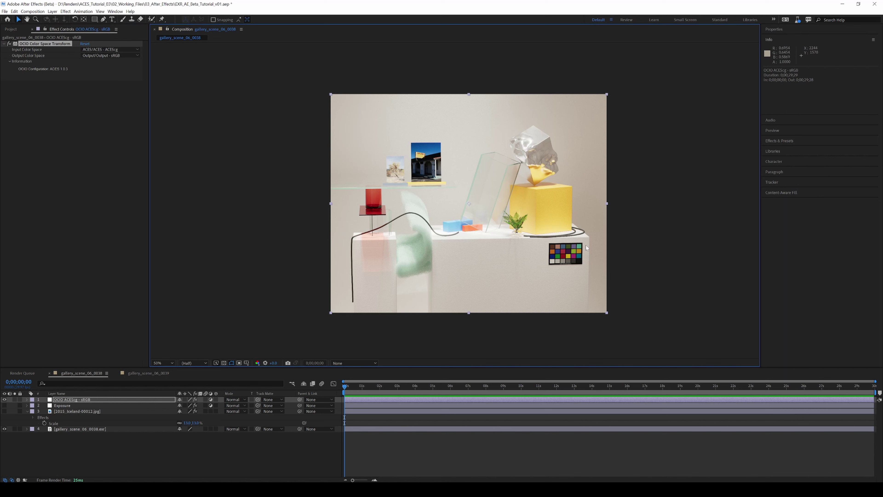
{"action": "left_click", "coordinate": [62, 406]}
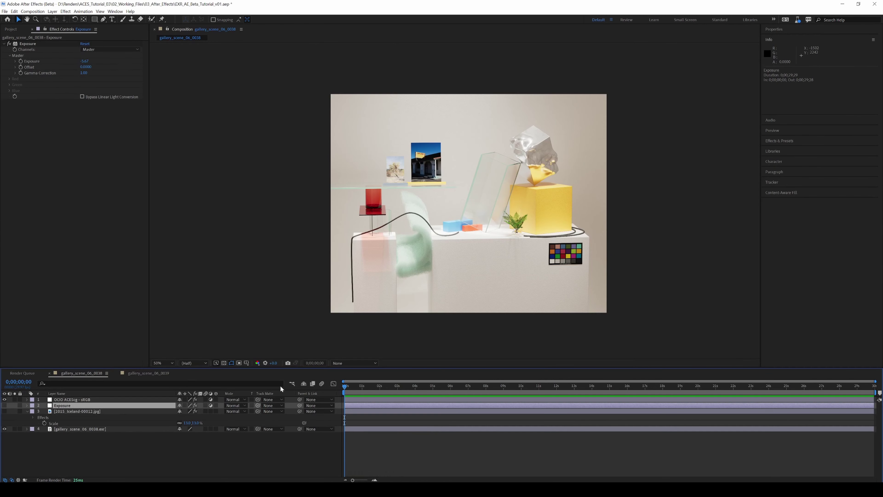
{"action": "left_click", "coordinate": [241, 294]}
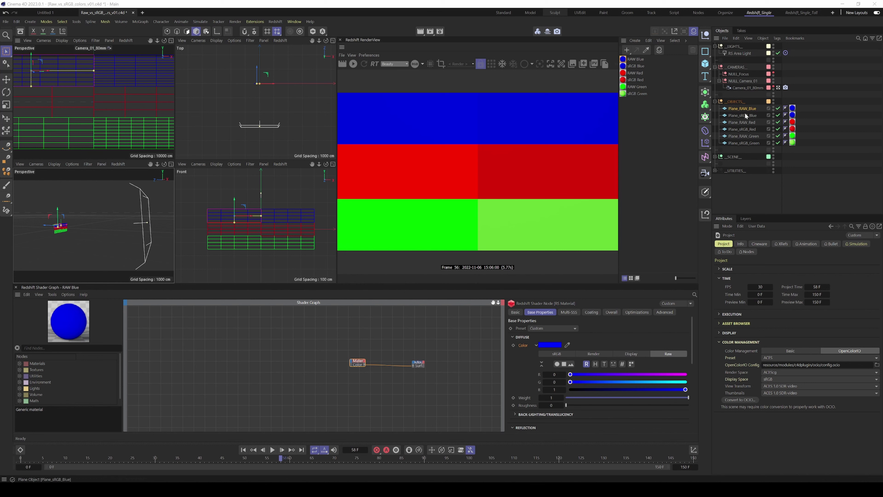
Switch to Cinema 4D and inspect the diffuse colors of the RAW and sRGB blue, red and green materials.
{"action": "left_click", "coordinate": [634, 61]}
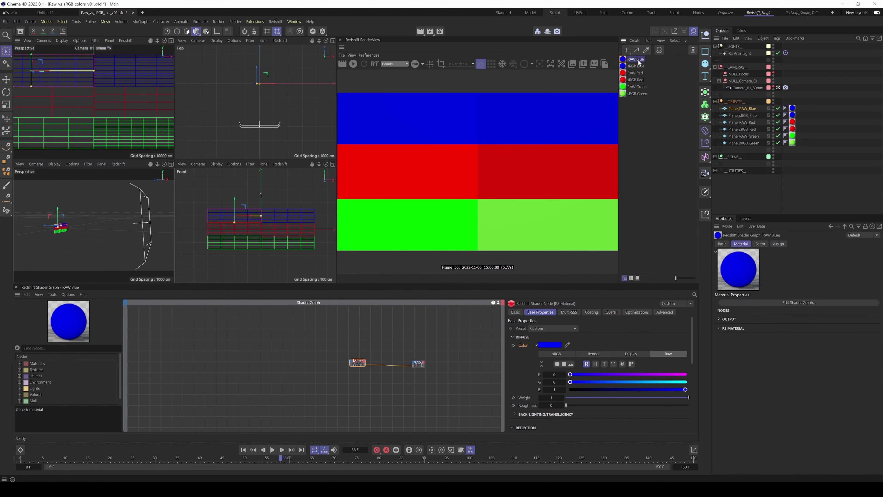
{"action": "left_click", "coordinate": [640, 67]}
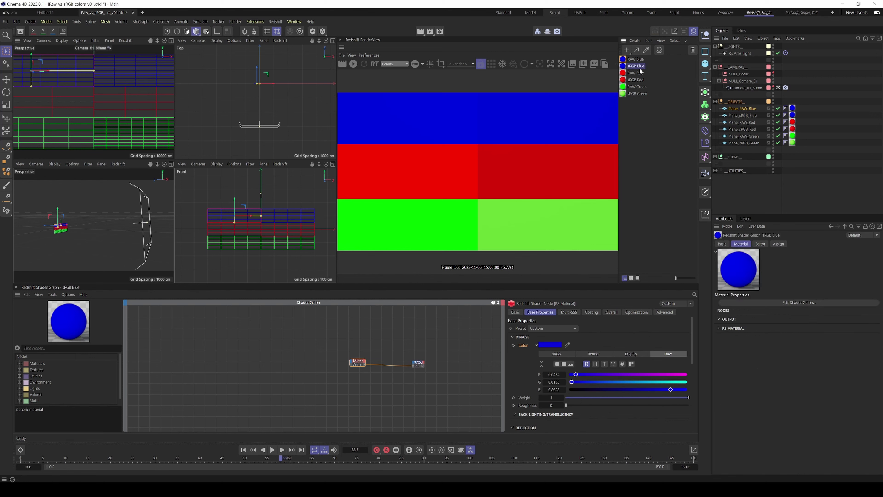
{"action": "left_click", "coordinate": [639, 79]}
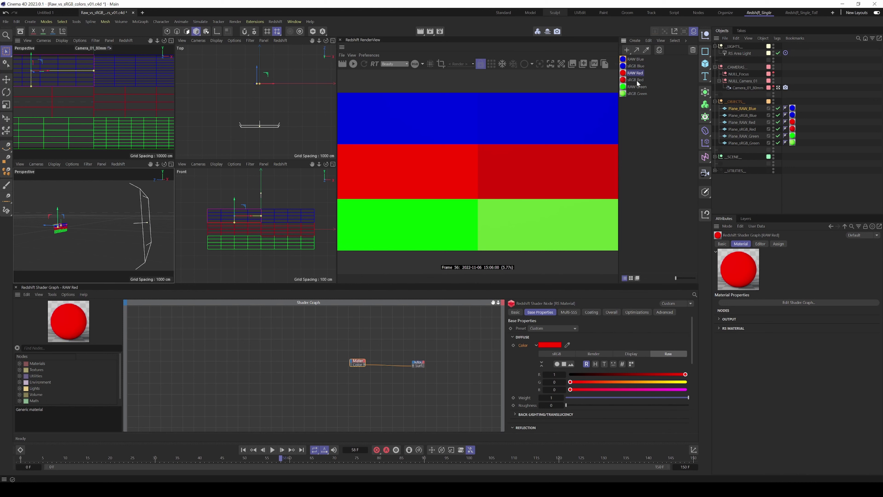
{"action": "left_click", "coordinate": [642, 88]}
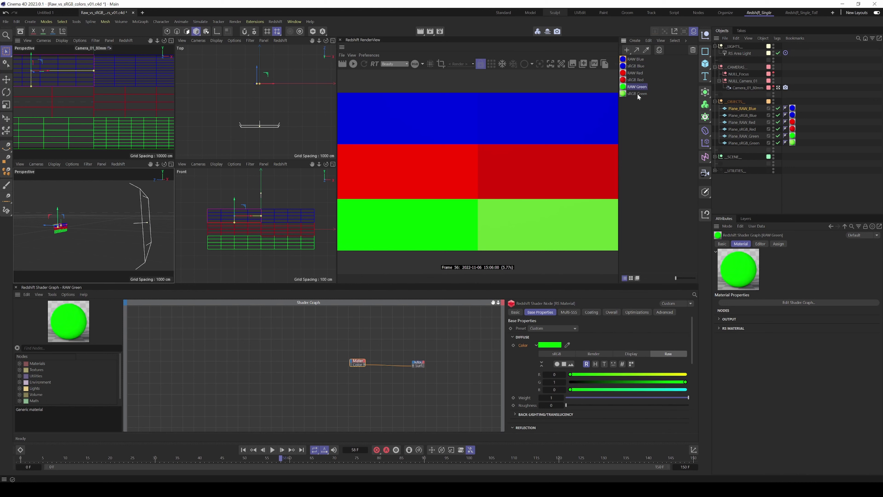
{"action": "left_click", "coordinate": [642, 97]}
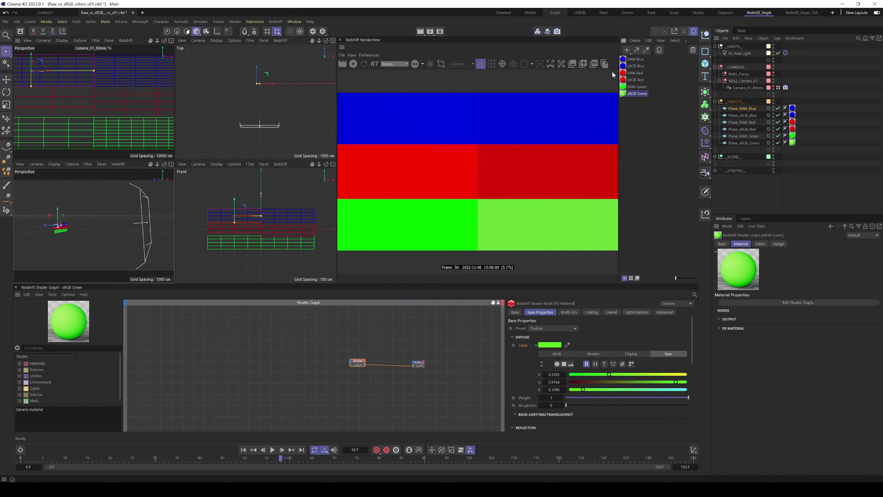
Select the RAW Blue material and compare its diffuse color values in the sRGB and Raw modes.
{"action": "left_click", "coordinate": [636, 59]}
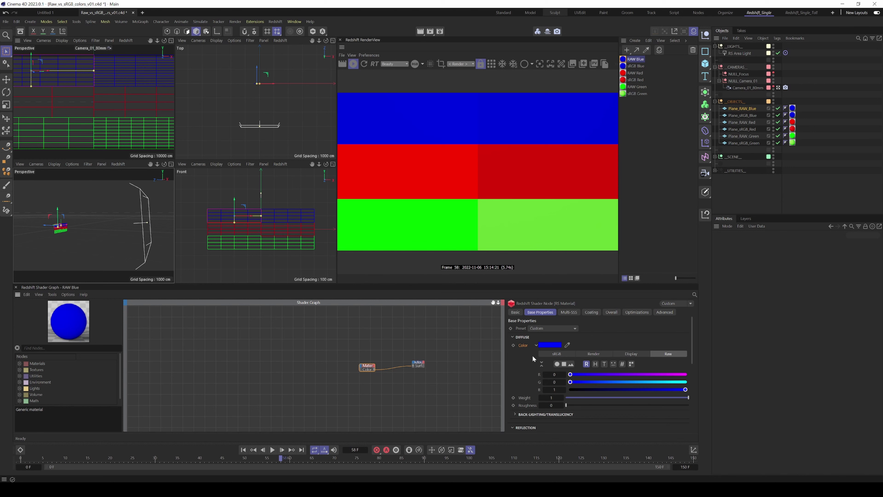
{"action": "left_click", "coordinate": [553, 353]}
{"action": "left_click", "coordinate": [669, 354]}
{"action": "left_click", "coordinate": [559, 354]}
{"action": "left_click", "coordinate": [669, 354]}
{"action": "left_click", "coordinate": [558, 354]}
Enter a blue value of 1 for RAW Blue's diffuse color in sRGB mode and view it as Raw.
{"action": "left_click", "coordinate": [554, 389]}
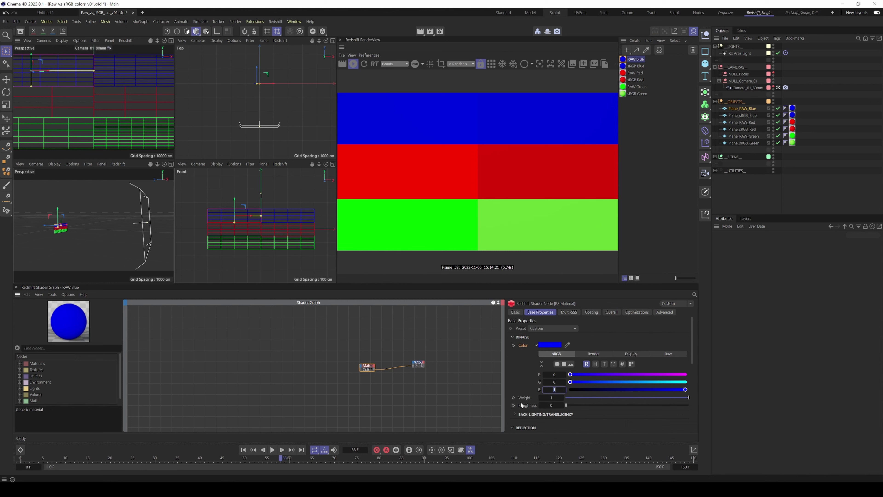
{"action": "key", "text": "Return"}
{"action": "left_click", "coordinate": [672, 353]}
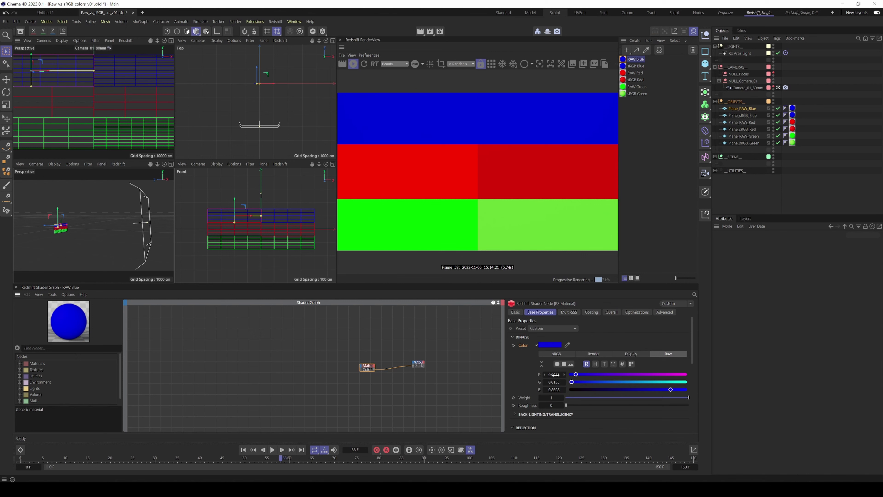
Compare the blue diffuse color's sRGB values with their Raw equivalents and examine the color gamut diagram.
{"action": "left_click", "coordinate": [560, 355]}
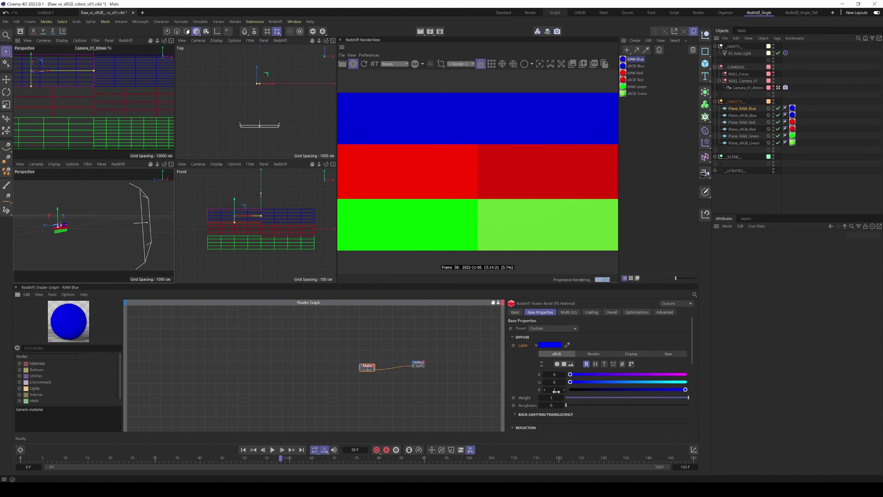
{"action": "left_click", "coordinate": [668, 353]}
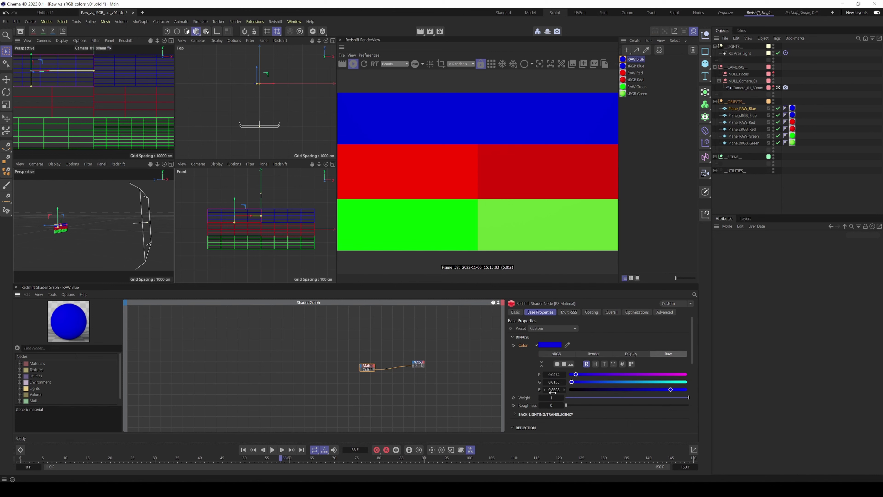
{"action": "left_click", "coordinate": [556, 353]}
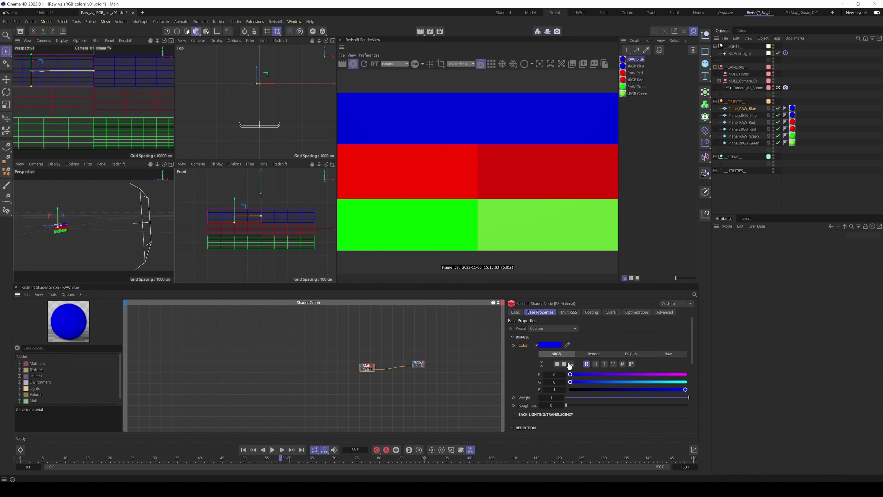
{"action": "left_click", "coordinate": [671, 353]}
{"action": "left_click", "coordinate": [562, 352]}
{"action": "left_click", "coordinate": [659, 354]}
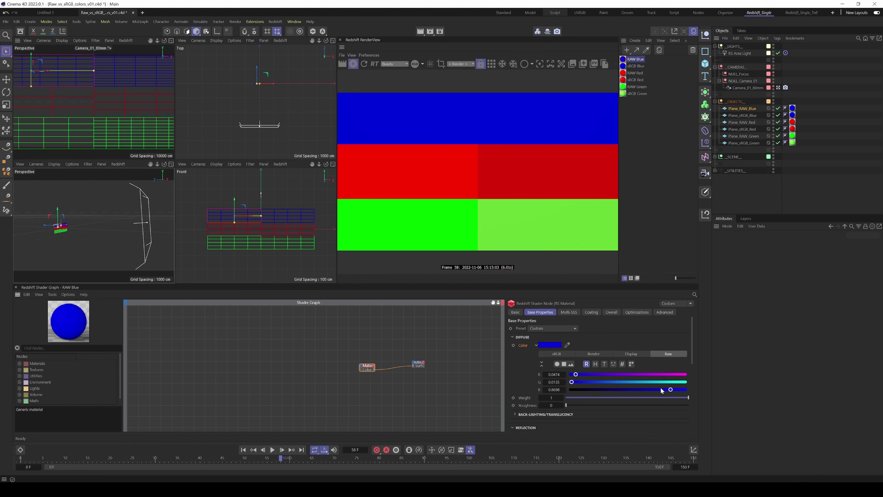
{"action": "left_click", "coordinate": [558, 353]}
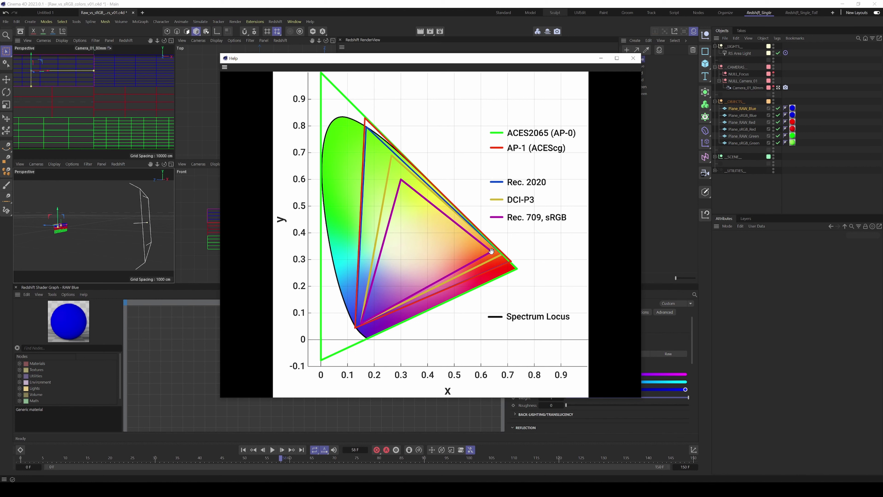
{"action": "left_click_drag", "start_coordinate": [487, 63], "coordinate": [0, 62]}
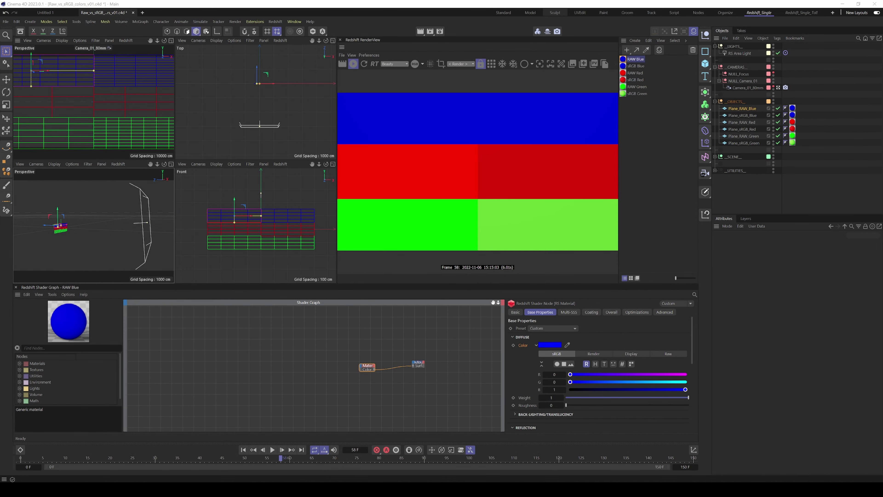
Set RAW Blue's diffuse color in Raw mode to R 0, G 0, B 1 and compare it with the sRGB mode.
{"action": "left_click", "coordinate": [670, 353]}
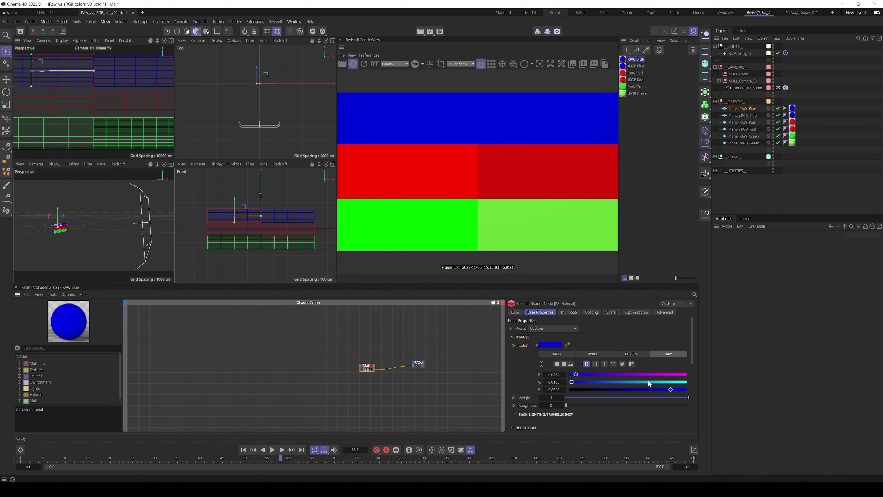
{"action": "double_click", "coordinate": [560, 390]}
{"action": "type", "text": "1"}
{"action": "double_click", "coordinate": [564, 382]}
{"action": "left_click", "coordinate": [557, 354]}
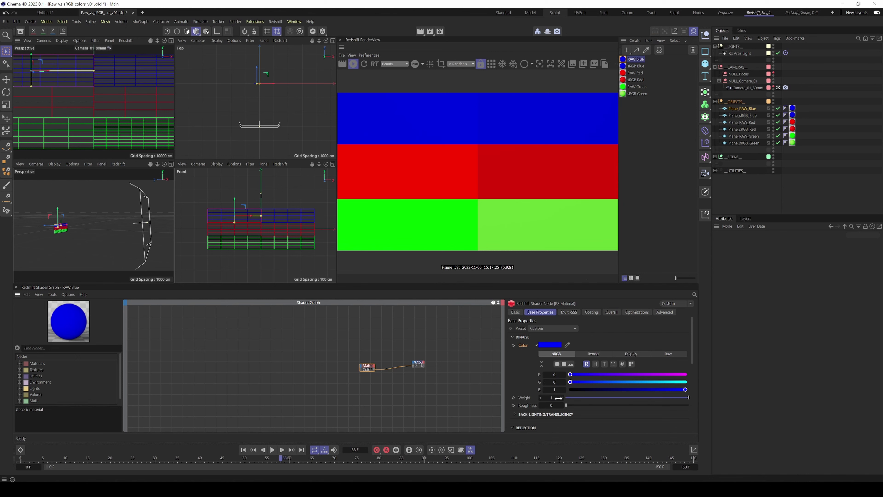
{"action": "left_click", "coordinate": [666, 352]}
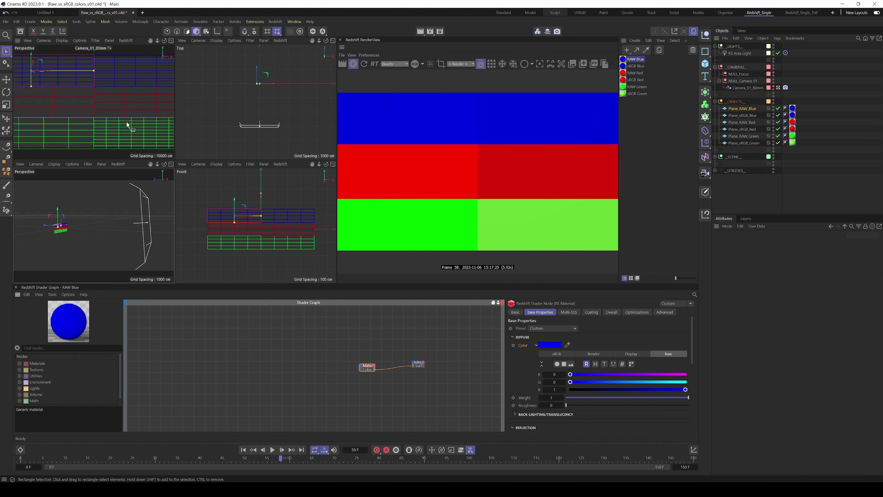
Select the RS Area Light and scrub through the timeline to examine how its animated exposure affects the RAW and sRGB planes.
{"action": "left_click", "coordinate": [740, 53]}
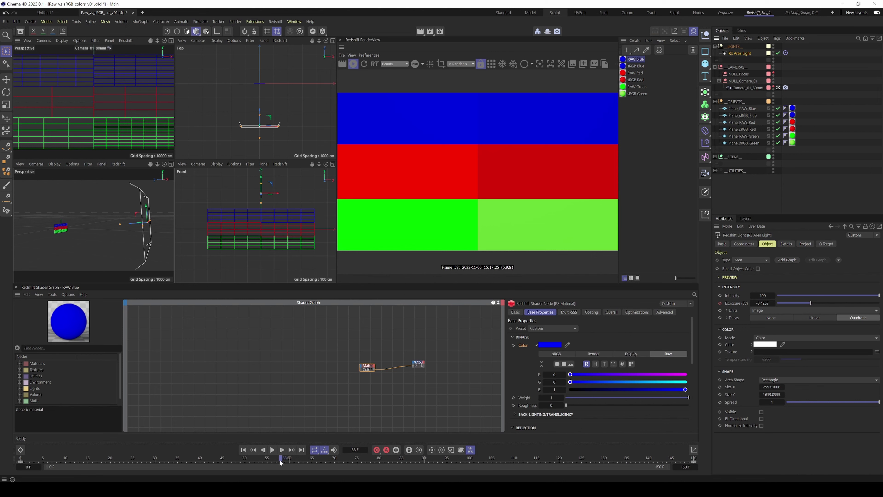
{"action": "left_click_drag", "start_coordinate": [811, 303], "coordinate": [768, 294]}
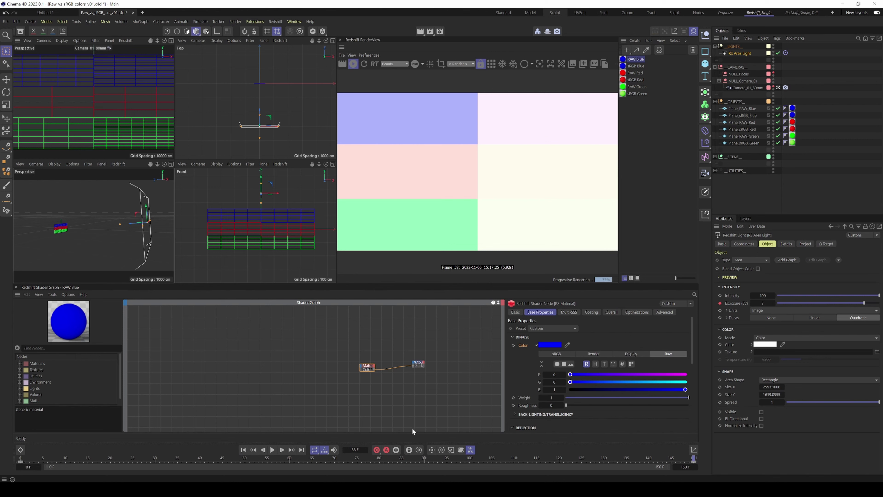
{"action": "left_click_drag", "start_coordinate": [35, 457], "coordinate": [222, 461]}
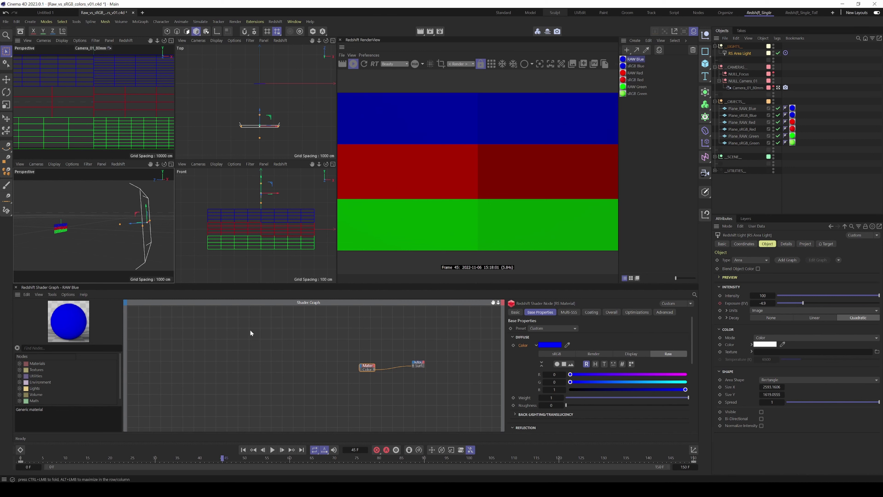
{"action": "left_click_drag", "start_coordinate": [223, 458], "coordinate": [656, 469]}
{"action": "left_click_drag", "start_coordinate": [595, 462], "coordinate": [387, 462]}
{"action": "left_click", "coordinate": [402, 460]}
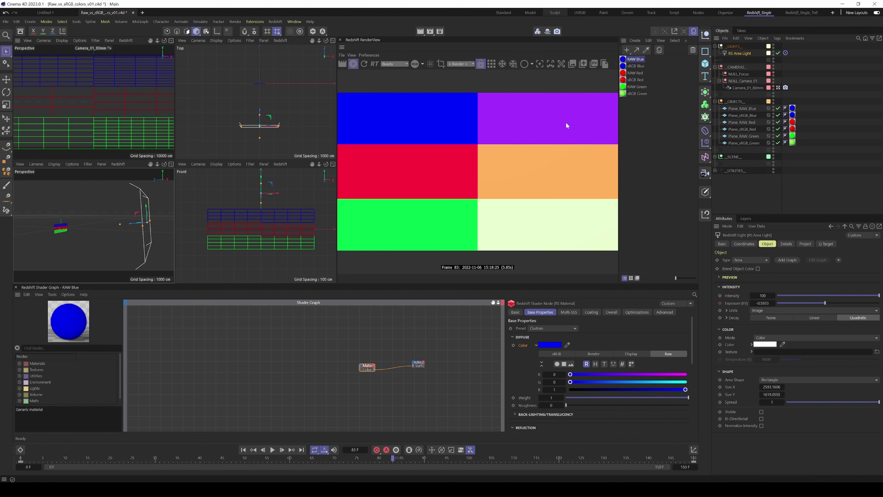
Compare the RAW and sRGB planes' highlight rolloff between mid-range and high exposures, then check the animation's first and last frames.
{"action": "left_click_drag", "start_coordinate": [593, 460], "coordinate": [654, 463]}
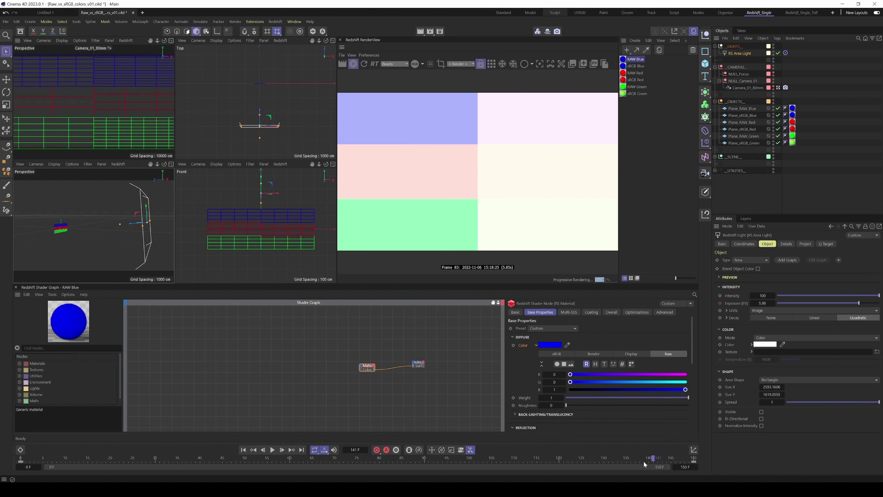
{"action": "left_click_drag", "start_coordinate": [645, 464], "coordinate": [415, 464]}
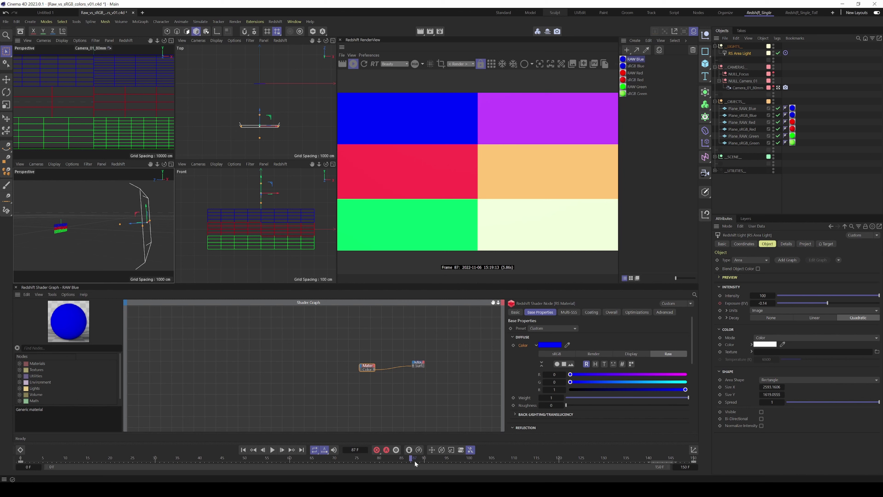
{"action": "left_click", "coordinate": [406, 458]}
{"action": "left_click_drag", "start_coordinate": [392, 459], "coordinate": [529, 462]}
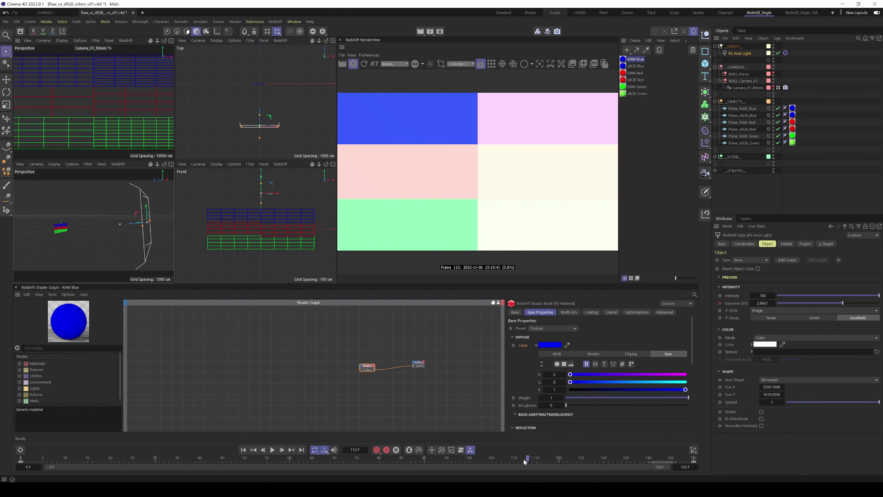
{"action": "left_click_drag", "start_coordinate": [526, 459], "coordinate": [20, 459]}
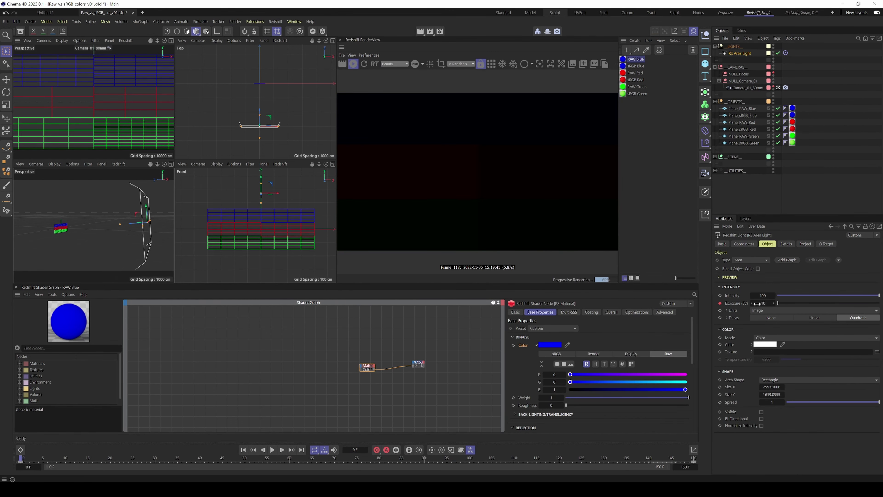
{"action": "left_click", "coordinate": [302, 449]}
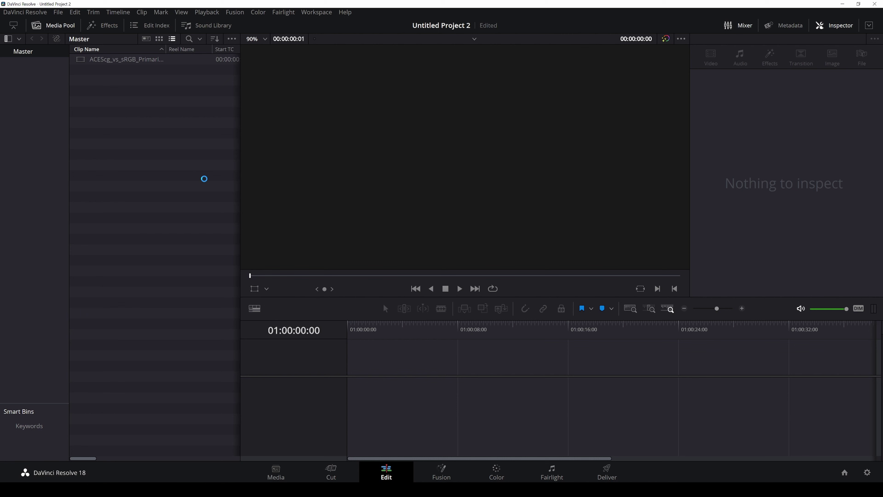
Place the ACEScg_vs_sRGB_Primaries EXR sequence on a new timeline and move the playhead to 01:00:02:12.
{"action": "left_click", "coordinate": [127, 59]}
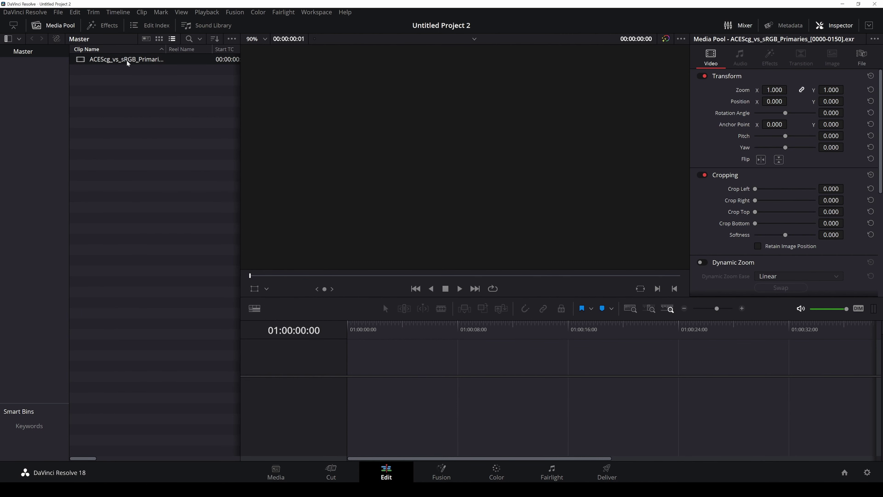
{"action": "left_click", "coordinate": [190, 62]}
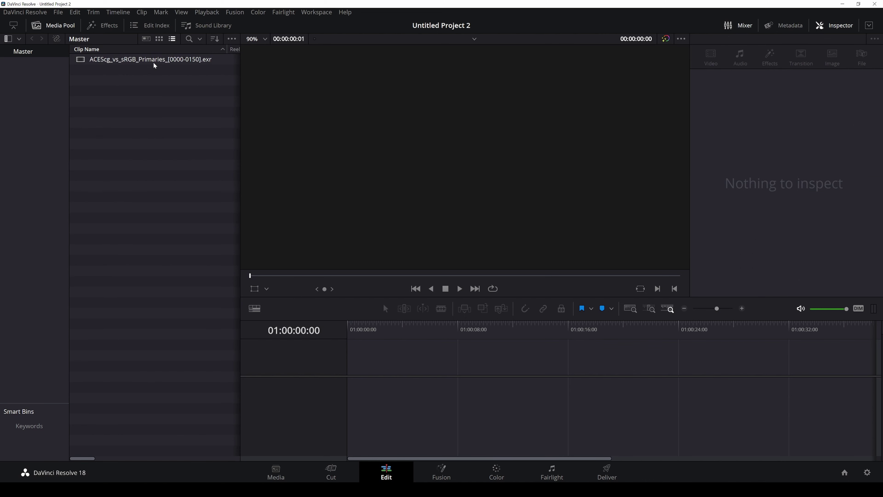
{"action": "left_click_drag", "start_coordinate": [113, 62], "coordinate": [366, 396]}
{"action": "key", "text": "ctrl+z"}
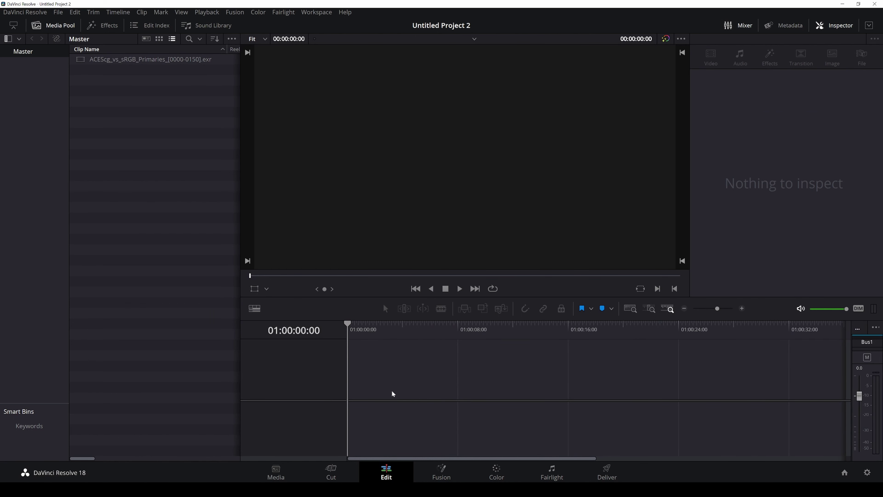
{"action": "key", "text": "ctrl+shift+z"}
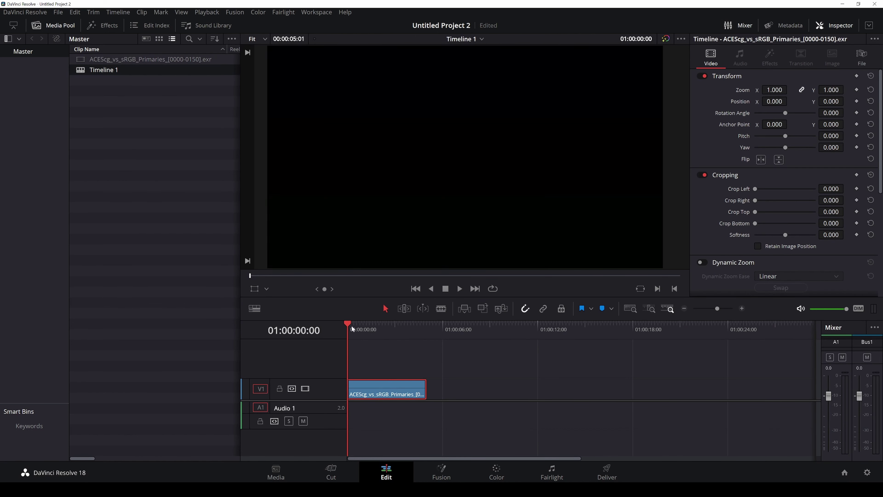
{"action": "left_click", "coordinate": [402, 327]}
{"action": "mouse_move", "coordinate": [401, 328]}
{"action": "left_mouse_down"}
{"action": "mouse_move", "coordinate": [365, 328]}
{"action": "mouse_move", "coordinate": [385, 328]}
{"action": "left_mouse_up"}
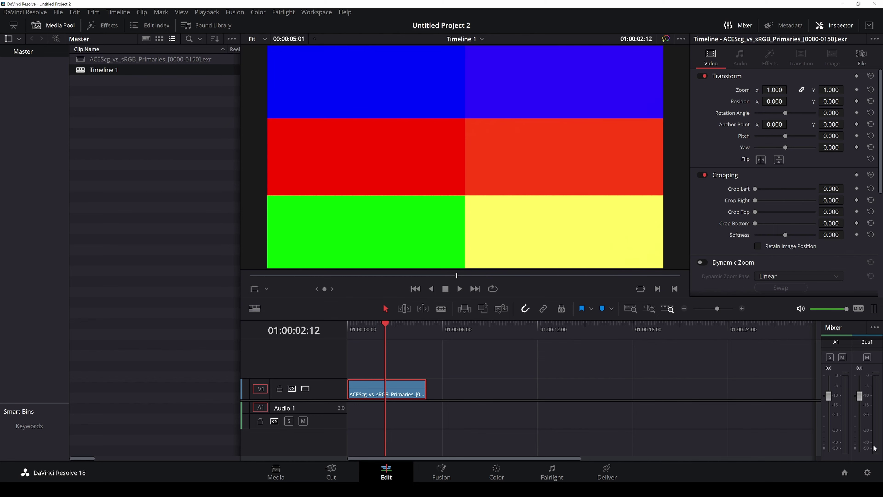
Check the project's color management settings for color science, timeline color space and output color space, leaving them as they are.
{"action": "left_click", "coordinate": [867, 473]}
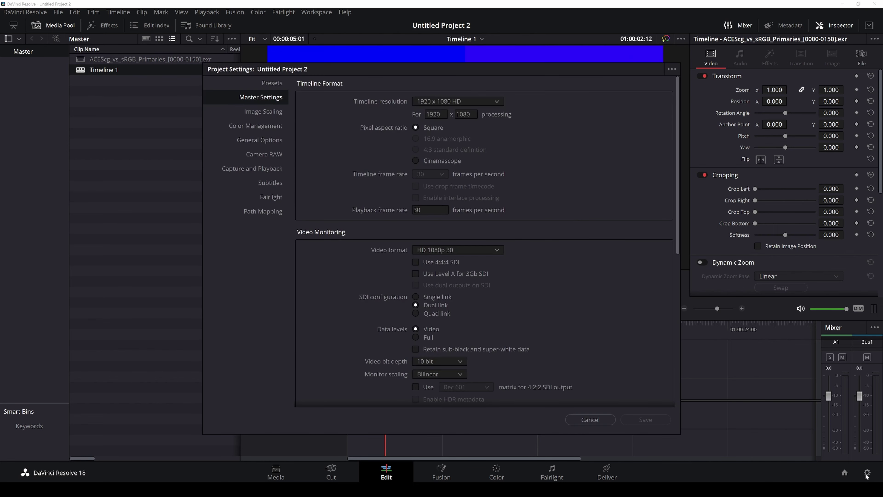
{"action": "left_click", "coordinate": [266, 128]}
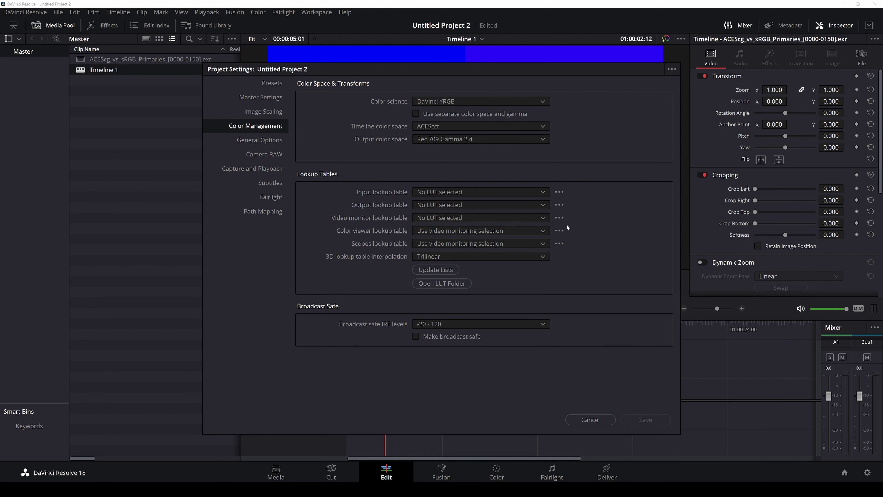
{"action": "left_click", "coordinate": [592, 419]}
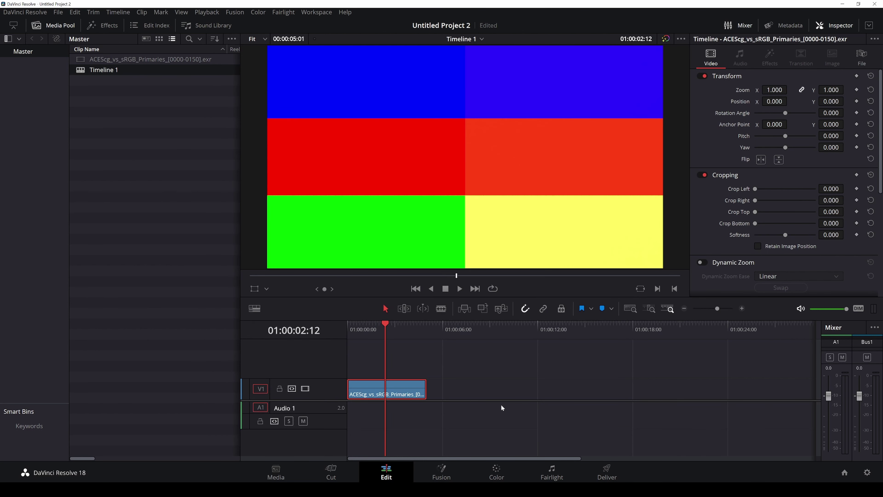
On the Color page, search the effects for "aces" and add an ACES Transform node between node 01 and the output.
{"action": "left_click", "coordinate": [497, 473]}
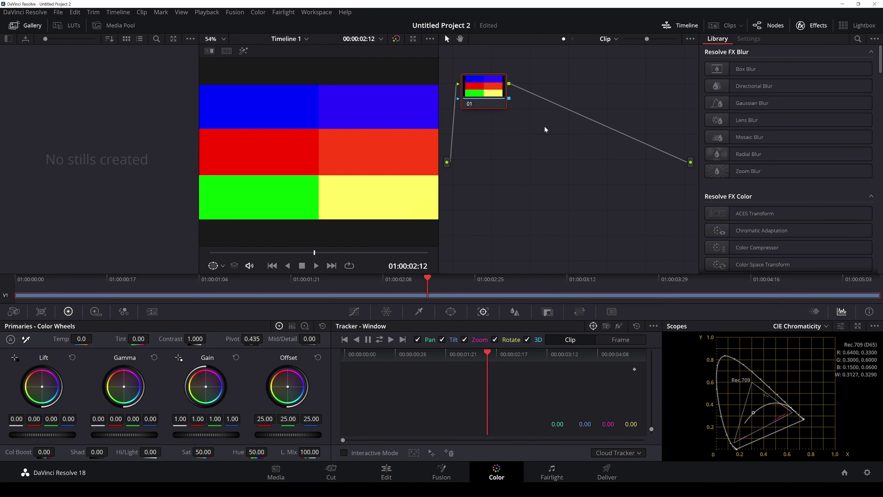
{"action": "left_click_drag", "start_coordinate": [507, 84], "coordinate": [519, 126]}
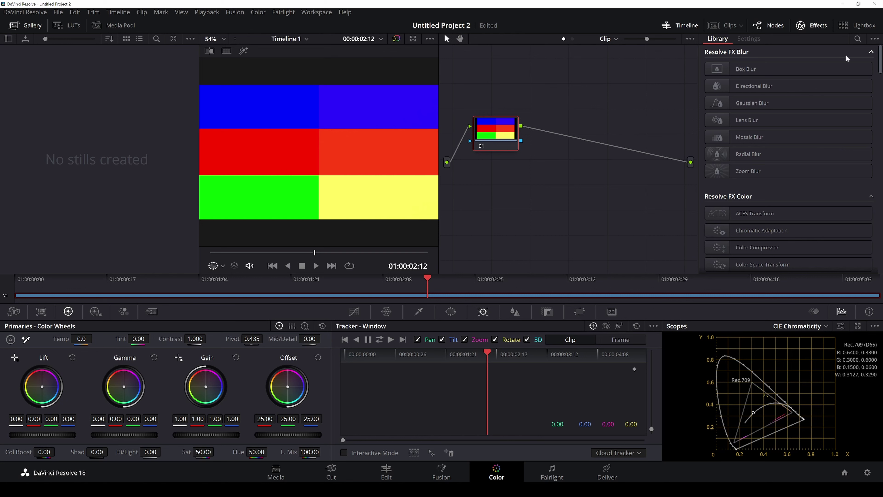
{"action": "left_click", "coordinate": [858, 38]}
{"action": "type", "text": "aces"}
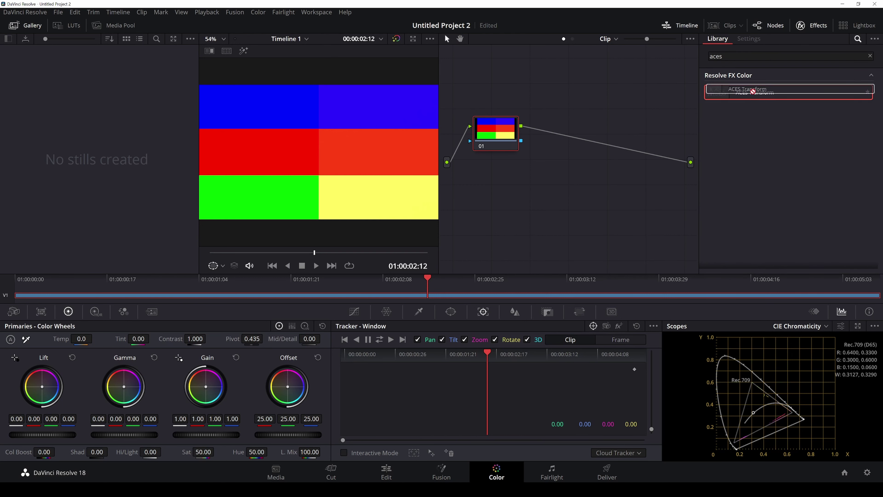
{"action": "left_click_drag", "start_coordinate": [738, 91], "coordinate": [594, 132]}
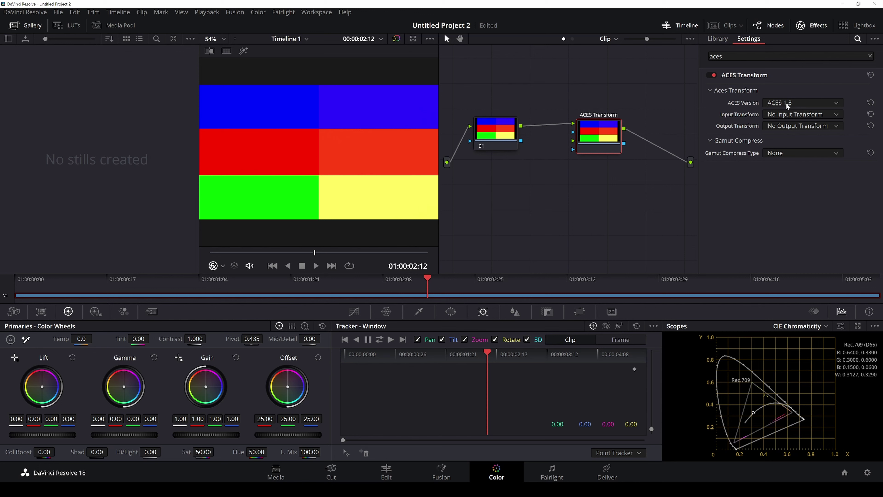
Configure the ACES Transform with version ACES 1.3, input transform ACEScg - CSC and output transform sRGB.
{"action": "left_click", "coordinate": [836, 104]}
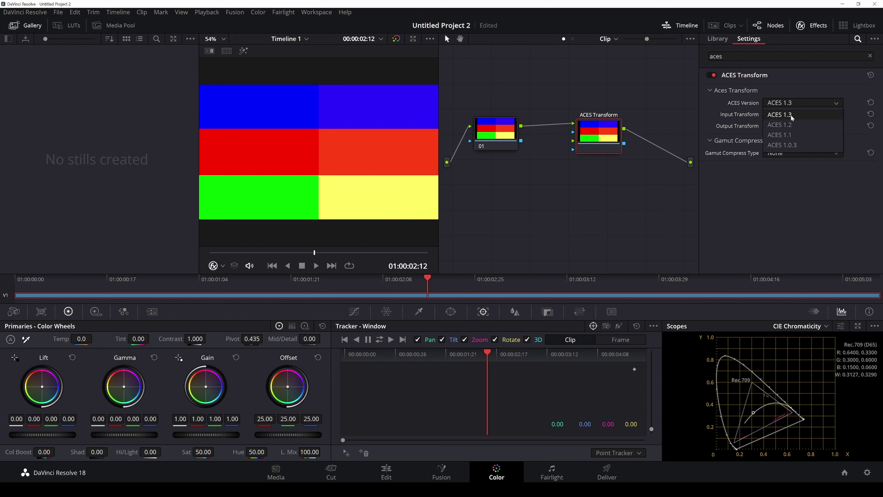
{"action": "left_click", "coordinate": [800, 118]}
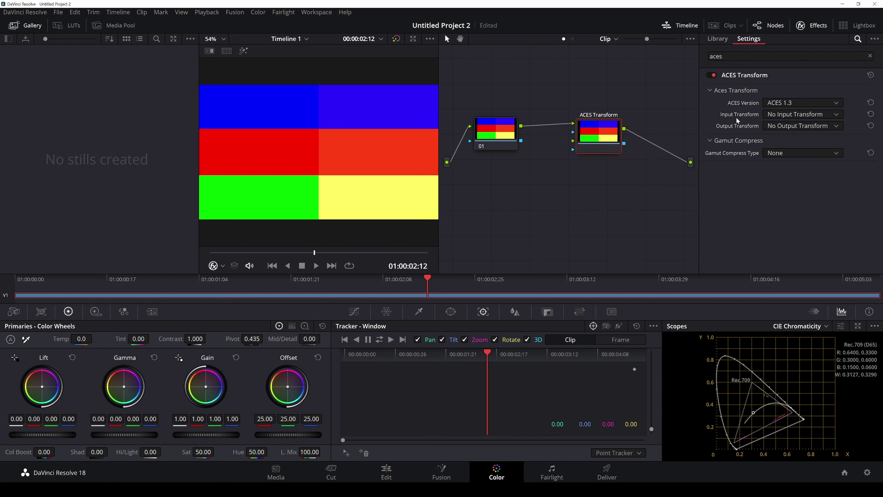
{"action": "left_click", "coordinate": [806, 117]}
{"action": "left_click_drag", "start_coordinate": [880, 127], "coordinate": [880, 208]}
{"action": "left_click", "coordinate": [751, 215]}
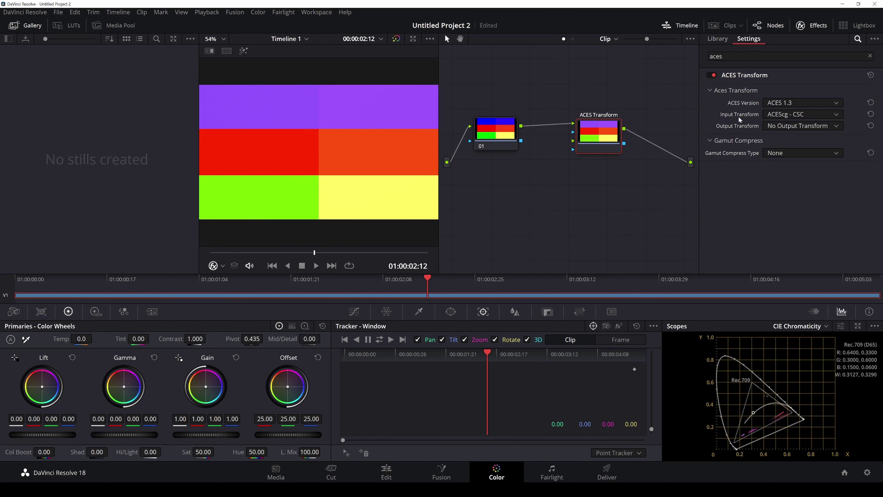
{"action": "left_click", "coordinate": [793, 127]}
{"action": "scroll", "coordinate": [874, 199], "scroll_direction": "down", "scroll_amount": 10}
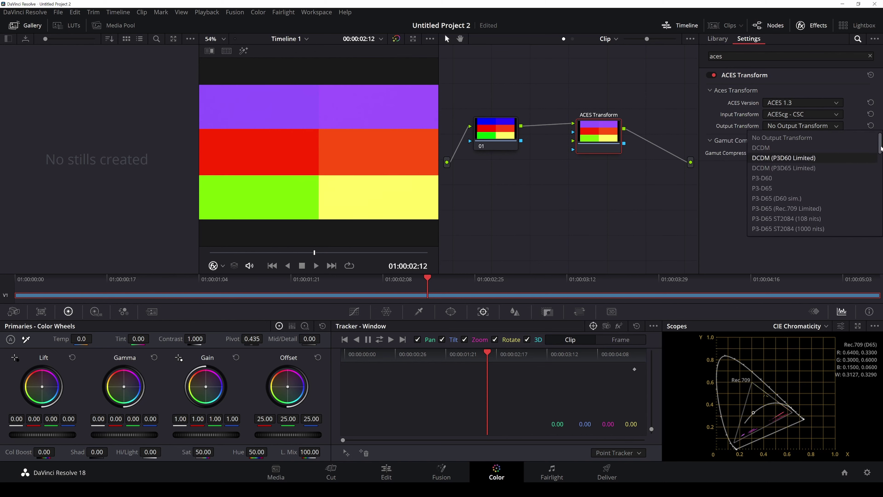
{"action": "scroll", "coordinate": [876, 197], "scroll_direction": "down", "scroll_amount": 2}
{"action": "left_click", "coordinate": [762, 169]}
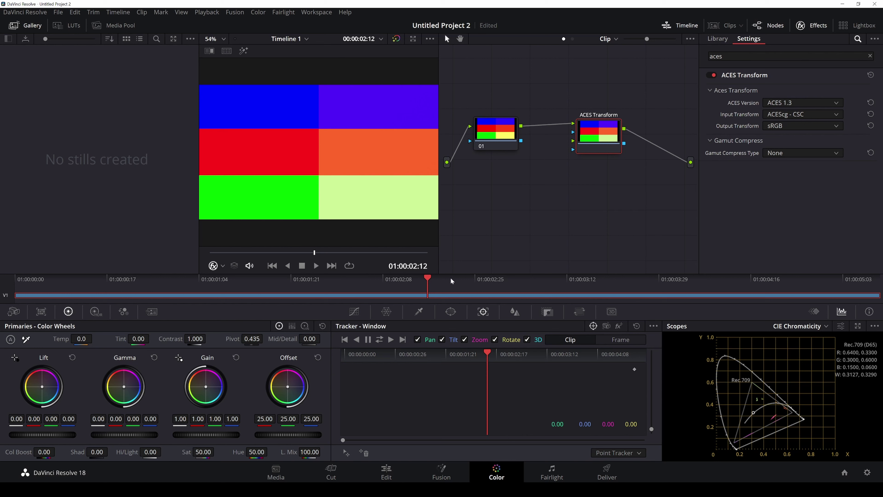
Set the gamut compress type to ACES parametric gamut compress and compare the color patches at 01:00:03:03 and 01:00:02:17.
{"action": "left_click_drag", "start_coordinate": [433, 280], "coordinate": [548, 292]}
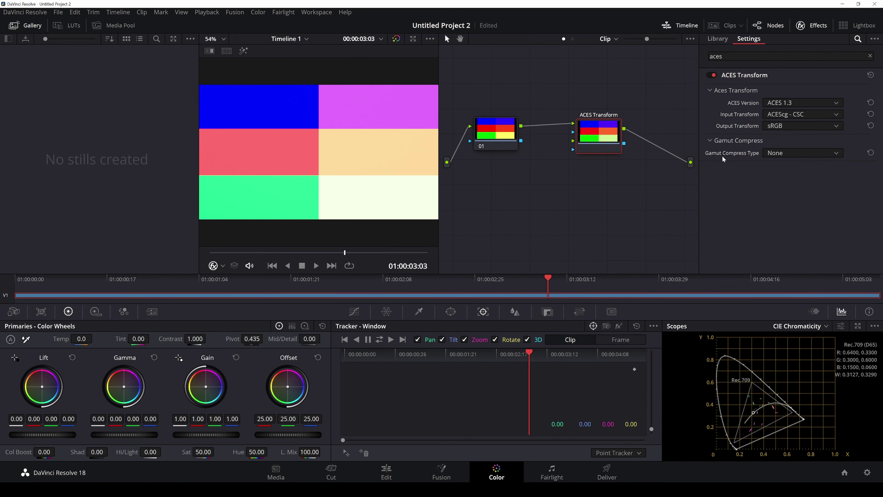
{"action": "left_click", "coordinate": [836, 155]}
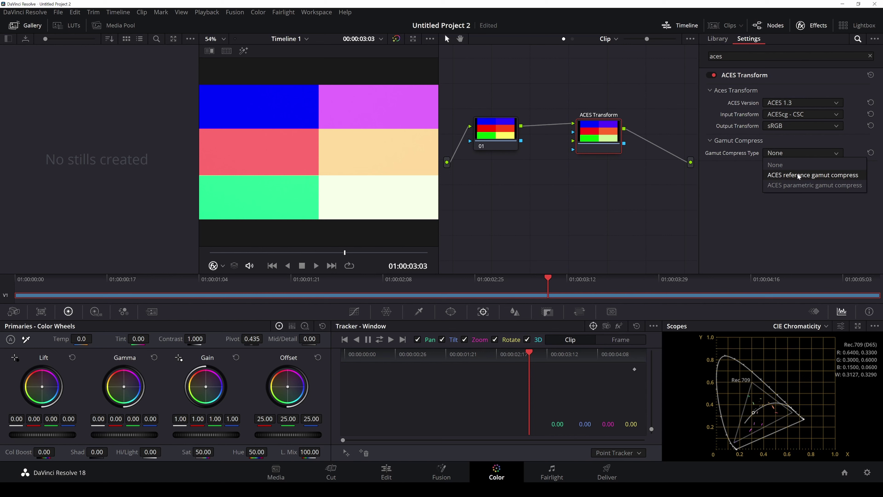
{"action": "left_click", "coordinate": [790, 188]}
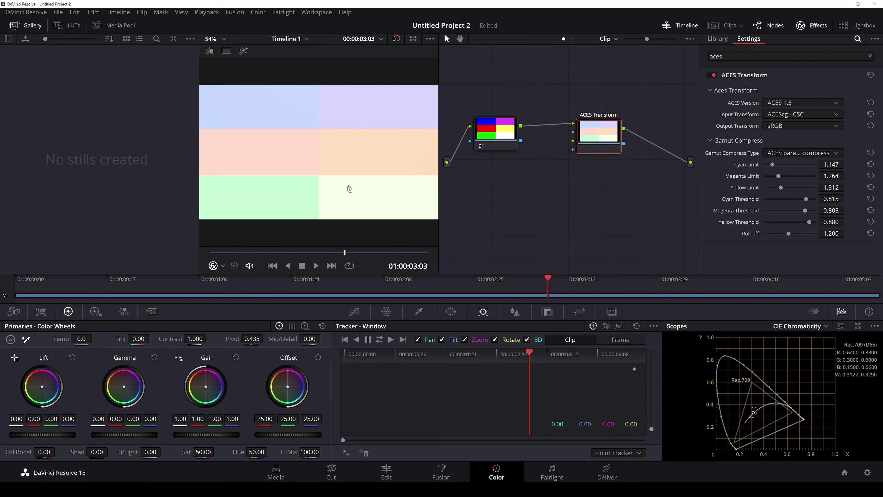
{"action": "left_click_drag", "start_coordinate": [538, 282], "coordinate": [461, 287]}
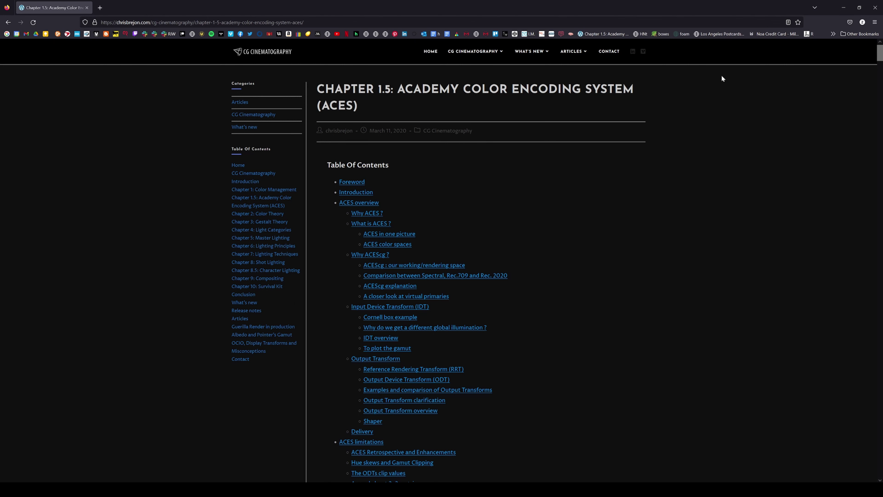
In the browser, find the Hue skews and Gamut Clipping section of the CG Cinematography article on ACES.
{"action": "left_click_drag", "start_coordinate": [881, 53], "coordinate": [882, 319]}
{"action": "scroll", "coordinate": [481, 261], "scroll_direction": "down", "scroll_amount": 20}
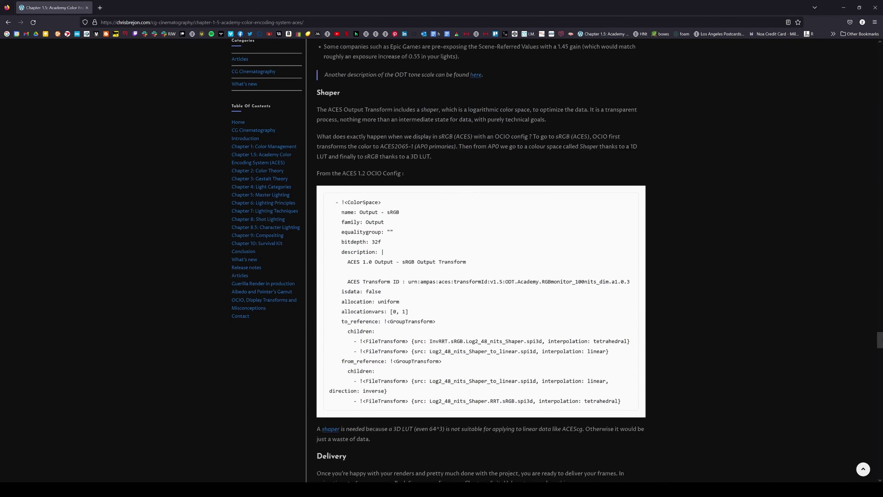
{"action": "scroll", "coordinate": [858, 305], "scroll_direction": "down", "scroll_amount": 6}
{"action": "scroll", "coordinate": [858, 306], "scroll_direction": "up", "scroll_amount": 8}
{"action": "scroll", "coordinate": [857, 305], "scroll_direction": "down", "scroll_amount": 1}
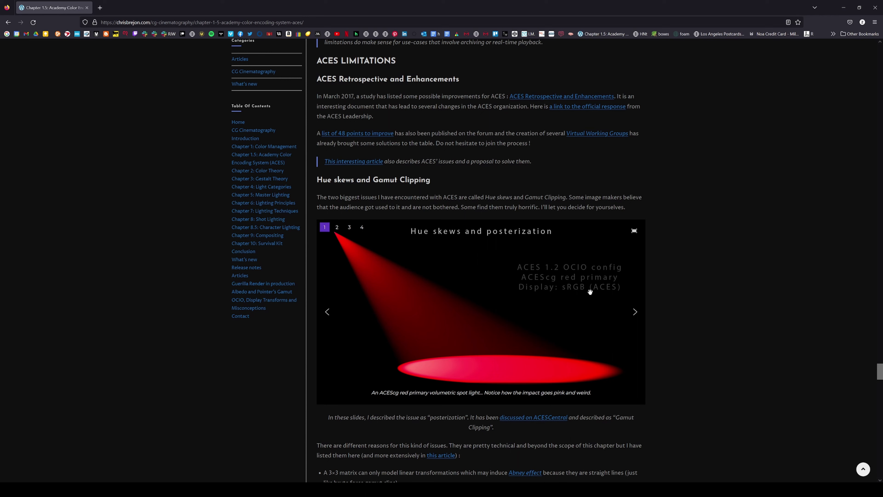
Compare the ACEScg and sRGB red and blue primary spotlights in the Hue skews and posterization slideshow.
{"action": "left_click", "coordinate": [635, 312]}
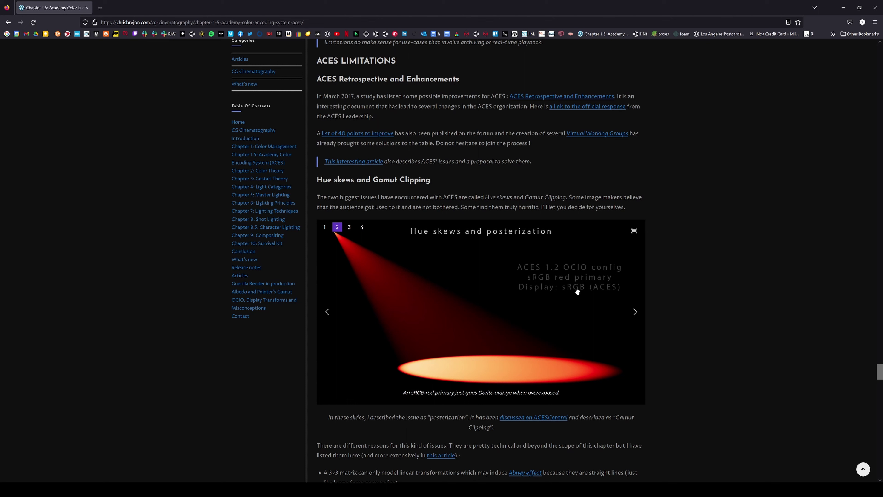
{"action": "left_click", "coordinate": [328, 311]}
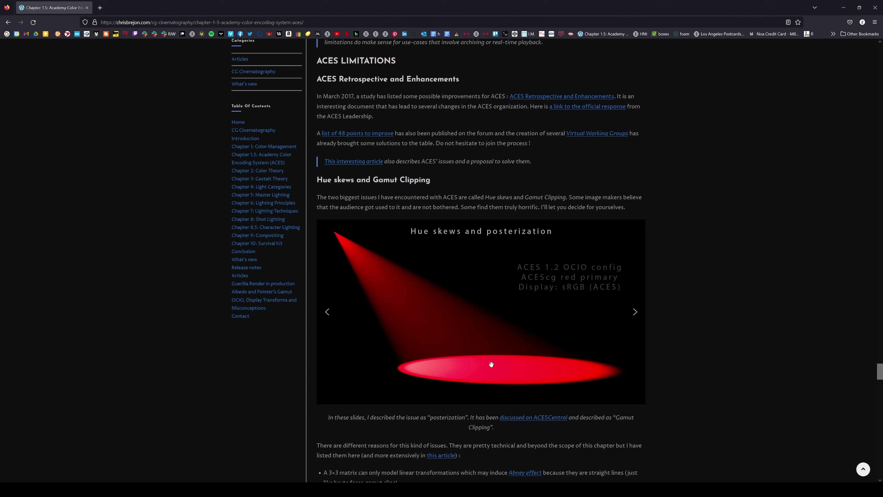
{"action": "left_click", "coordinate": [635, 312]}
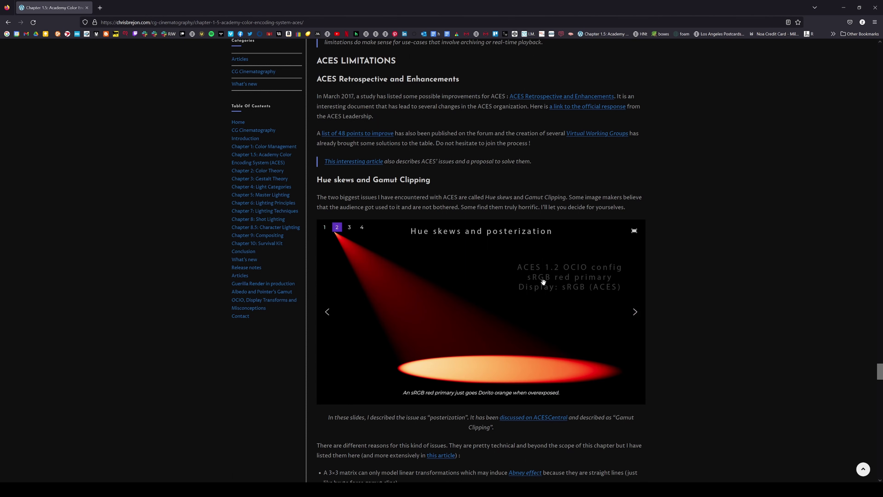
{"action": "left_click", "coordinate": [635, 313]}
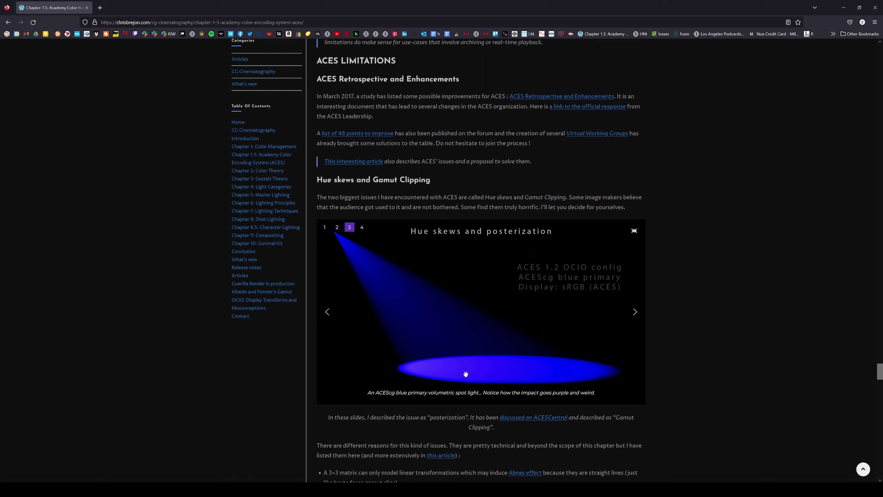
{"action": "left_click", "coordinate": [638, 312]}
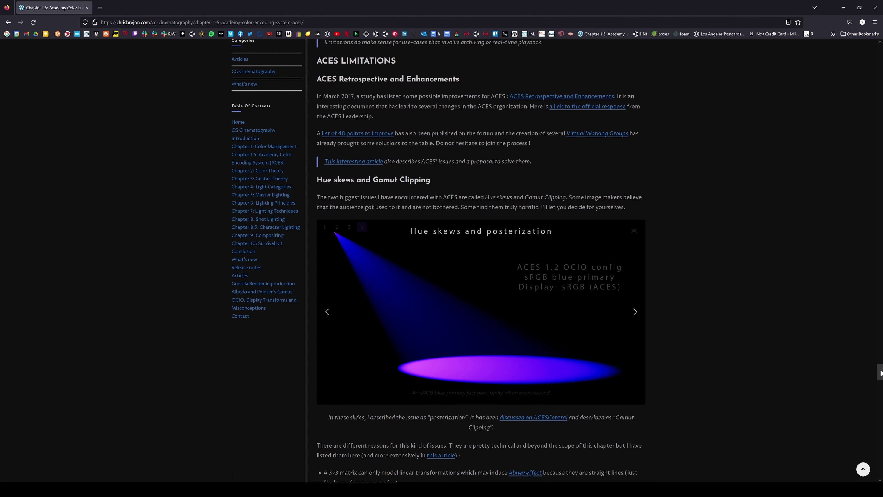
Look through the Ramp Exposure Test slides in the article's section on ODTs clipping values.
{"action": "left_click_drag", "start_coordinate": [880, 369], "coordinate": [879, 386]}
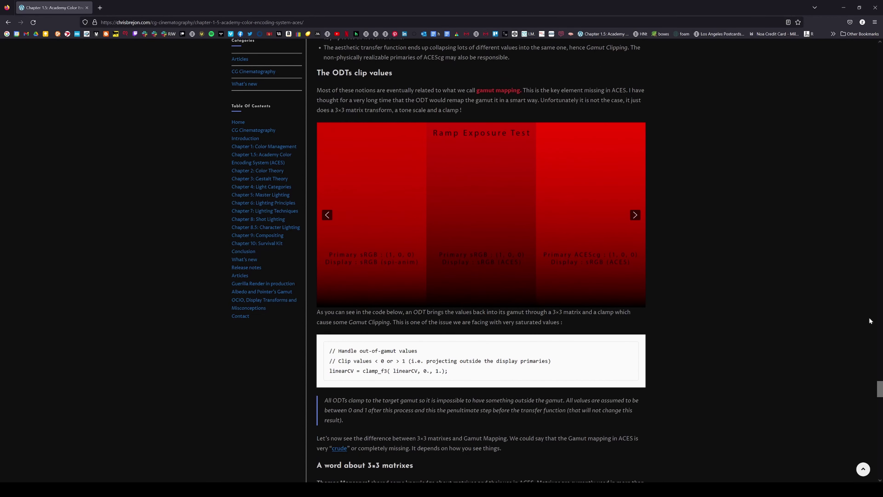
{"action": "left_click", "coordinate": [635, 184]}
{"action": "left_click", "coordinate": [635, 215]}
{"action": "left_click", "coordinate": [635, 215]}
{"action": "left_click", "coordinate": [635, 215]}
{"action": "left_click", "coordinate": [635, 215]}
{"action": "left_click", "coordinate": [635, 215]}
{"action": "left_click", "coordinate": [635, 215]}
Examine the color wheel comparisons in the article's Gamut mapping section and return to DaVinci Resolve.
{"action": "left_click_drag", "start_coordinate": [878, 396], "coordinate": [878, 419]}
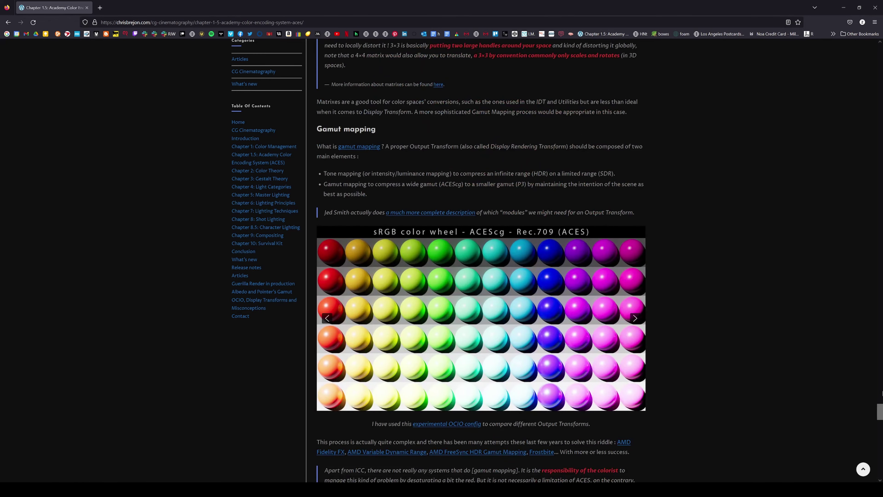
{"action": "scroll", "coordinate": [882, 418], "scroll_direction": "down", "scroll_amount": 5}
{"action": "scroll", "coordinate": [882, 419], "scroll_direction": "down", "scroll_amount": 5}
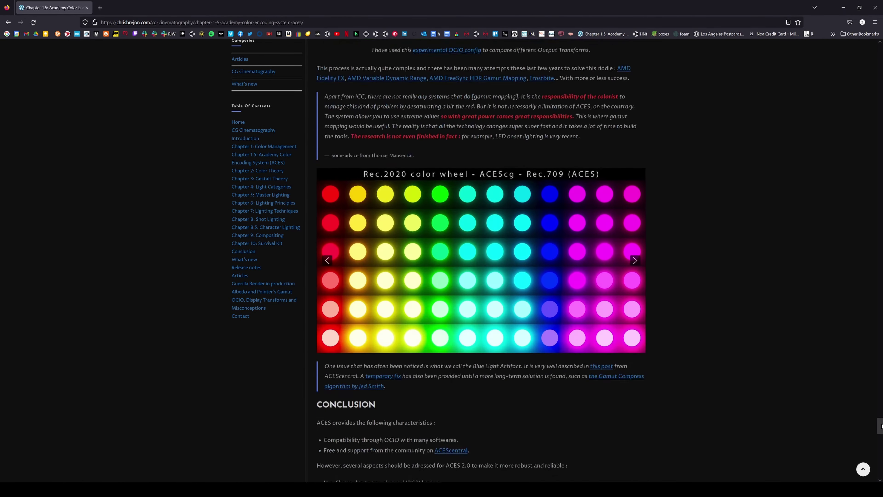
{"action": "scroll", "coordinate": [882, 418], "scroll_direction": "up", "scroll_amount": 10}
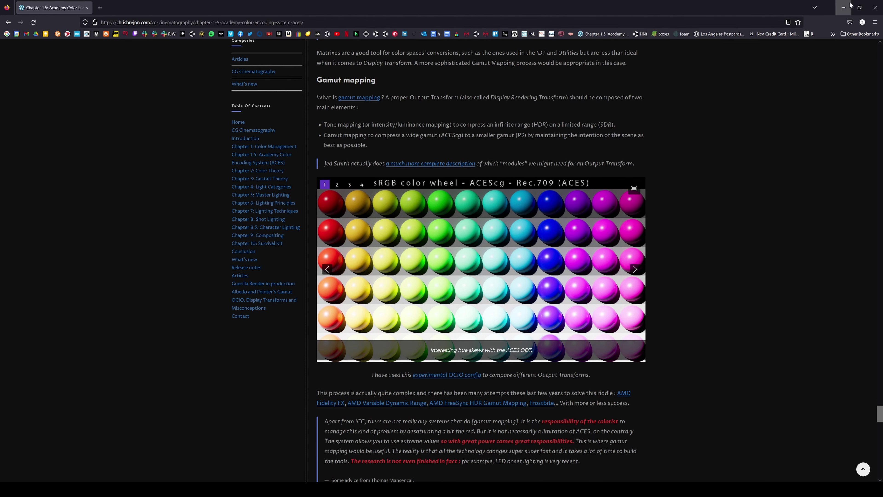
{"action": "left_click", "coordinate": [843, 8]}
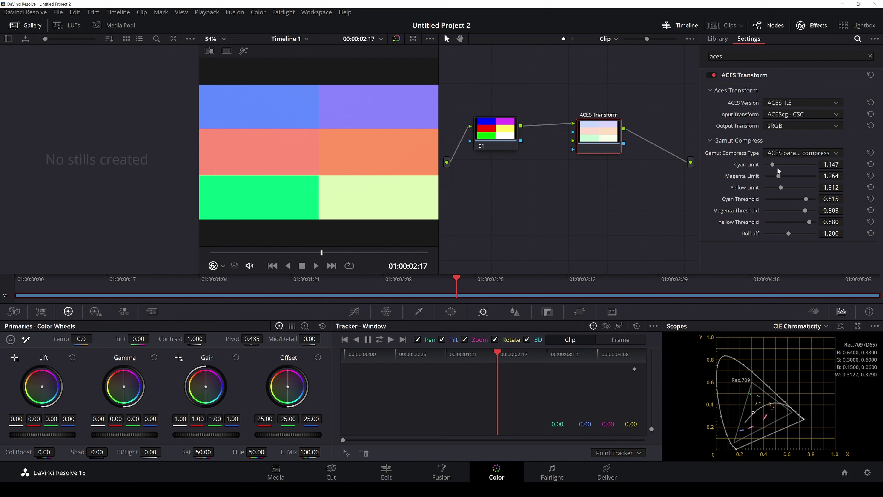
Set gamut compression limits to cyan 1.074, magenta 1.294, yellow 1.359, thresholds to 0.945, 0.780, 0.853 and roll-off to 1.271, and scrub to compare.
{"action": "left_click_drag", "start_coordinate": [772, 165], "coordinate": [792, 234]}
{"action": "left_click_drag", "start_coordinate": [480, 280], "coordinate": [549, 293]}
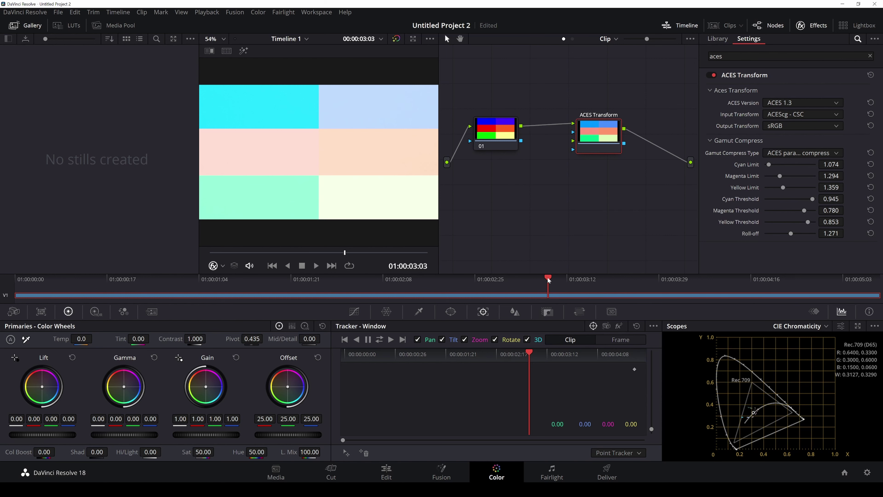
{"action": "left_click_drag", "start_coordinate": [548, 280], "coordinate": [520, 282]}
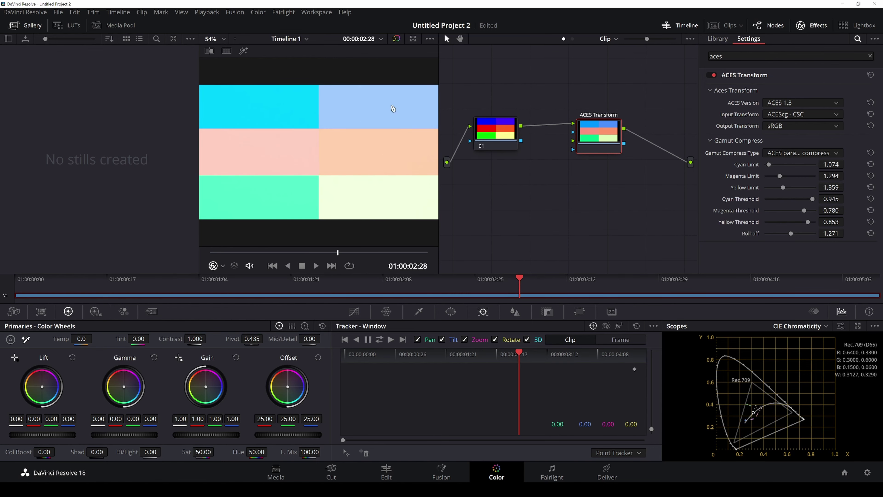
Set the ACES Transform's gamut compress type to None and scrub back to about 01:00:02:22 to examine the uncompressed primaries.
{"action": "mouse_move", "coordinate": [519, 287]}
{"action": "left_mouse_down"}
{"action": "mouse_move", "coordinate": [509, 282]}
{"action": "mouse_move", "coordinate": [525, 282]}
{"action": "left_mouse_up"}
{"action": "left_click", "coordinate": [782, 153]}
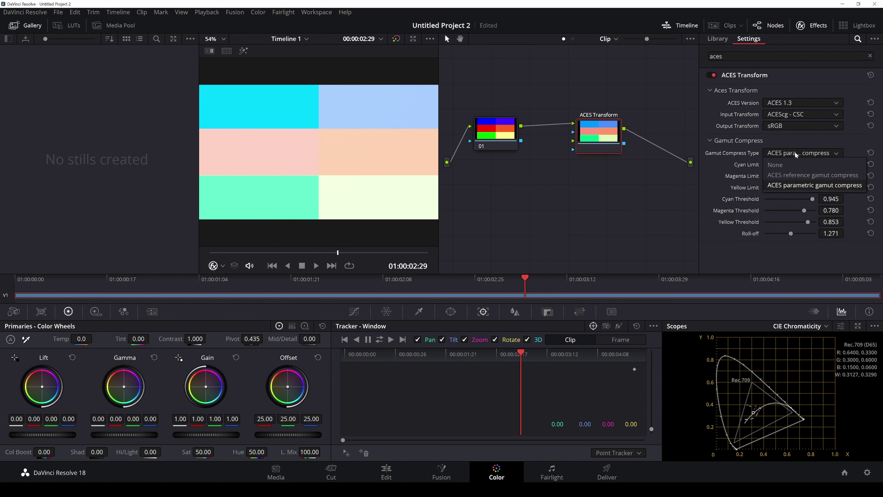
{"action": "left_click", "coordinate": [782, 164]}
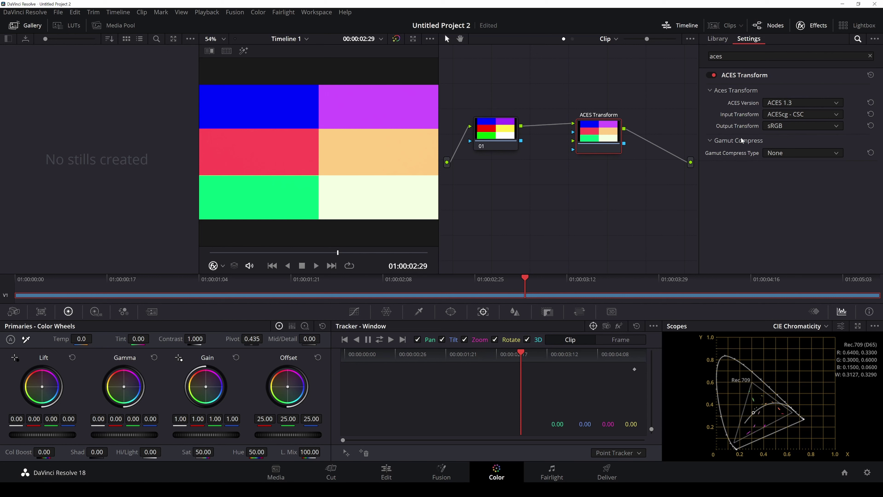
{"action": "left_click_drag", "start_coordinate": [526, 280], "coordinate": [490, 283]}
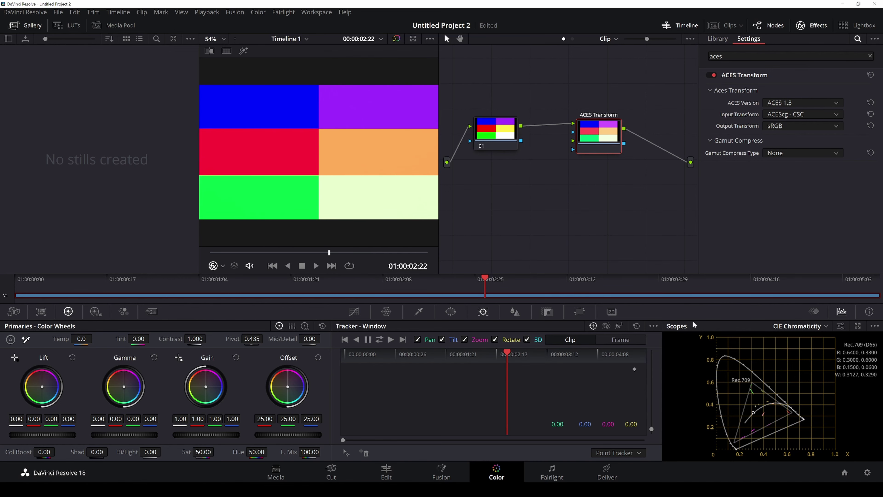
Save the project and pop the CIE Chromaticity scope out into a floating window placed over the node graph.
{"action": "key", "text": "ctrl+s"}
{"action": "left_click", "coordinate": [701, 285]}
{"action": "left_click", "coordinate": [858, 326]}
{"action": "left_click_drag", "start_coordinate": [672, 59], "coordinate": [673, 27]}
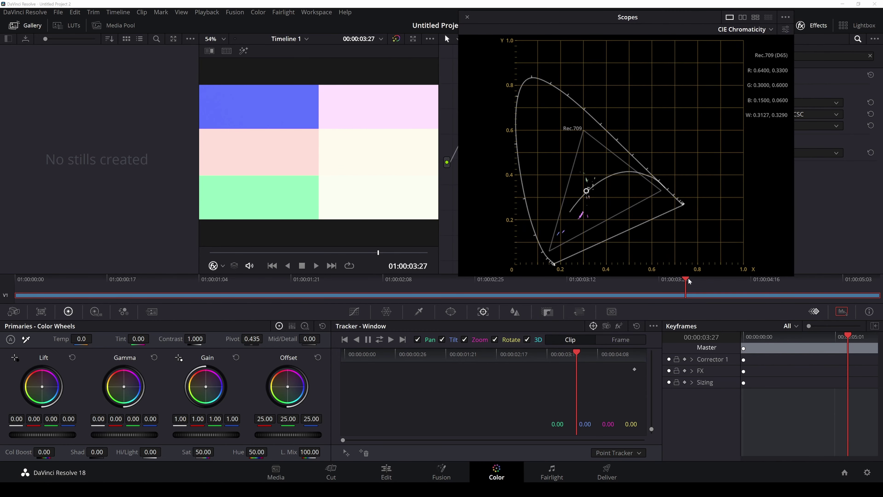
Scrub through the exposure ramp without gamut compression and examine how the primaries travel toward white on the chromaticity scope.
{"action": "left_click_drag", "start_coordinate": [689, 281], "coordinate": [556, 282]}
{"action": "left_click_drag", "start_coordinate": [423, 279], "coordinate": [577, 282]}
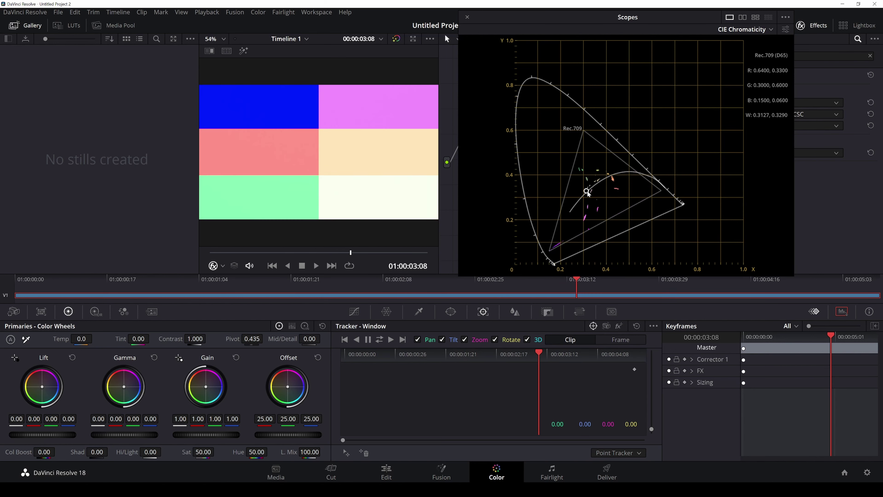
{"action": "left_click_drag", "start_coordinate": [576, 281], "coordinate": [594, 277]}
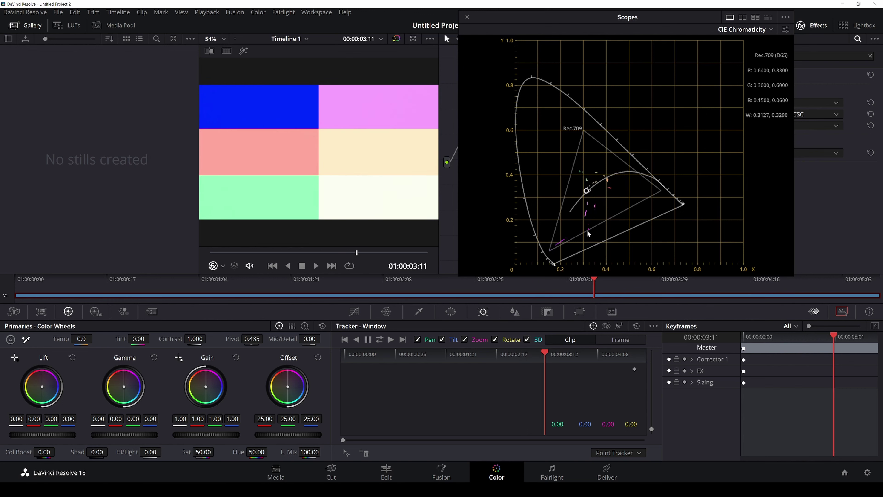
{"action": "left_click_drag", "start_coordinate": [595, 277], "coordinate": [559, 278]}
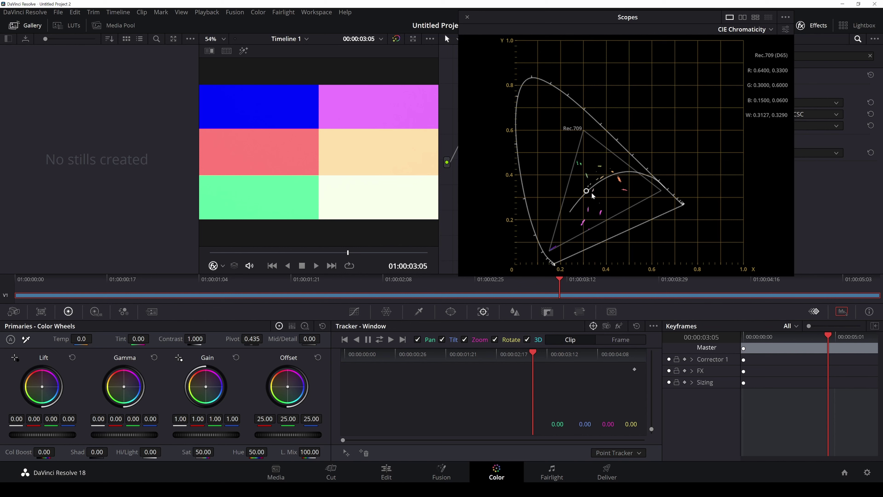
{"action": "mouse_move", "coordinate": [539, 286]}
{"action": "left_mouse_down"}
{"action": "mouse_move", "coordinate": [490, 282]}
{"action": "mouse_move", "coordinate": [531, 280]}
{"action": "left_mouse_up"}
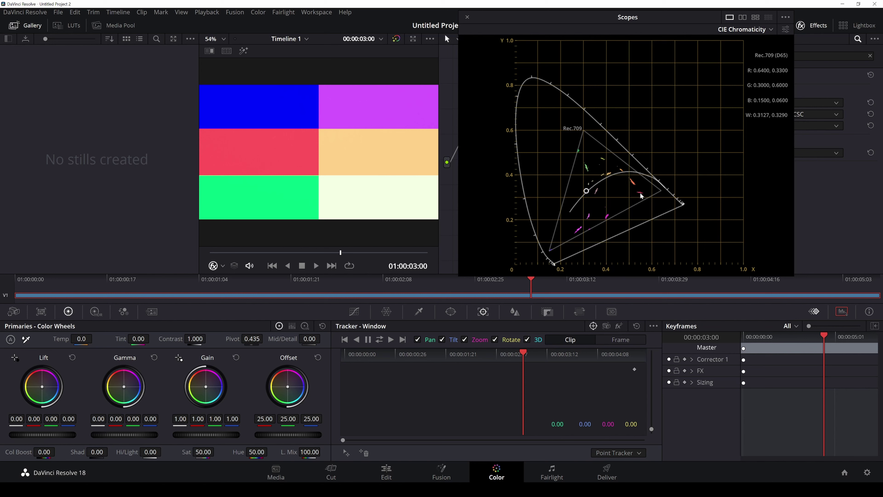
Set the gamut compress type to ACES reference gamut compress, moving the floating scope aside and back to reach the setting.
{"action": "left_click_drag", "start_coordinate": [670, 18], "coordinate": [644, 22]}
{"action": "left_click", "coordinate": [788, 154]}
{"action": "left_click", "coordinate": [798, 175]}
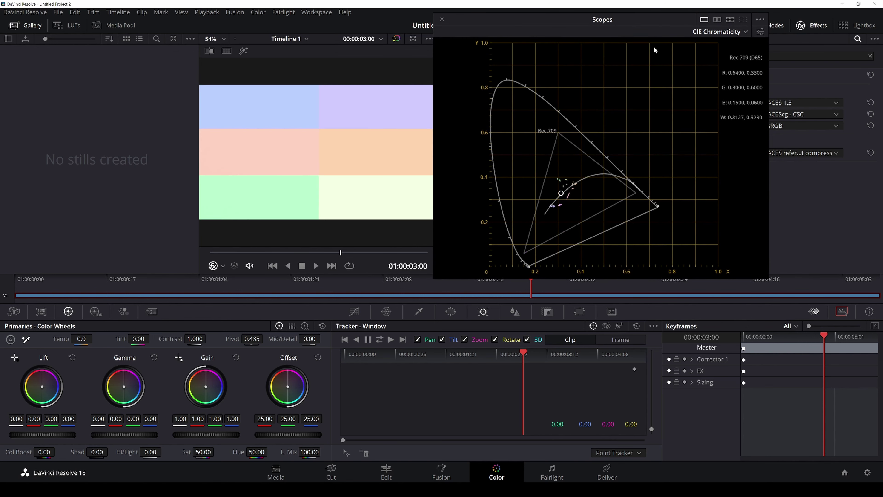
{"action": "left_click_drag", "start_coordinate": [627, 26], "coordinate": [650, 20]}
Scrub between about 01:00:02:14 and 01:00:03:06 to examine the reference-compressed primaries' paths to white on the chromaticity scope.
{"action": "left_click_drag", "start_coordinate": [525, 284], "coordinate": [496, 286]}
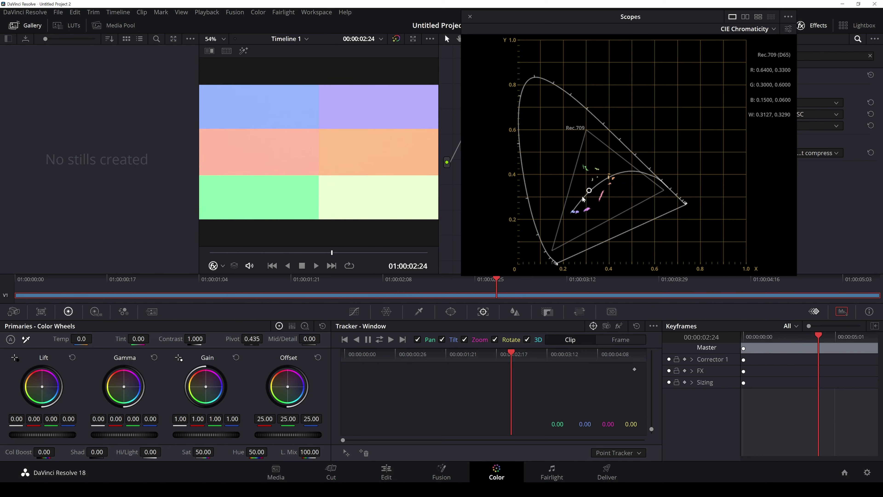
{"action": "left_click_drag", "start_coordinate": [495, 282], "coordinate": [448, 279]}
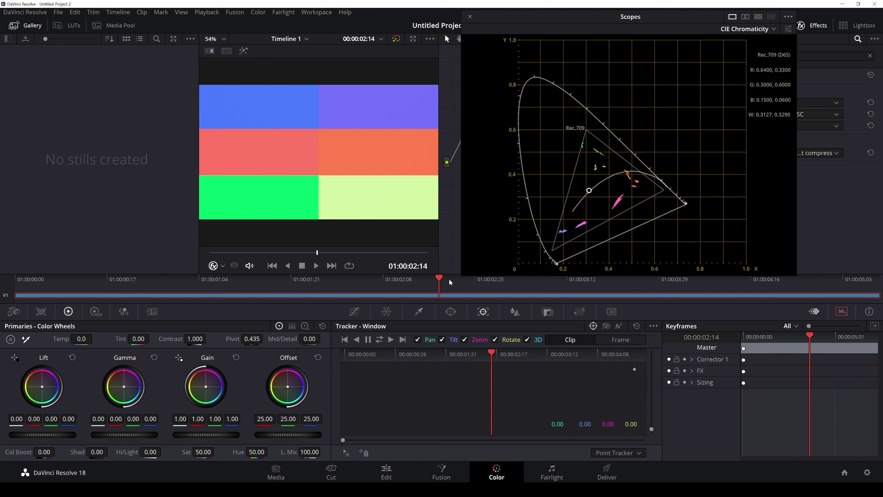
{"action": "left_click_drag", "start_coordinate": [433, 280], "coordinate": [566, 279]}
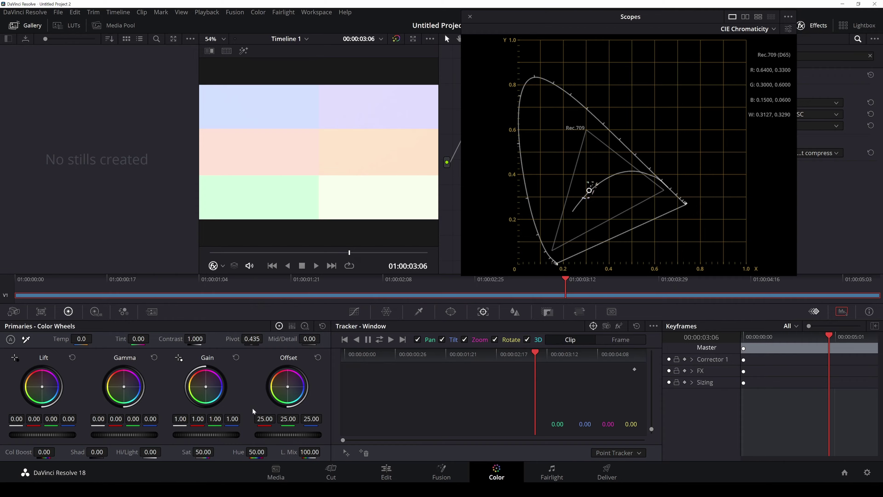